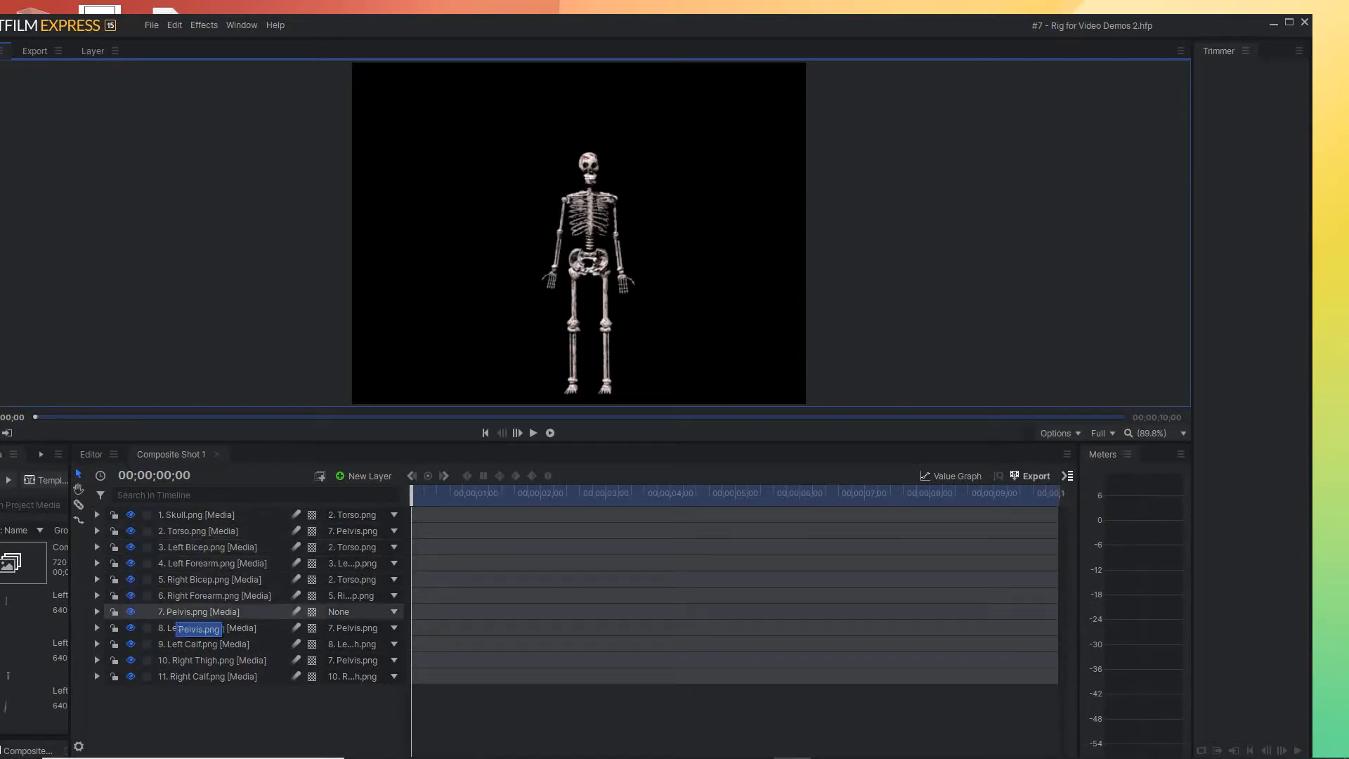
Shift the Pelvis layer slightly left in the composite, to a position of about -1.9, -63.2
left_click(199, 612)
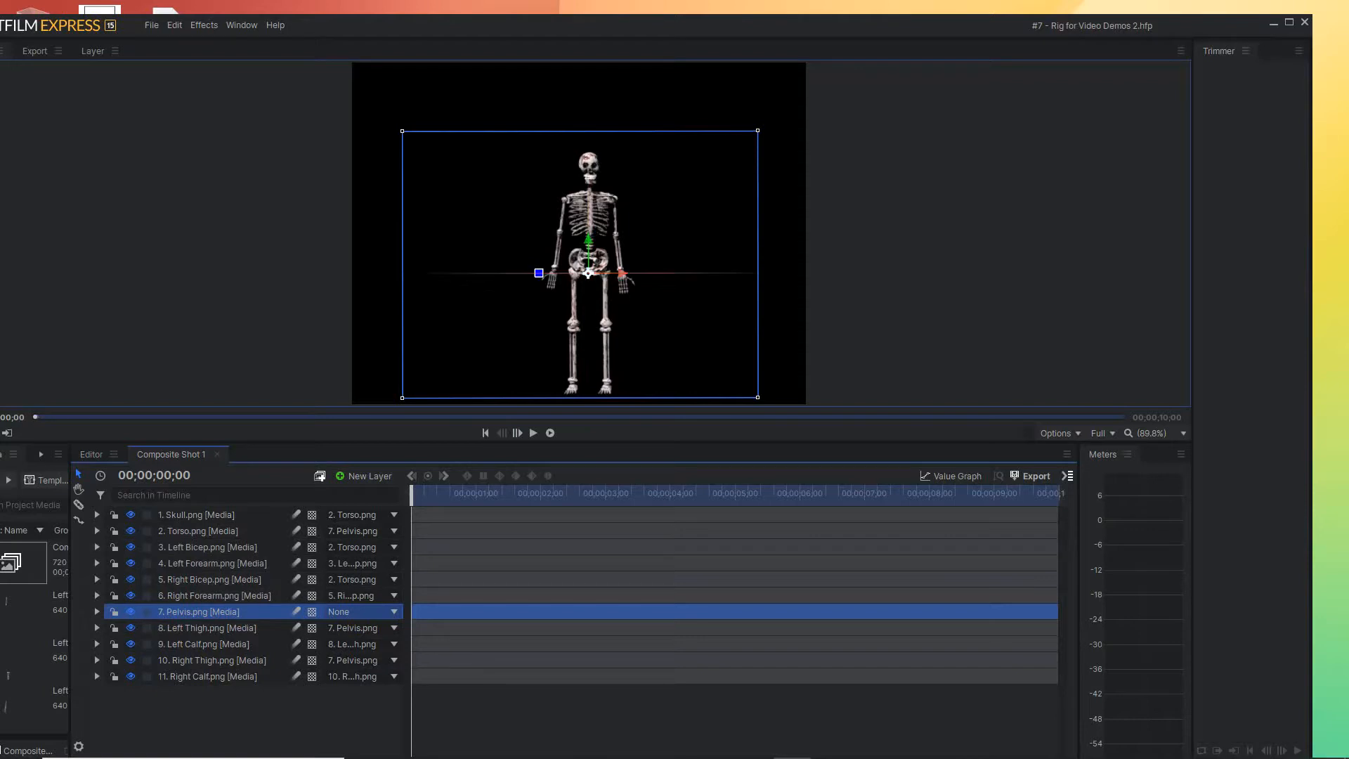
mouse_move(589, 273)
left_mouse_down()
mouse_move(653, 273)
mouse_move(585, 273)
left_mouse_up()
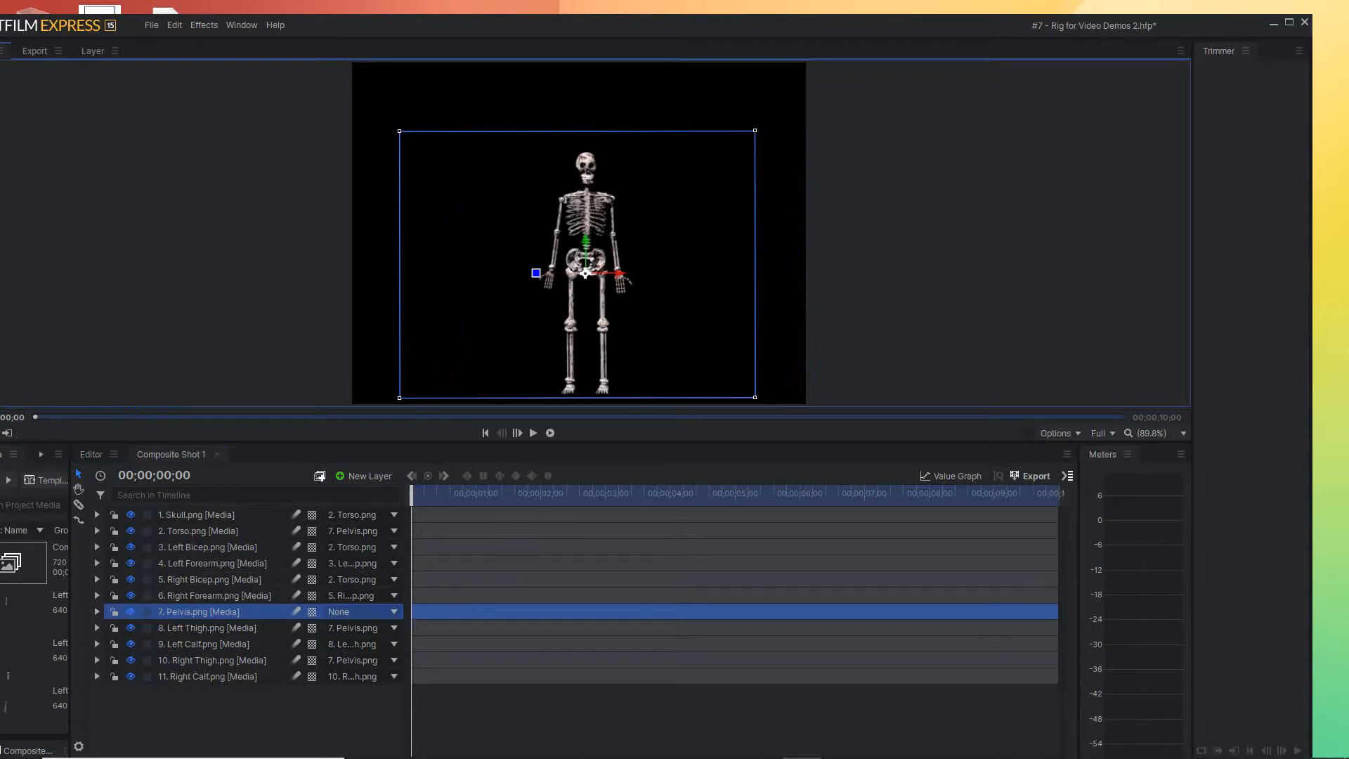
mouse_move(586, 273)
left_mouse_down()
mouse_move(666, 274)
mouse_move(578, 273)
left_mouse_up()
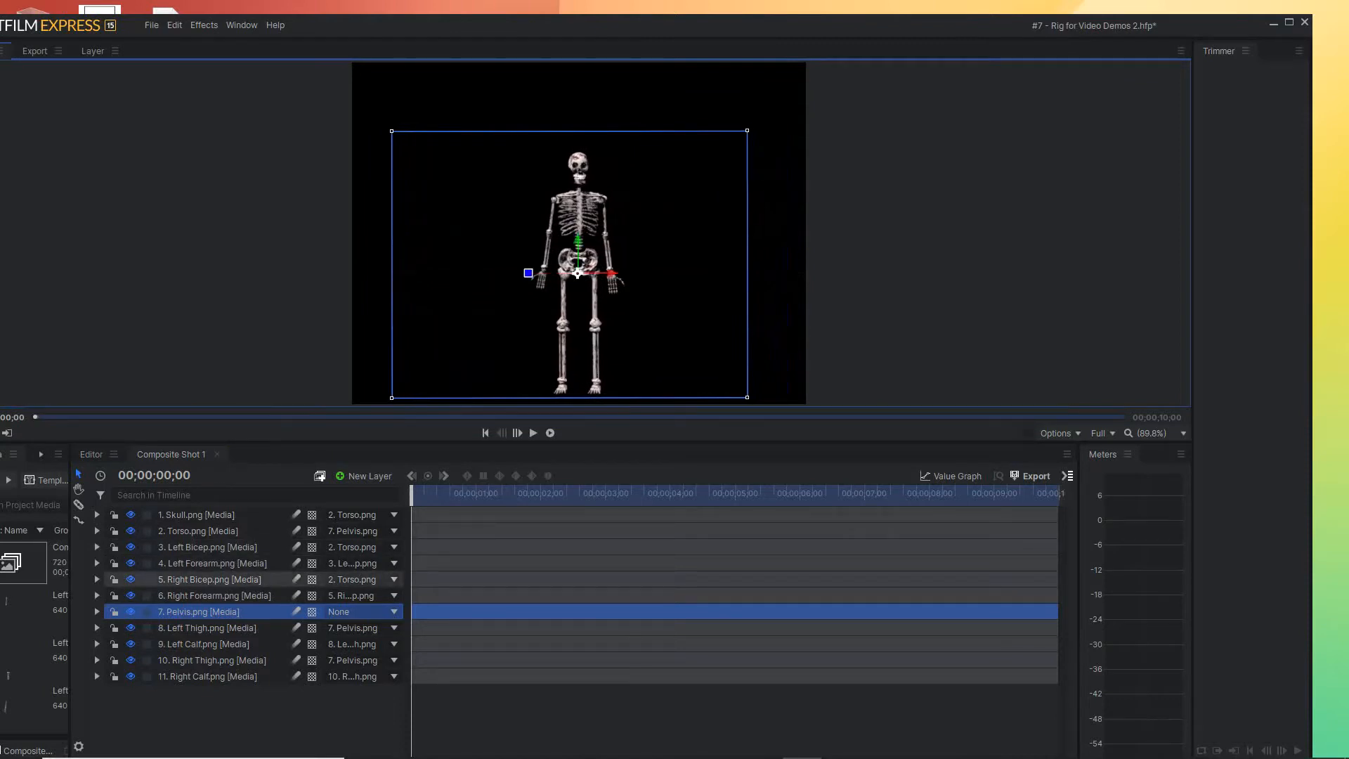
Turn on keyframing for the Pelvis layer's Position so it has a first keyframe at 00;00;00;00
left_click(97, 612)
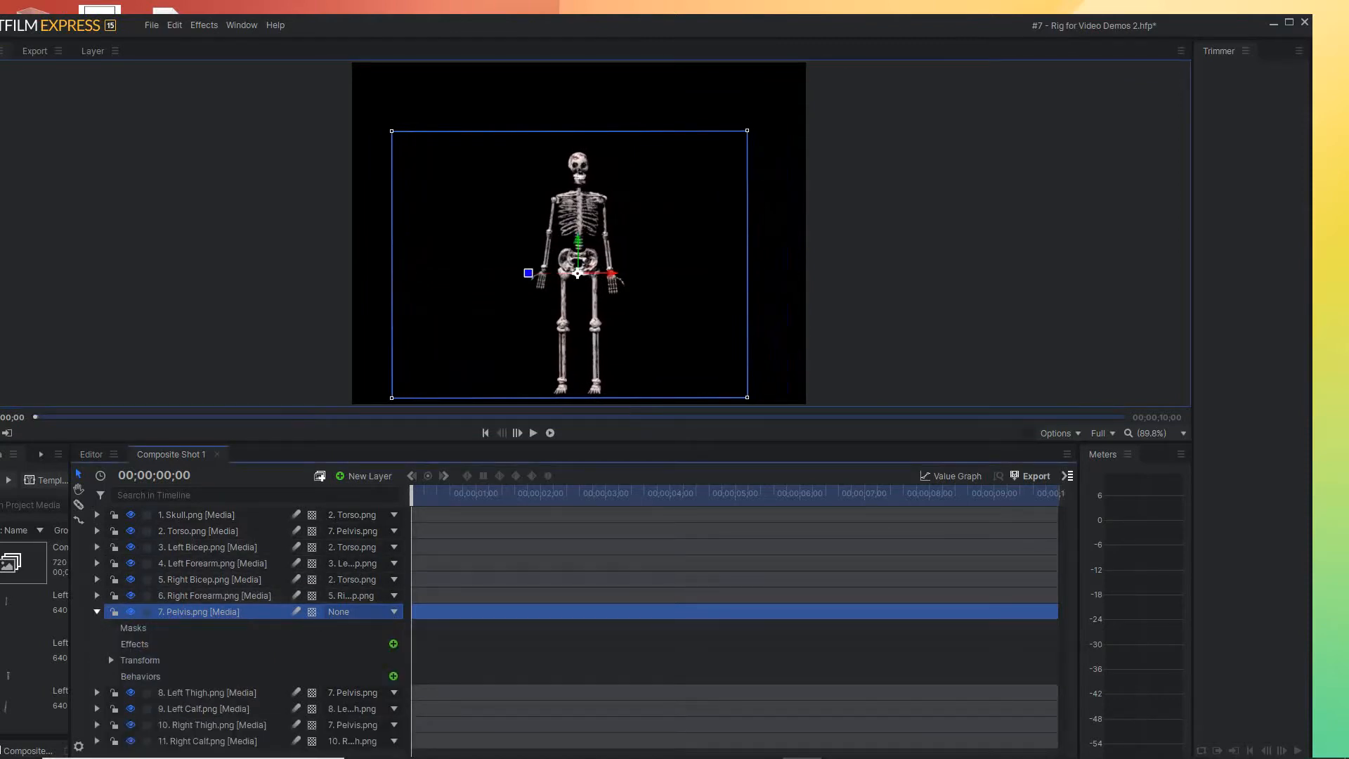
left_click(111, 660)
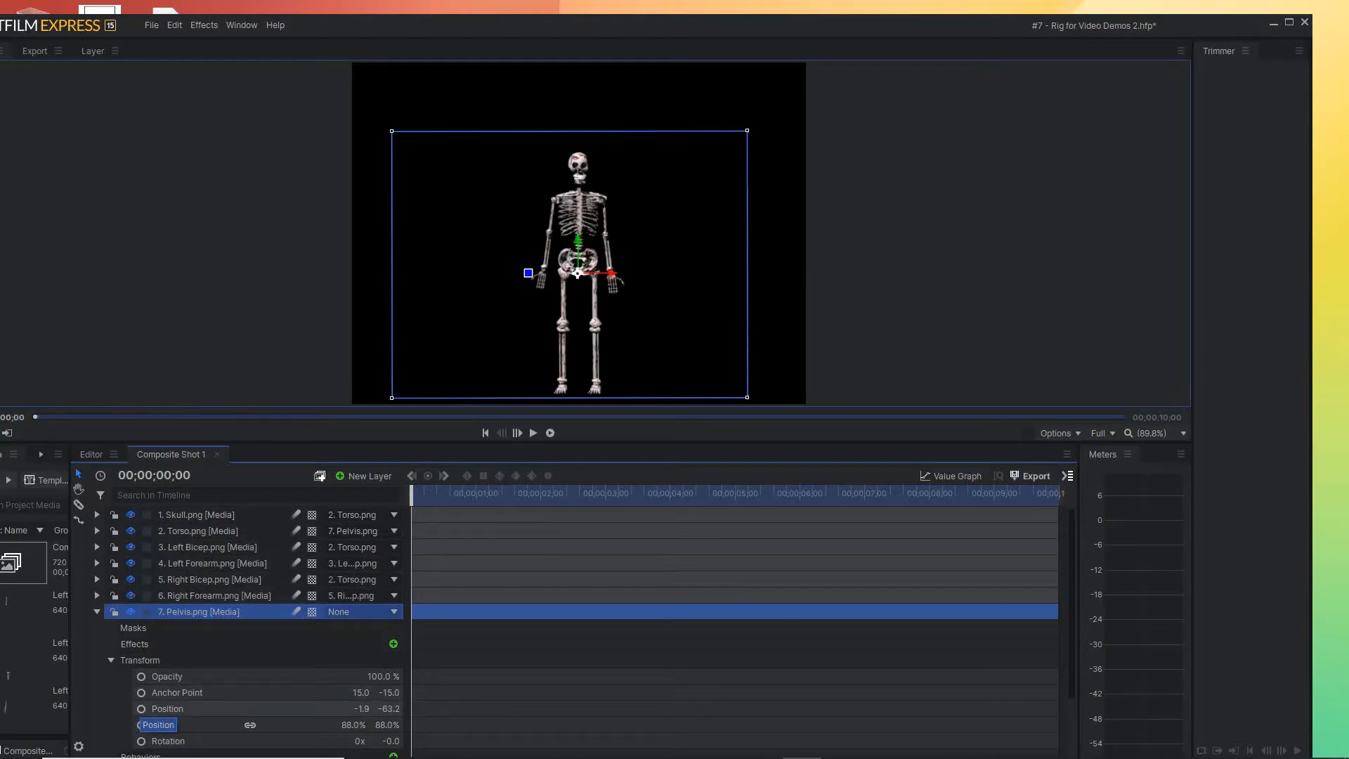
left_click(141, 709)
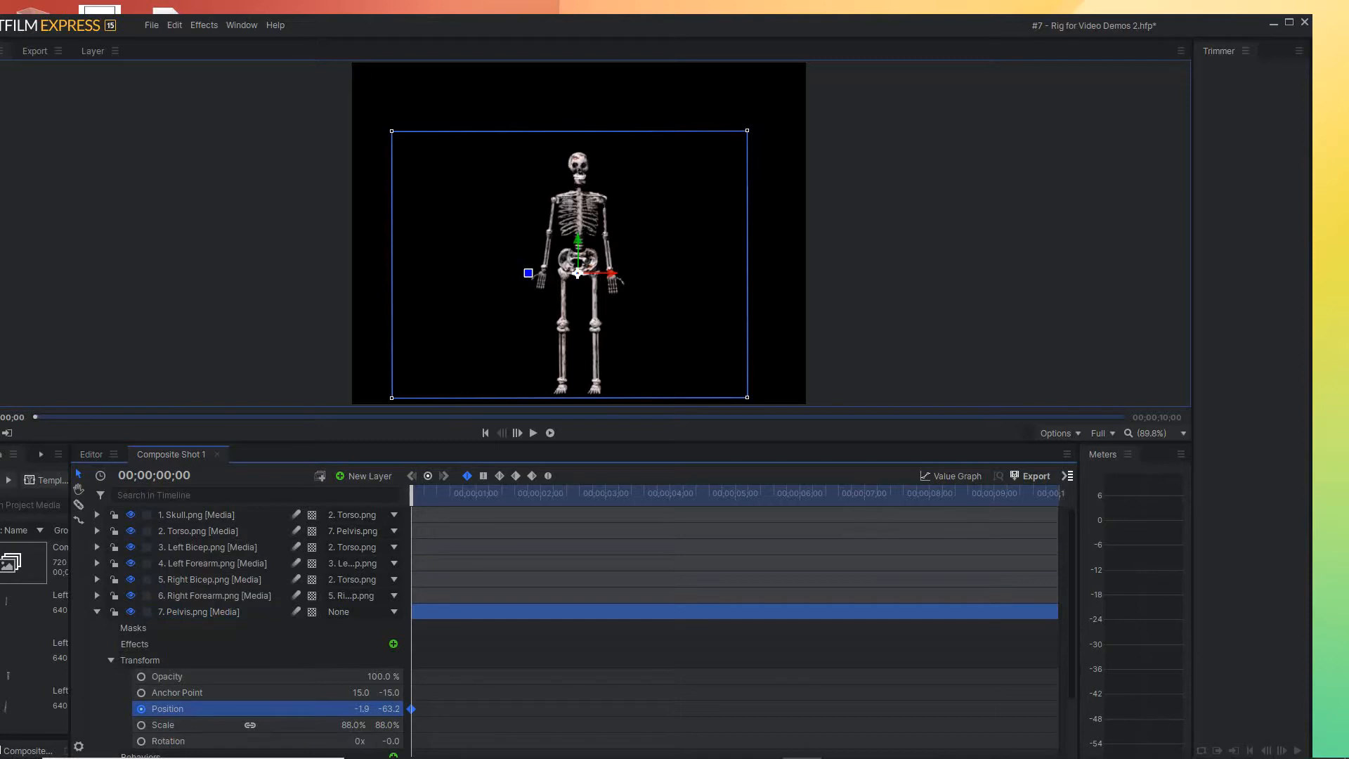
left_click(141, 709)
left_click(141, 708)
At 00;00;00;06, lower the pelvis straight down to a vertical position of about -92.2 for a second keyframe
key("Right")
key("Right")
key("Right")
key("Right")
key("Right")
key("Right")
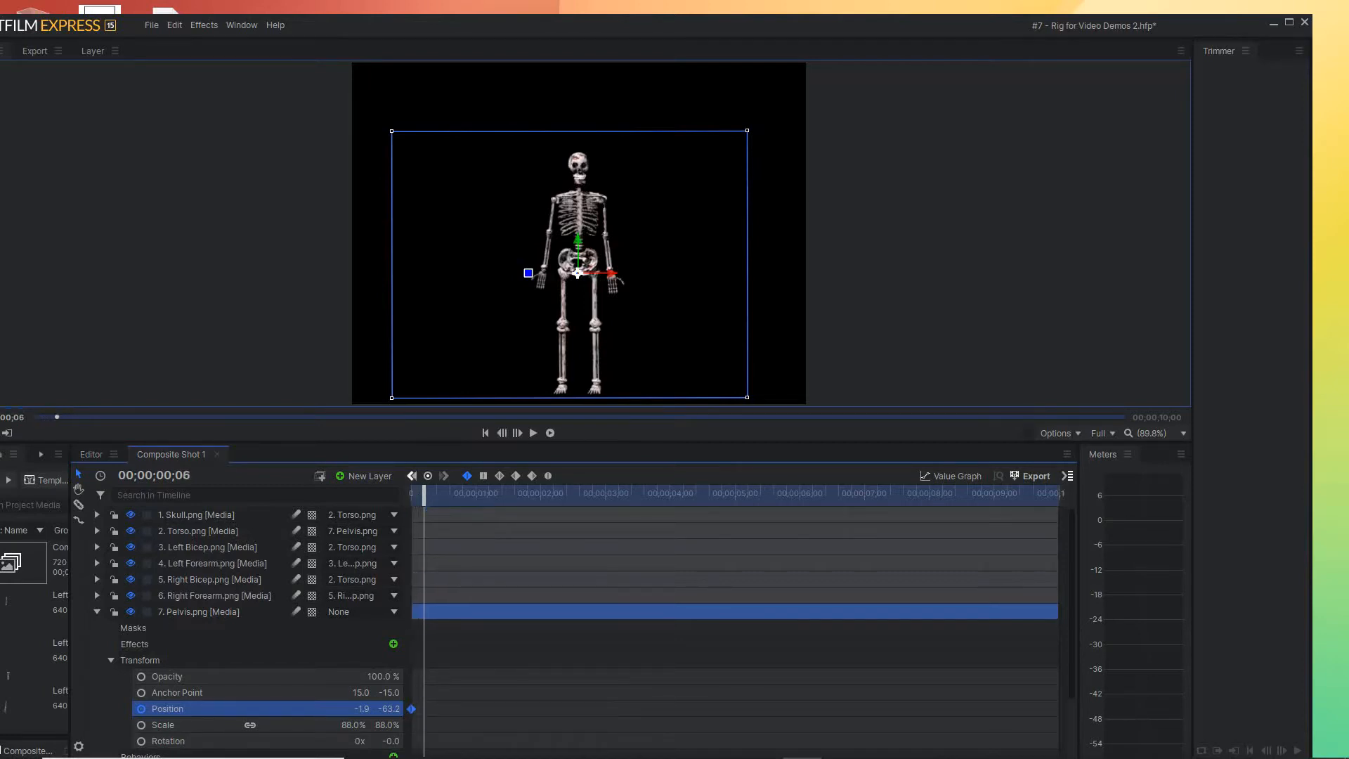
left_click_drag(577, 241, 578, 260)
Copy the pelvis's first Position keyframe to 00;00;00;11, and raise the pelvis to a vertical position of about -19.8 at 00;00;00;17
left_click_drag(424, 494, 436, 494)
mouse_move(412, 709)
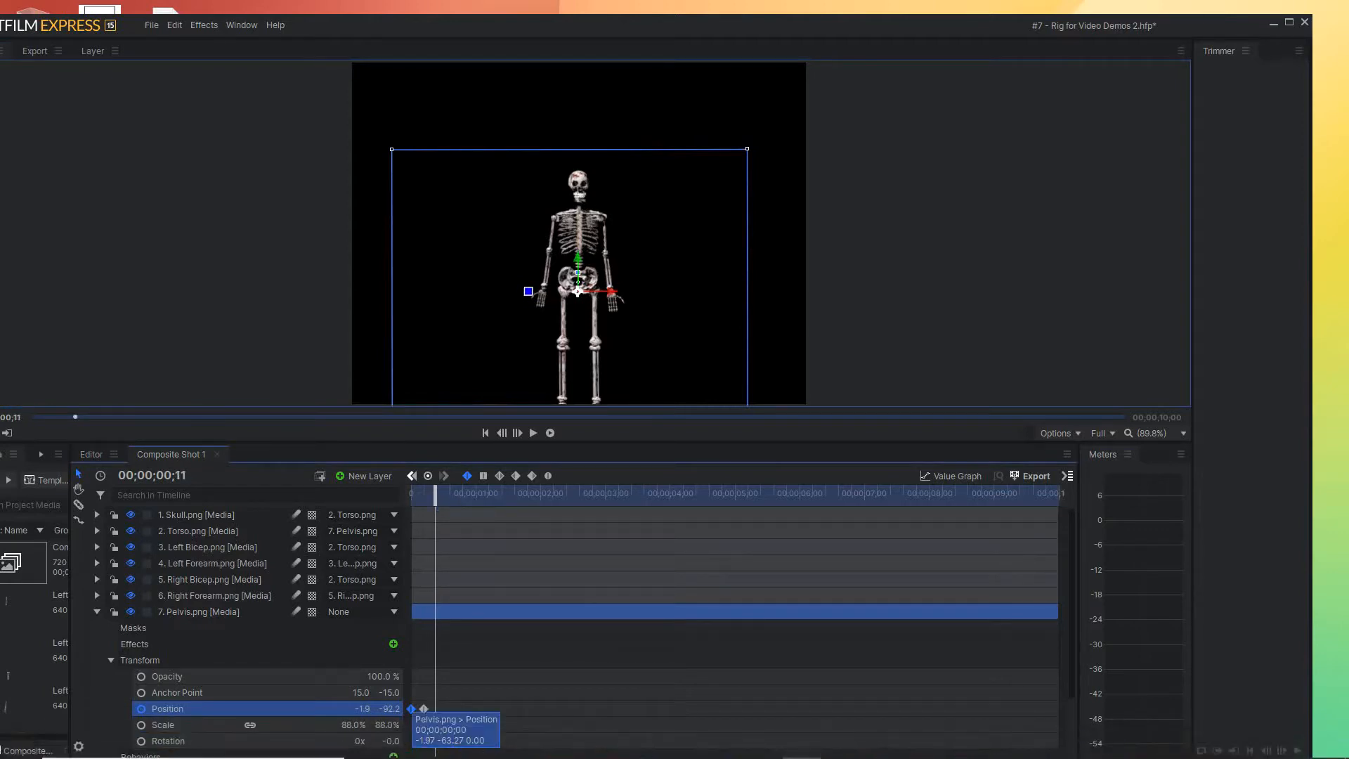
left_click_drag(412, 709, 435, 709)
left_click_drag(435, 493, 448, 494)
left_click_drag(578, 273, 577, 246)
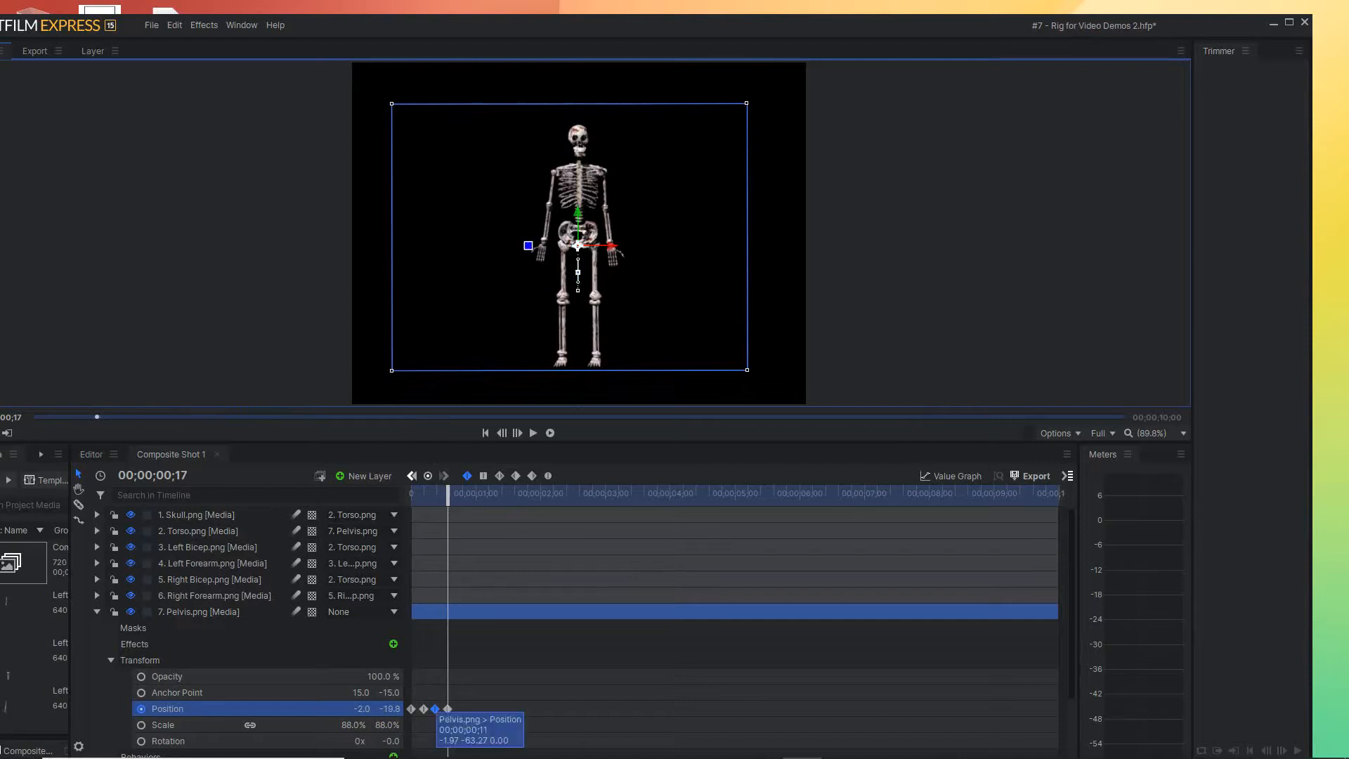
Duplicate the four pelvis Position keyframes so that the copied group starts at 00;00;00;23
left_click_drag(448, 495, 463, 495)
mouse_move(435, 709)
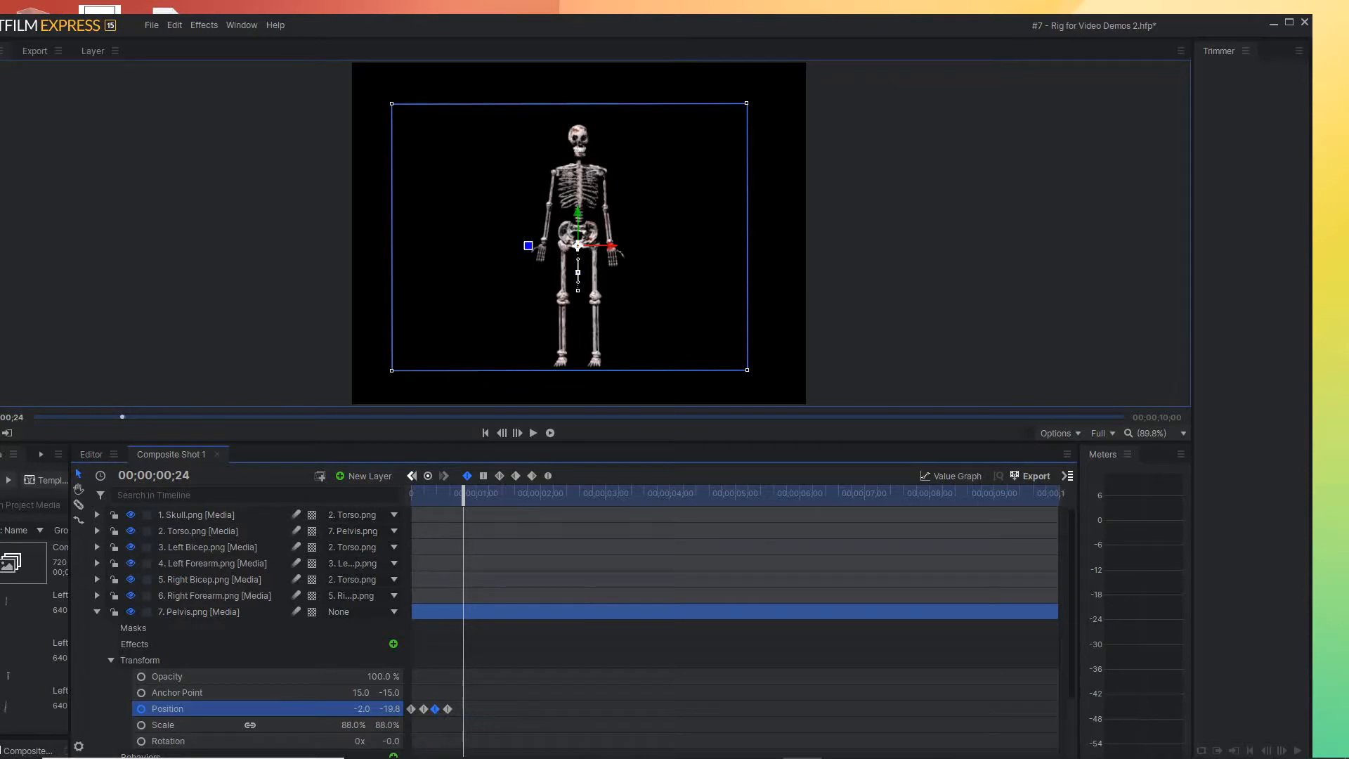
left_click_drag(454, 699, 408, 723)
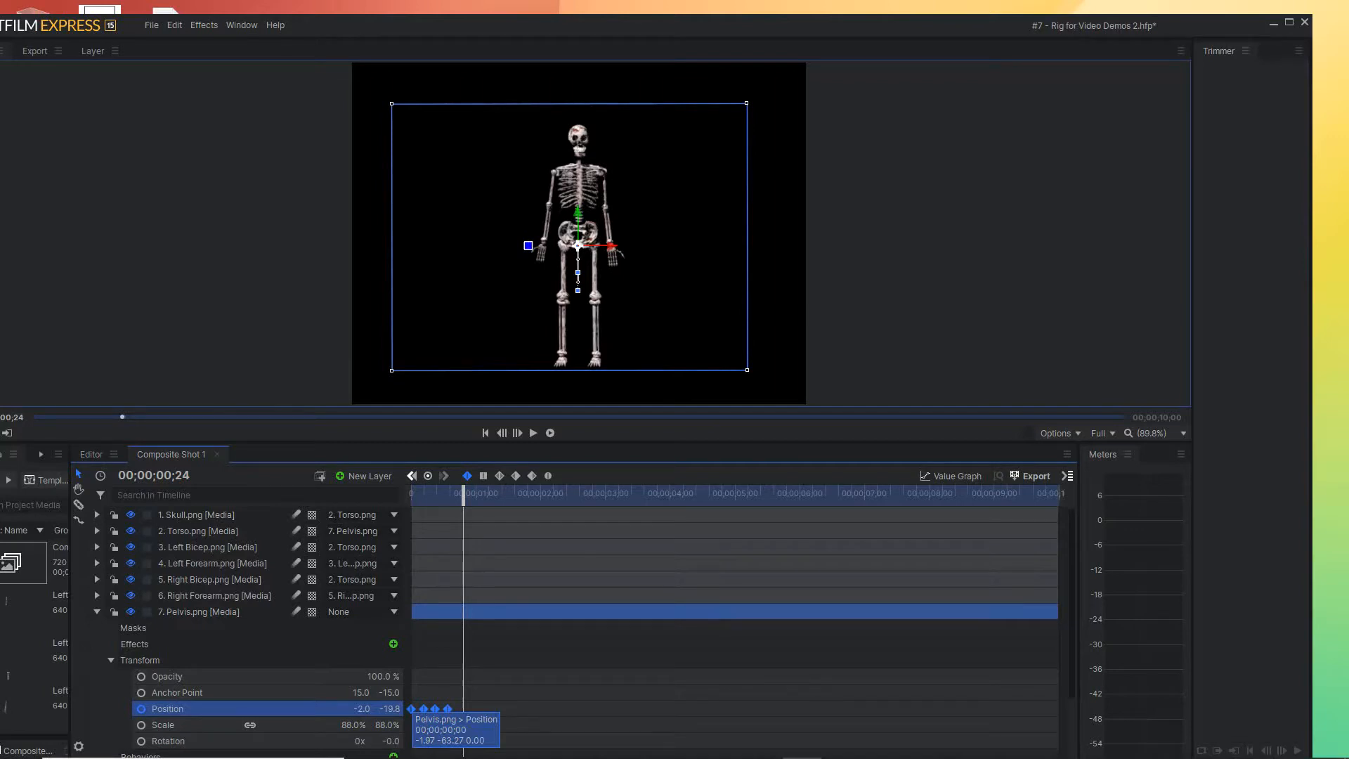
left_click_drag(411, 709, 463, 709)
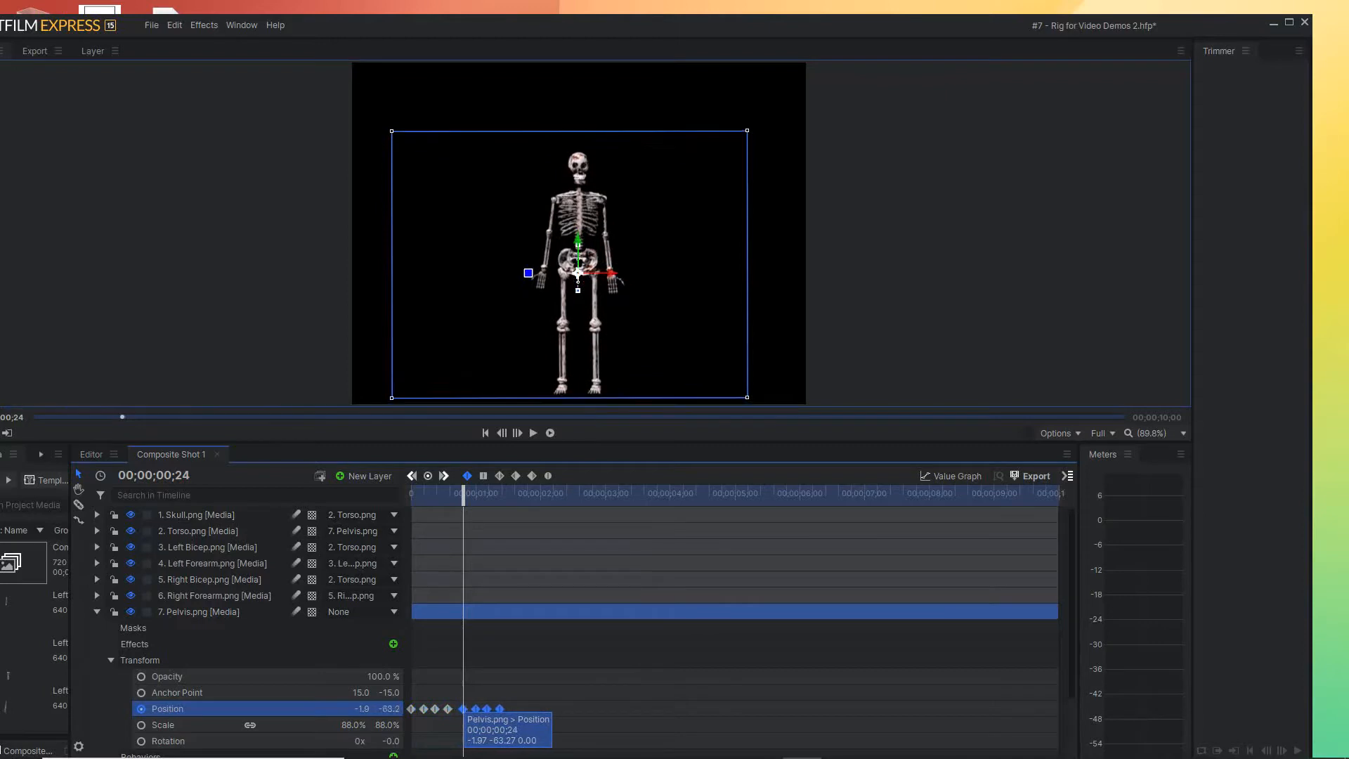
left_click_drag(463, 495, 424, 496)
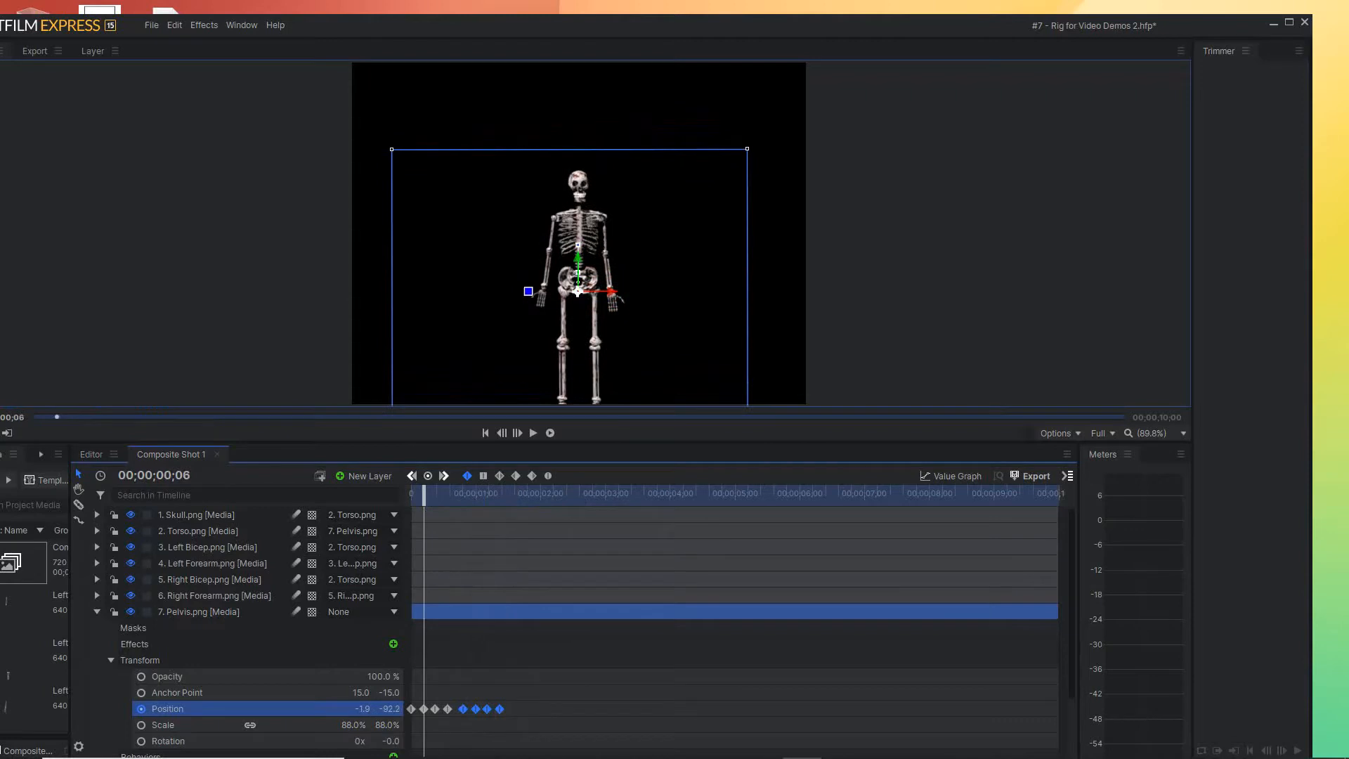
left_click_drag(463, 708, 461, 709)
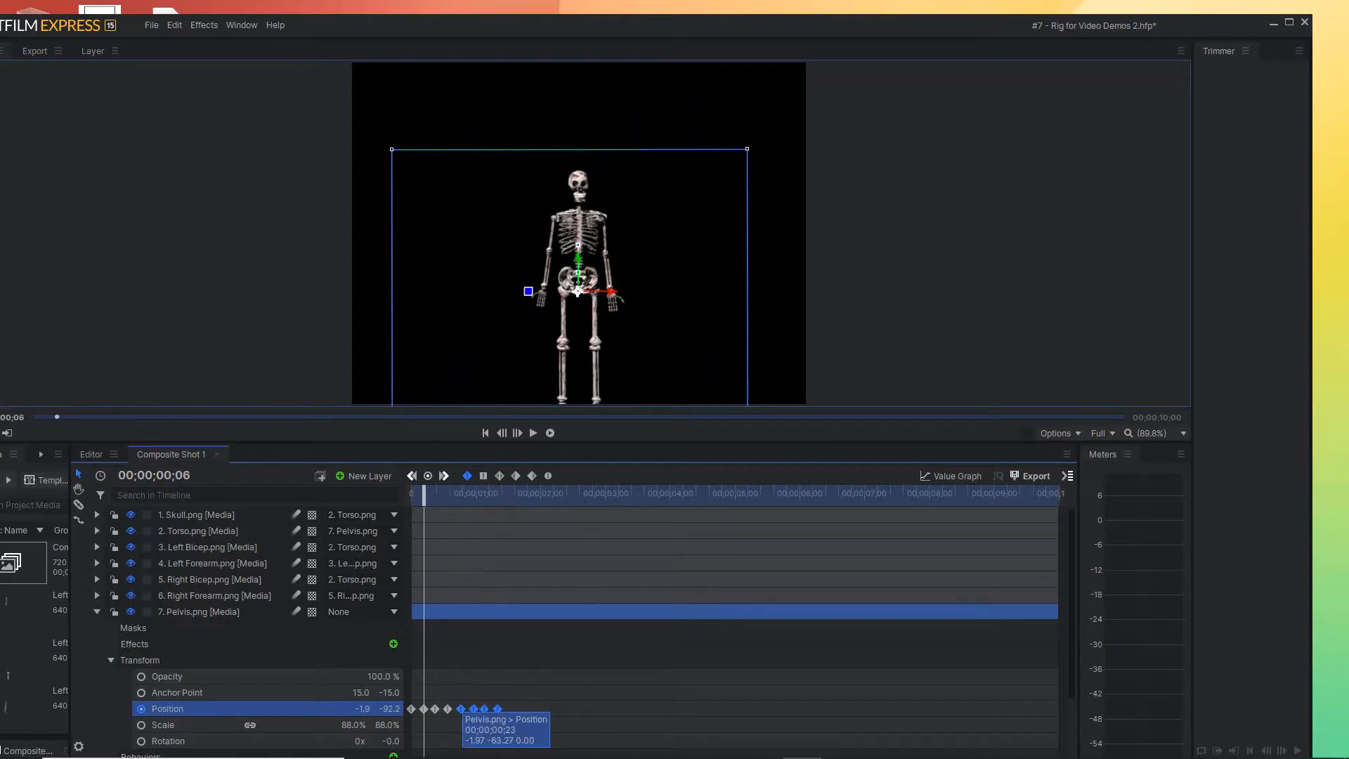
Repeat the four-keyframe pelvis Position group at even spacing along the timeline until it passes nine seconds
left_click_drag(461, 709, 513, 709)
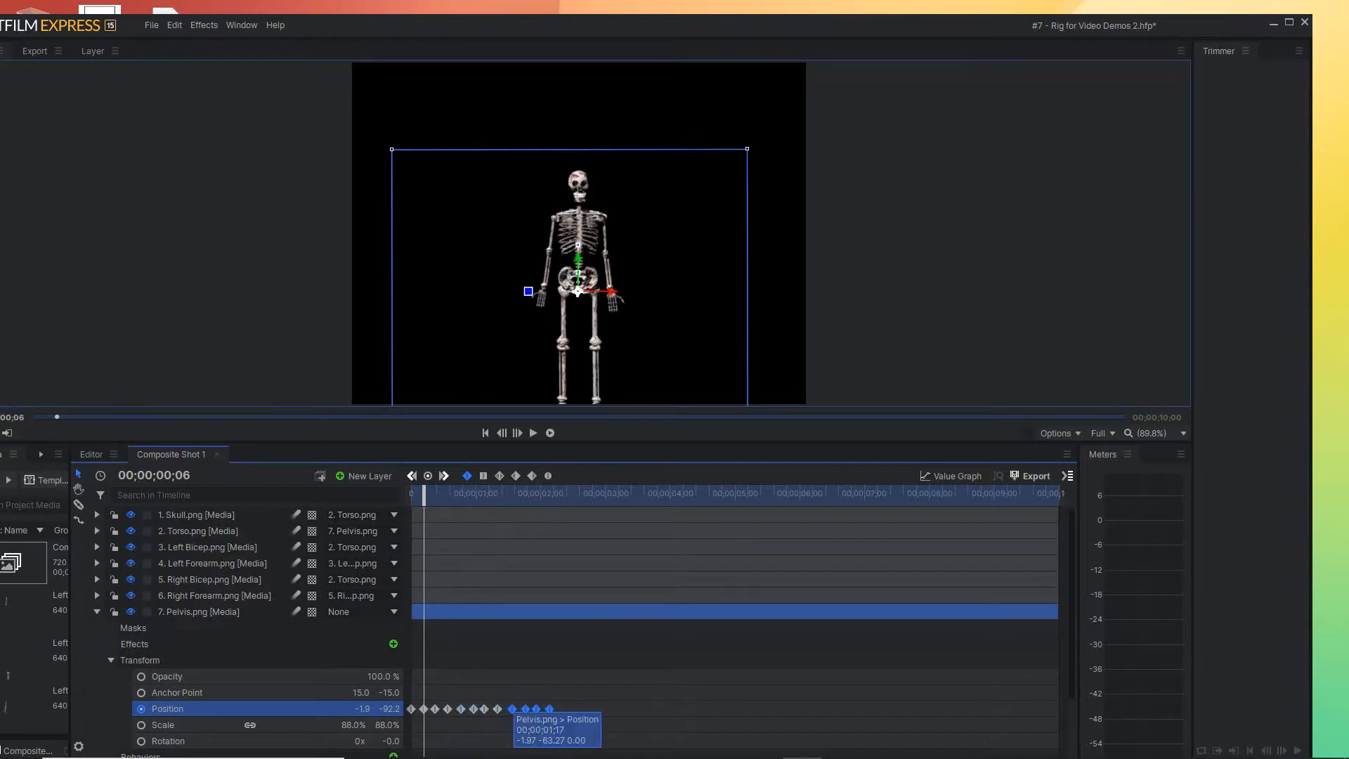
left_click_drag(513, 708, 563, 709)
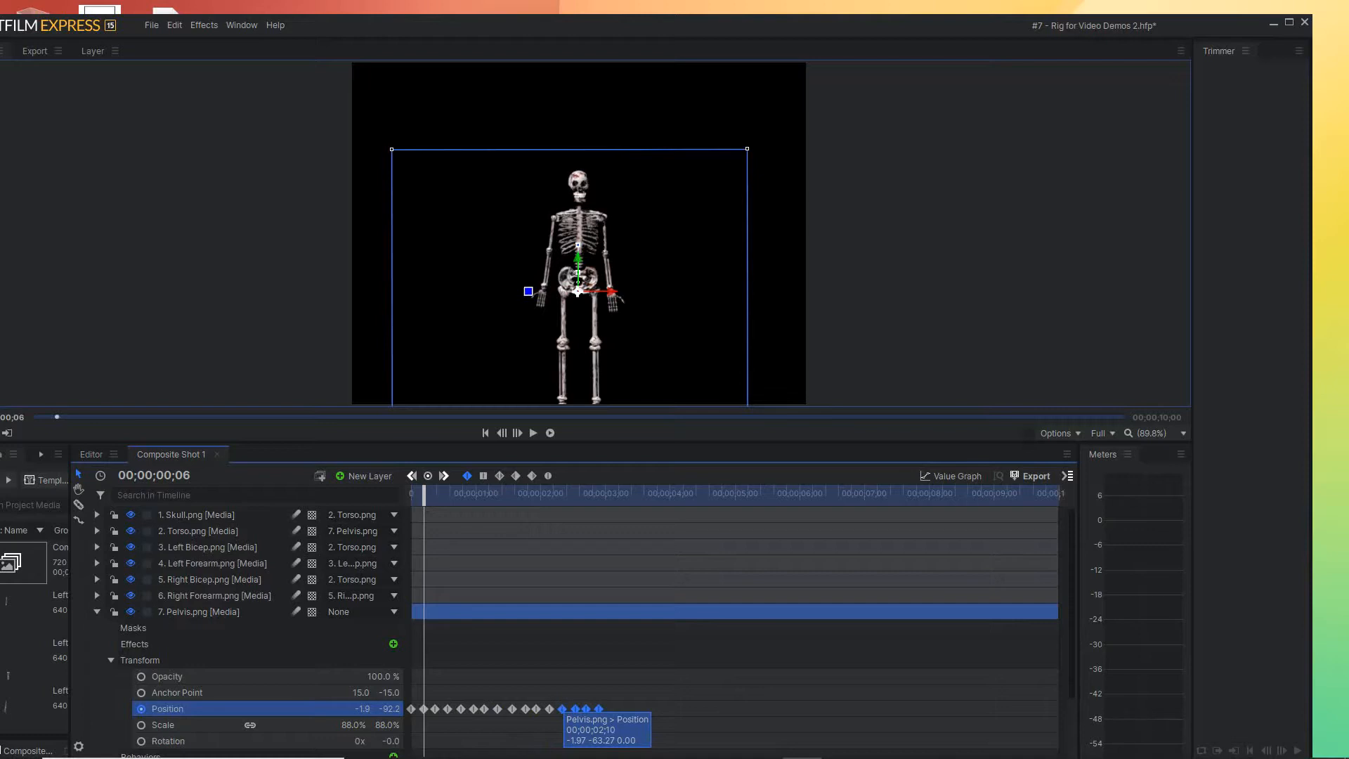
left_click_drag(563, 709, 565, 708)
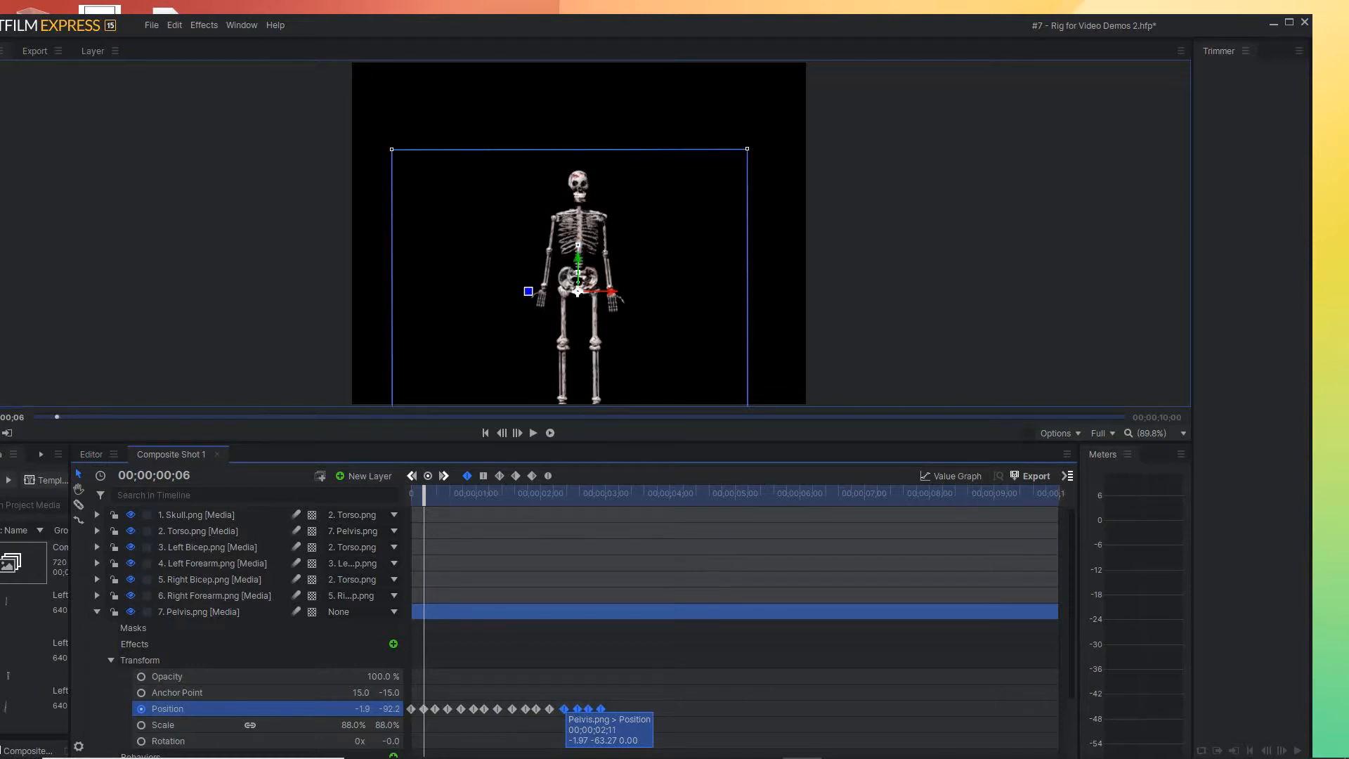
left_click_drag(565, 709, 616, 709)
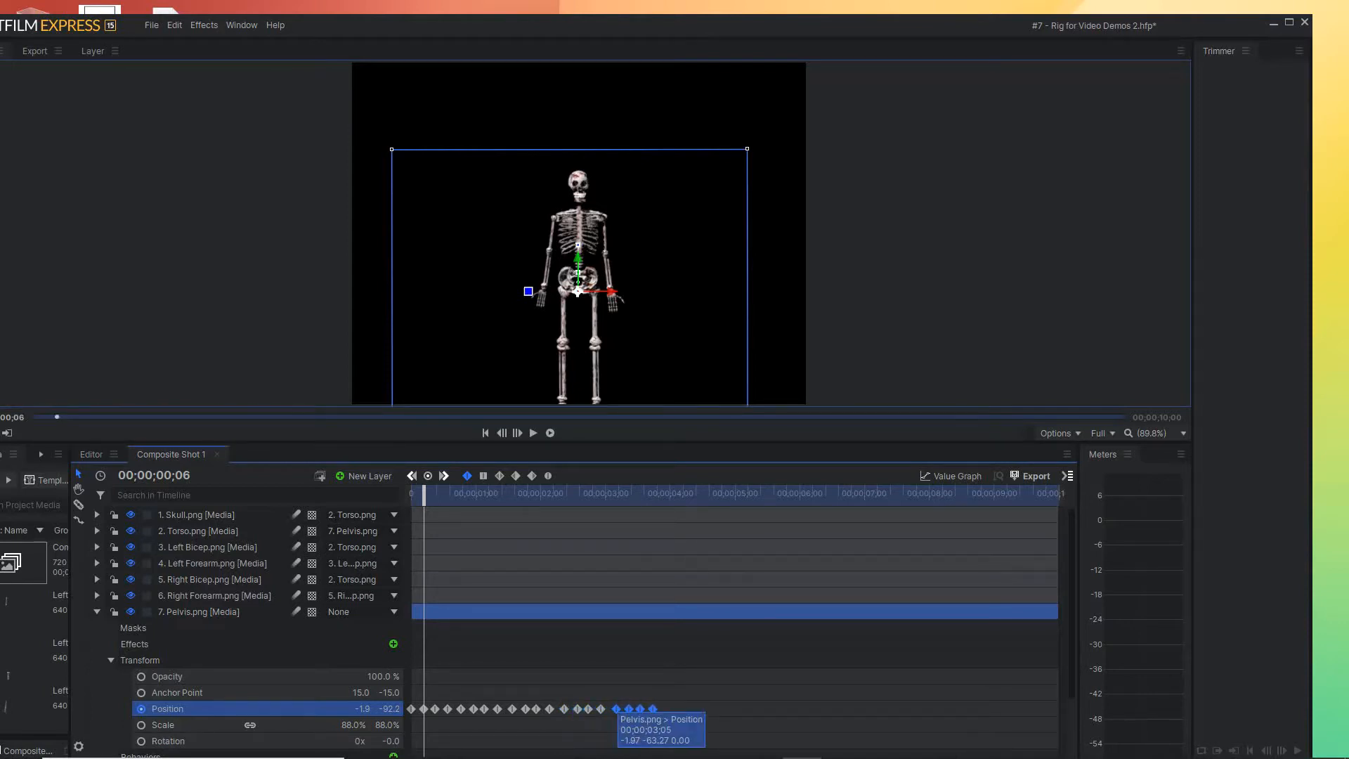
left_click_drag(617, 709, 721, 708)
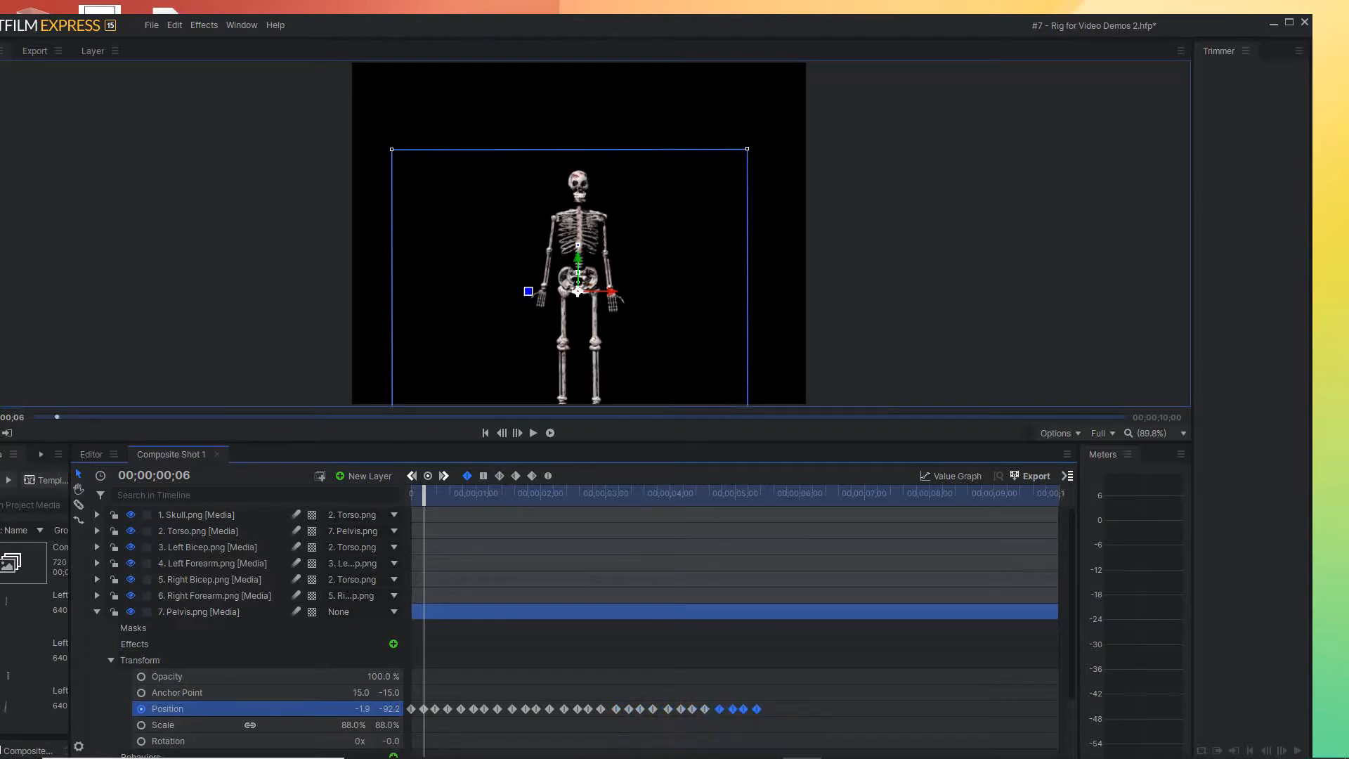
left_click_drag(721, 708, 928, 708)
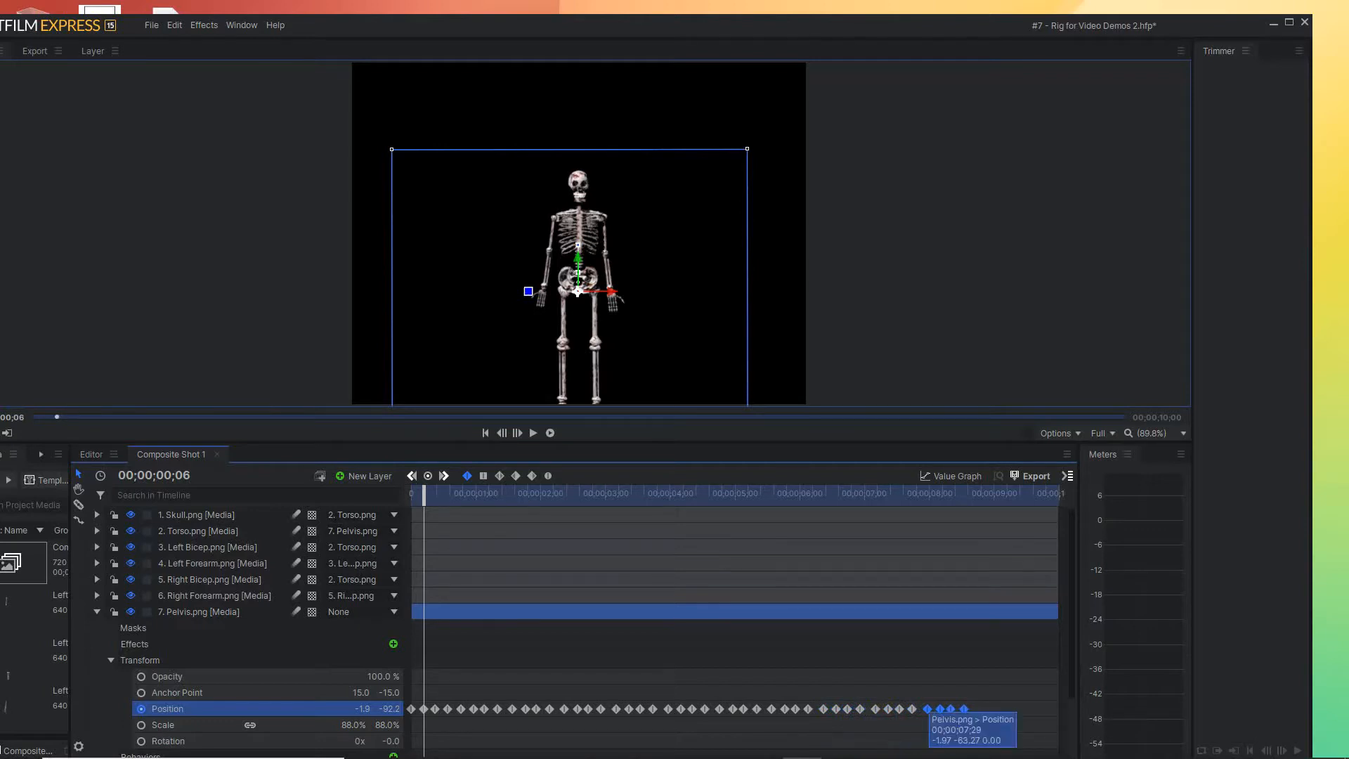
left_click_drag(928, 708, 979, 709)
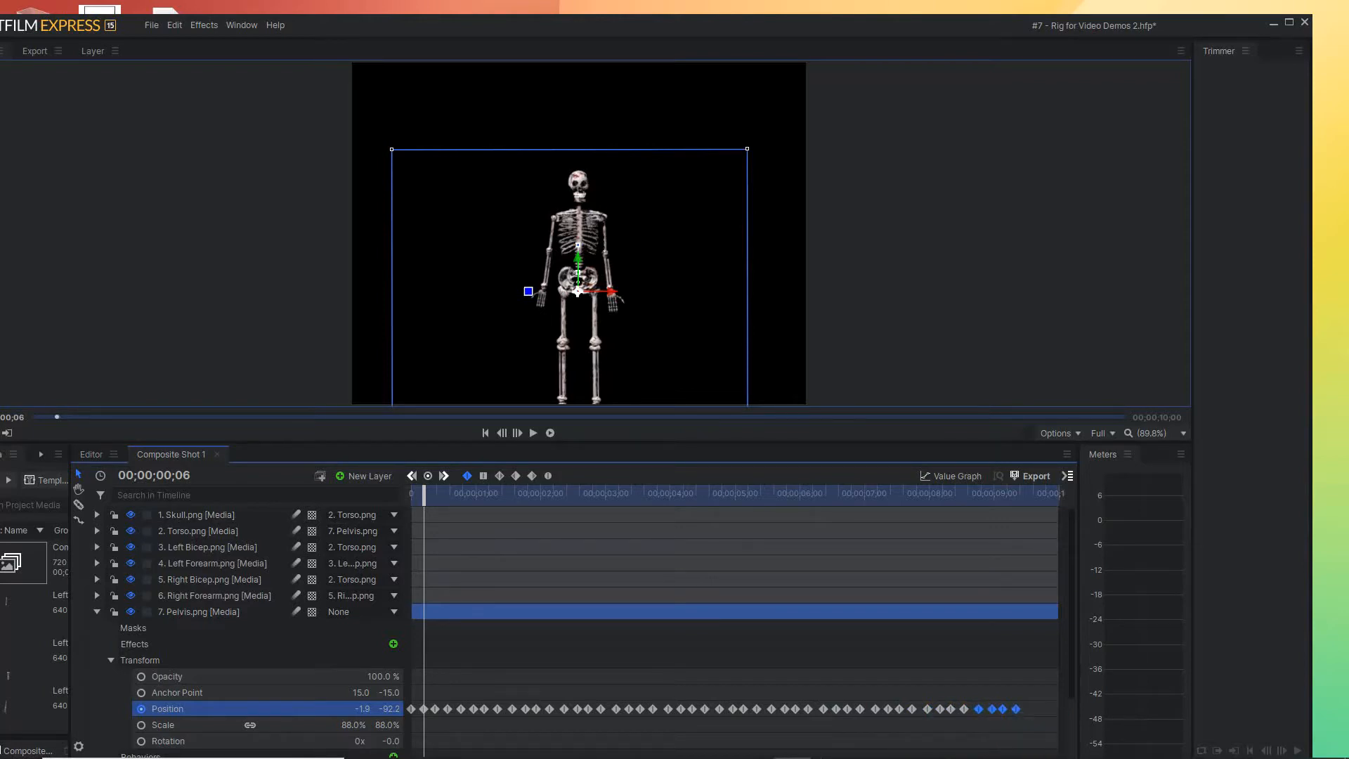
Play the pelvis bounce animation from the start to check it, and return to 00;00;00;00
key("Home")
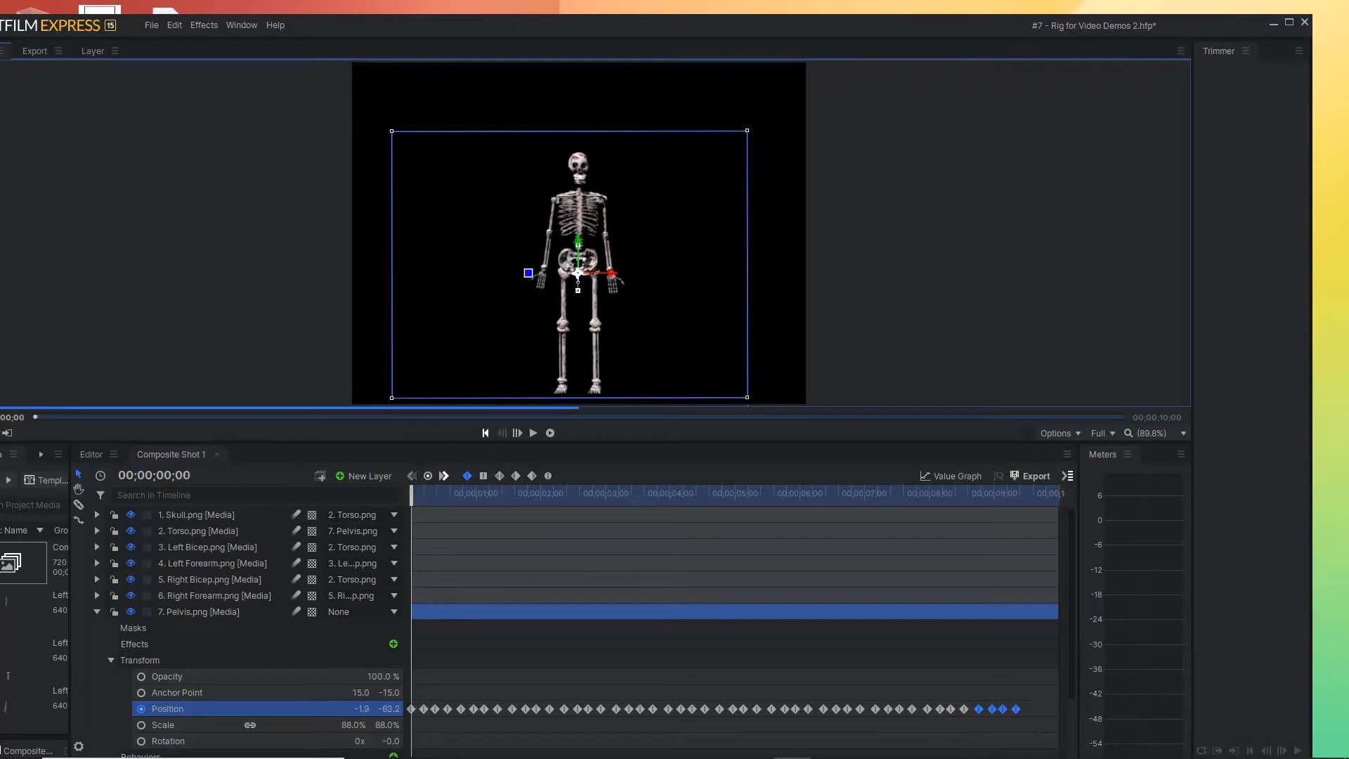
key("space")
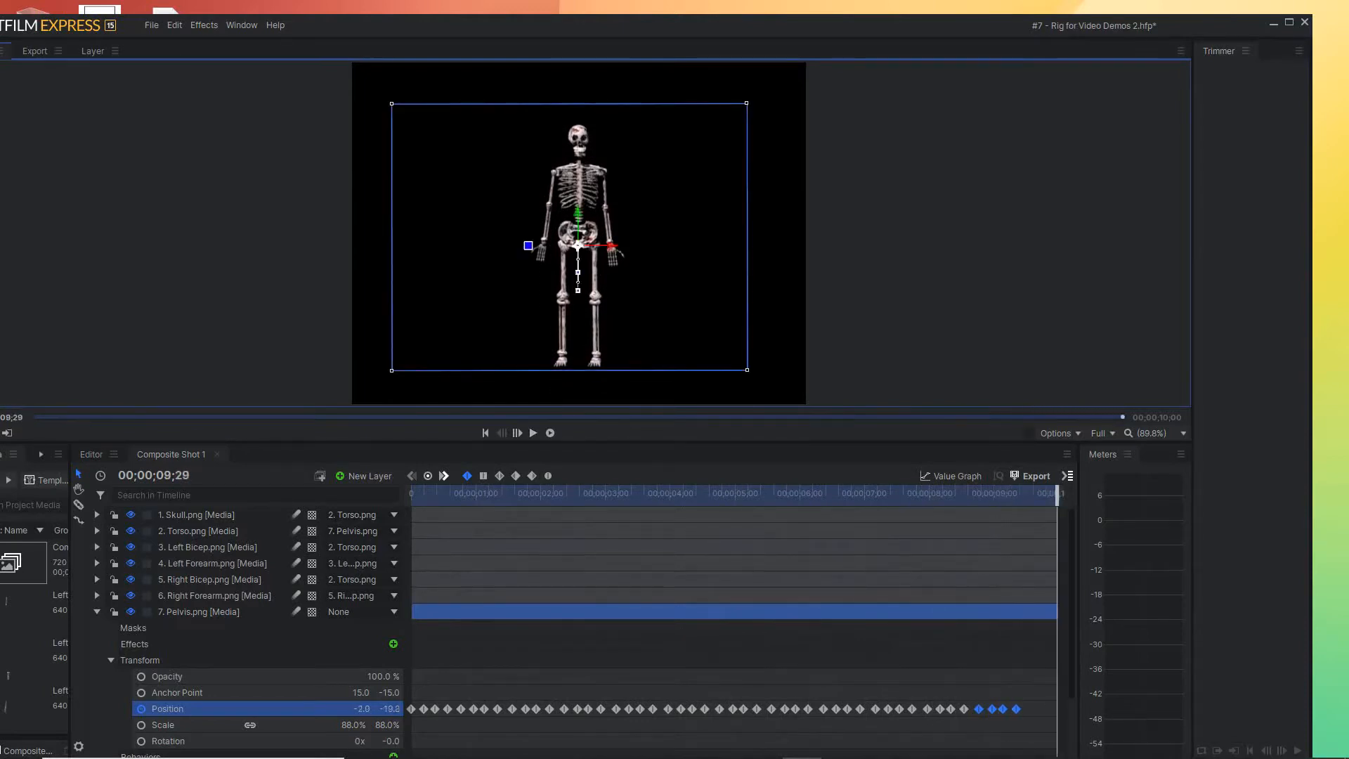
left_click_drag(1057, 495, 409, 495)
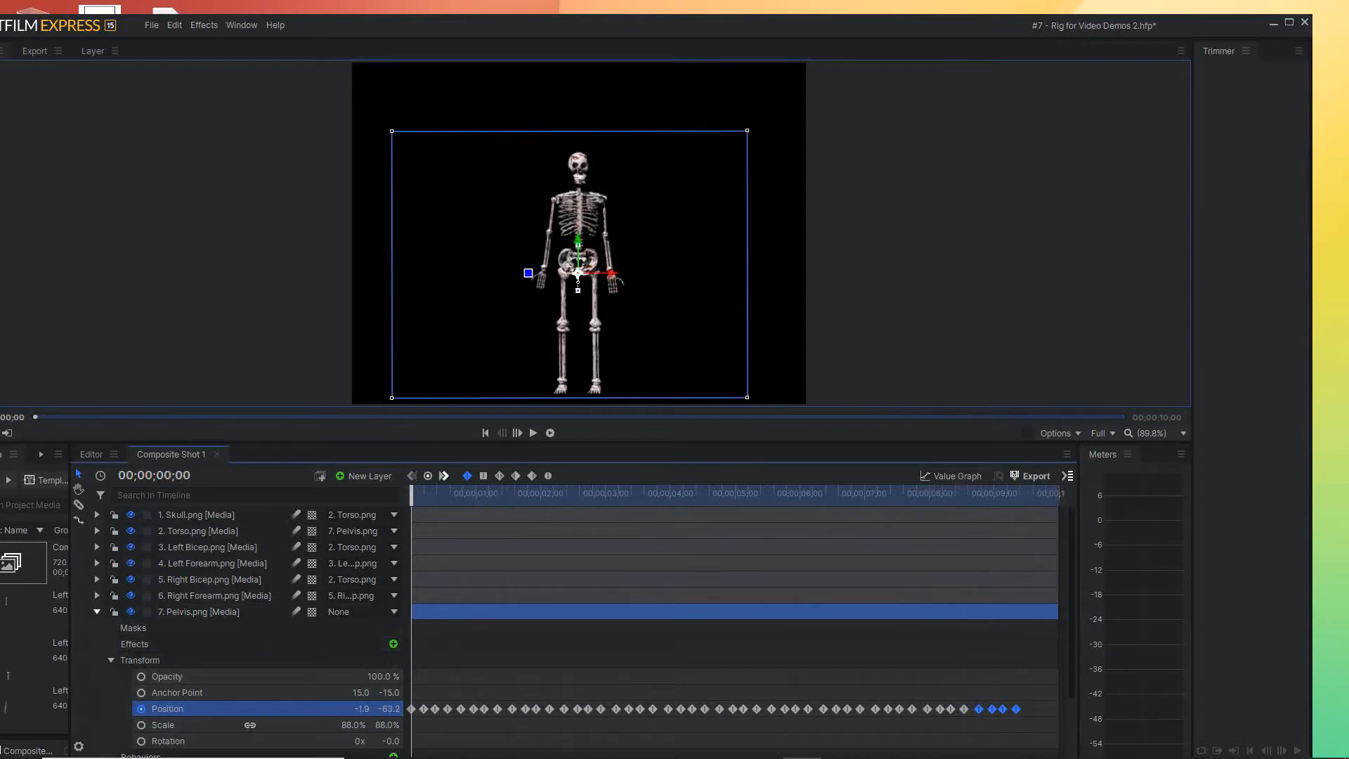
Collapse the Pelvis layer and turn on Rotation keyframing for the Left Thigh layer at 00;00;00;00
left_click(97, 612)
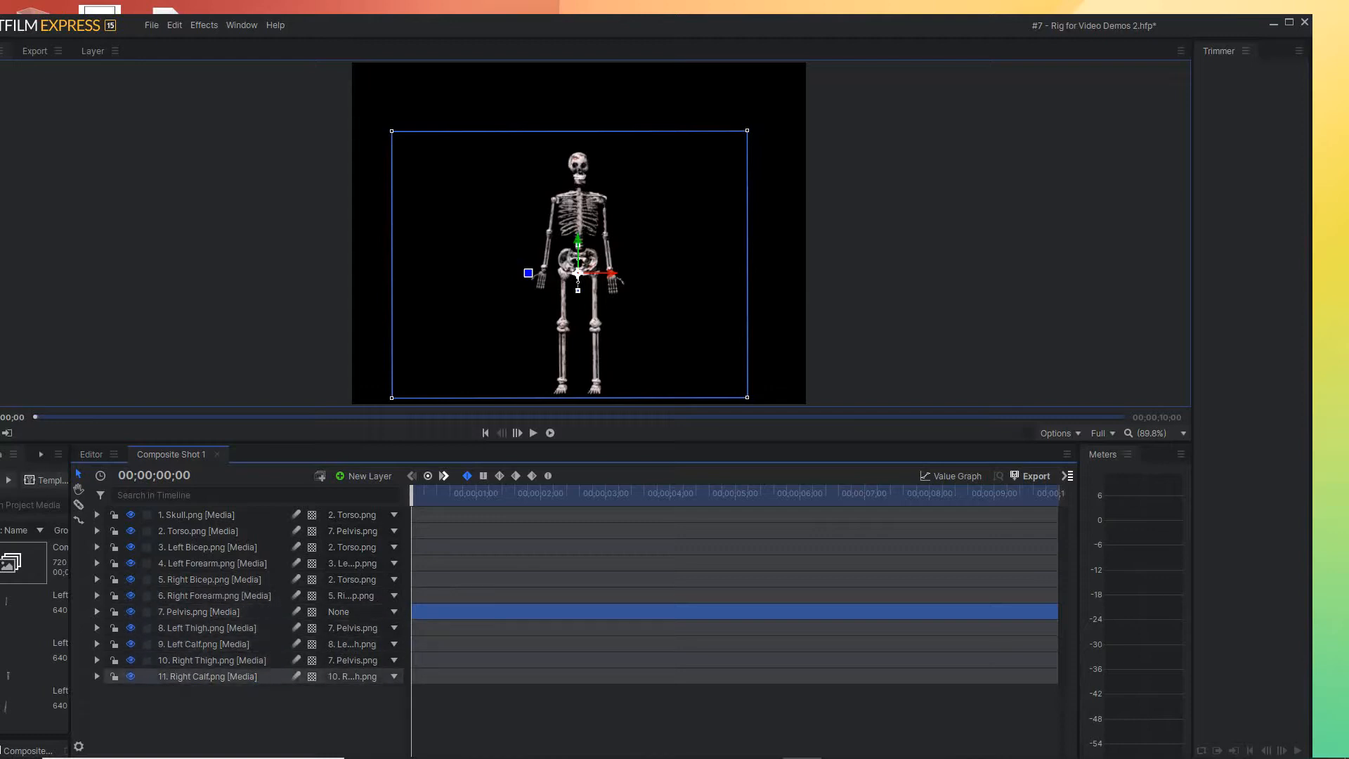
left_click(208, 629)
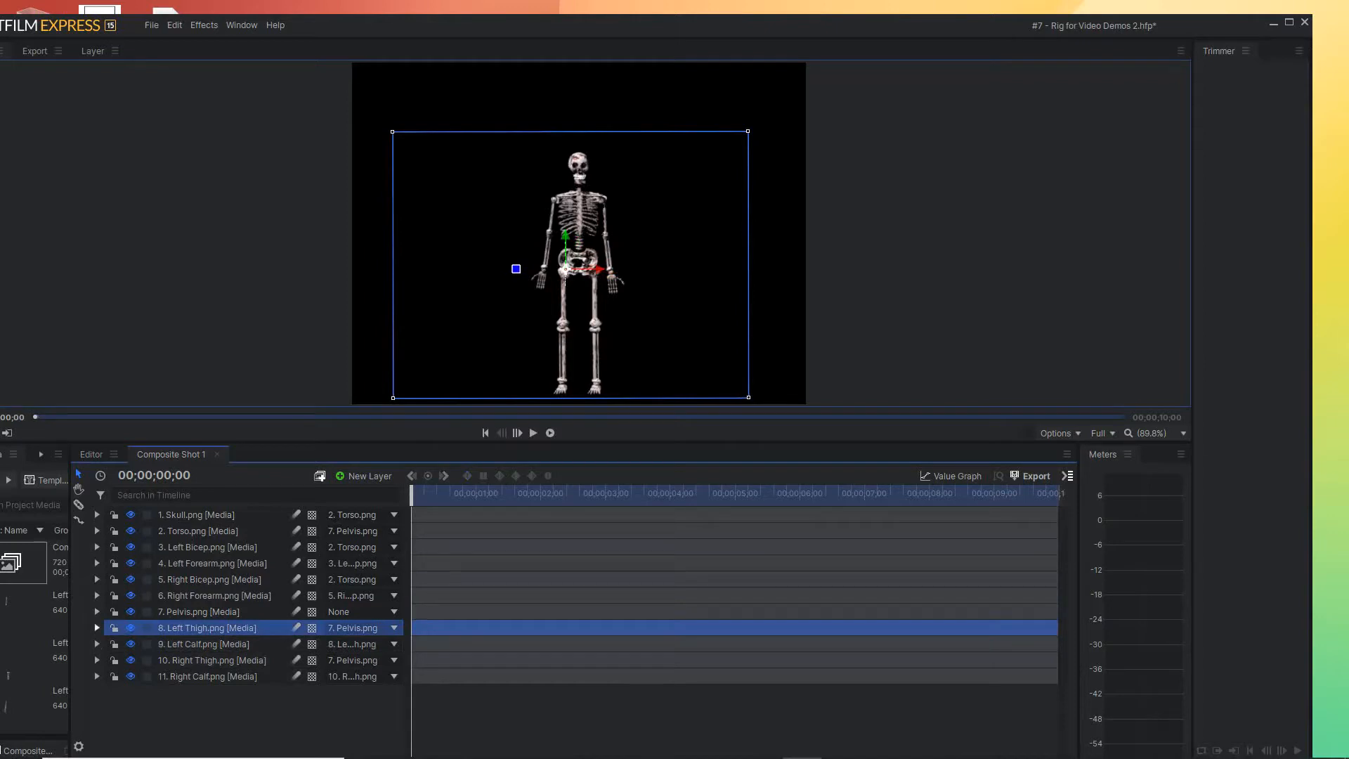
left_click(97, 628)
left_click(111, 676)
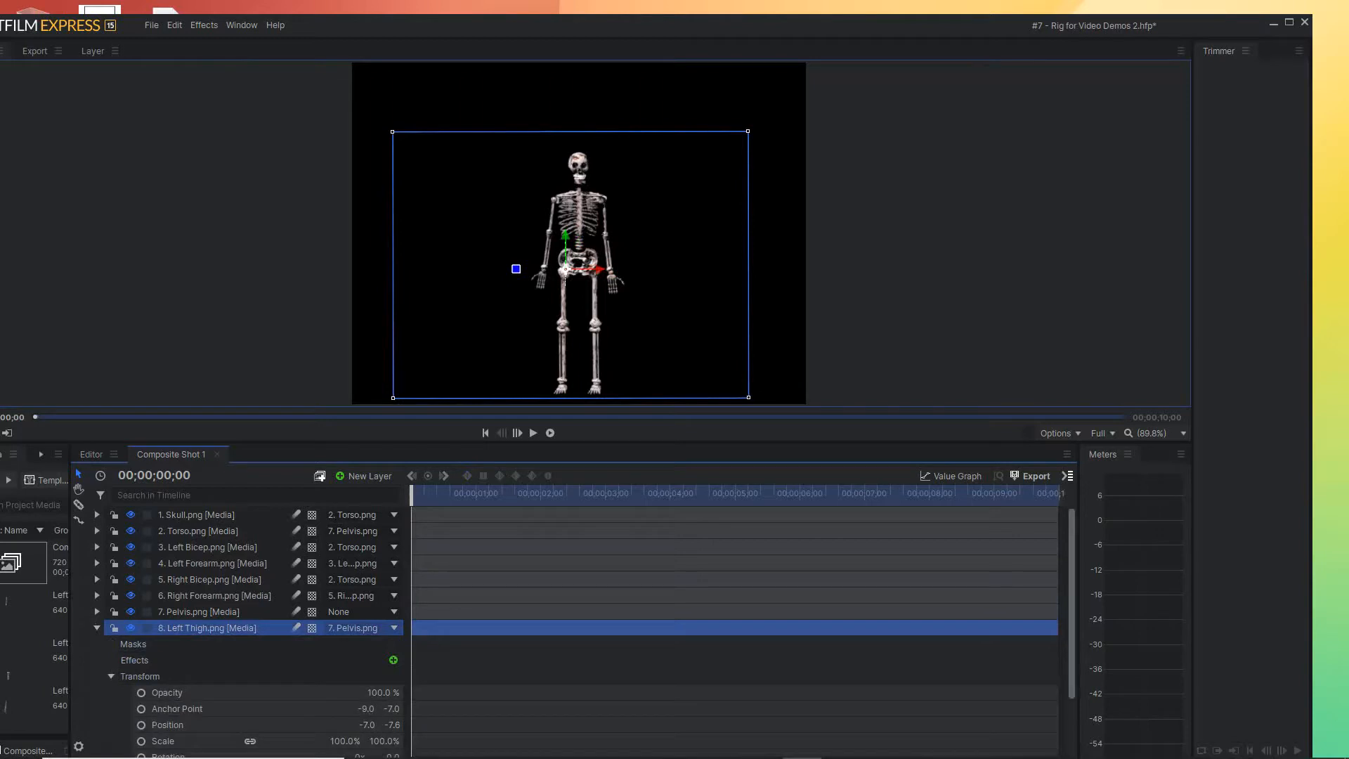
scroll(584, 633, "down", 3)
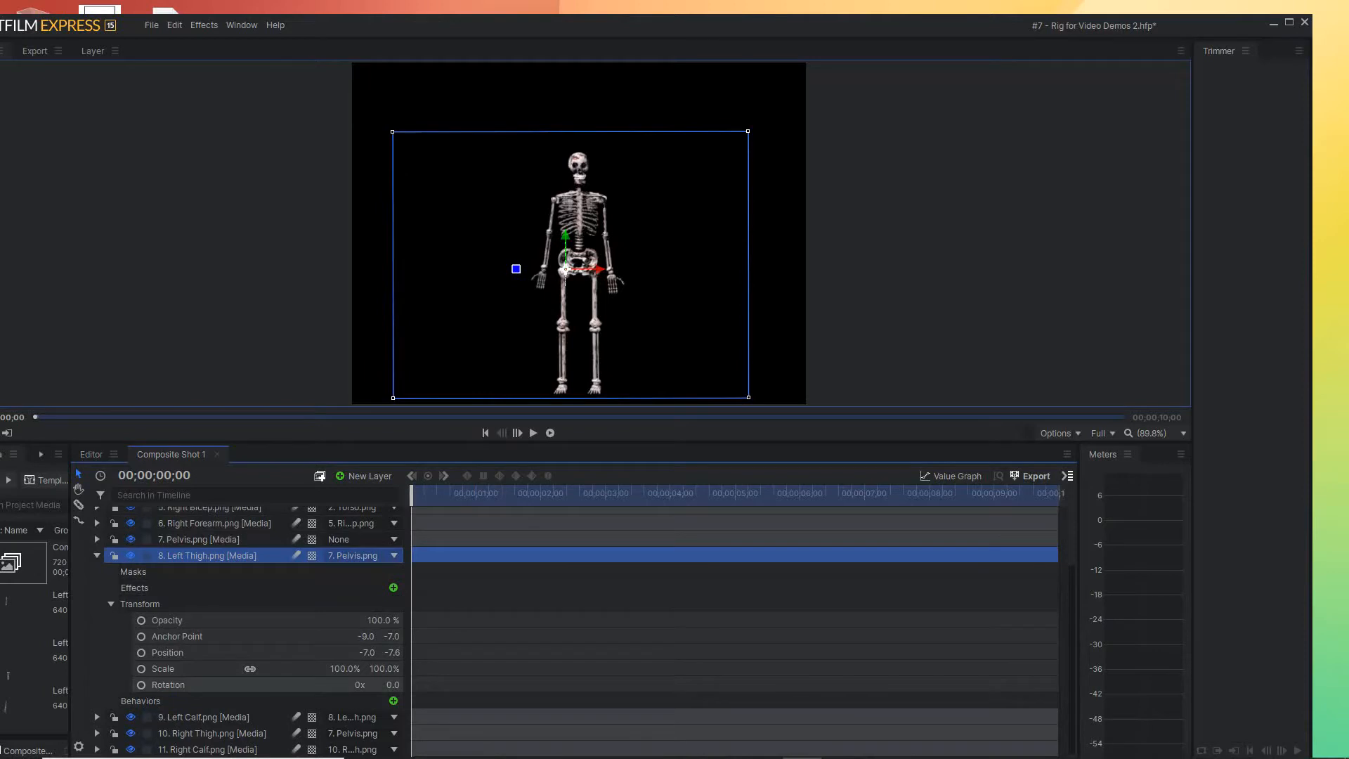
left_click(142, 685)
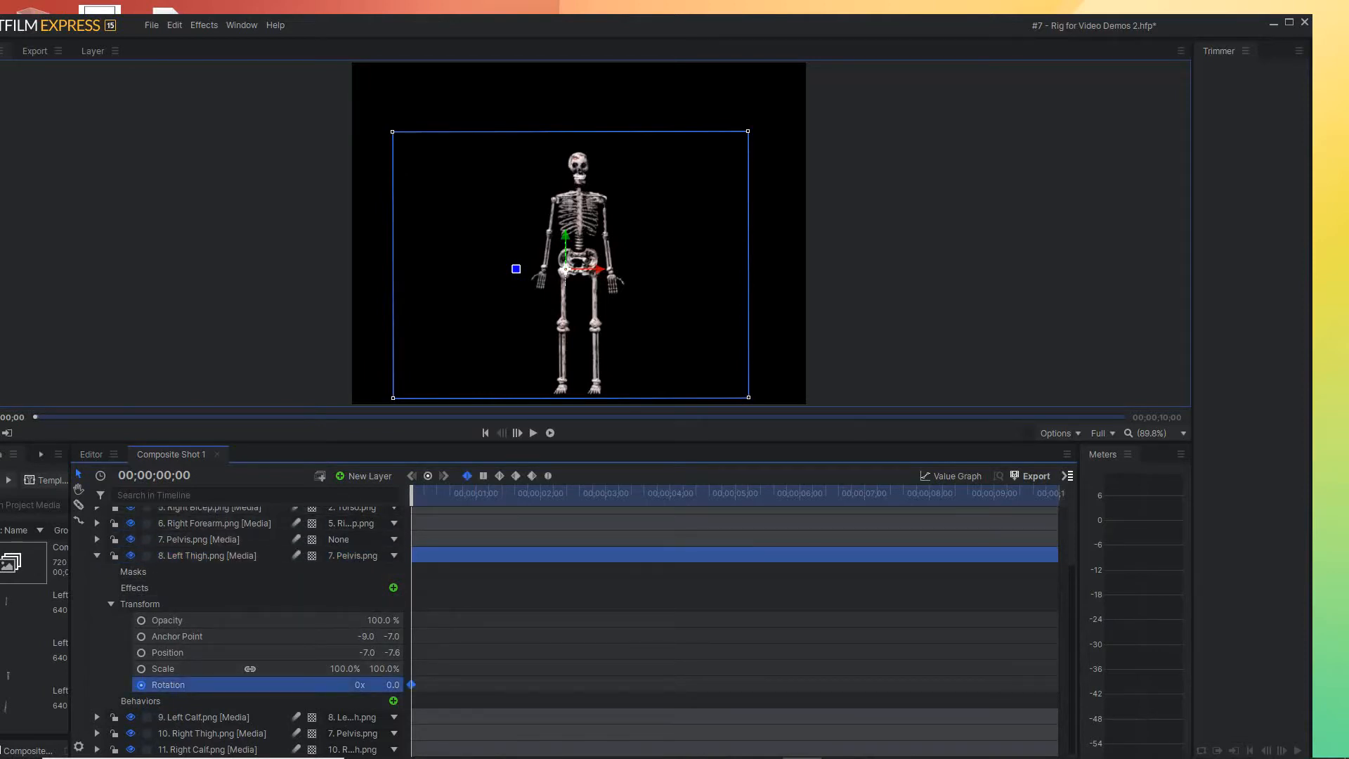
Rotate the left thigh to about -3.9° at 00;00;00;06, and copy its first Rotation keyframe to 00;00;00;11
left_click_drag(412, 496, 424, 496)
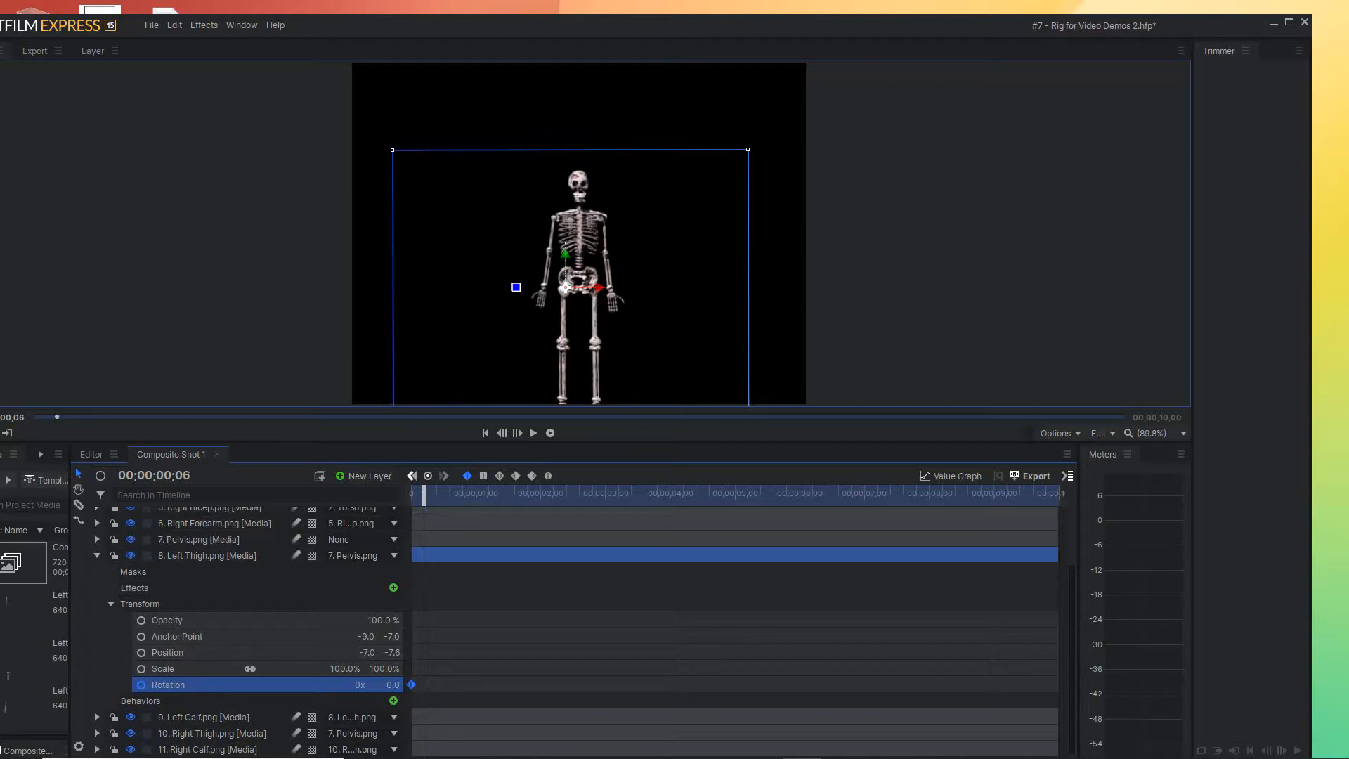
left_click_drag(516, 287, 516, 291)
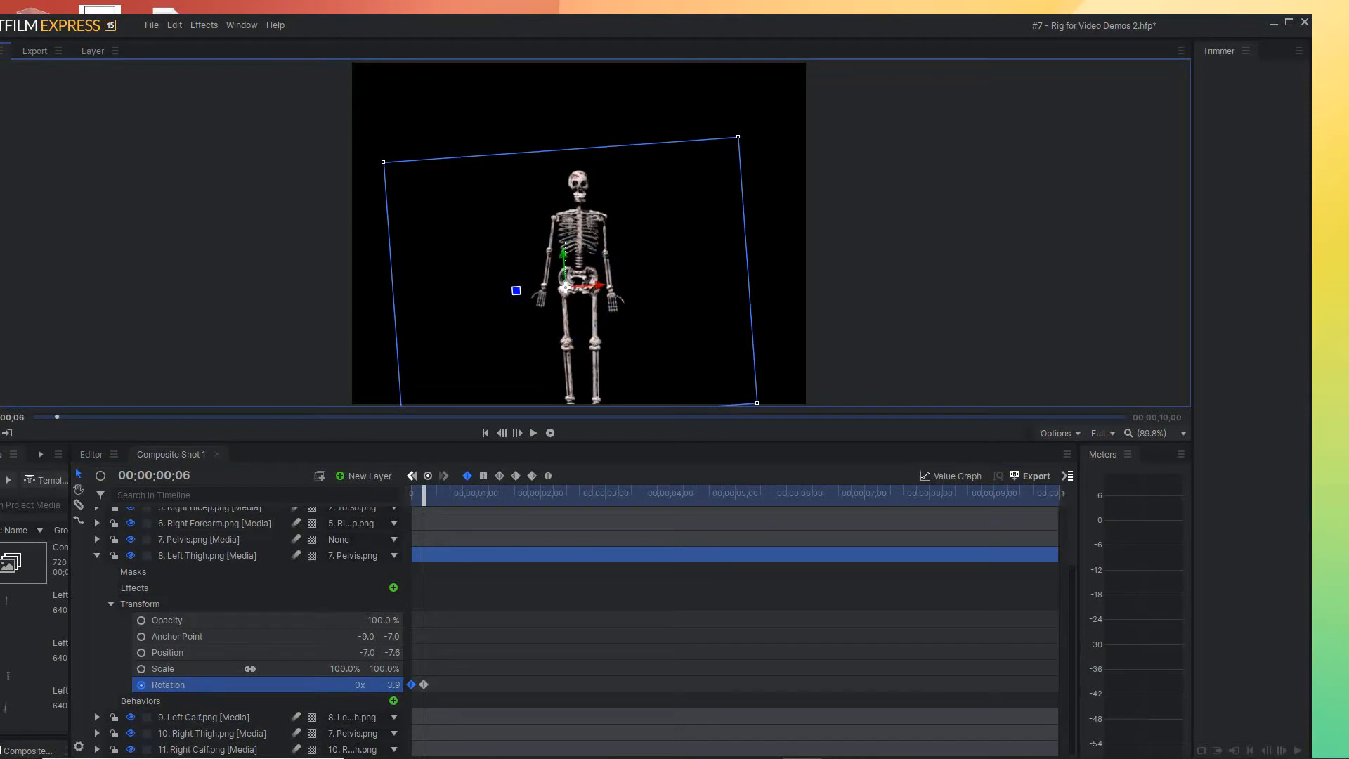
left_click_drag(424, 493, 436, 493)
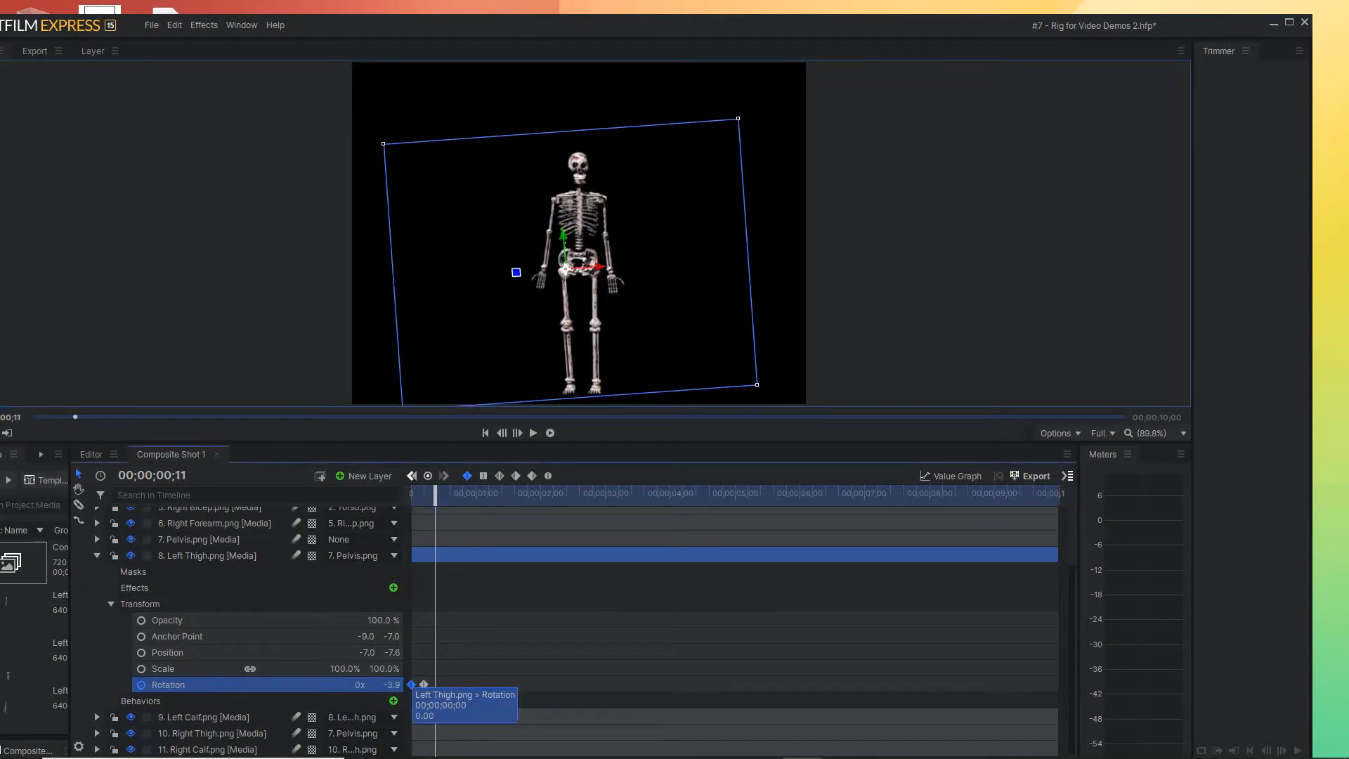
left_click_drag(412, 685, 435, 685)
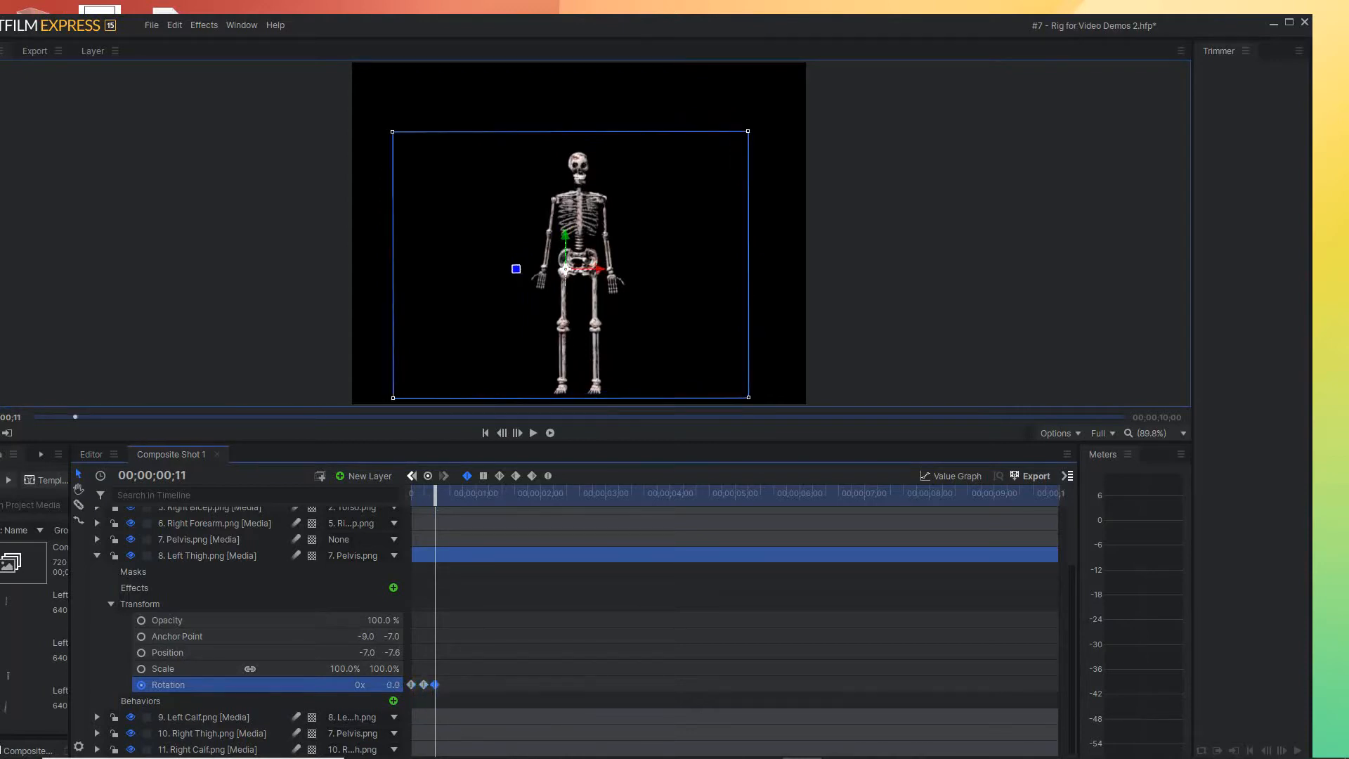
At 00;00;00;17, rotate the left thigh outward to about 31.0° for another Rotation keyframe
left_click_drag(435, 495, 448, 494)
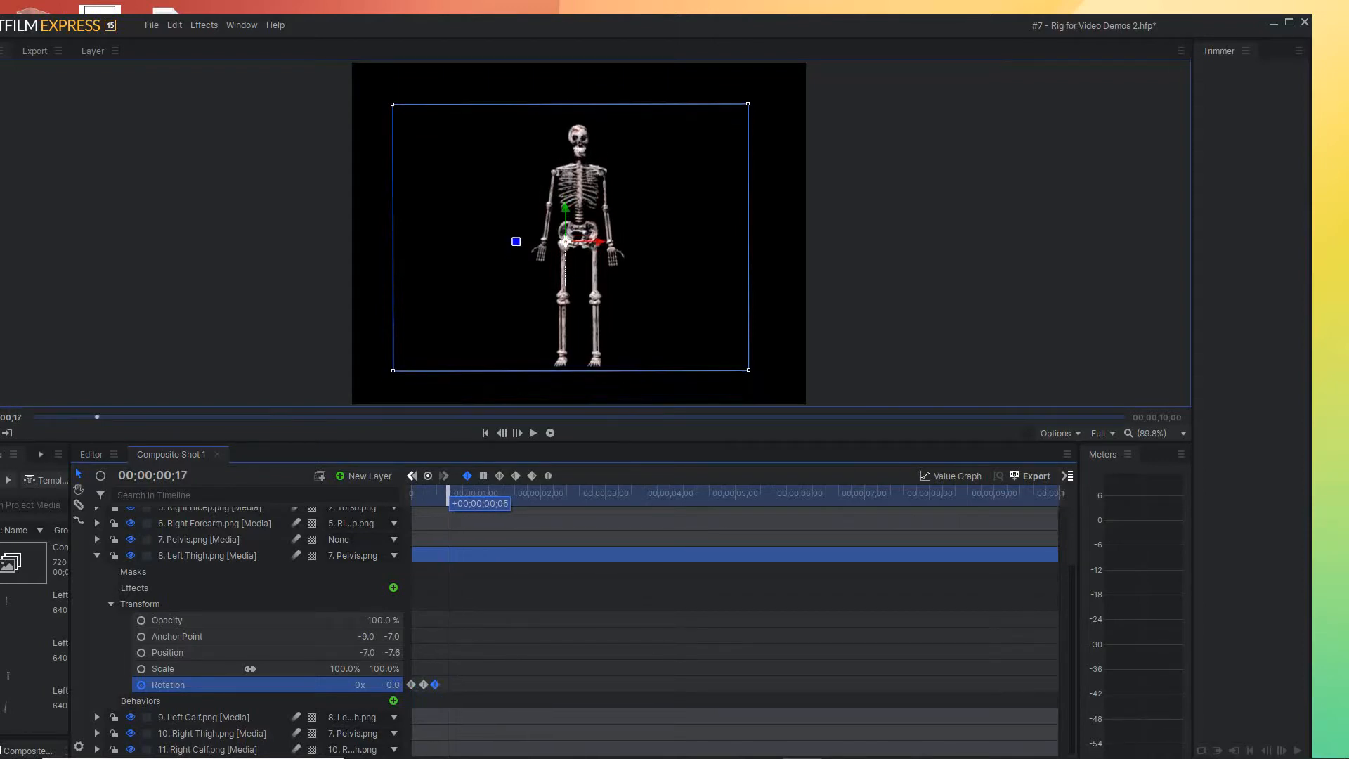
left_click_drag(516, 241, 523, 216)
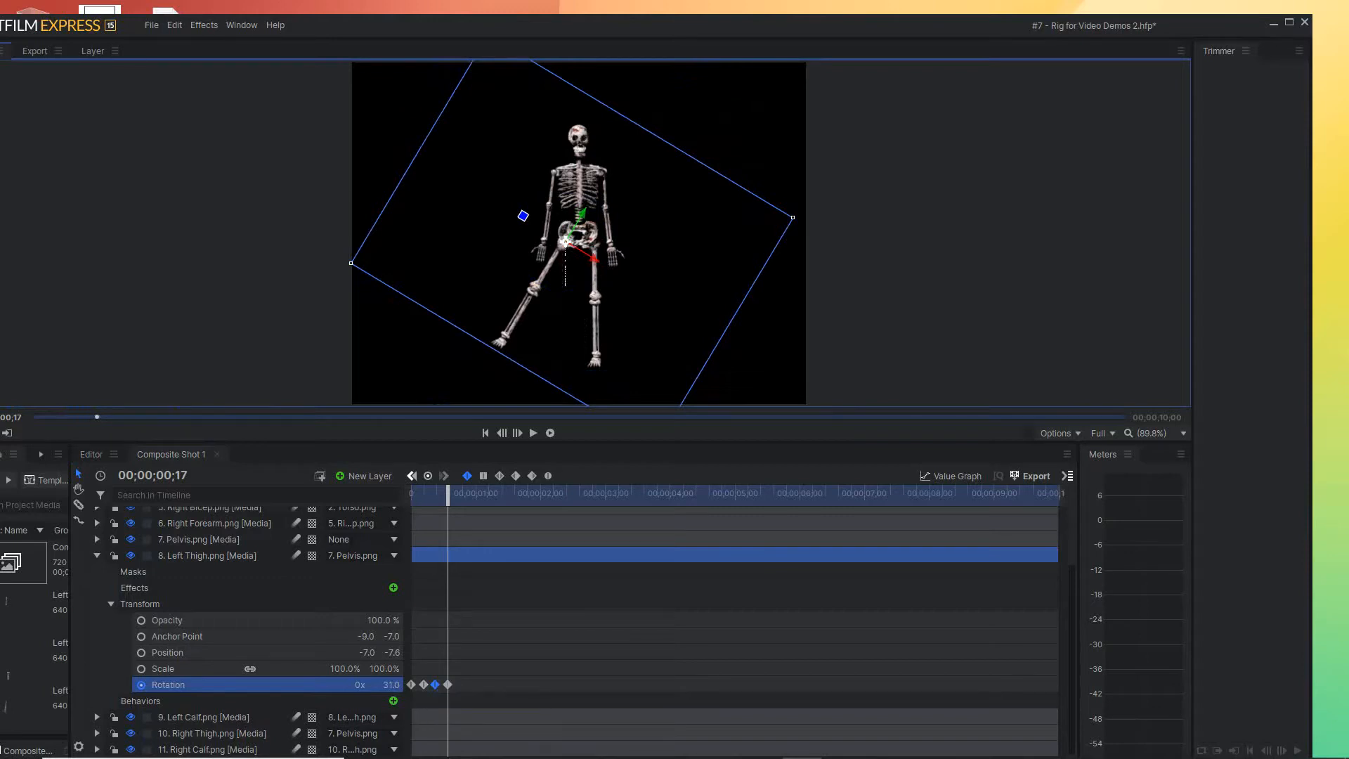
Select the left thigh's four Rotation keyframes and copy them so the duplicate set starts at 00;00;00;23
left_click_drag(448, 493, 421, 493)
left_click(469, 654)
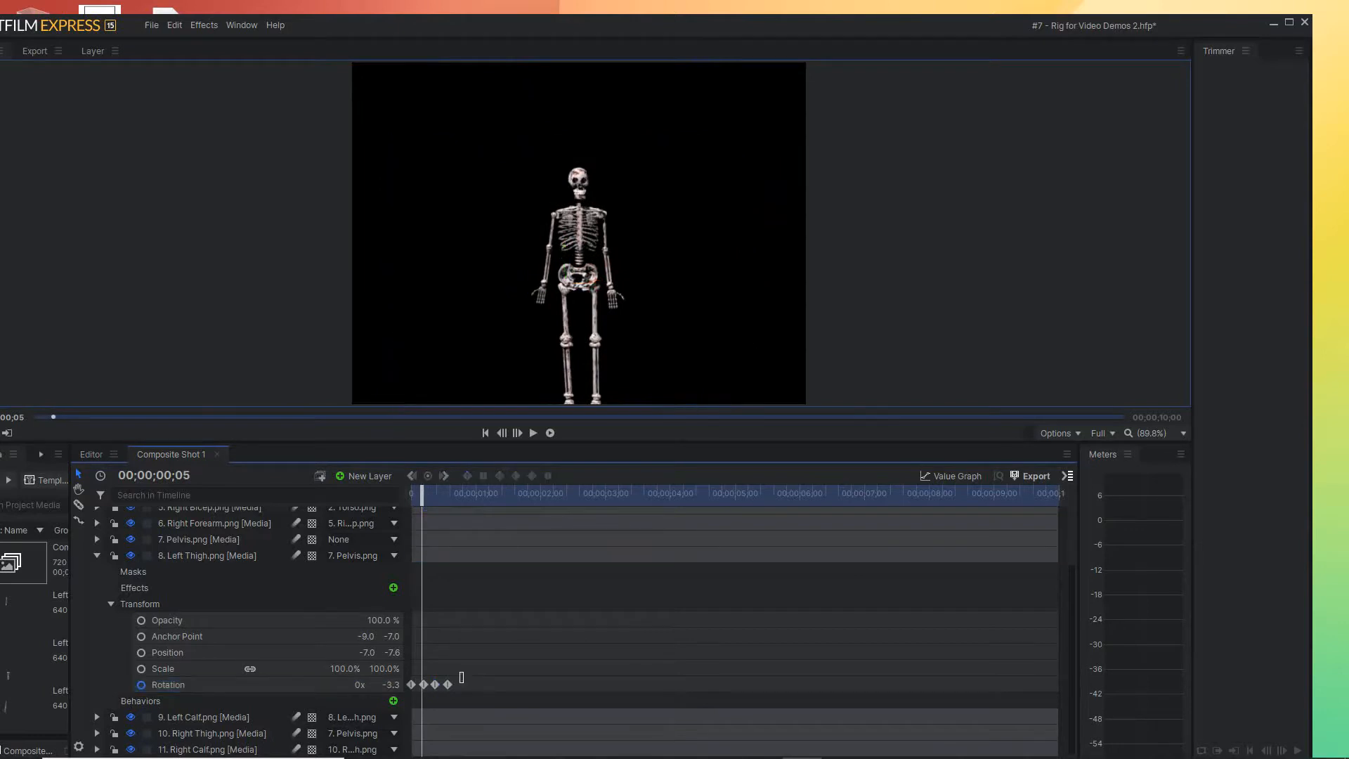
left_click_drag(462, 675, 418, 693)
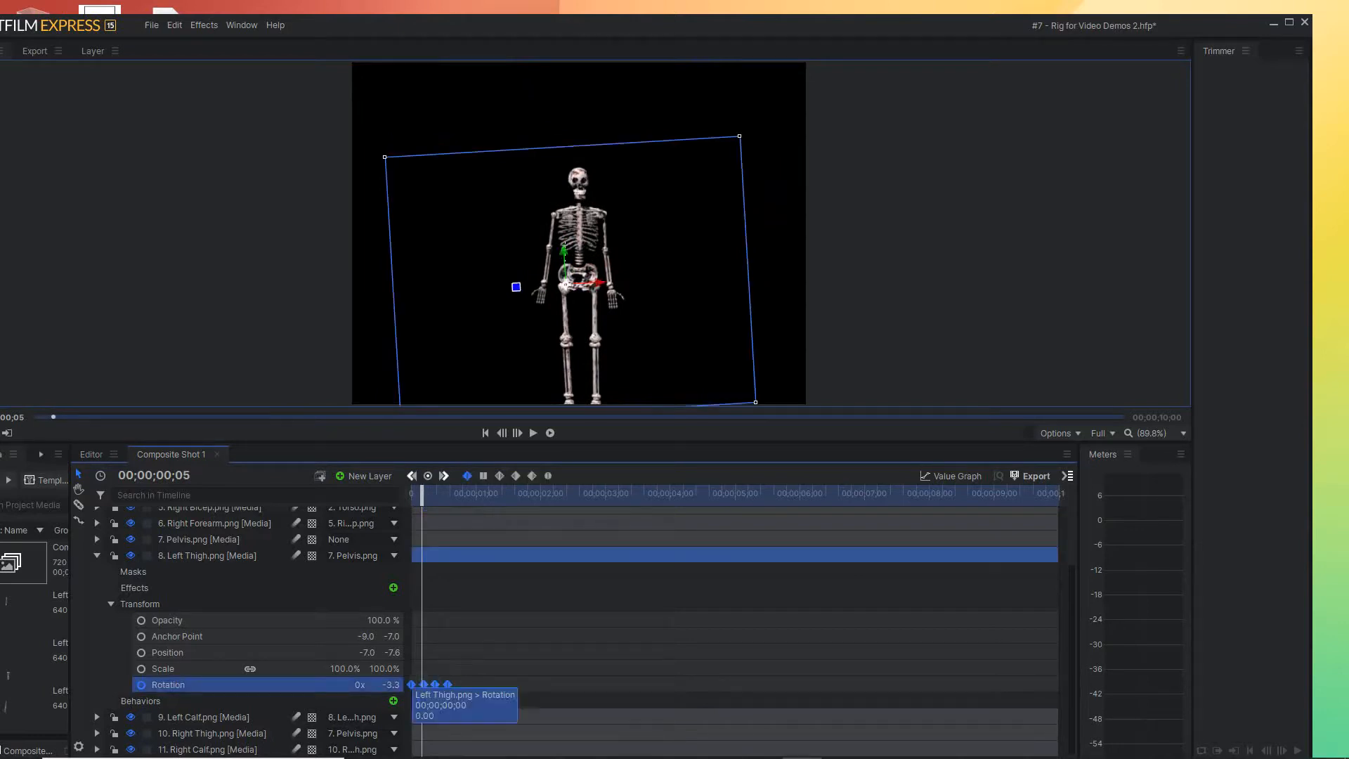
left_click_drag(412, 684, 461, 685)
left_click_drag(421, 493, 500, 494)
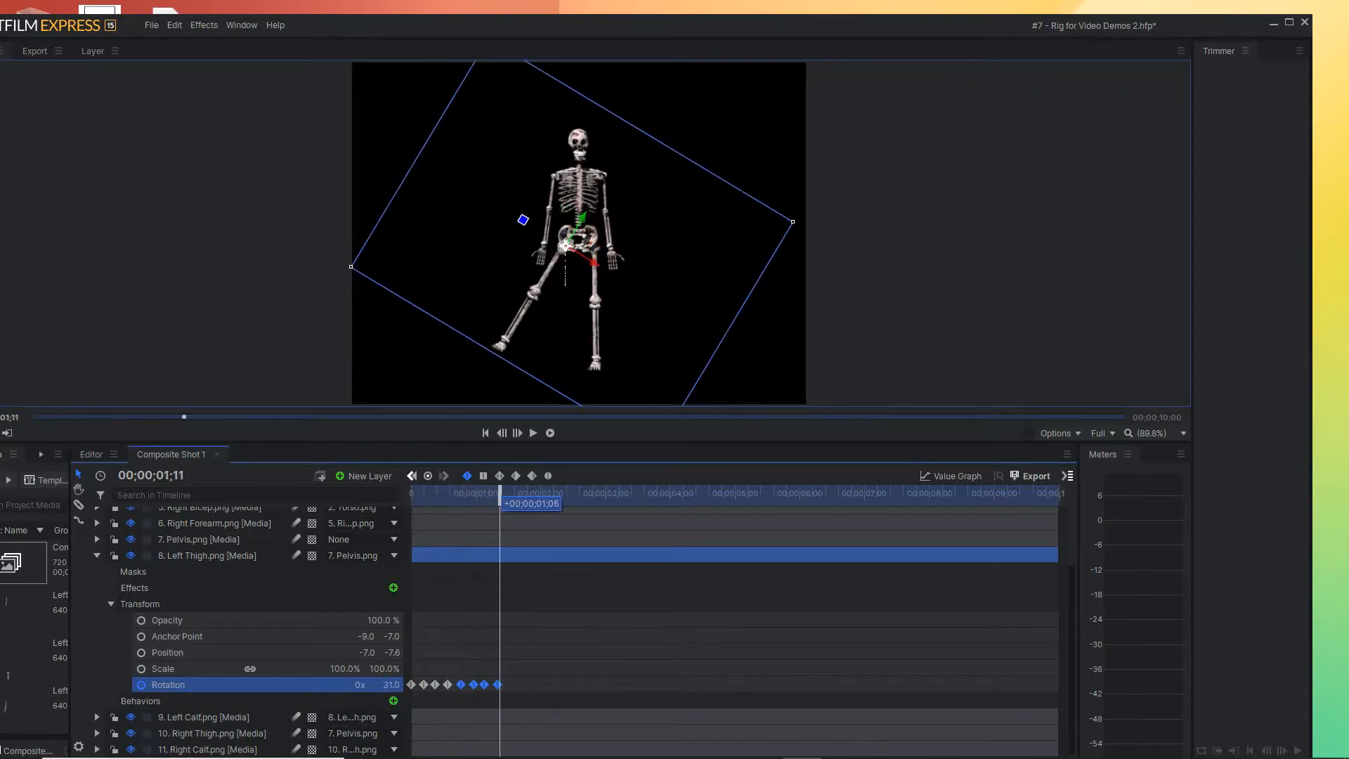
Copy the left thigh's four-keyframe Rotation set twice more in sequence, with the last set starting at 00;00;02;11
mouse_move(461, 685)
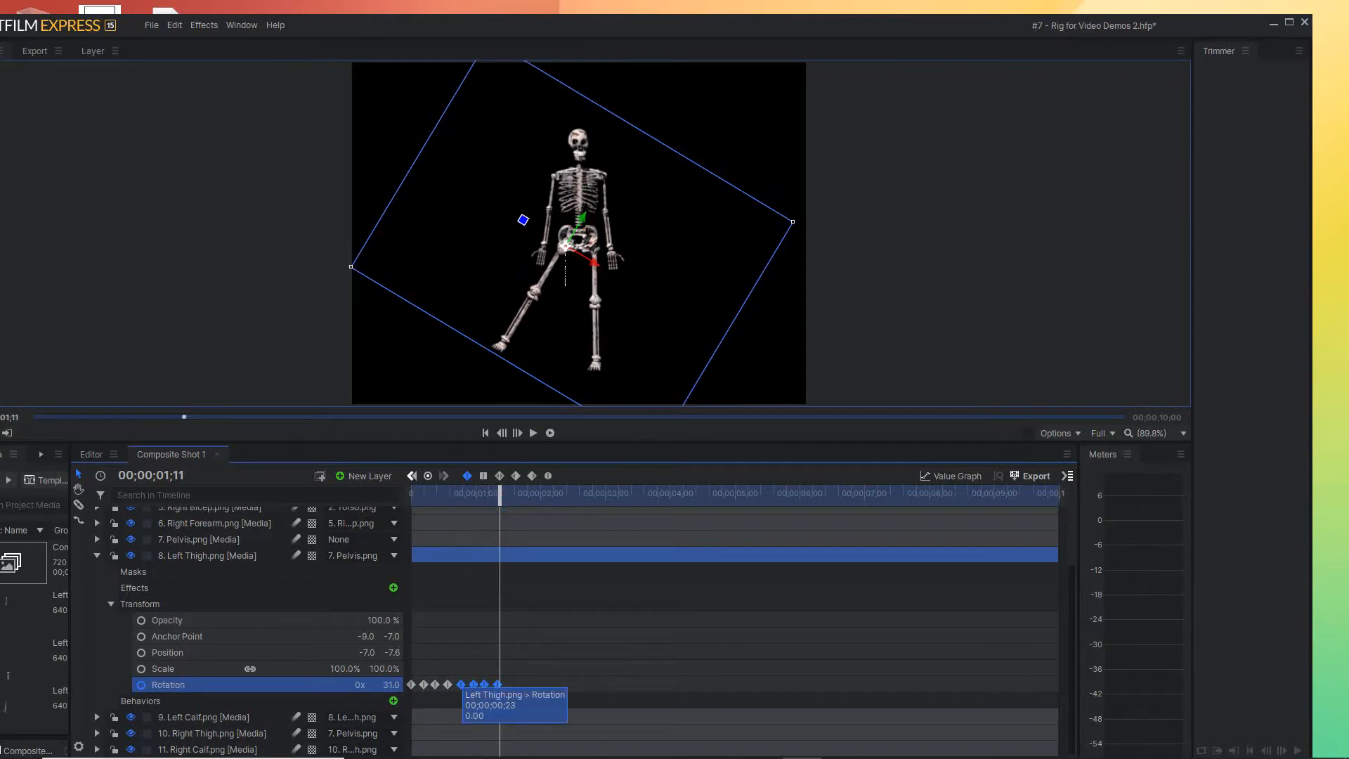
left_click_drag(461, 685, 513, 686)
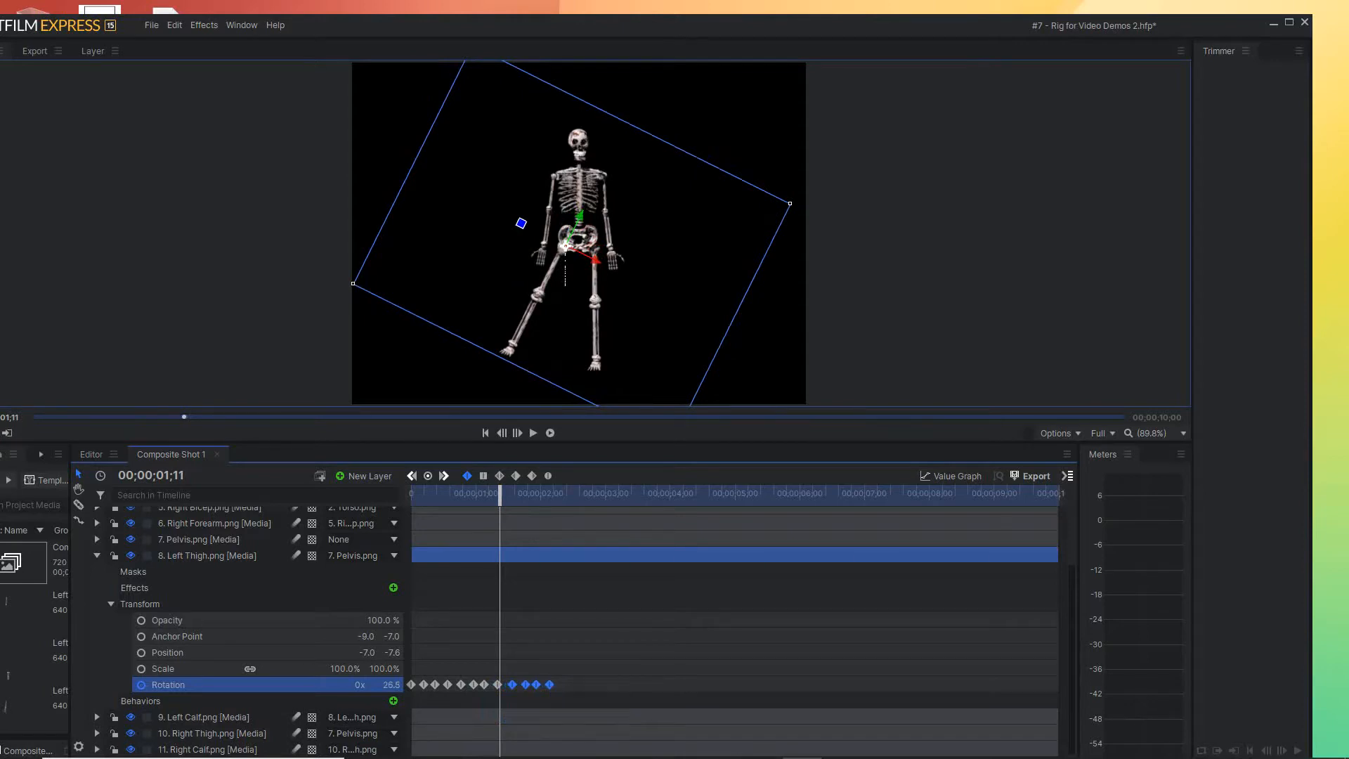
left_click_drag(500, 494, 562, 494)
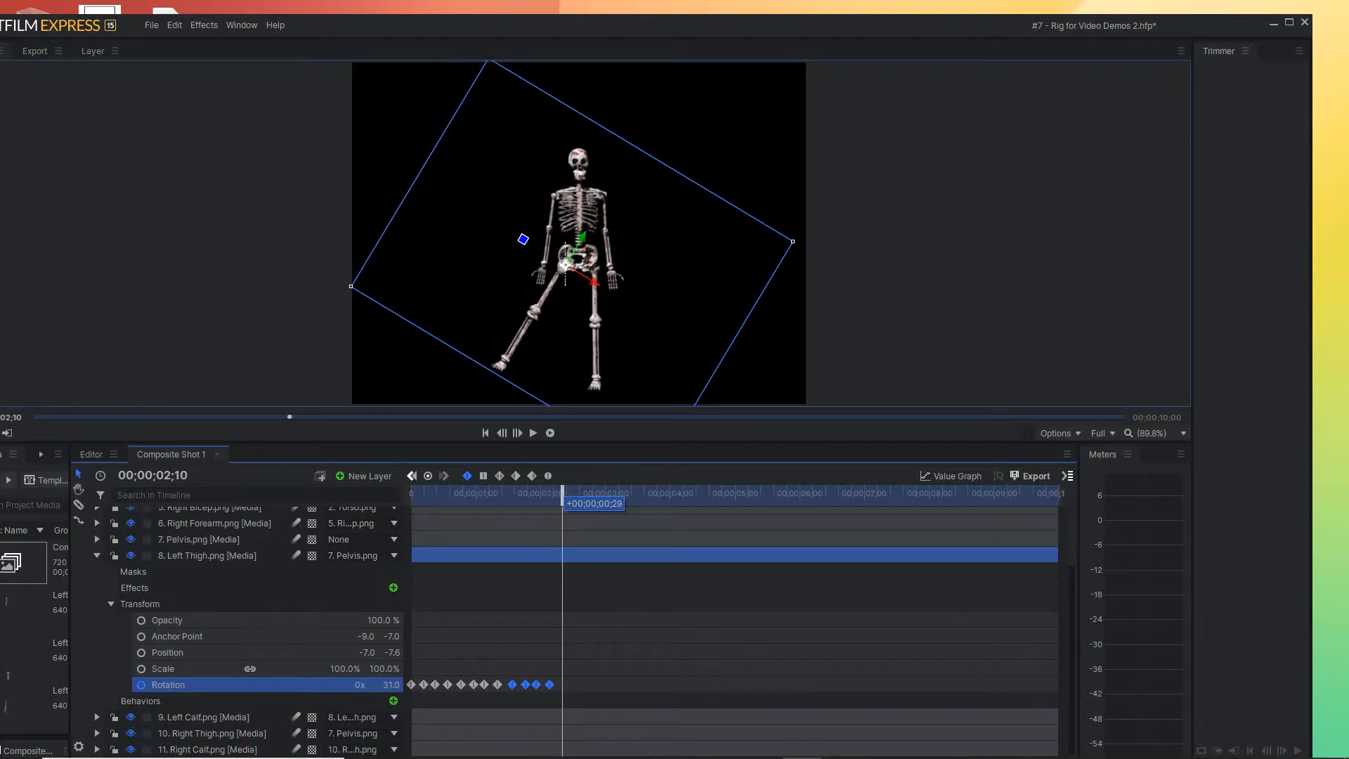
left_click_drag(513, 684, 564, 684)
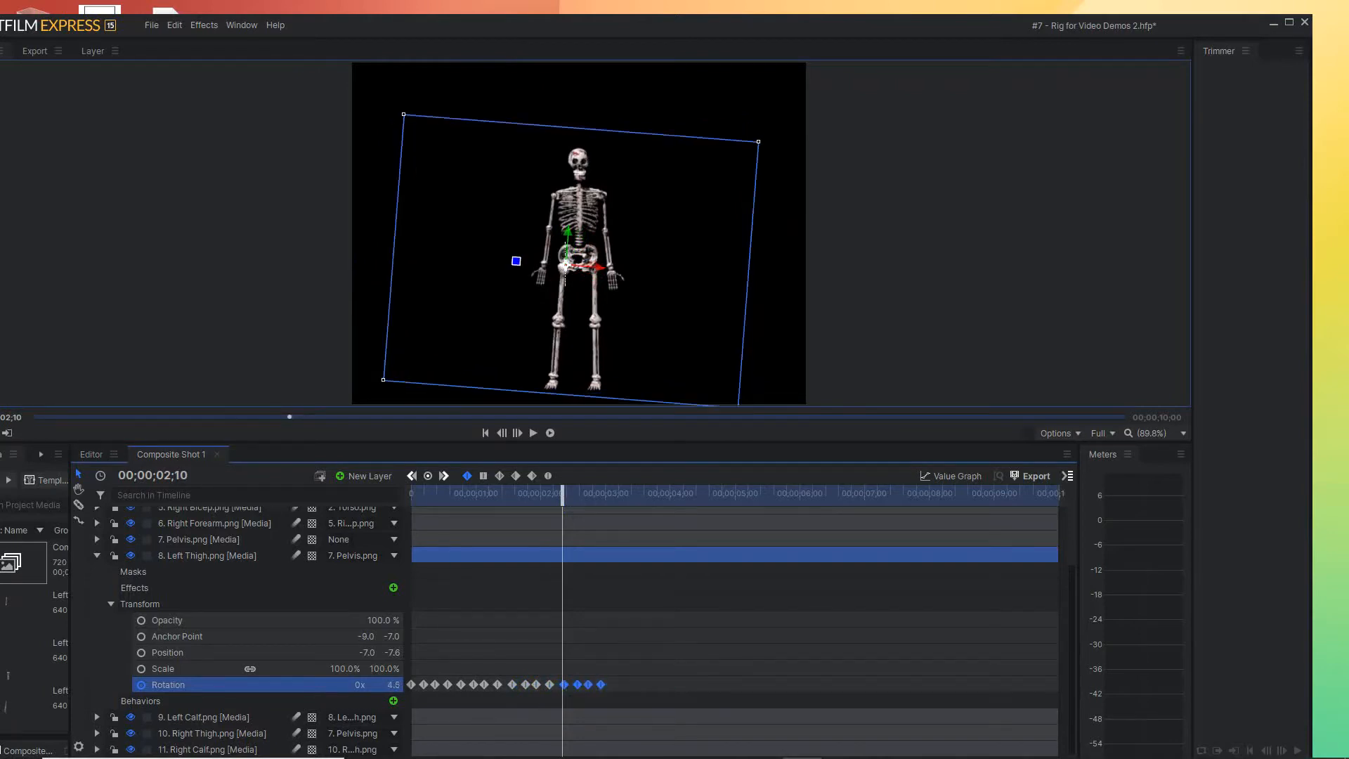
left_click_drag(562, 494, 612, 493)
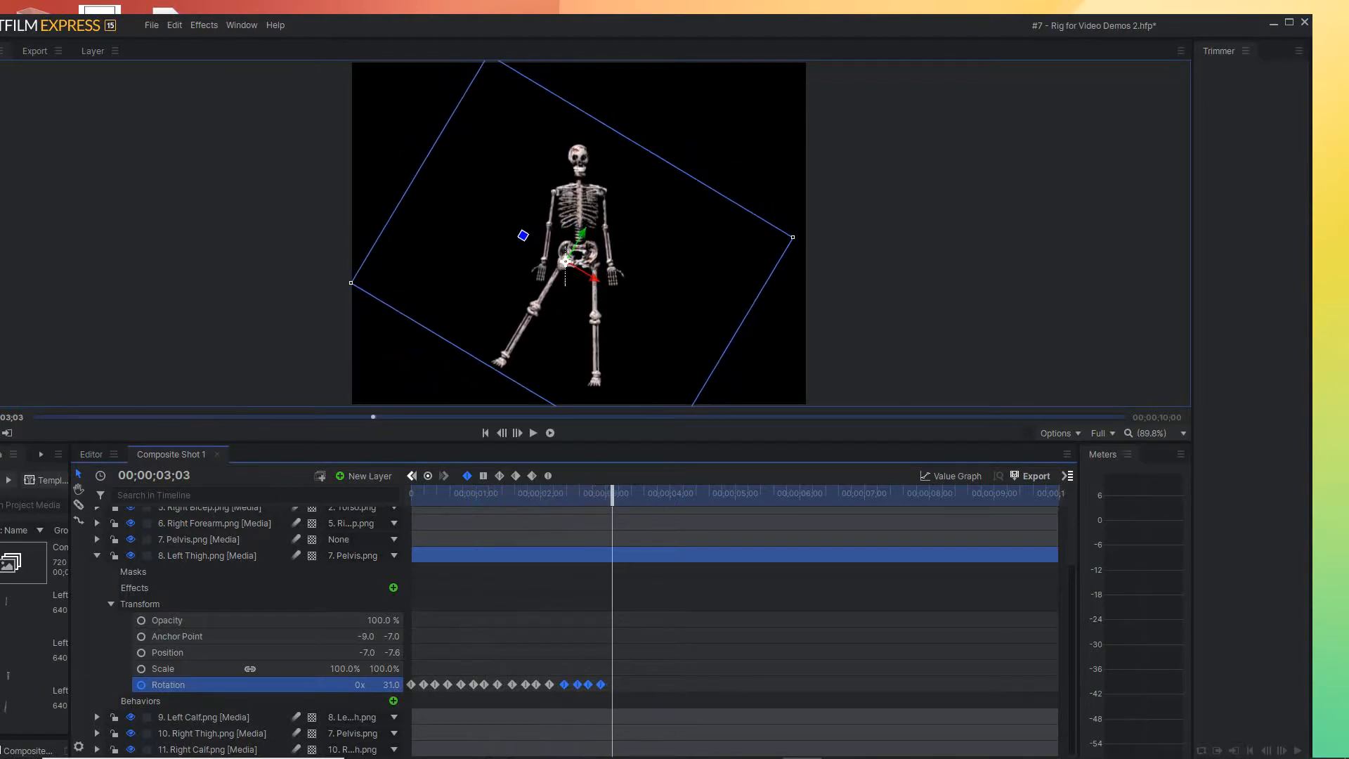
mouse_move(565, 685)
left_click_drag(565, 685, 591, 684)
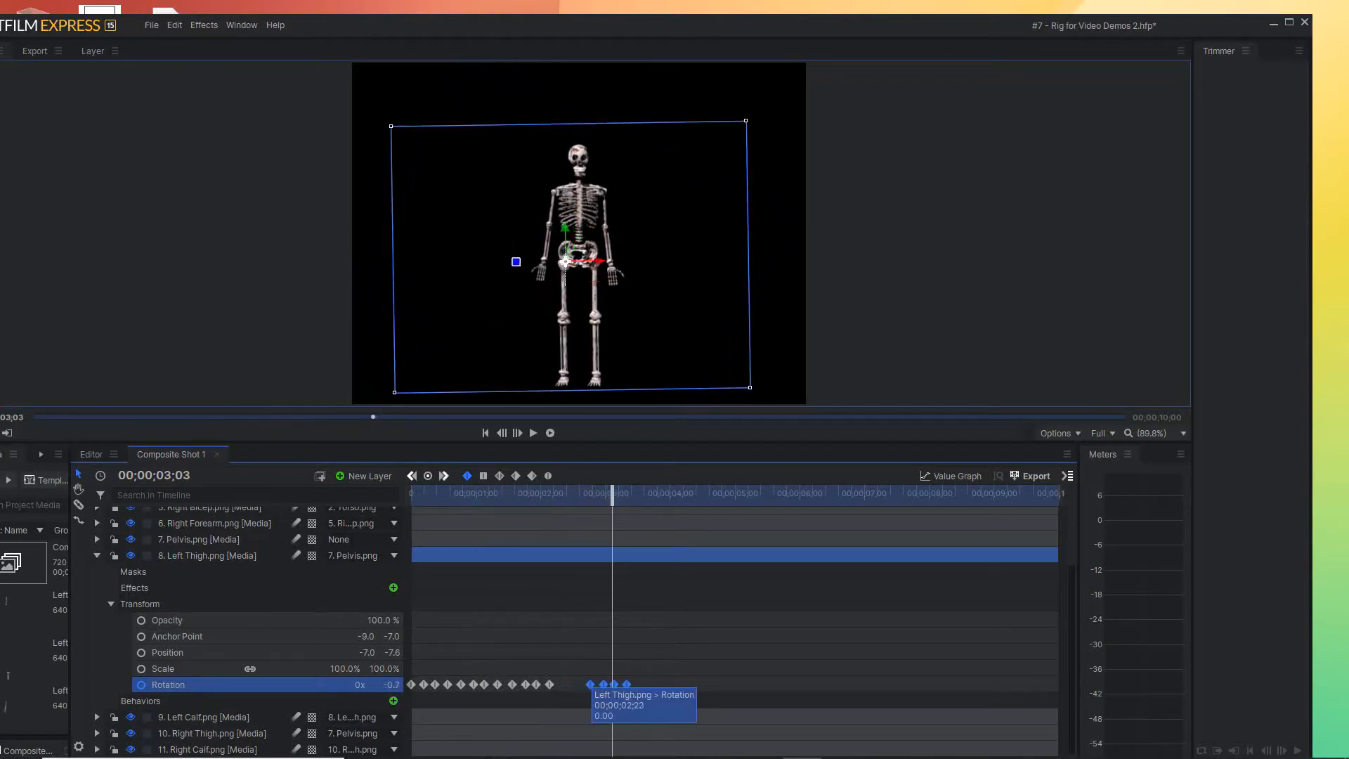
key("ctrl+z")
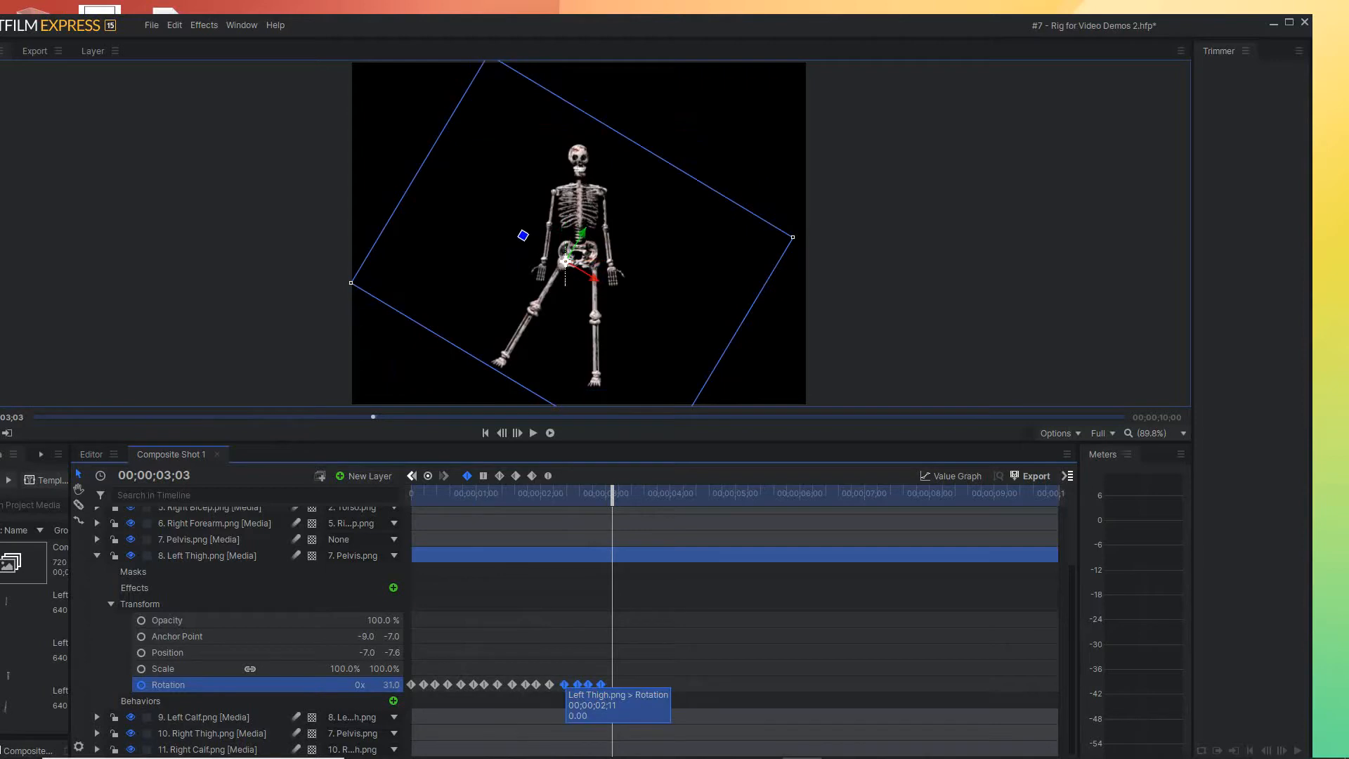
Copy the left thigh's last four Rotation keyframes and align the new set to start at 00;00;03;05
left_click_drag(564, 684, 614, 685)
left_click_drag(612, 495, 571, 495)
left_click_drag(614, 684, 616, 684)
left_click_drag(571, 494, 655, 495)
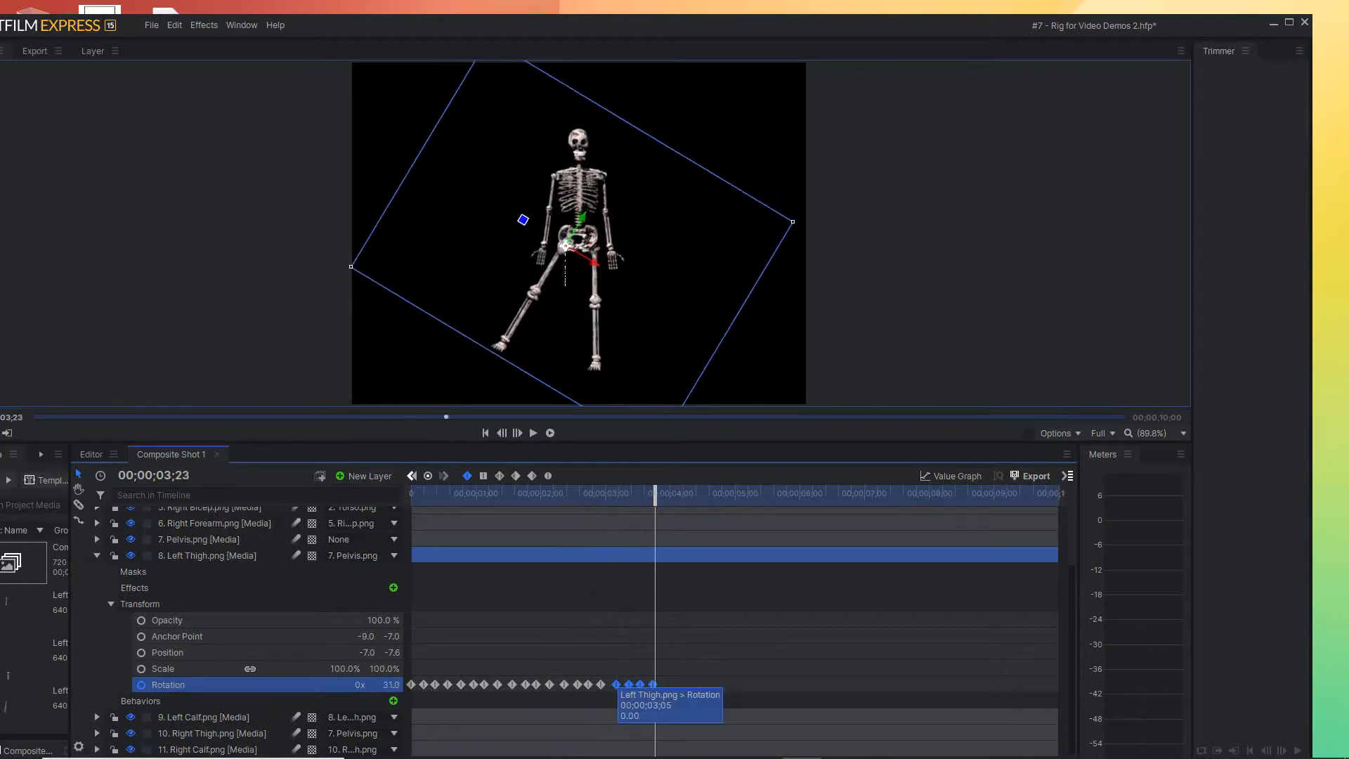
Continue the left thigh swing with two more copies of the Rotation keyframe set, the second starting at 00;00;04;23
left_click_drag(617, 684, 668, 685)
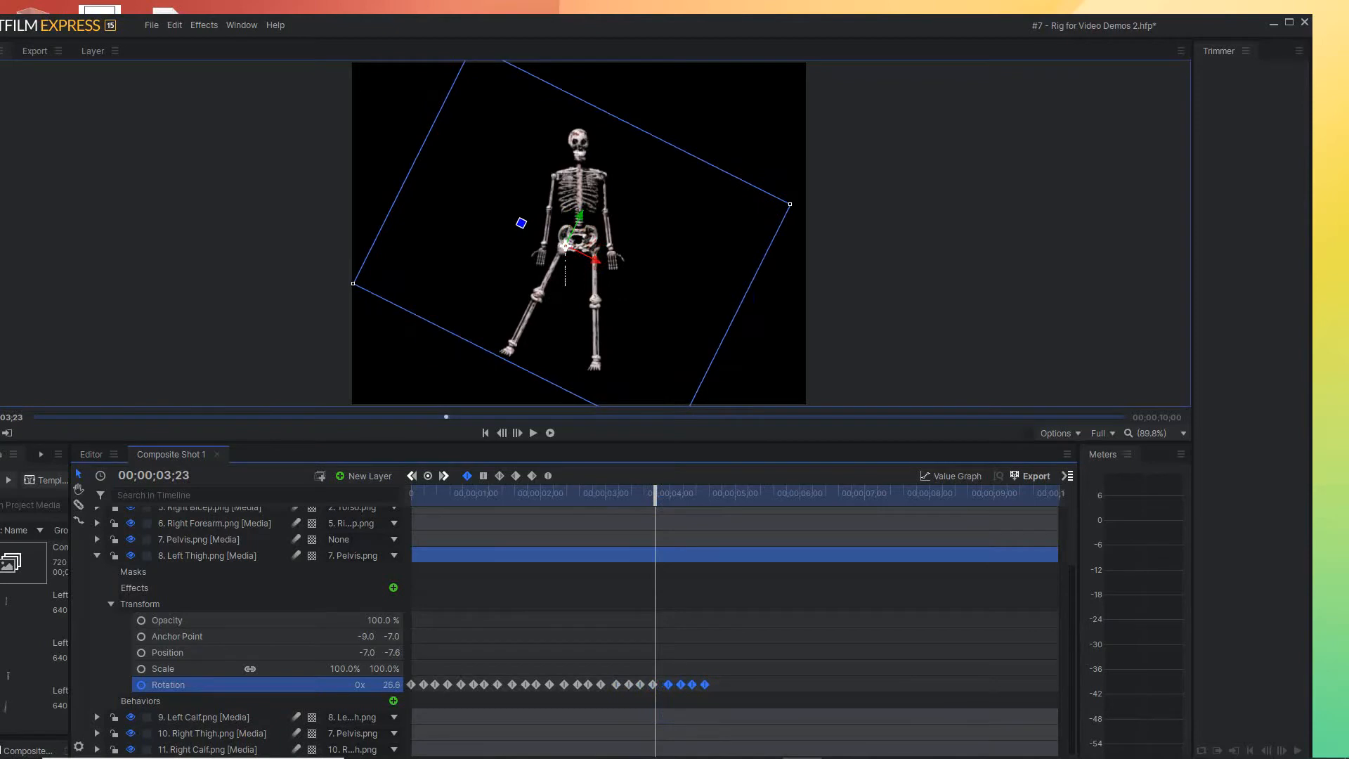
left_click_drag(655, 495, 709, 495)
left_click_drag(668, 684, 718, 684)
left_click_drag(709, 492, 776, 494)
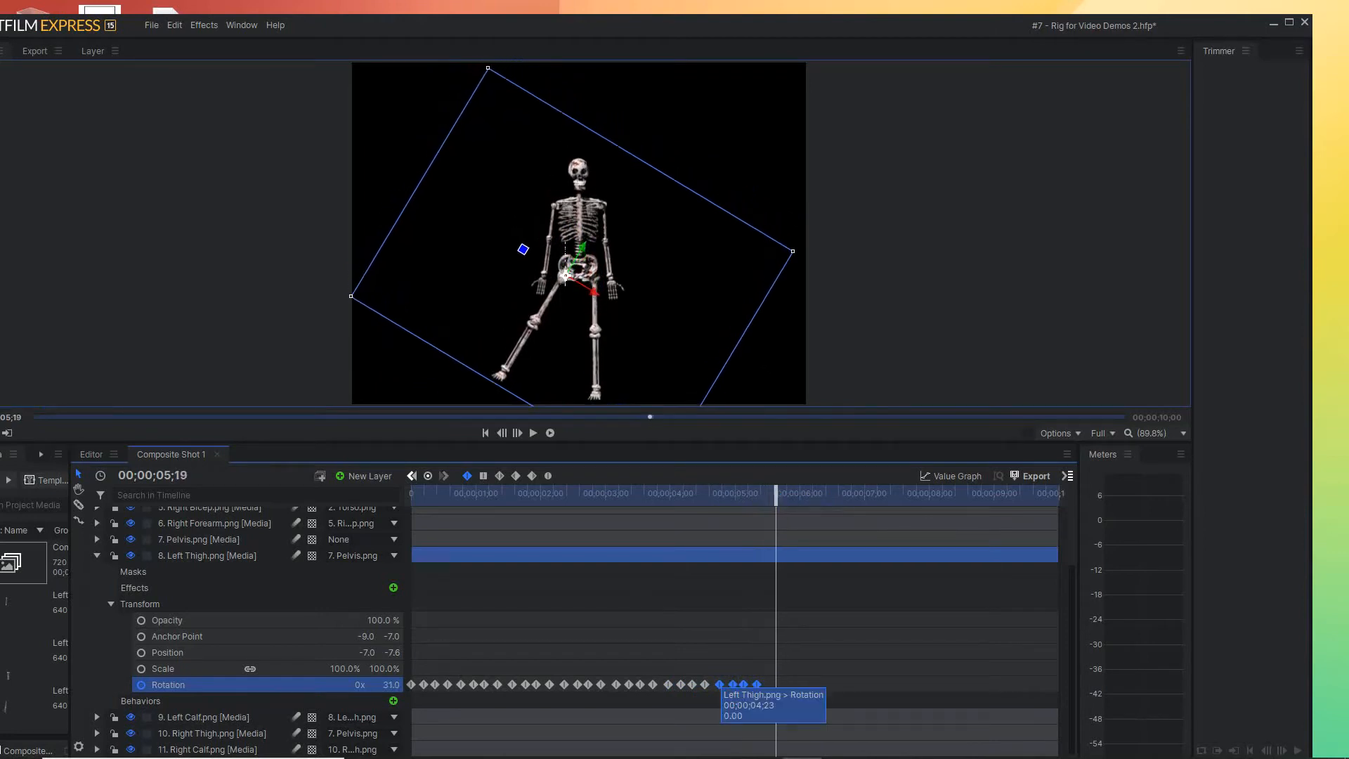
Extend the evenly spaced left thigh Rotation keyframe sets up to one that starts at 00;00;07;05
left_click_drag(720, 685, 823, 684)
left_click_drag(776, 493, 880, 493)
mouse_move(824, 685)
left_click_drag(823, 685, 876, 685)
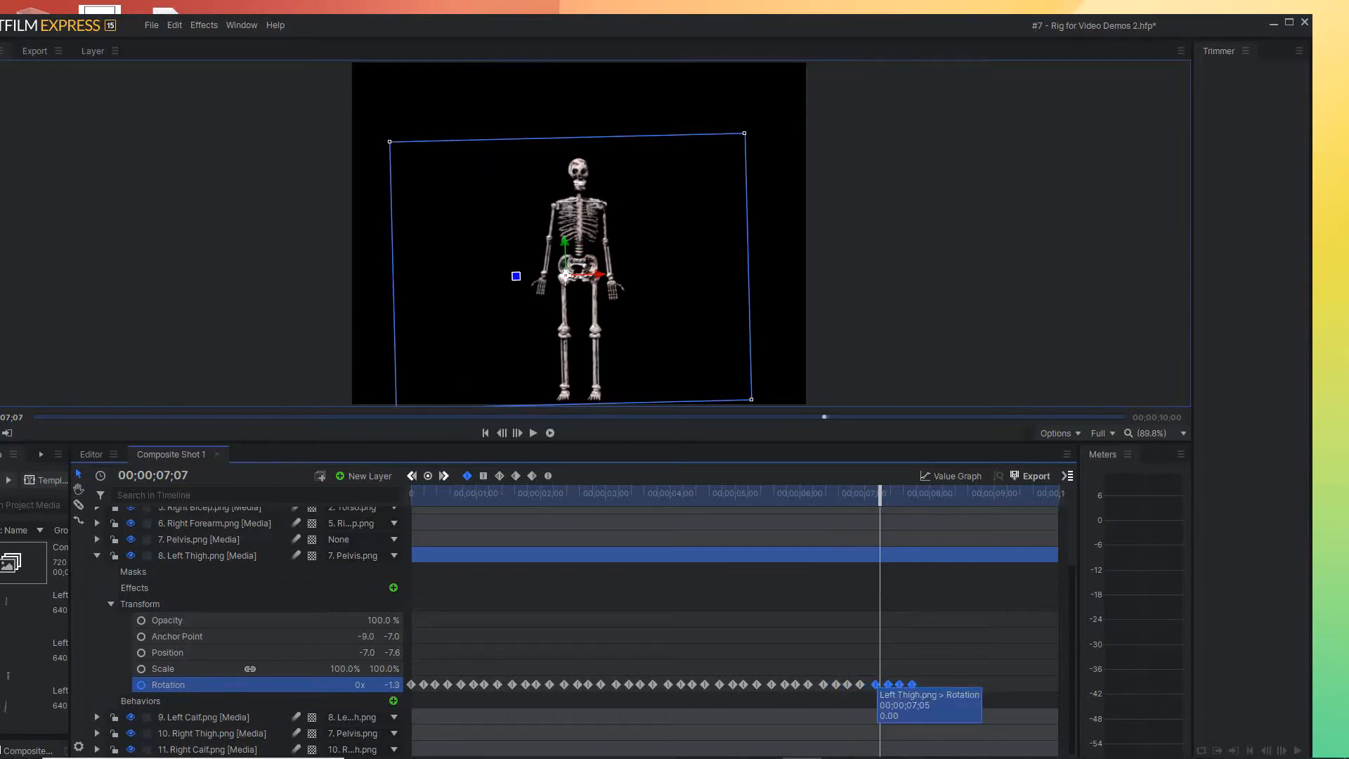
Copy the left thigh Rotation keyframe set to 00;00;07;29 and add one more evenly spaced set after it
left_click_drag(877, 685, 928, 684)
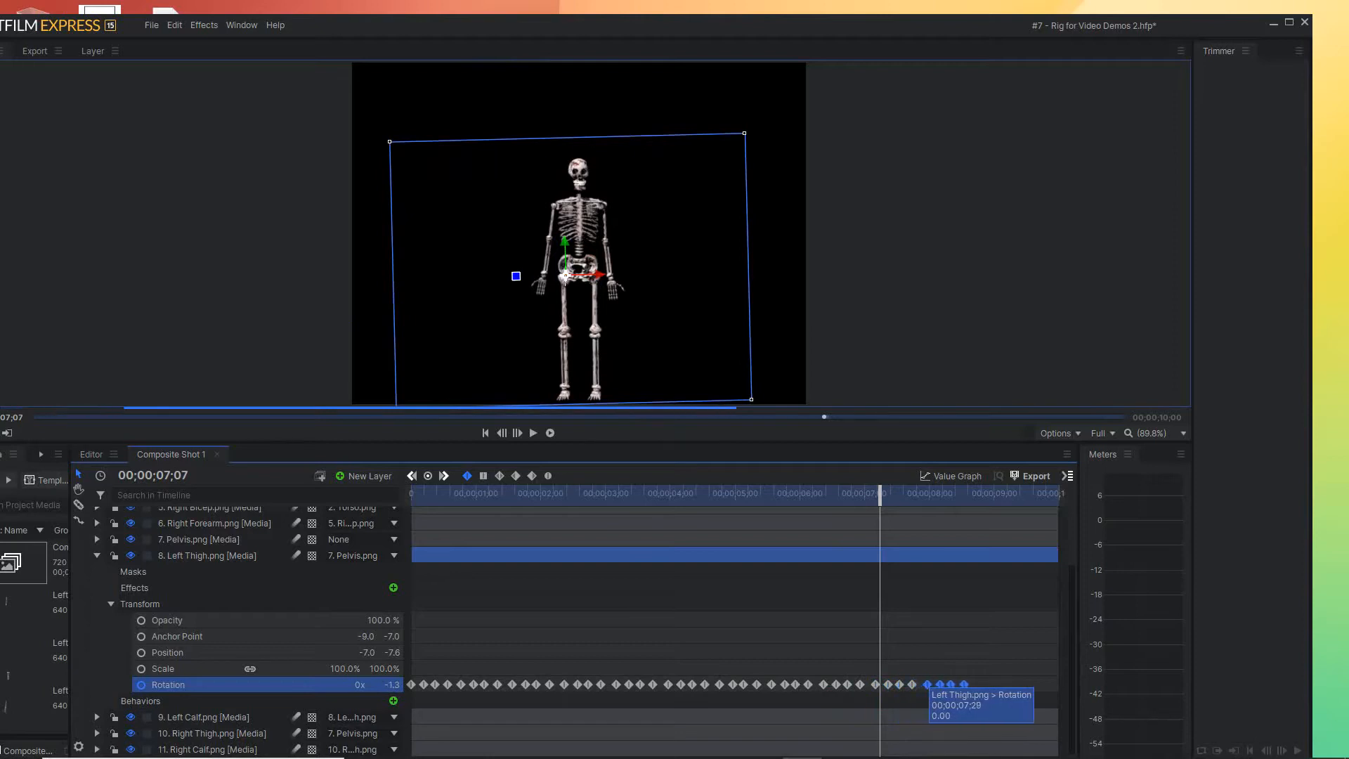
left_click_drag(880, 495, 973, 494)
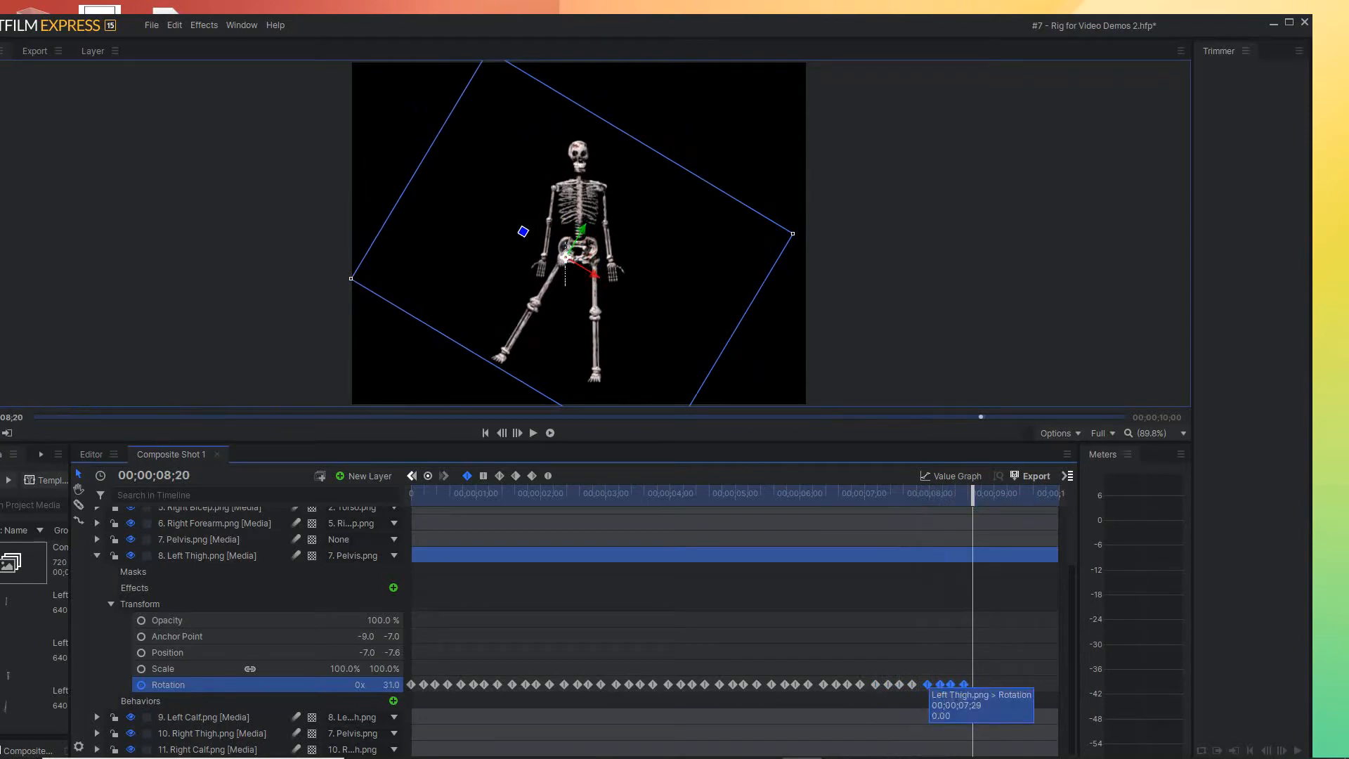
left_click_drag(928, 684, 979, 685)
left_click_drag(972, 494, 879, 494)
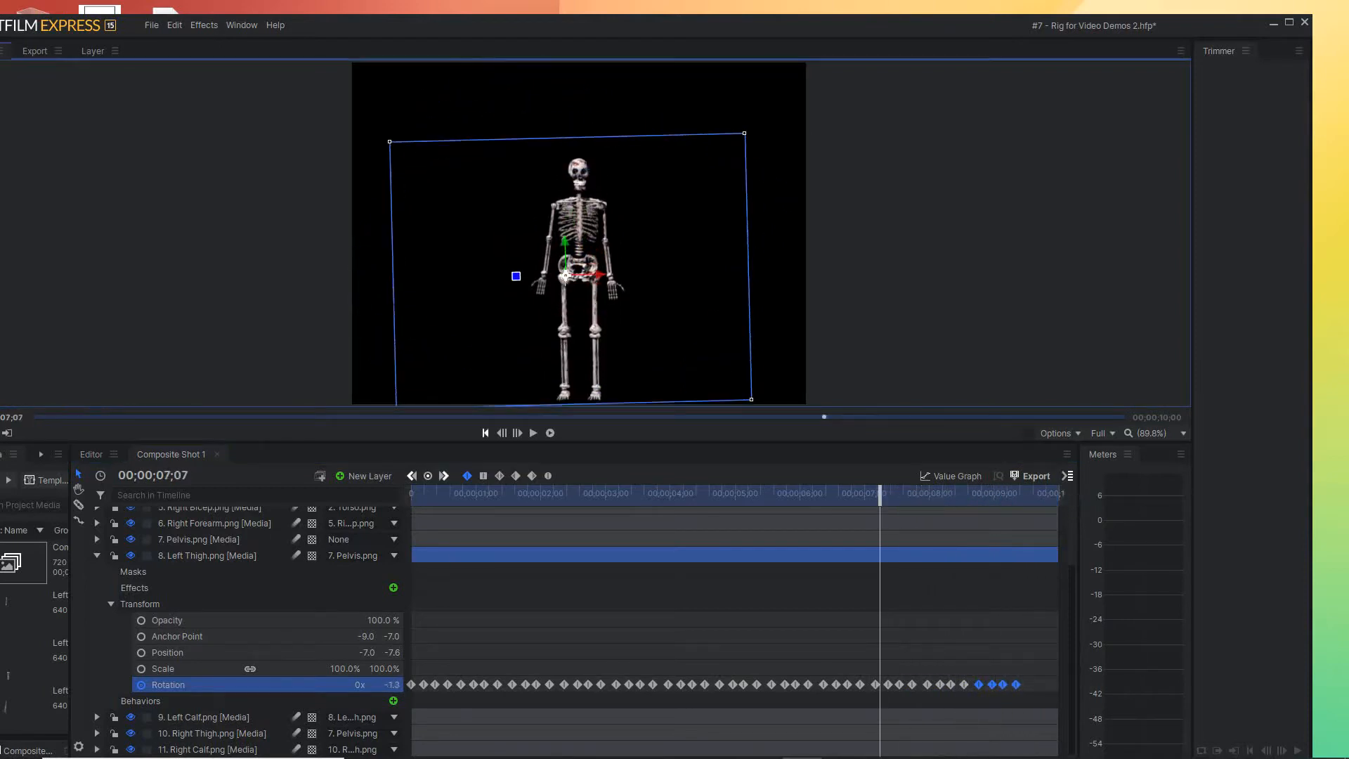
Play the left thigh swing animation from the start to check it, and return to 00;00;00;00
key("Home")
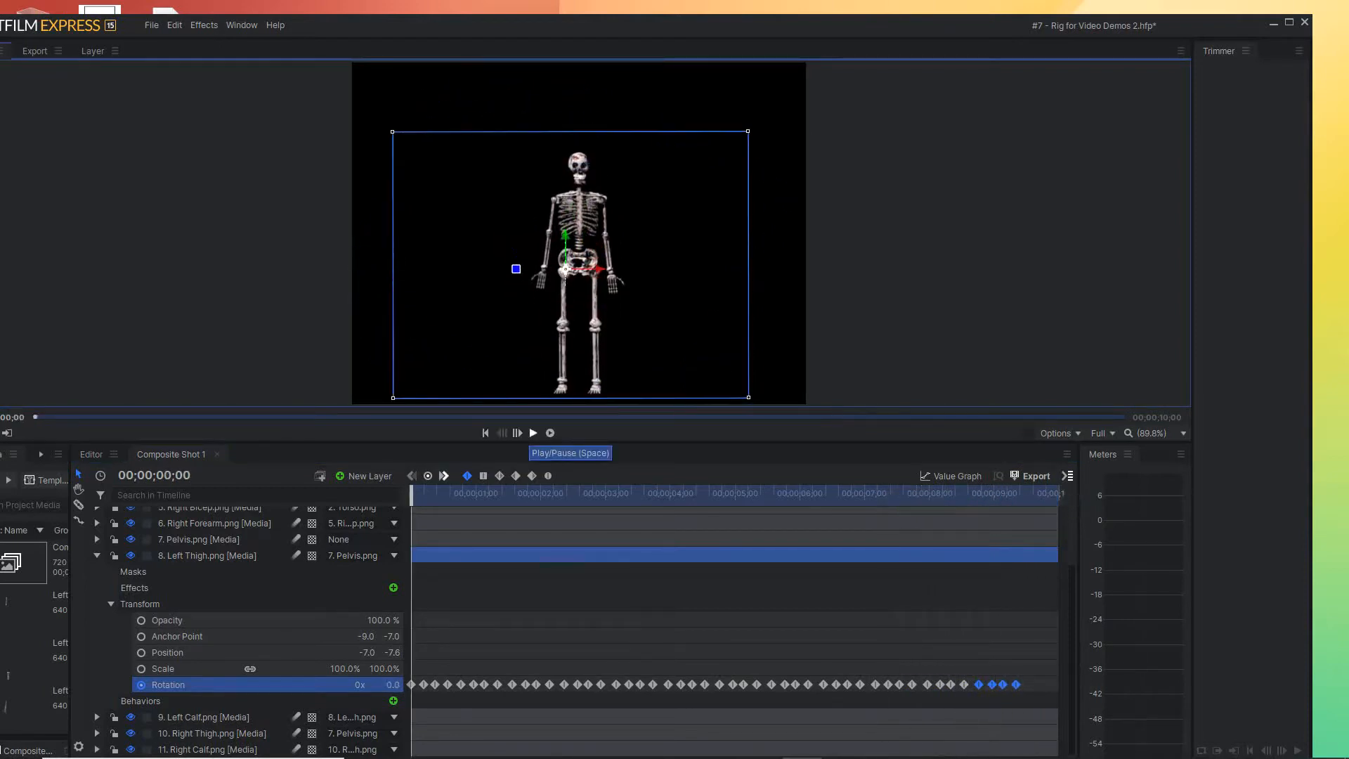
left_click(534, 433)
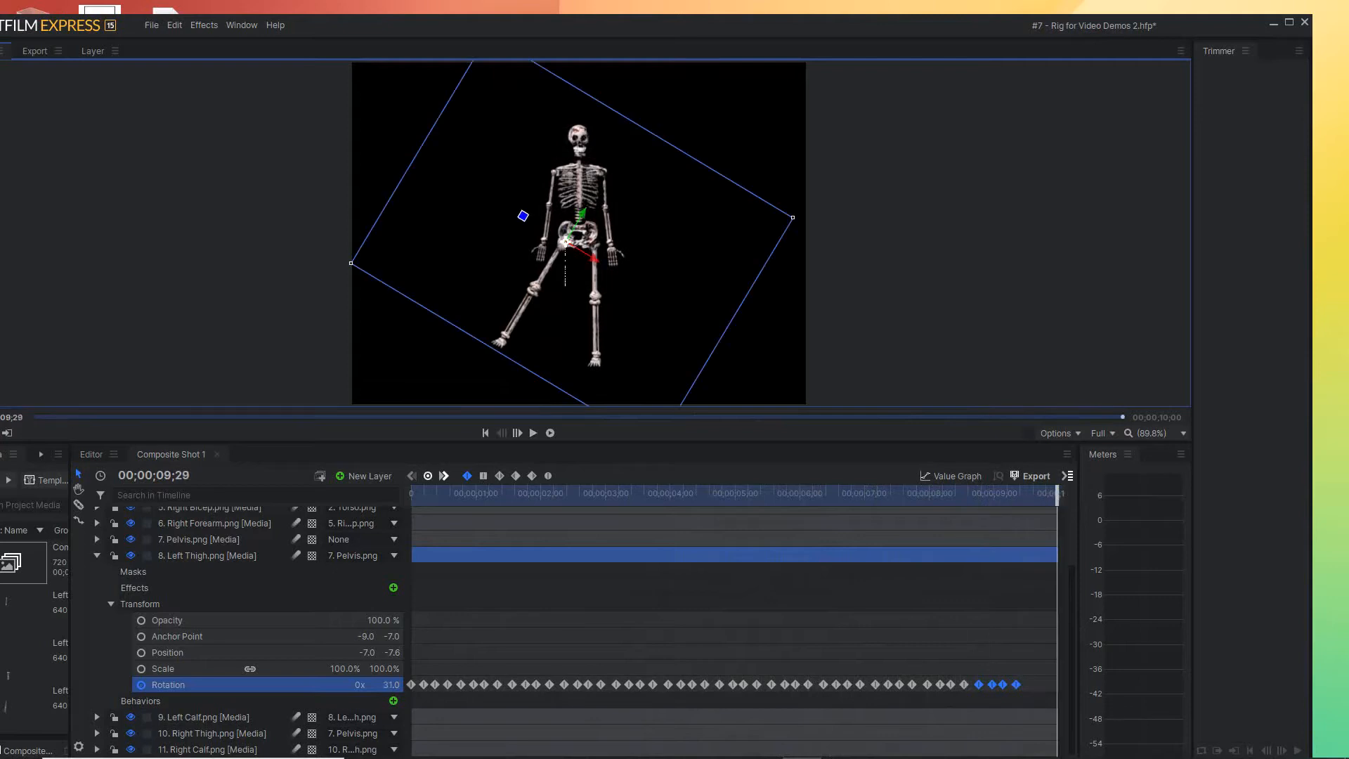
key("Home")
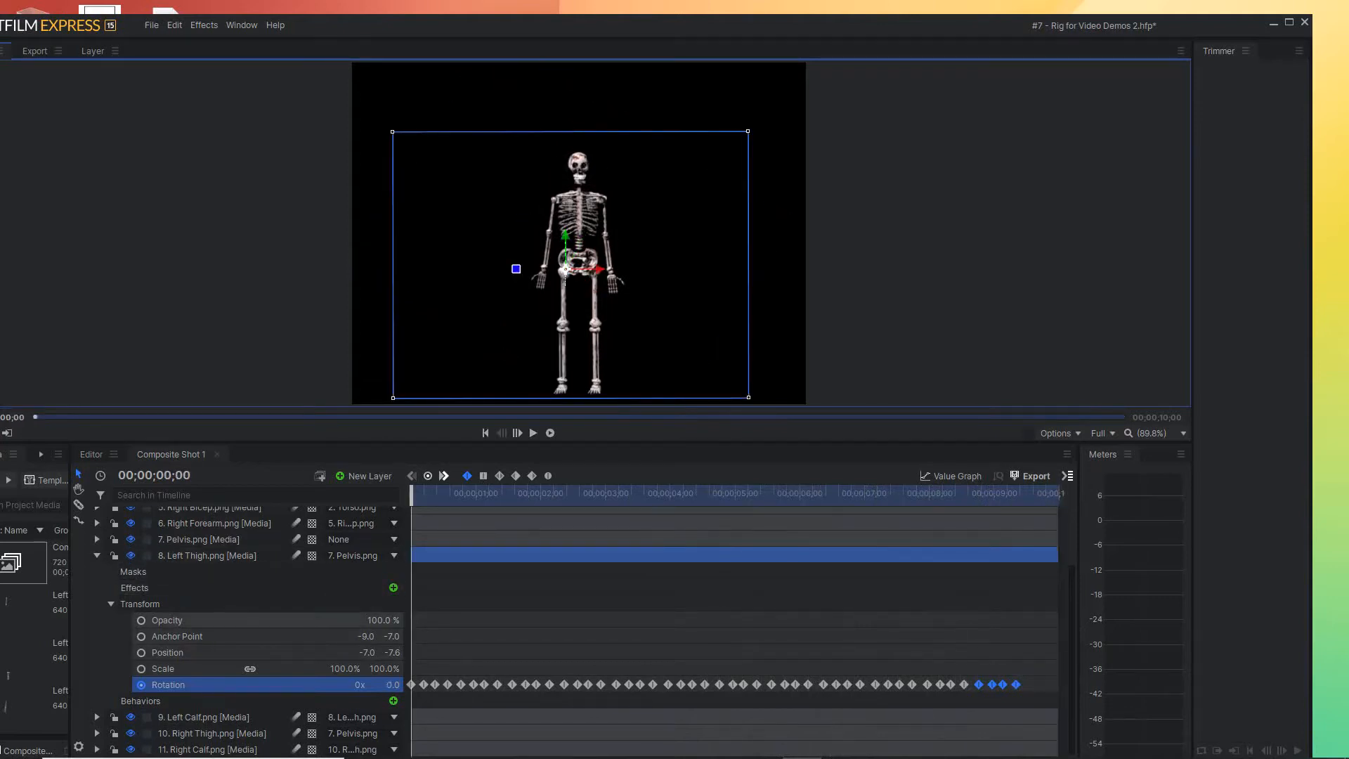
Collapse the Left Thigh layer and turn on Rotation keyframing for the Left Calf layer at 00;00;00;00
left_click(111, 604)
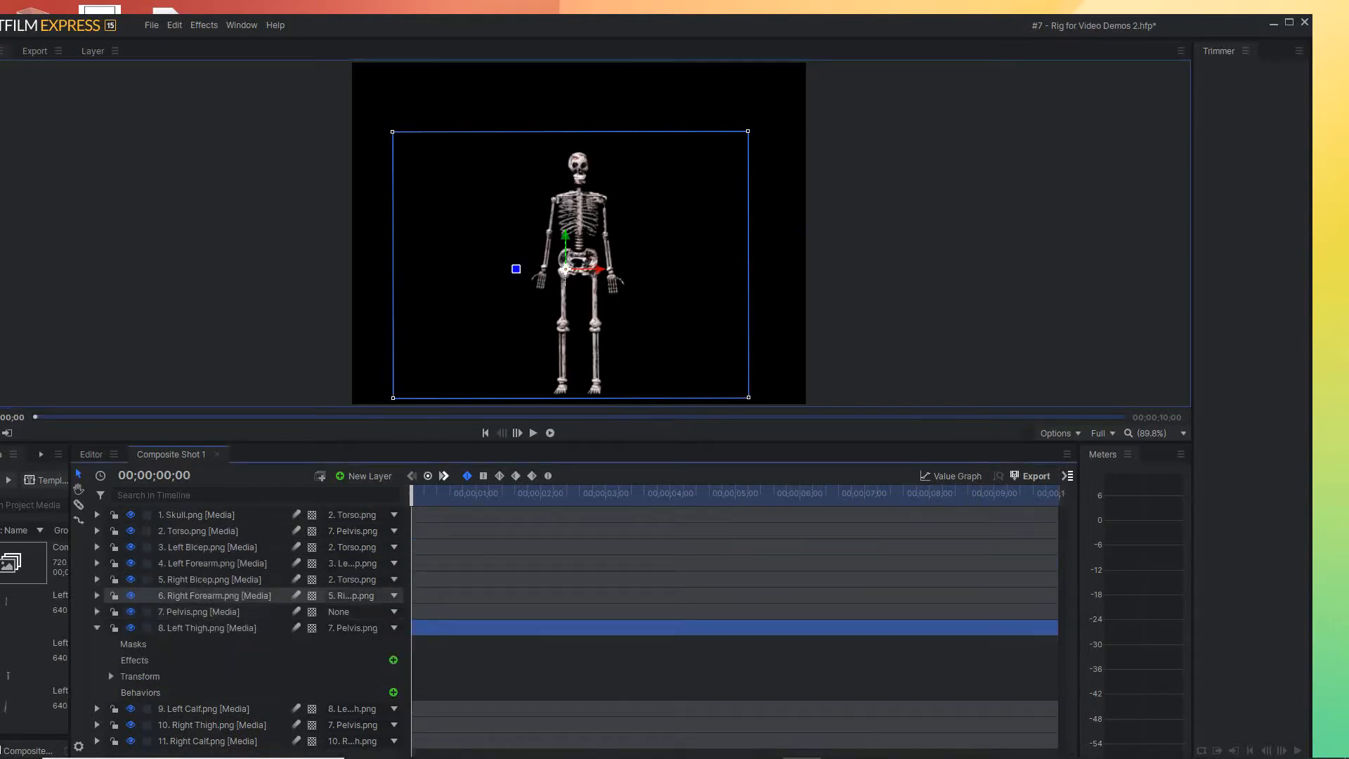
left_click(97, 628)
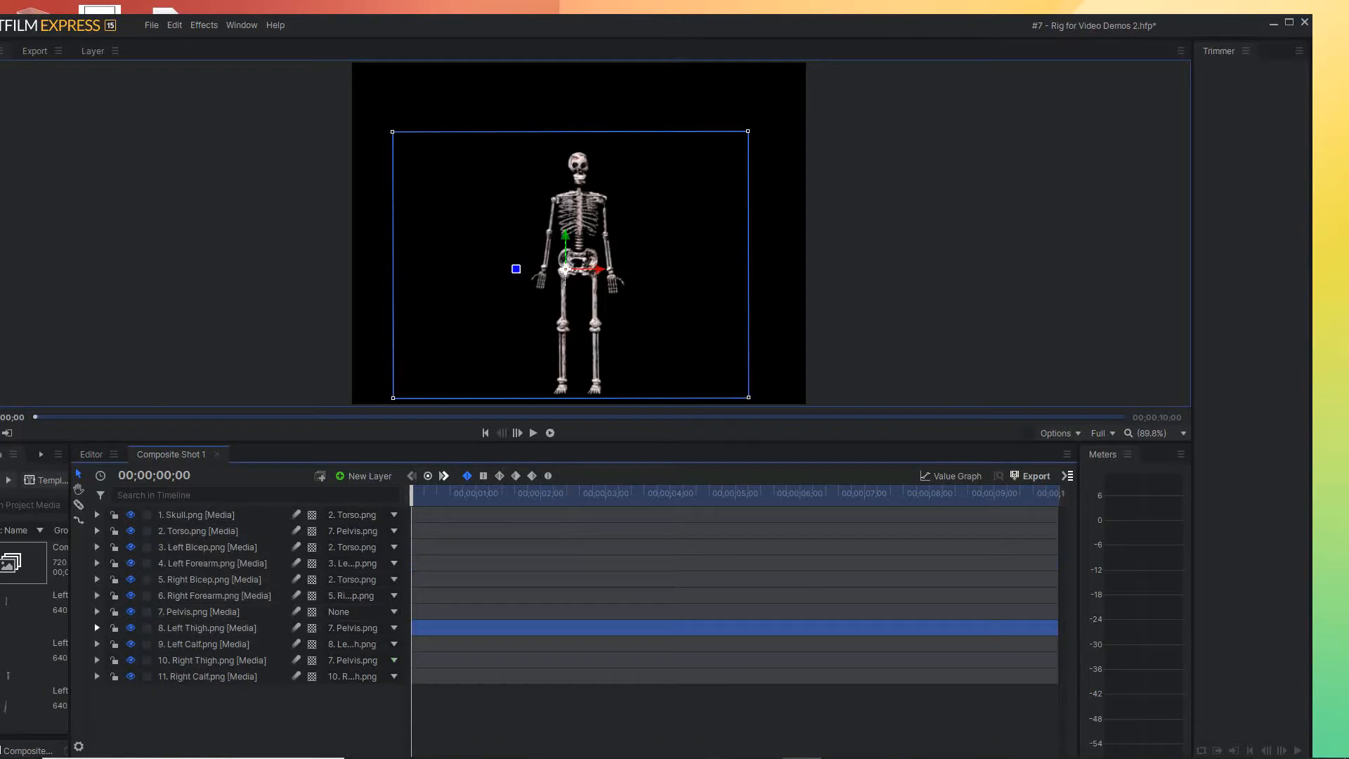
left_click(204, 643)
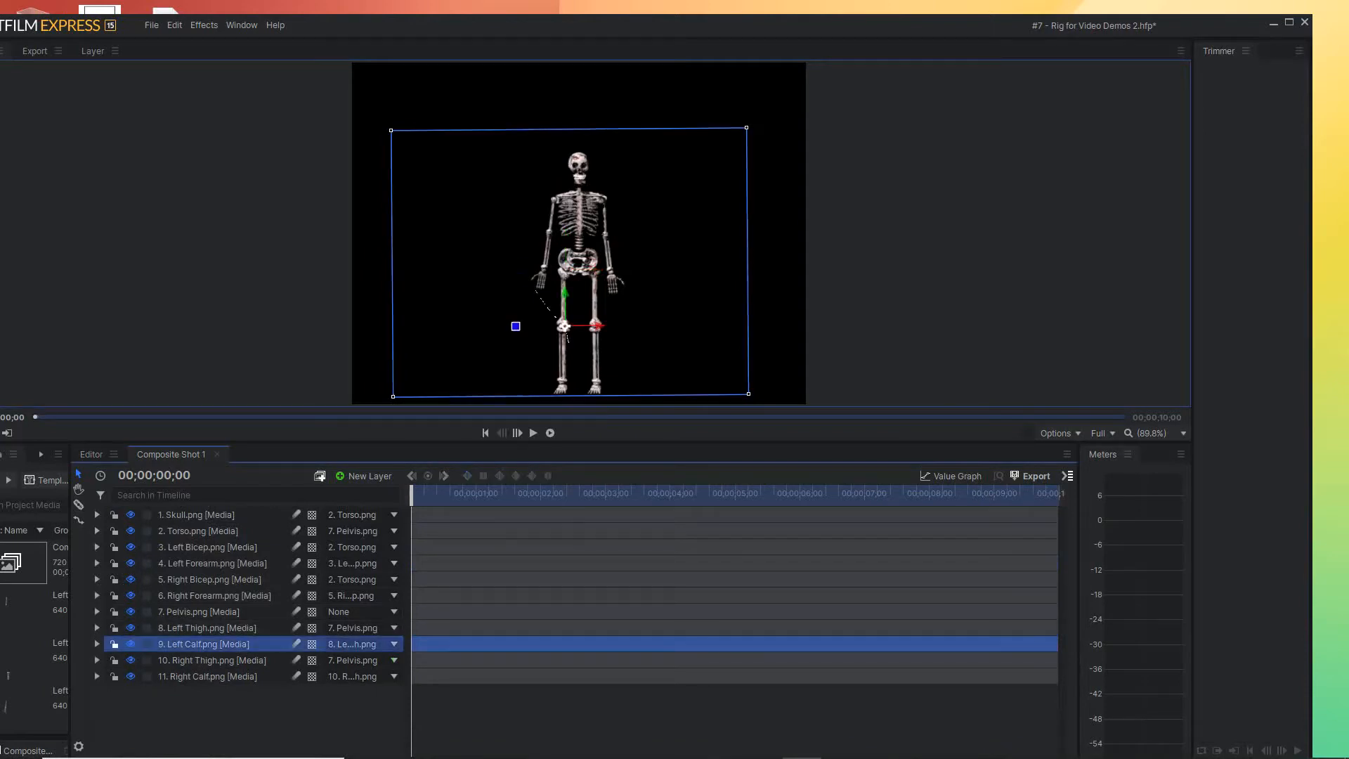
left_click(97, 644)
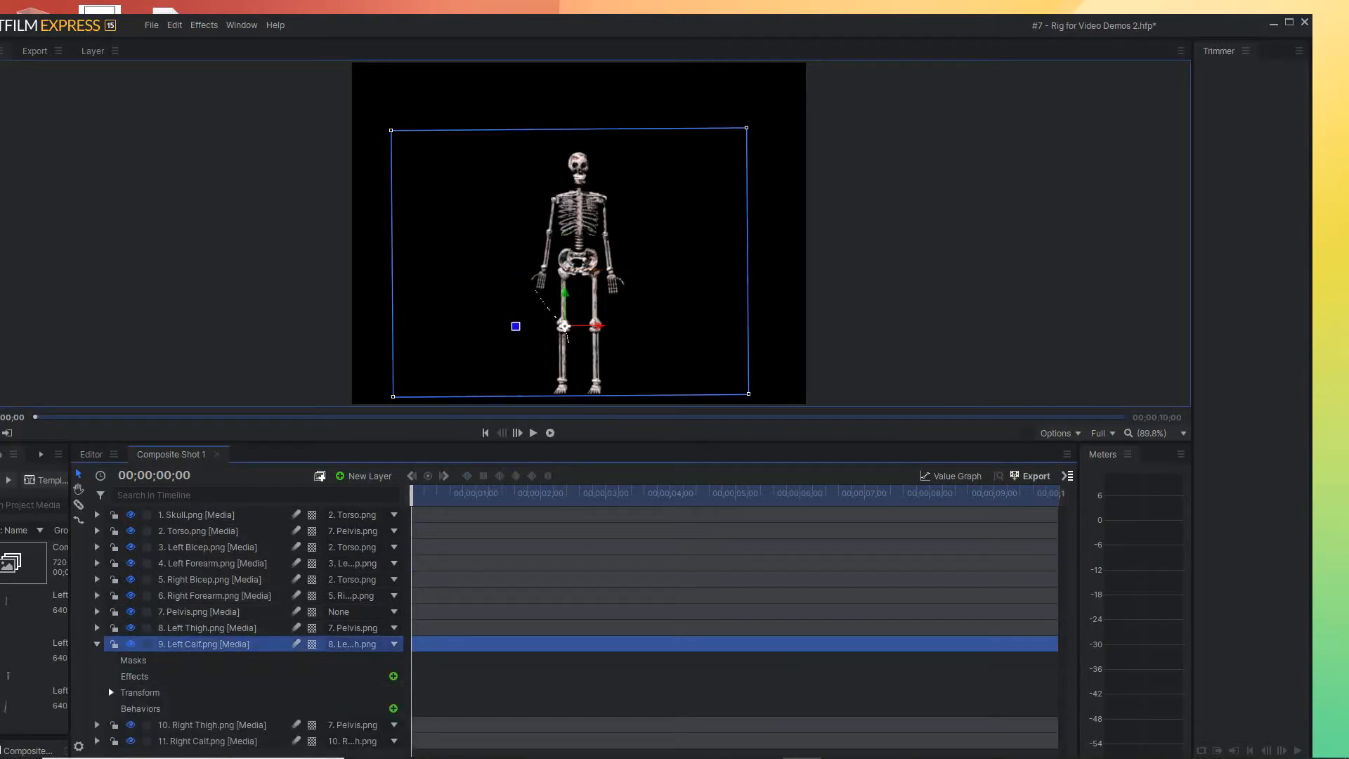
left_click(111, 692)
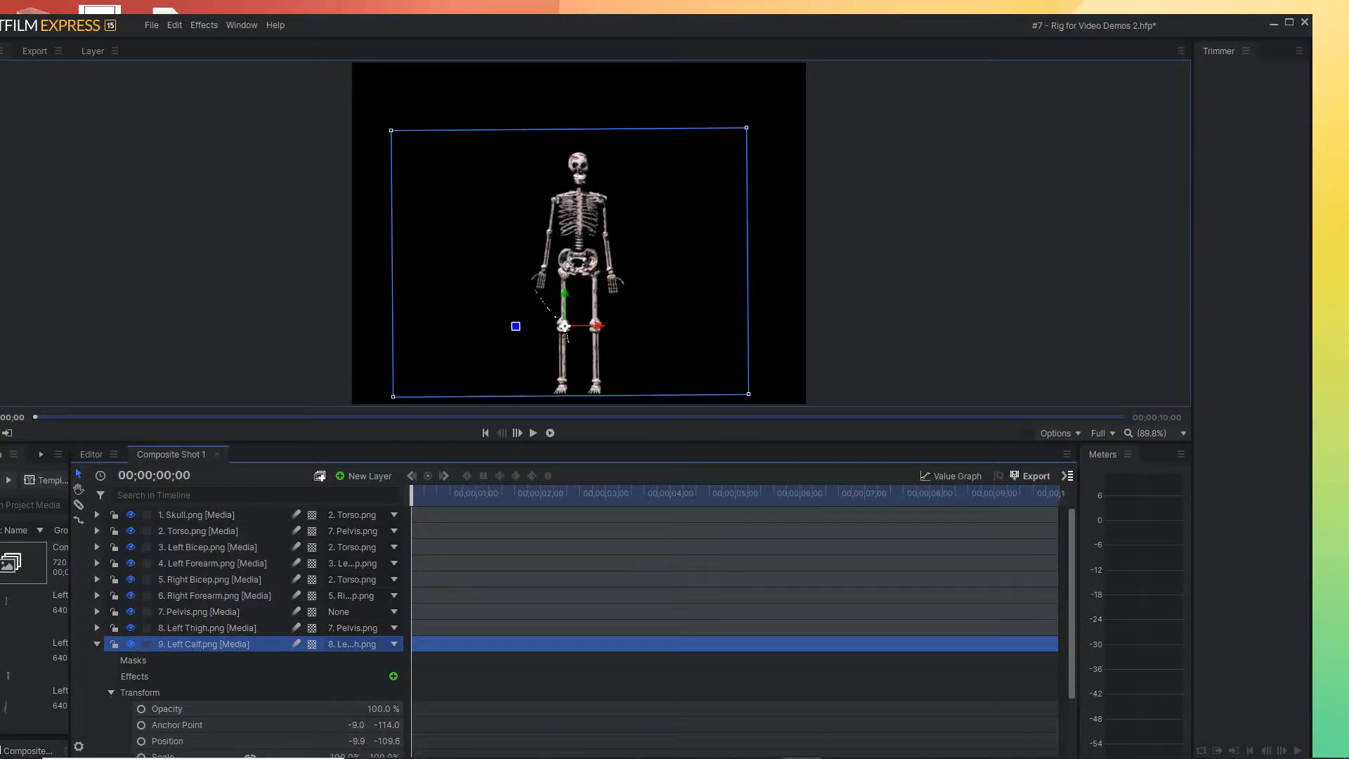
scroll(253, 618, "down", 3)
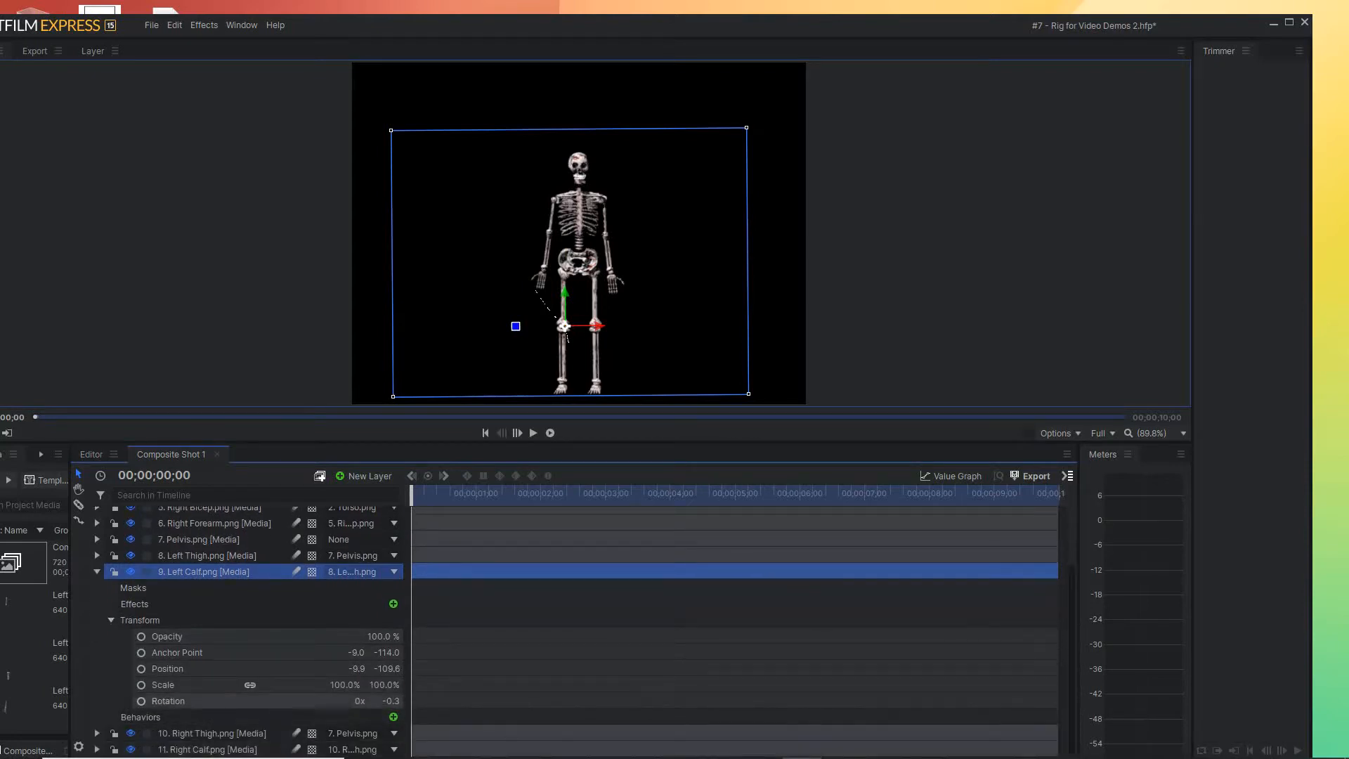
left_click(141, 701)
Rotate the left calf to about 16.4° at 00;00;00;05, and copy its first Rotation keyframe to 00;00;00;11
left_click_drag(412, 495, 423, 494)
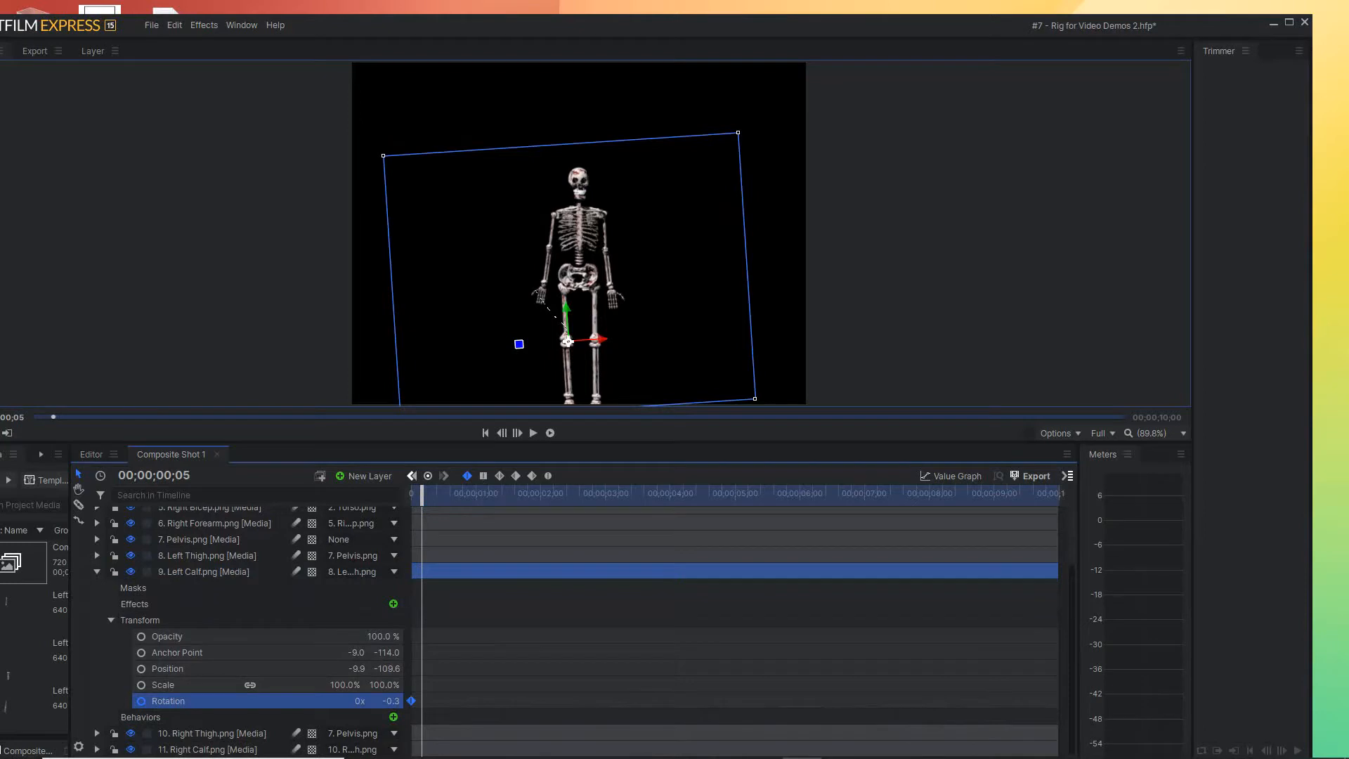
left_click_drag(566, 342, 567, 342)
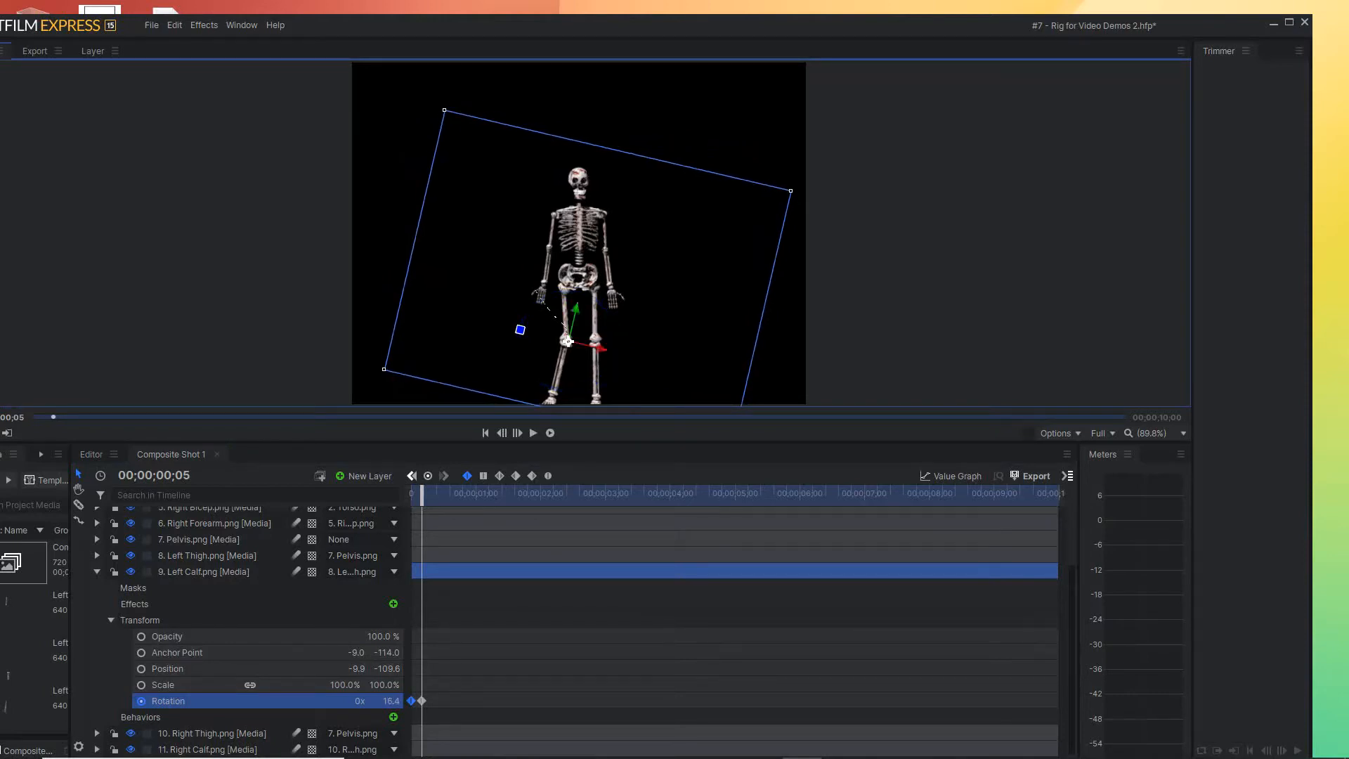
left_click_drag(422, 494, 435, 495)
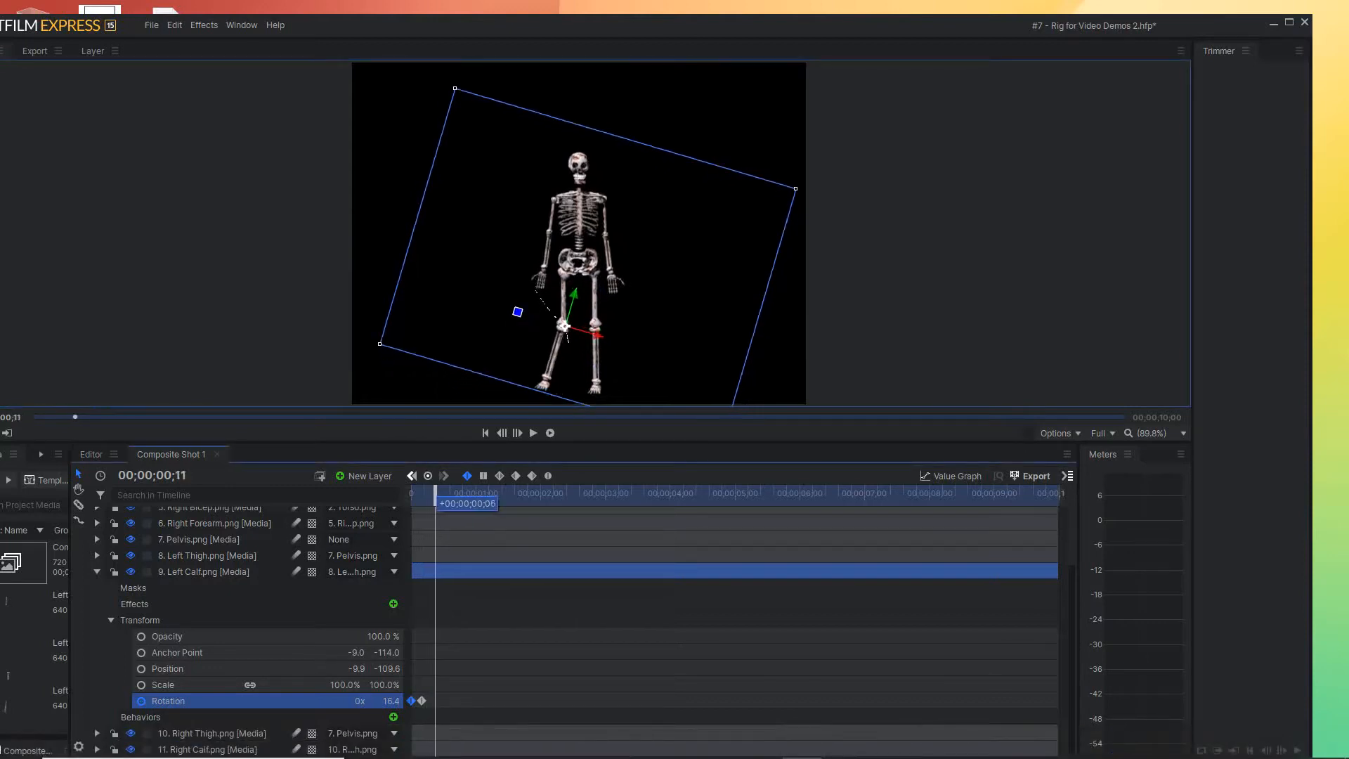
mouse_move(411, 701)
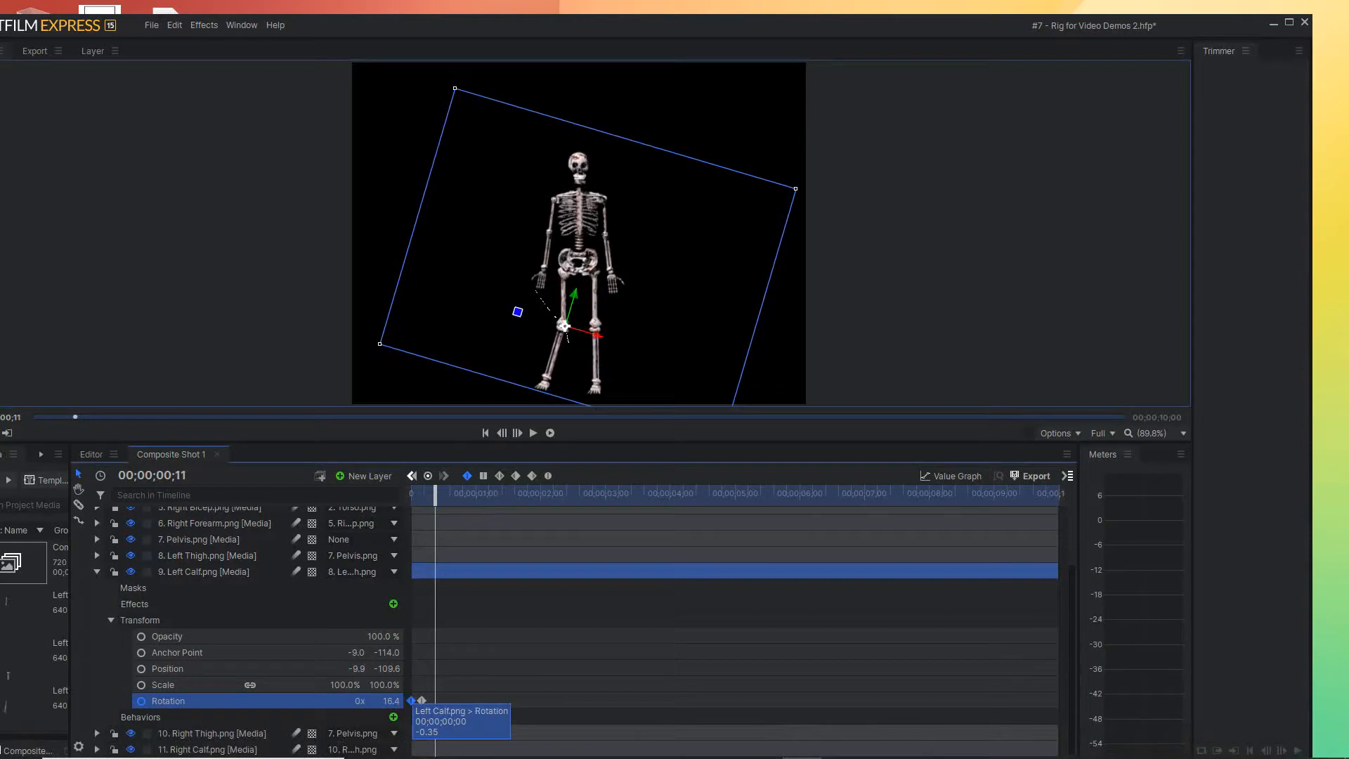
left_click_drag(411, 701, 435, 701)
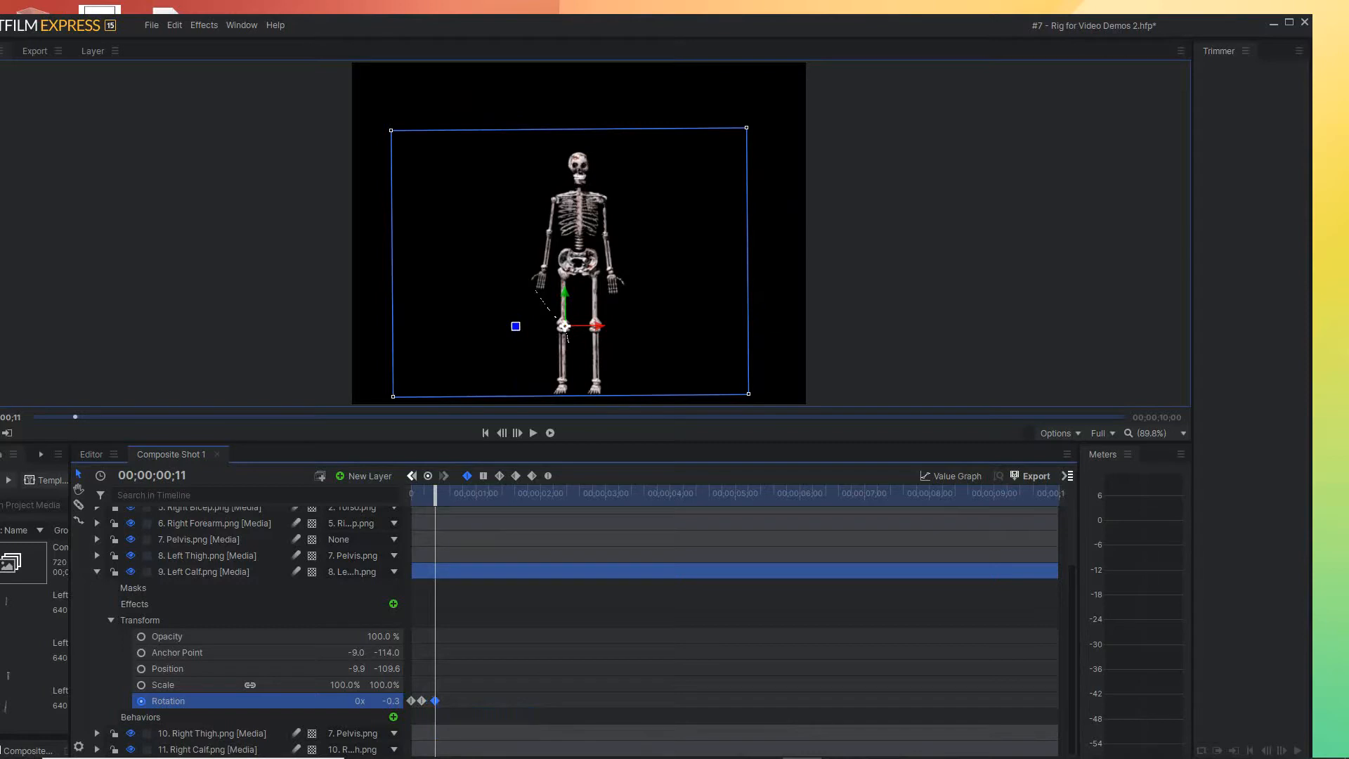
Shift the left calf's third Rotation keyframe slightly earlier and scrub through the first second to check the motion
left_click_drag(435, 495, 482, 496)
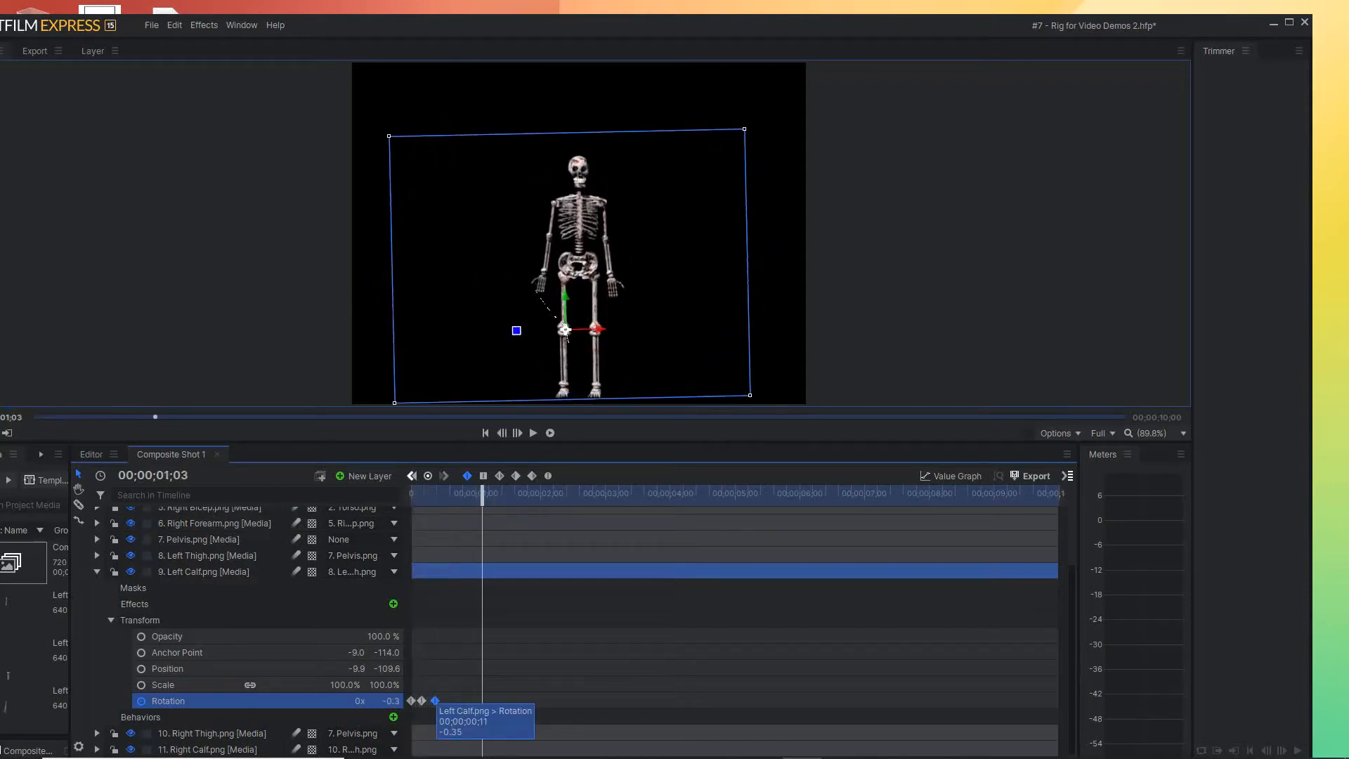
left_click_drag(435, 700, 433, 700)
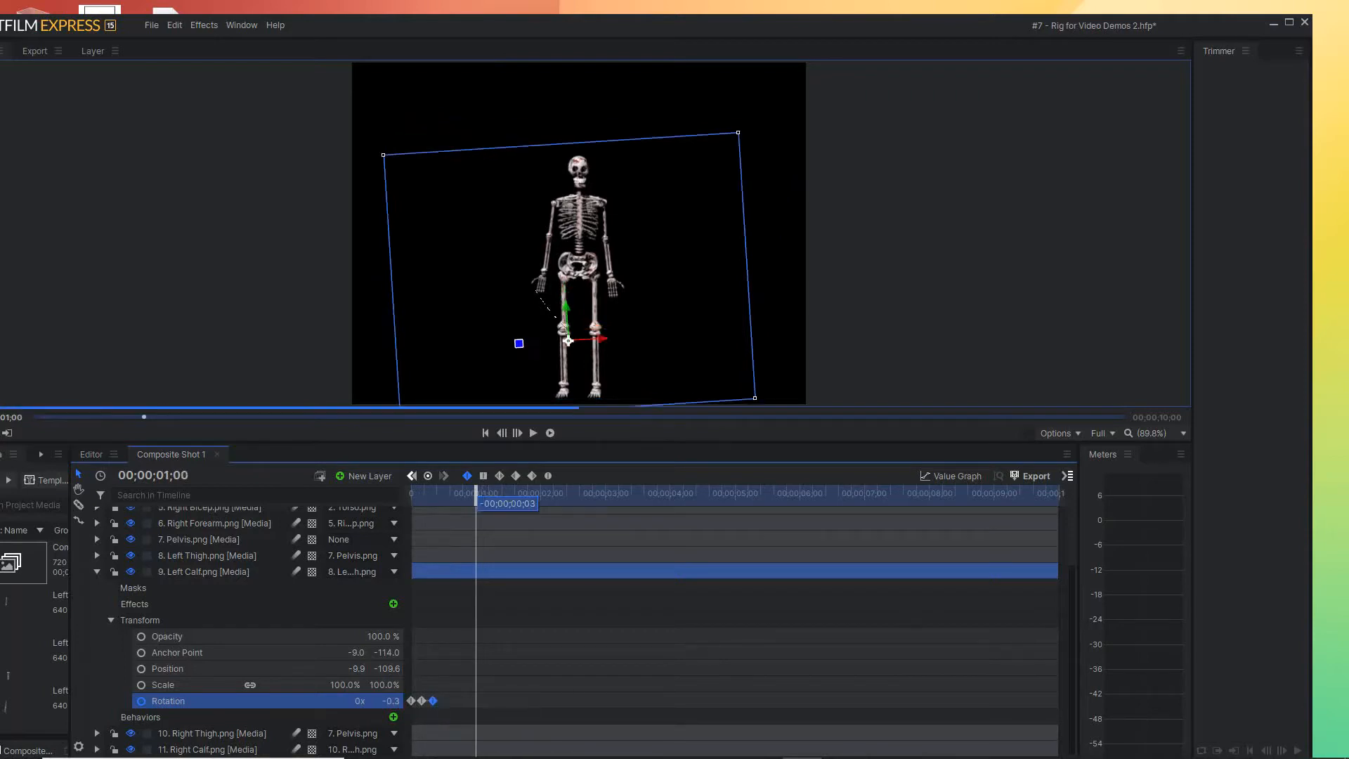
key("Home")
left_click_drag(412, 495, 455, 494)
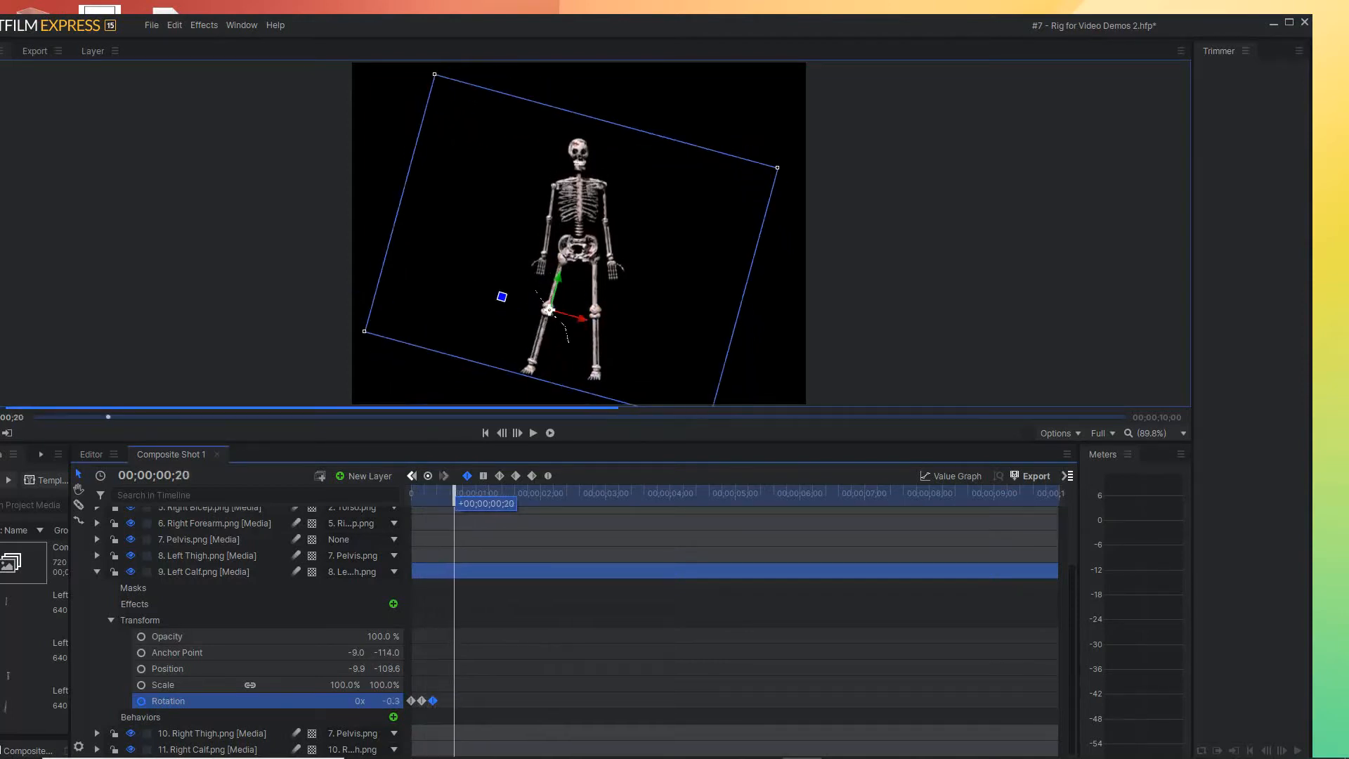
mouse_move(455, 495)
left_mouse_down()
mouse_move(413, 495)
mouse_move(468, 494)
left_mouse_up()
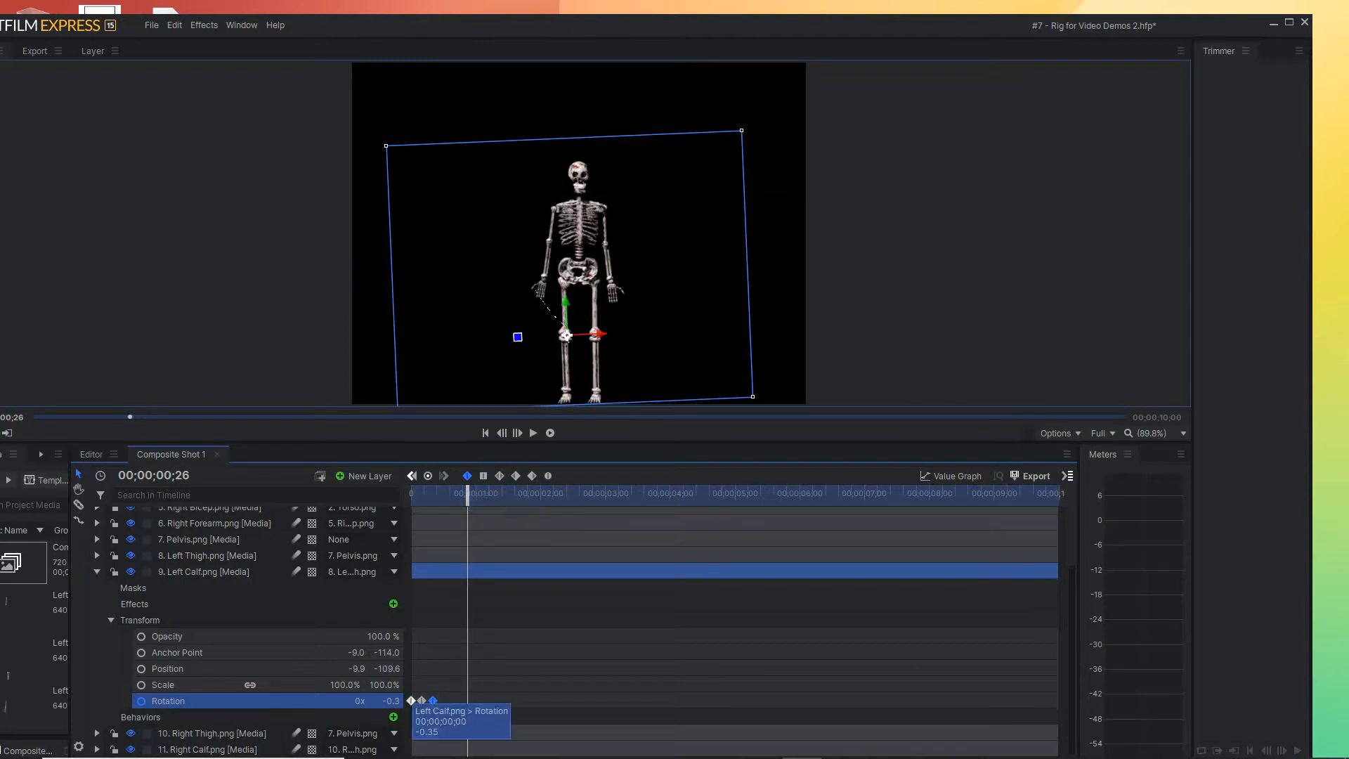
Copy the left calf's first three Rotation keyframes to about 00;00;00;26 and play the animation from the start to check it
left_click(447, 712)
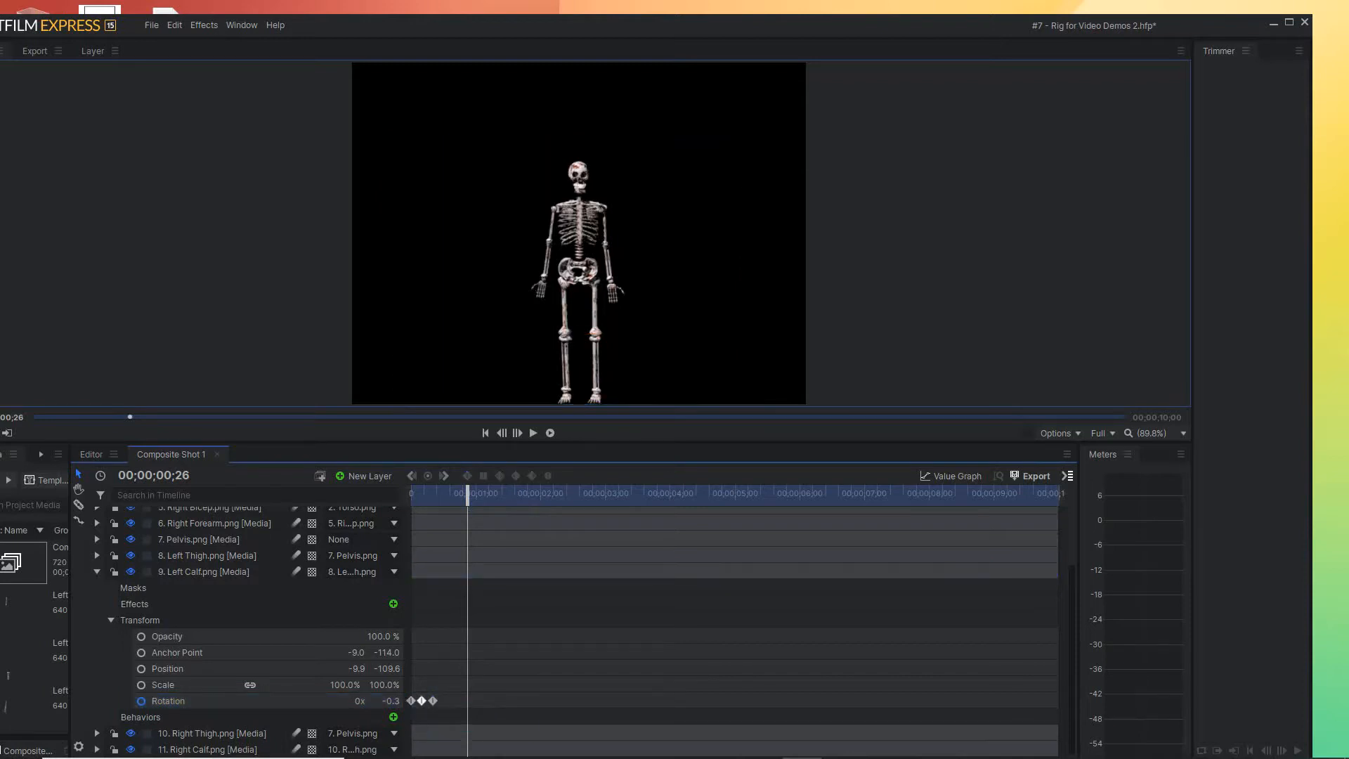
left_click_drag(442, 710, 404, 689)
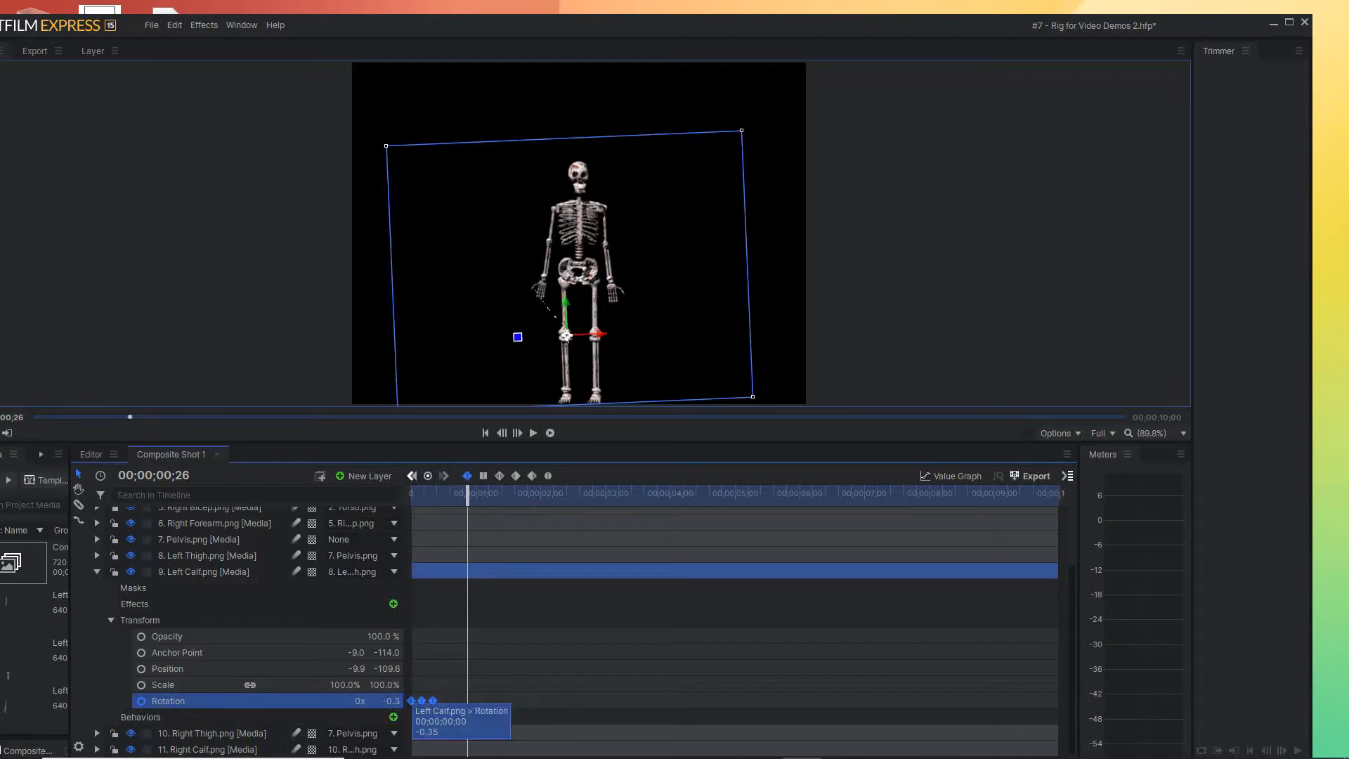
left_click_drag(412, 701, 466, 701)
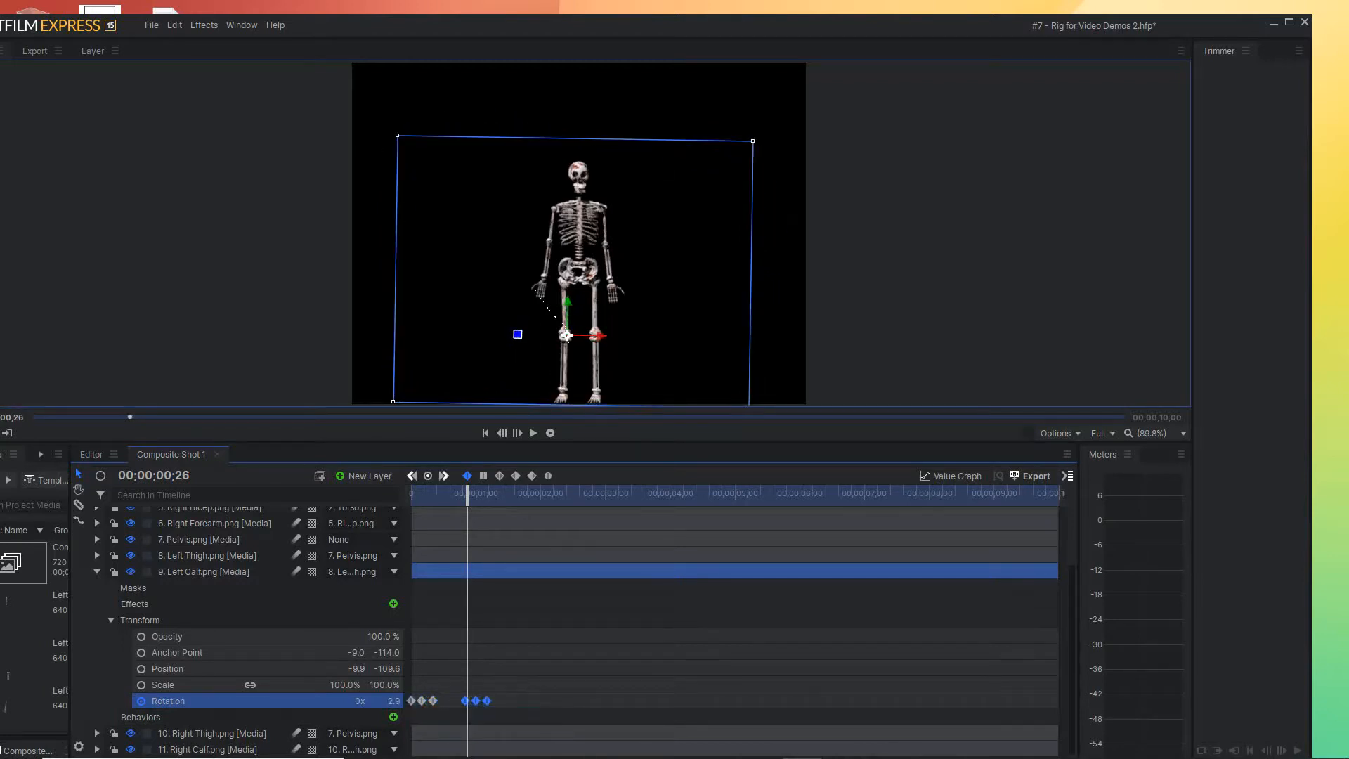
key("Home")
key("space")
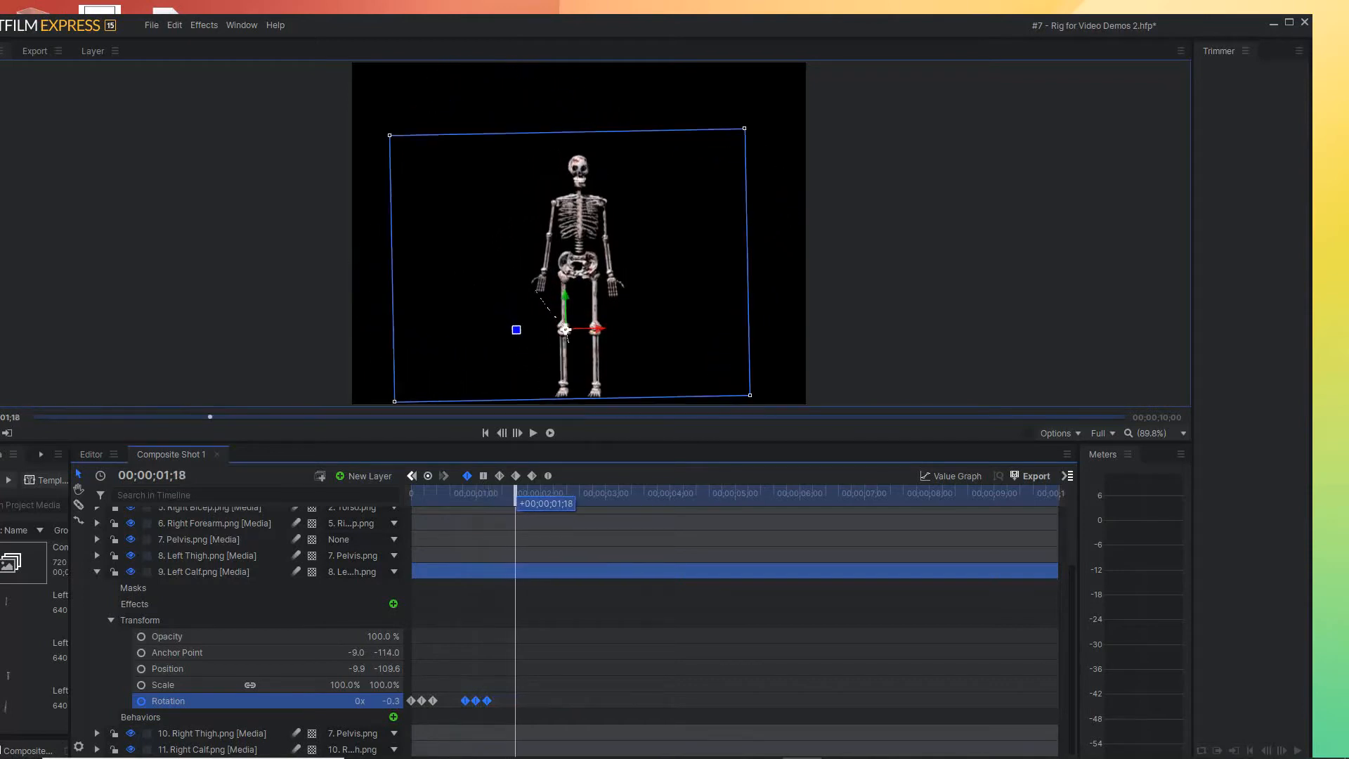
Copy the second Left Calf Rotation keyframe group to 00;00;01;18 and play the animation from the start to check the swing
left_click_drag(465, 701, 516, 701)
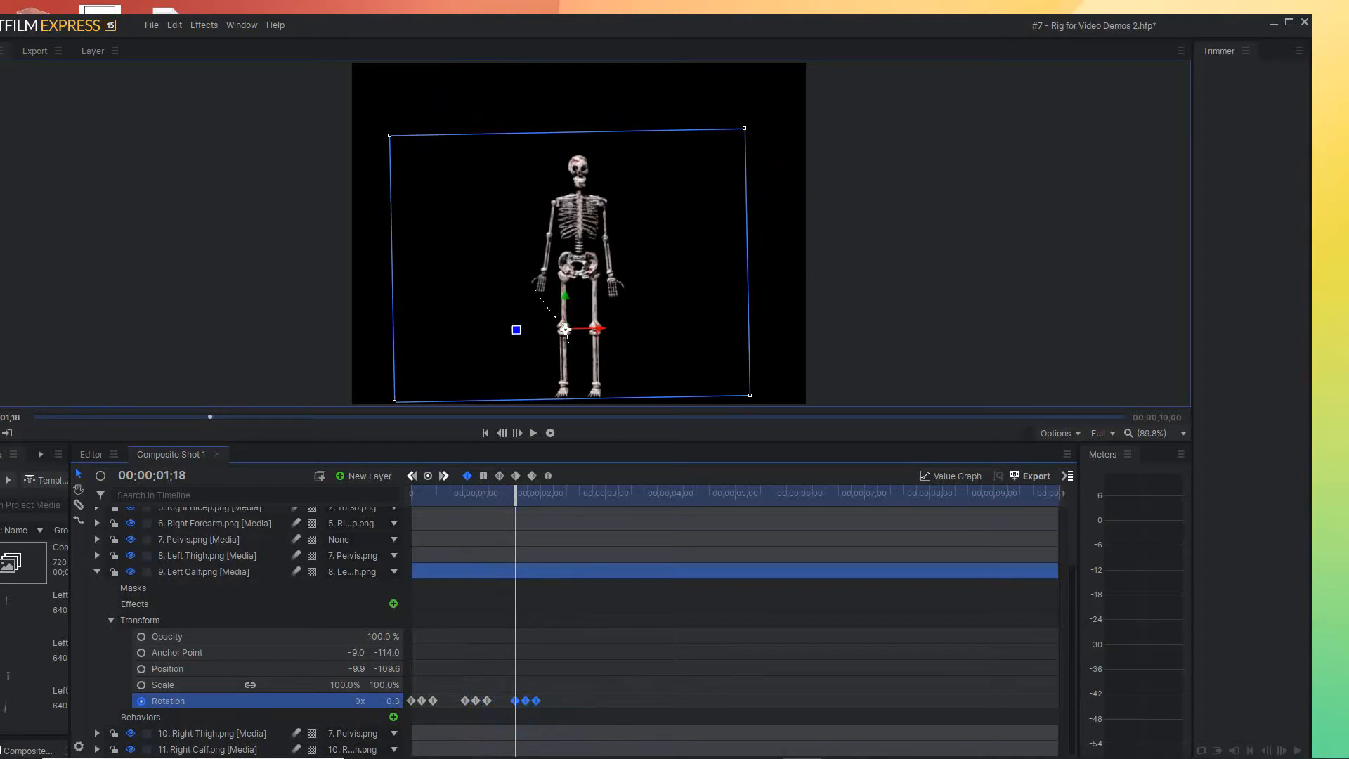
left_click_drag(515, 496, 412, 497)
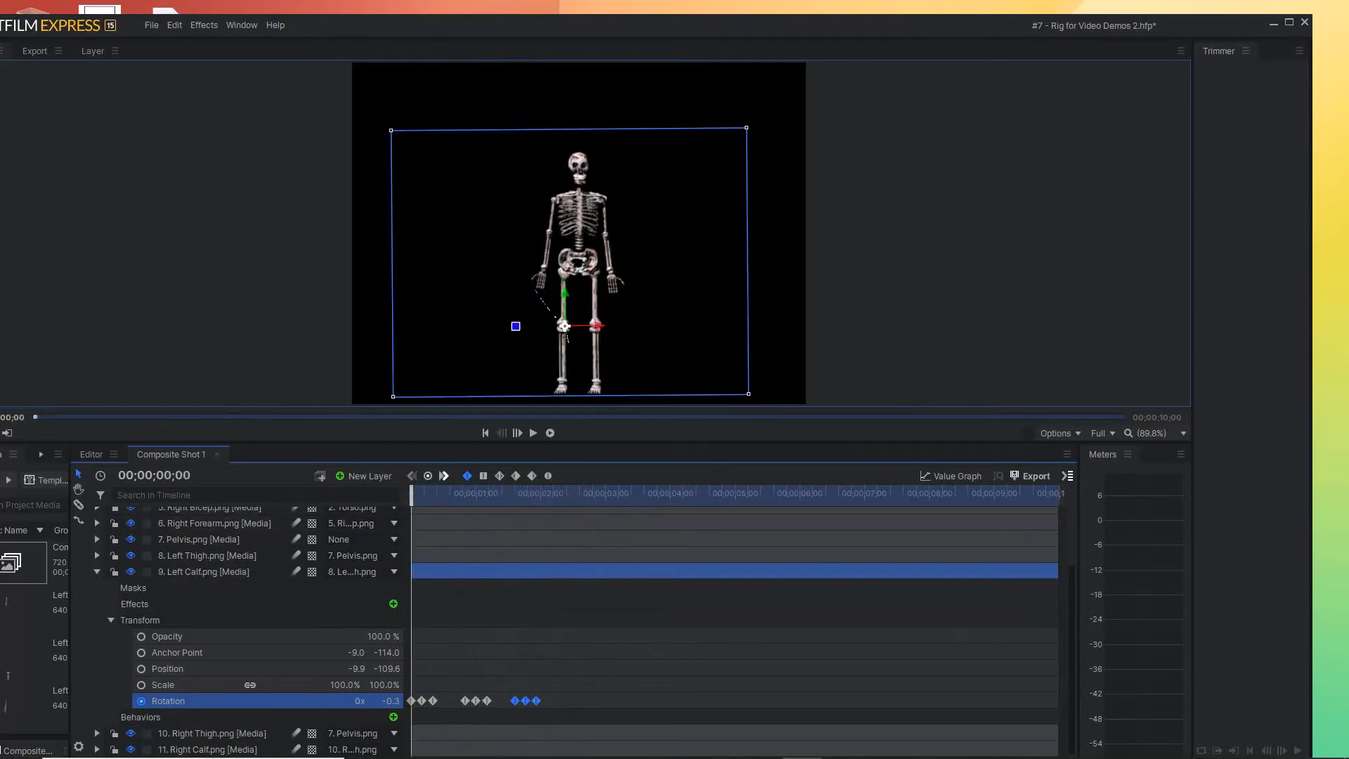
key("space")
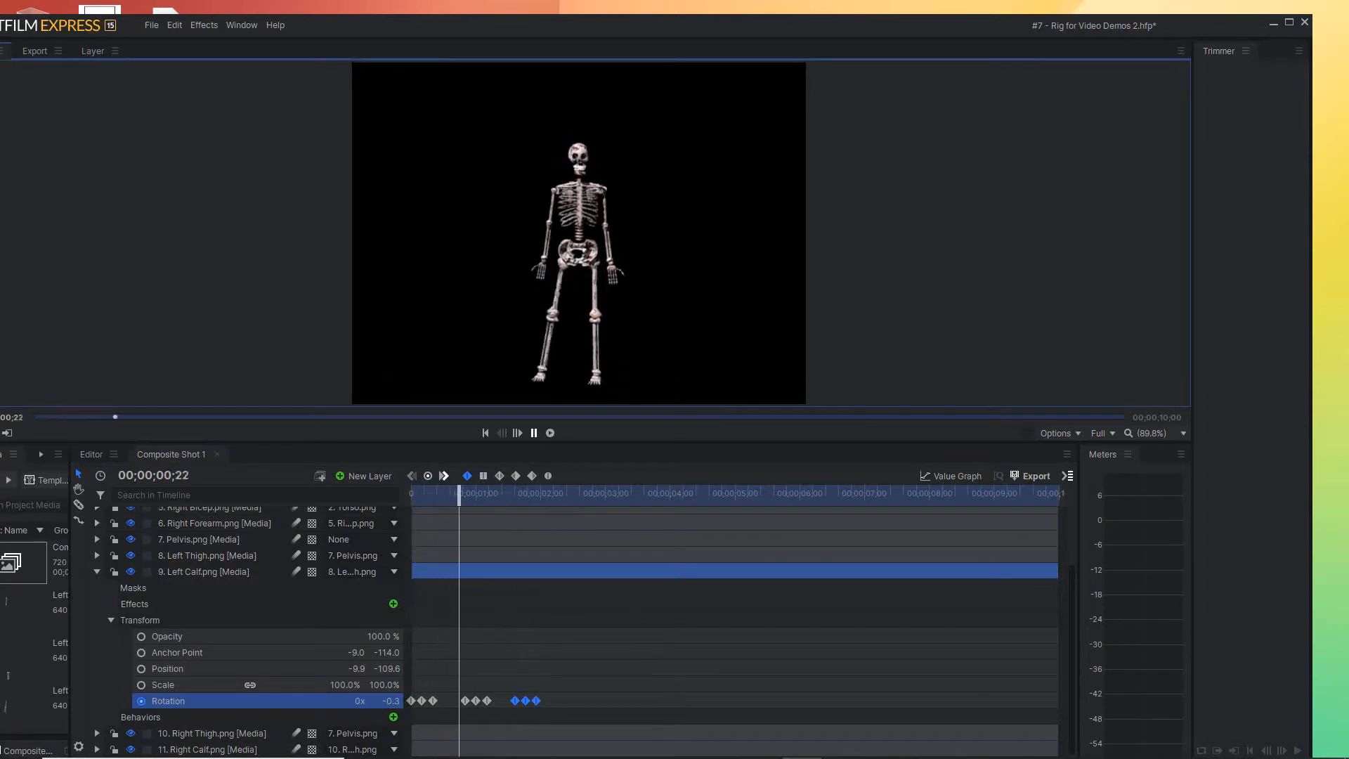
key("space")
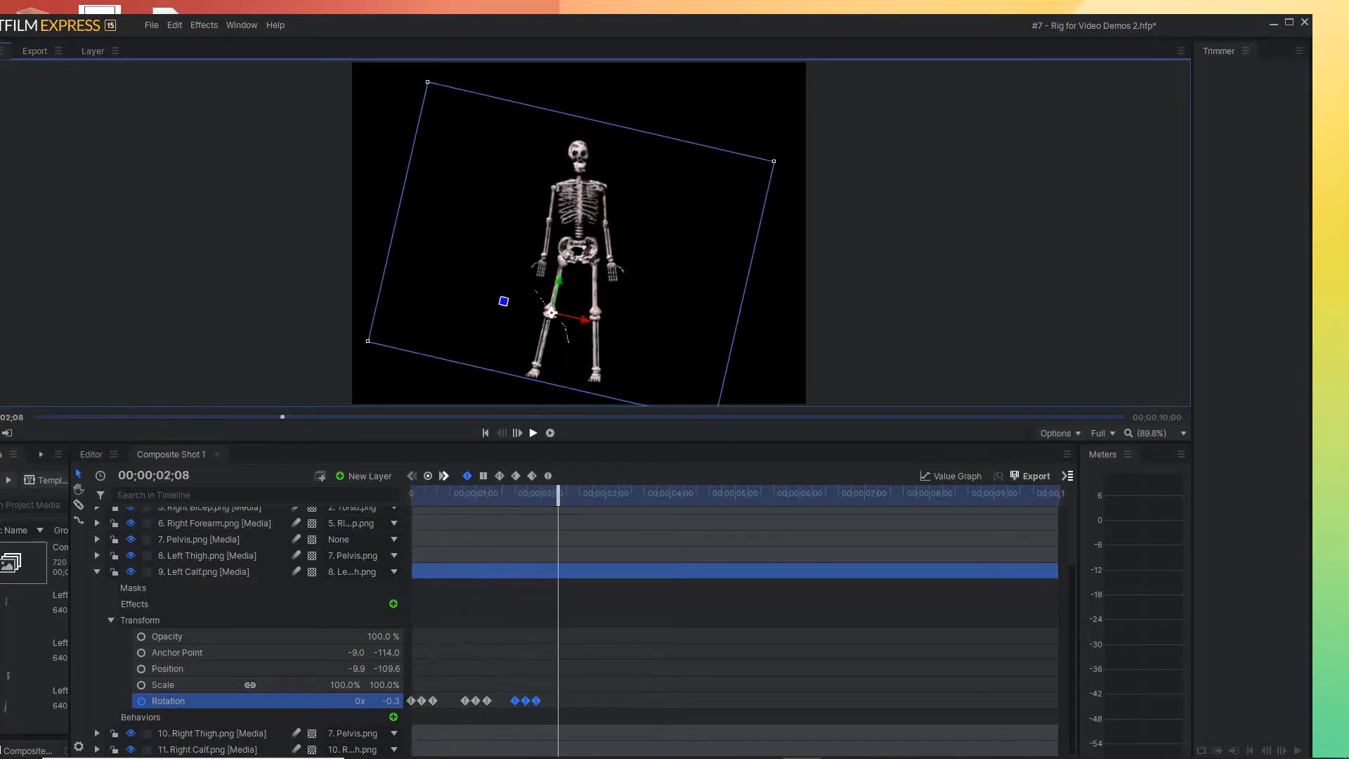
Copy the third Left Calf Rotation keyframe group to 00;00;02;11 and return to 00;00;00;00
mouse_move(558, 493)
left_mouse_down()
mouse_move(482, 494)
mouse_move(564, 495)
left_mouse_up()
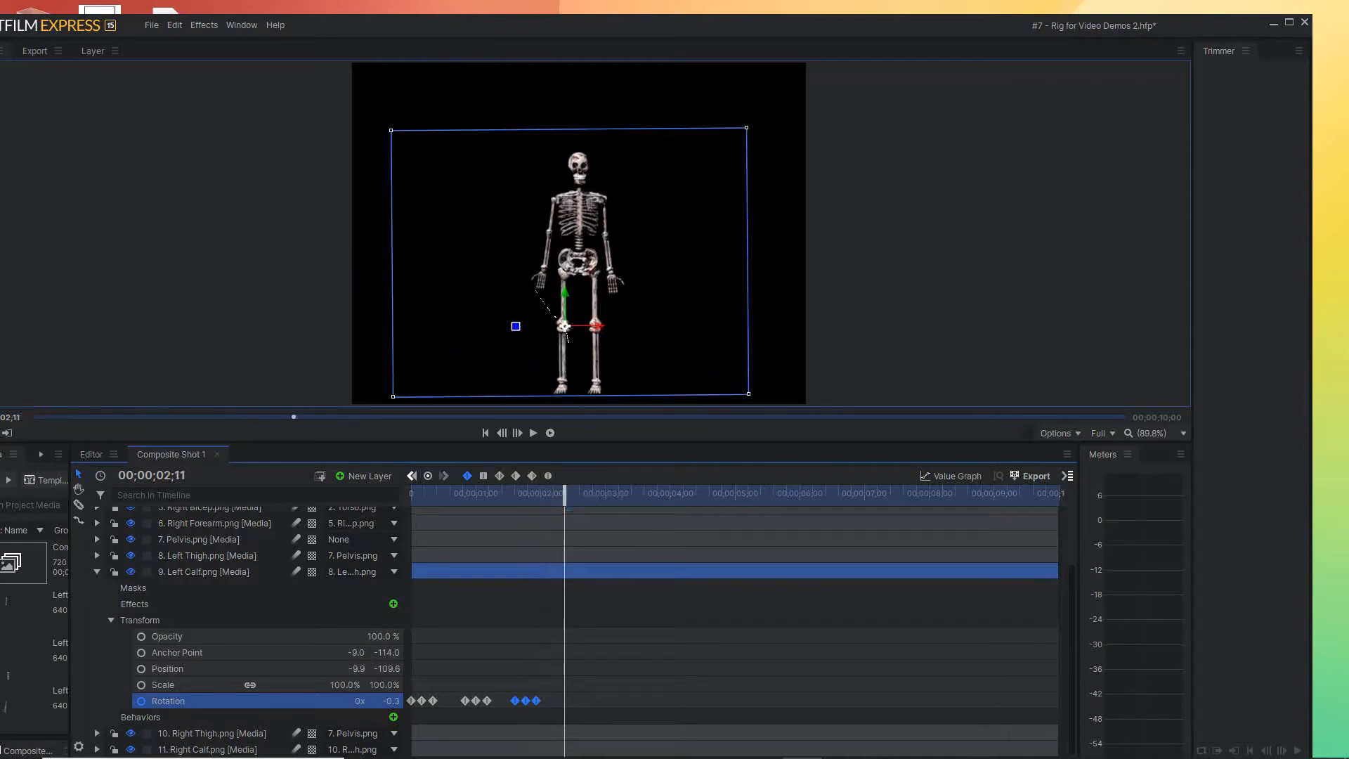
mouse_move(516, 701)
key("ctrl+c")
key("ctrl+v")
left_click_drag(563, 492, 412, 494)
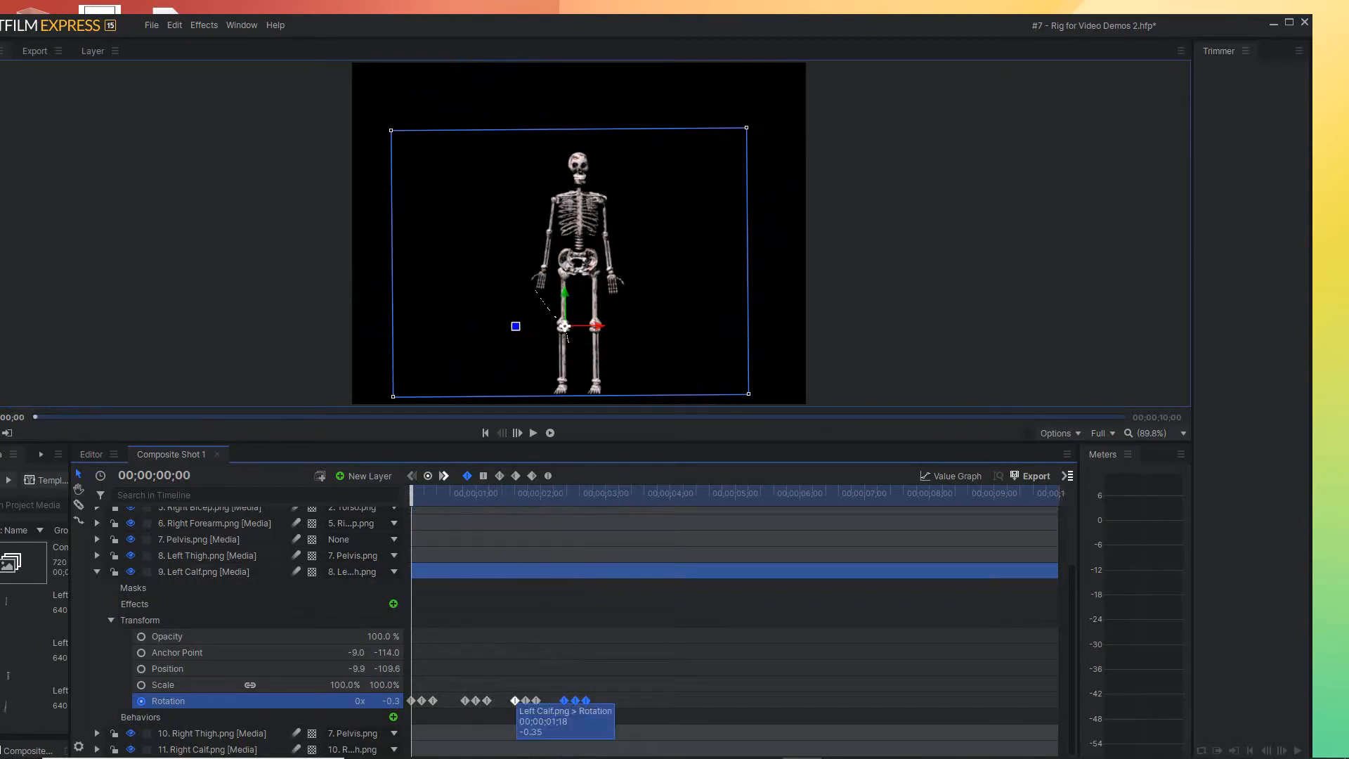
Shift the third Left Calf Rotation keyframe group to 00;00;01;20 and the fourth slightly later, and play from the start
left_click_drag(564, 700, 530, 701)
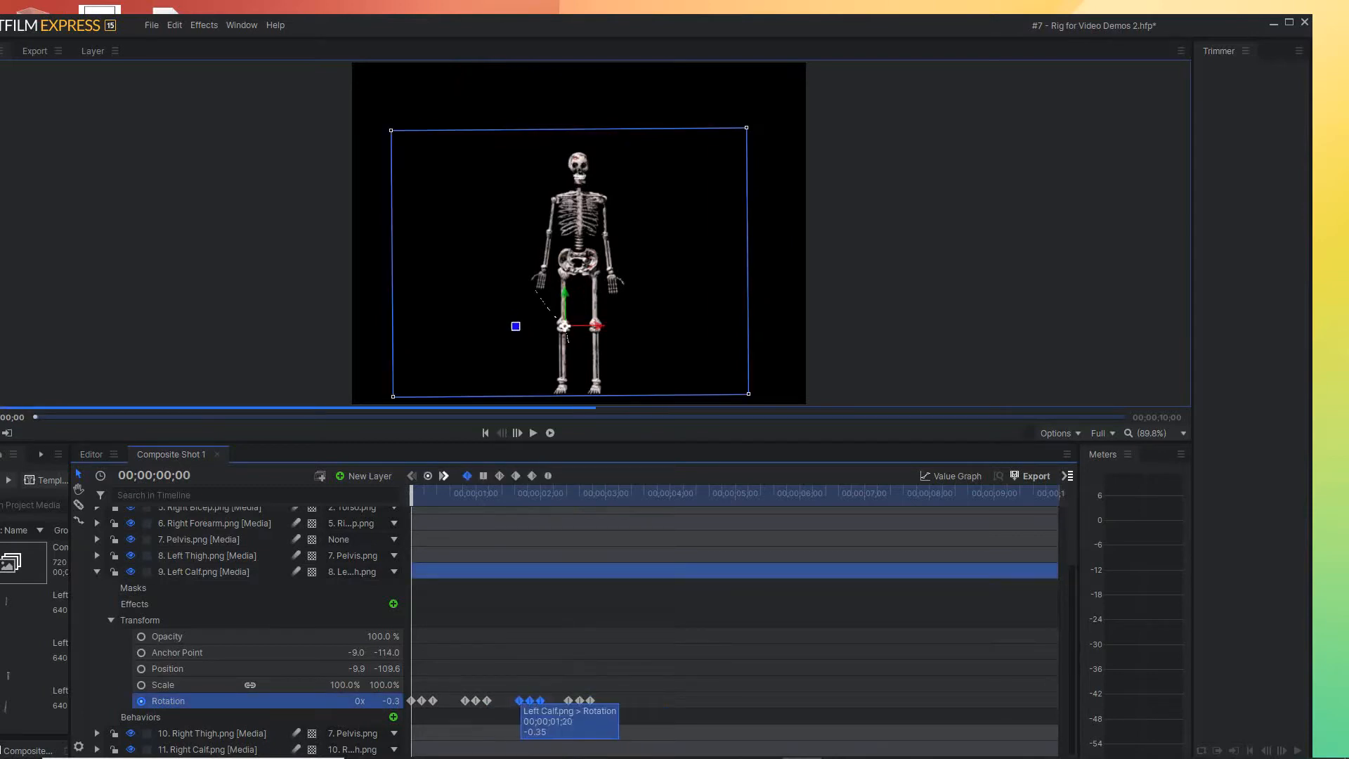
key("space")
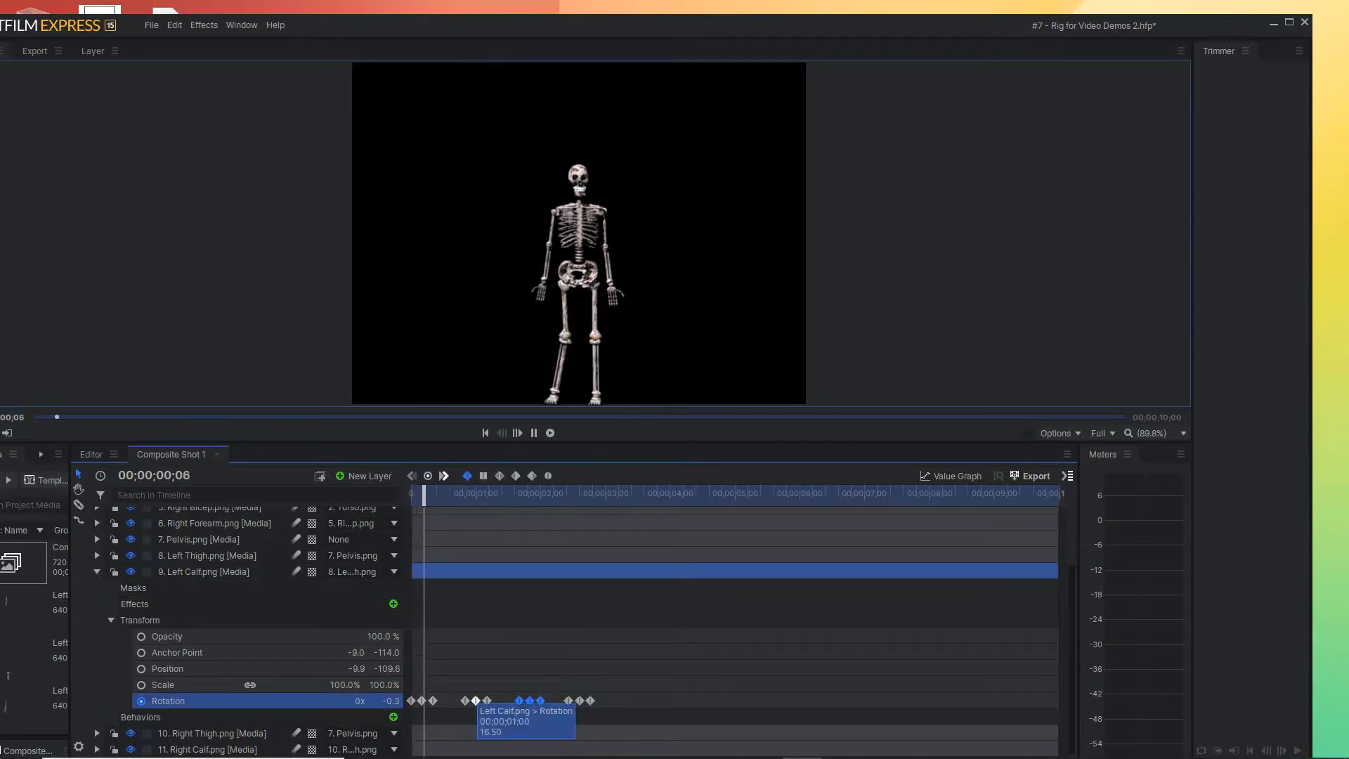
key("space")
Shift the second, third and fourth Left Calf Rotation keyframe groups slightly earlier and play from the start to check the timing
left_click(465, 701)
left_click(453, 688)
left_click_drag(457, 692, 494, 707)
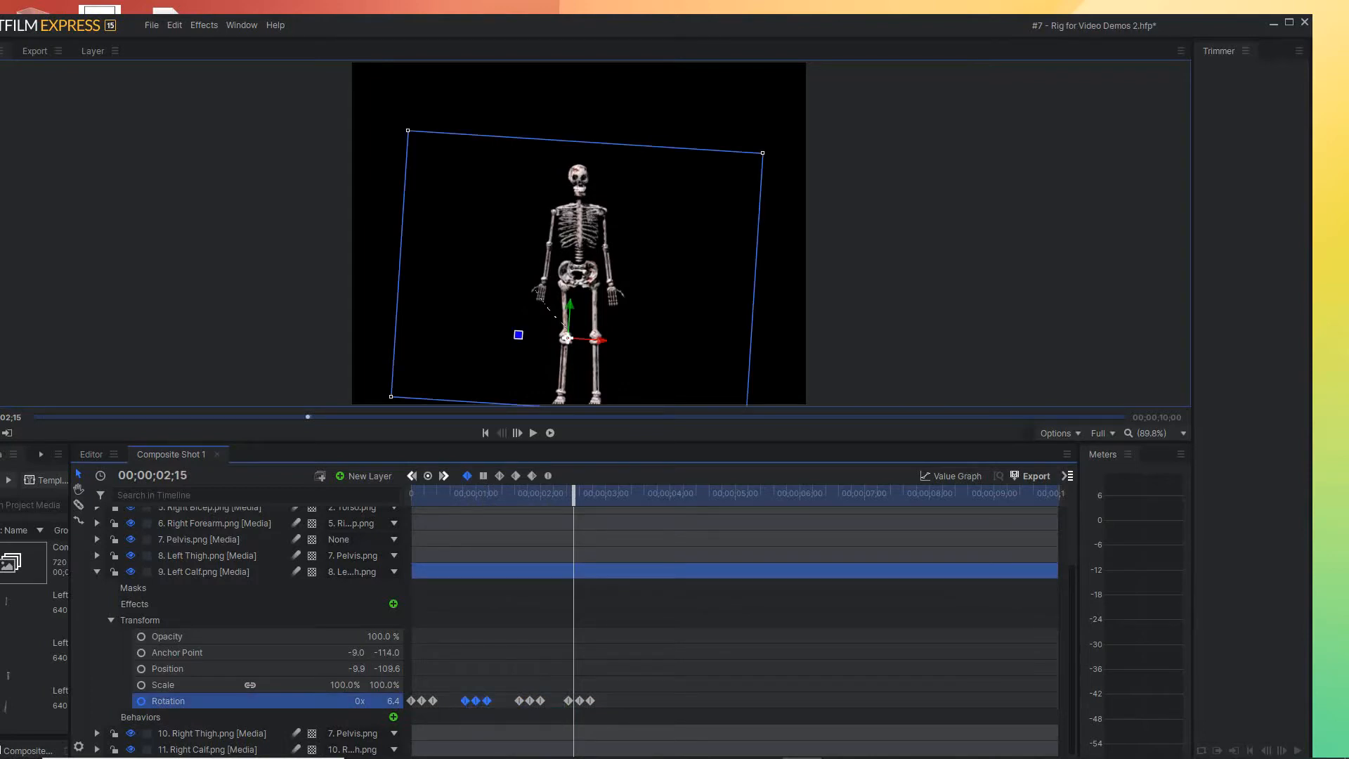
left_click(520, 700)
left_click_drag(541, 705, 515, 701)
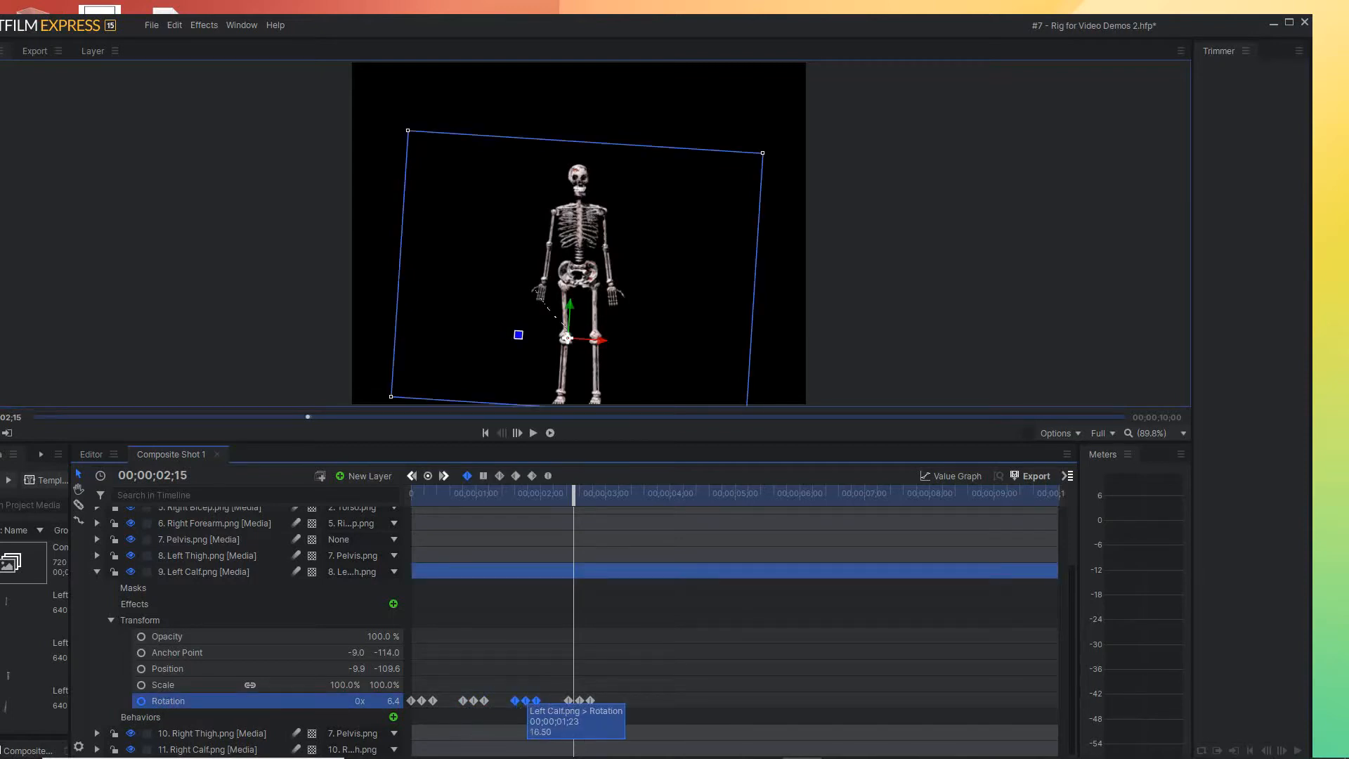
left_click_drag(607, 707, 567, 701)
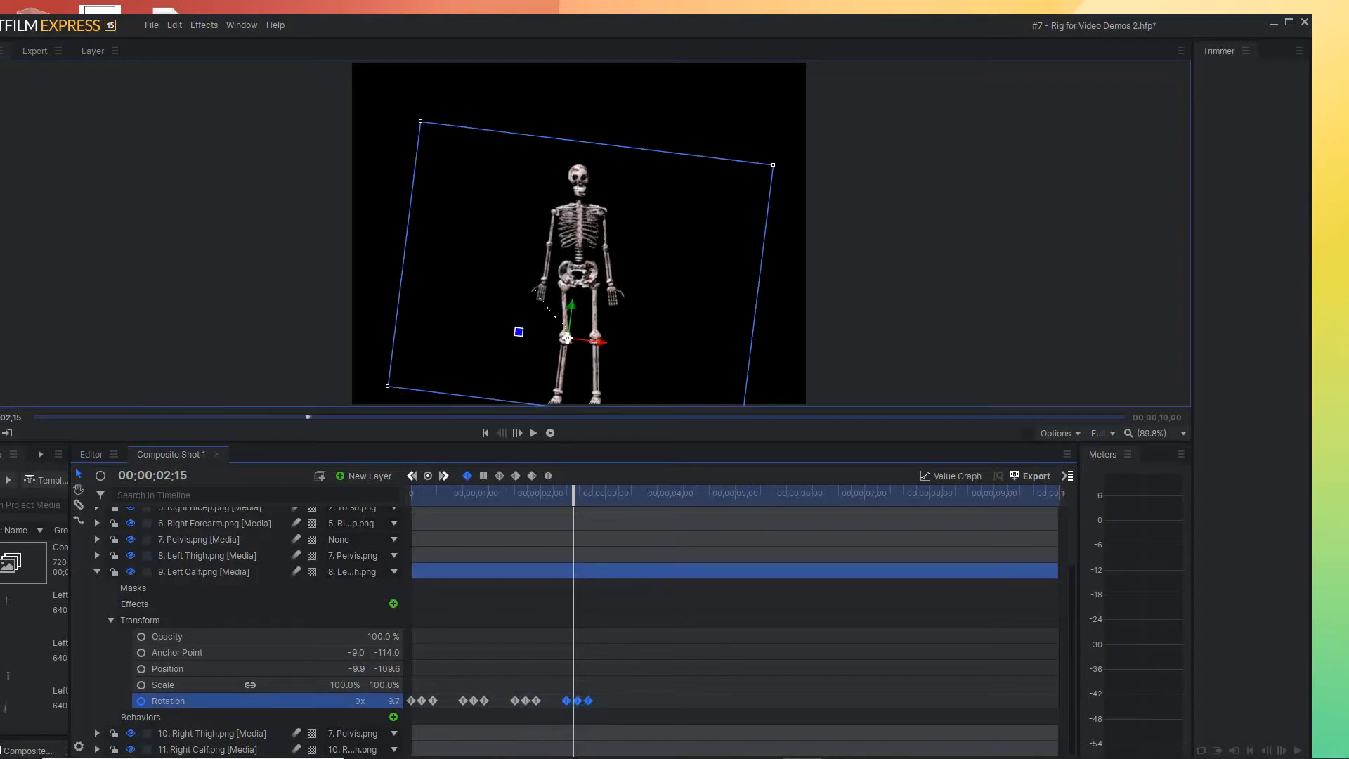
left_click(486, 433)
left_click(534, 433)
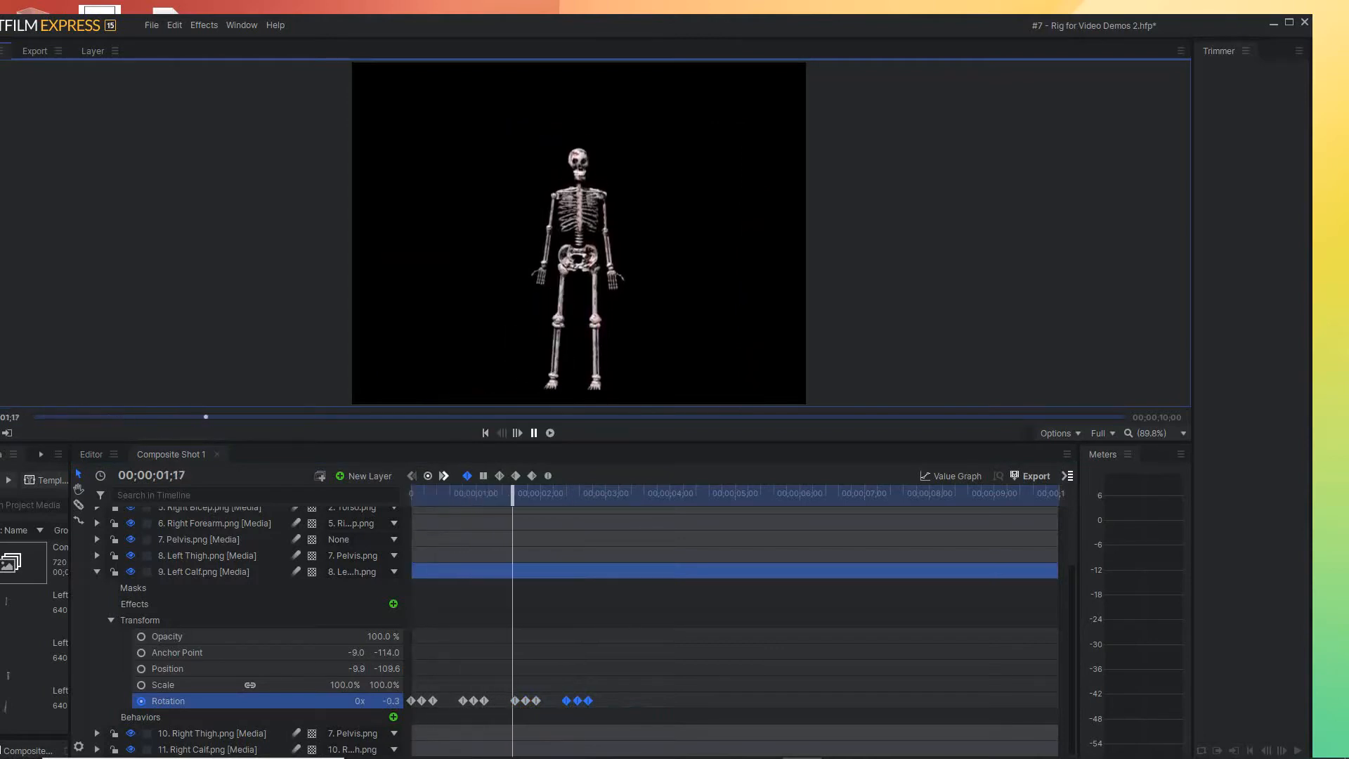
key("space")
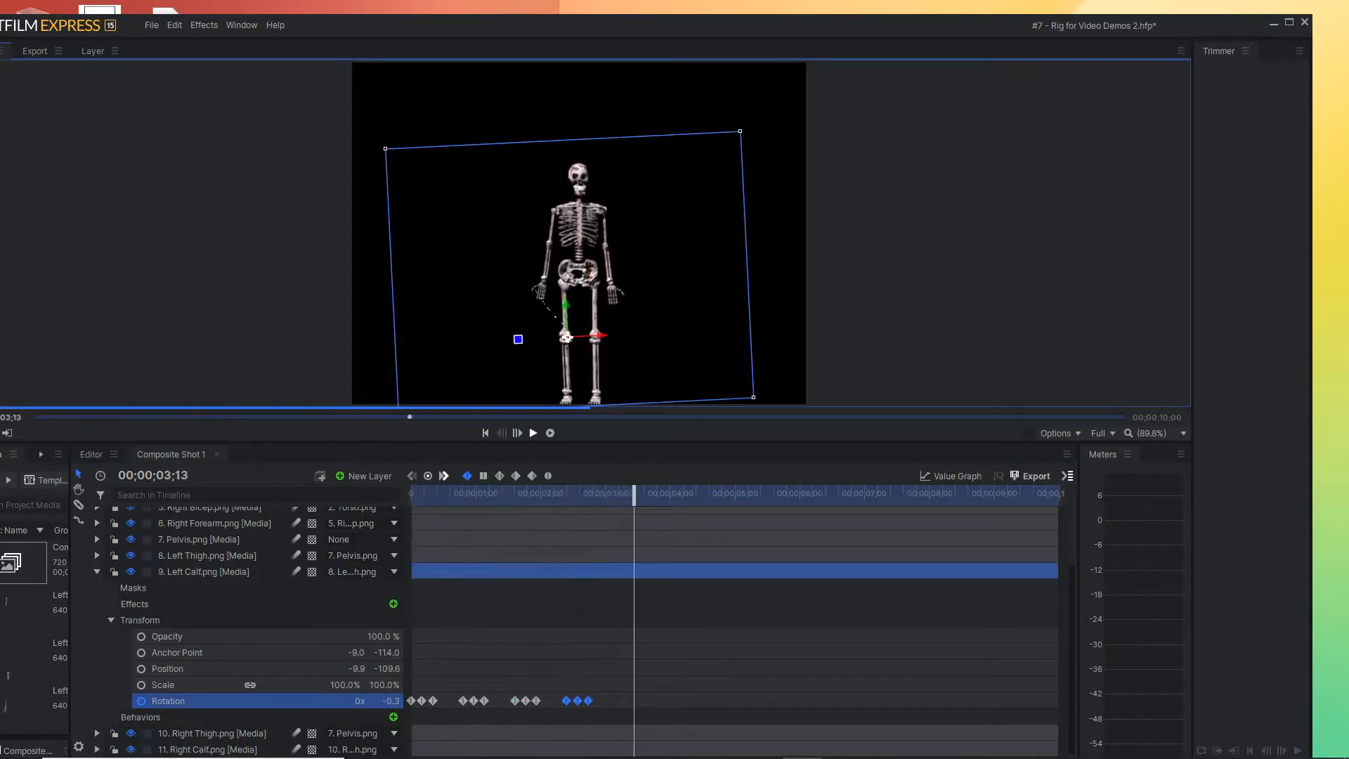
Copy the fourth Left Calf Rotation keyframe group to 00;00;03;04, add another copy just before four seconds, and play from the start
mouse_move(578, 701)
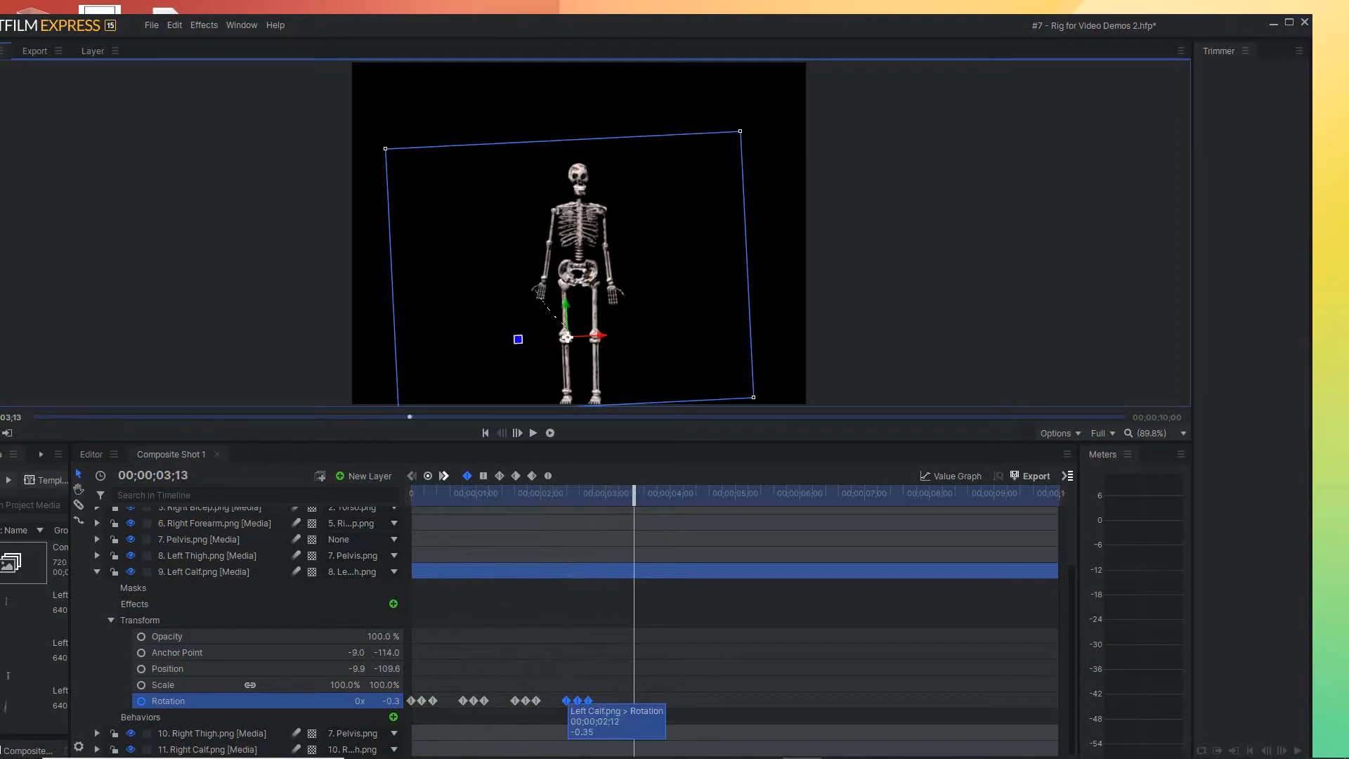
left_click_drag(567, 701, 614, 701)
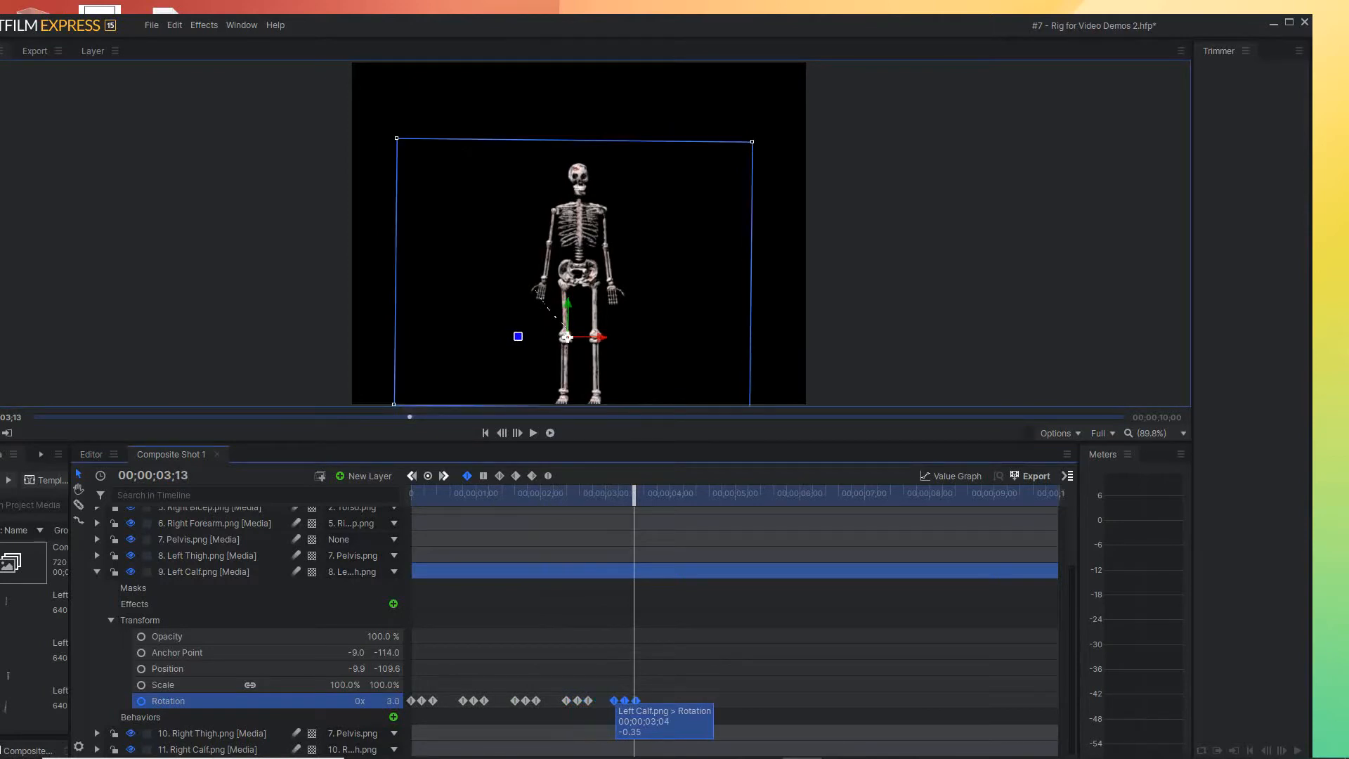
left_click_drag(613, 701, 663, 701)
left_click_drag(634, 495, 411, 495)
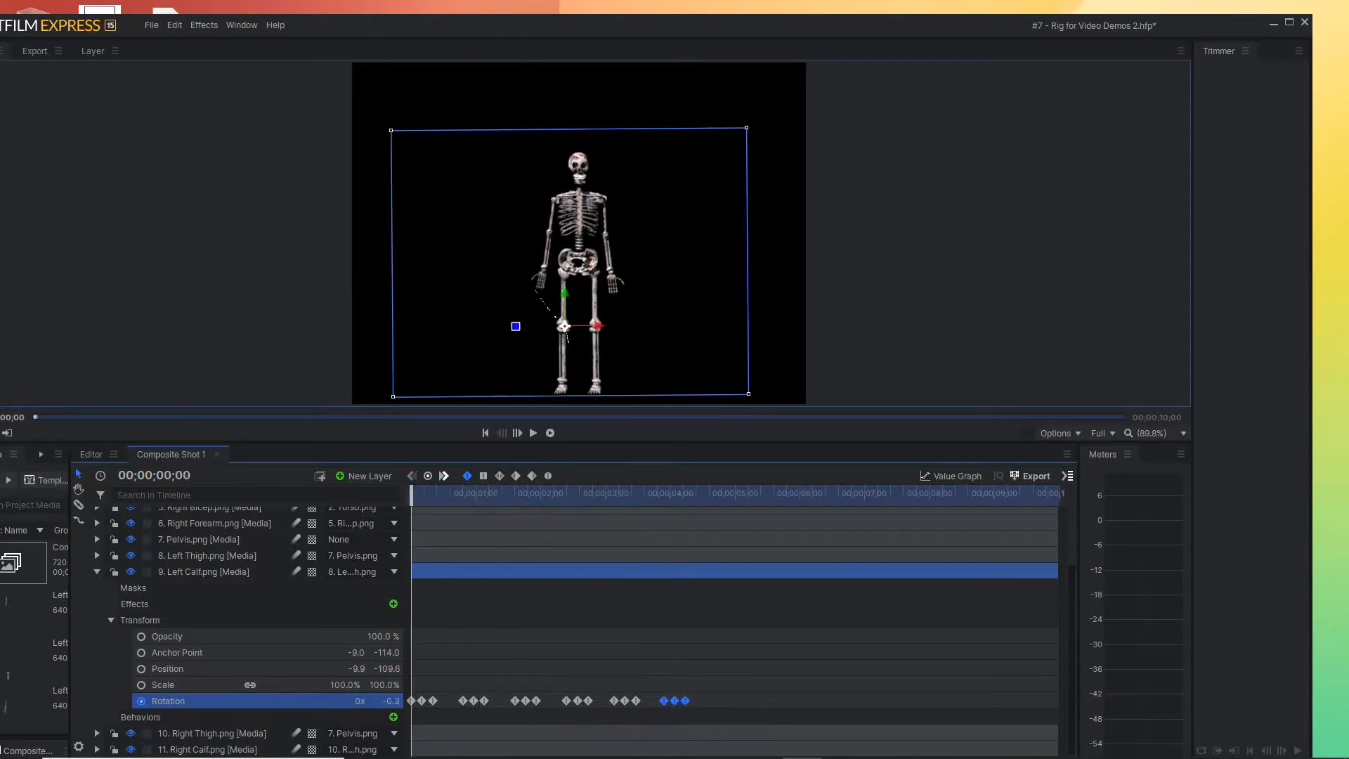
key("space")
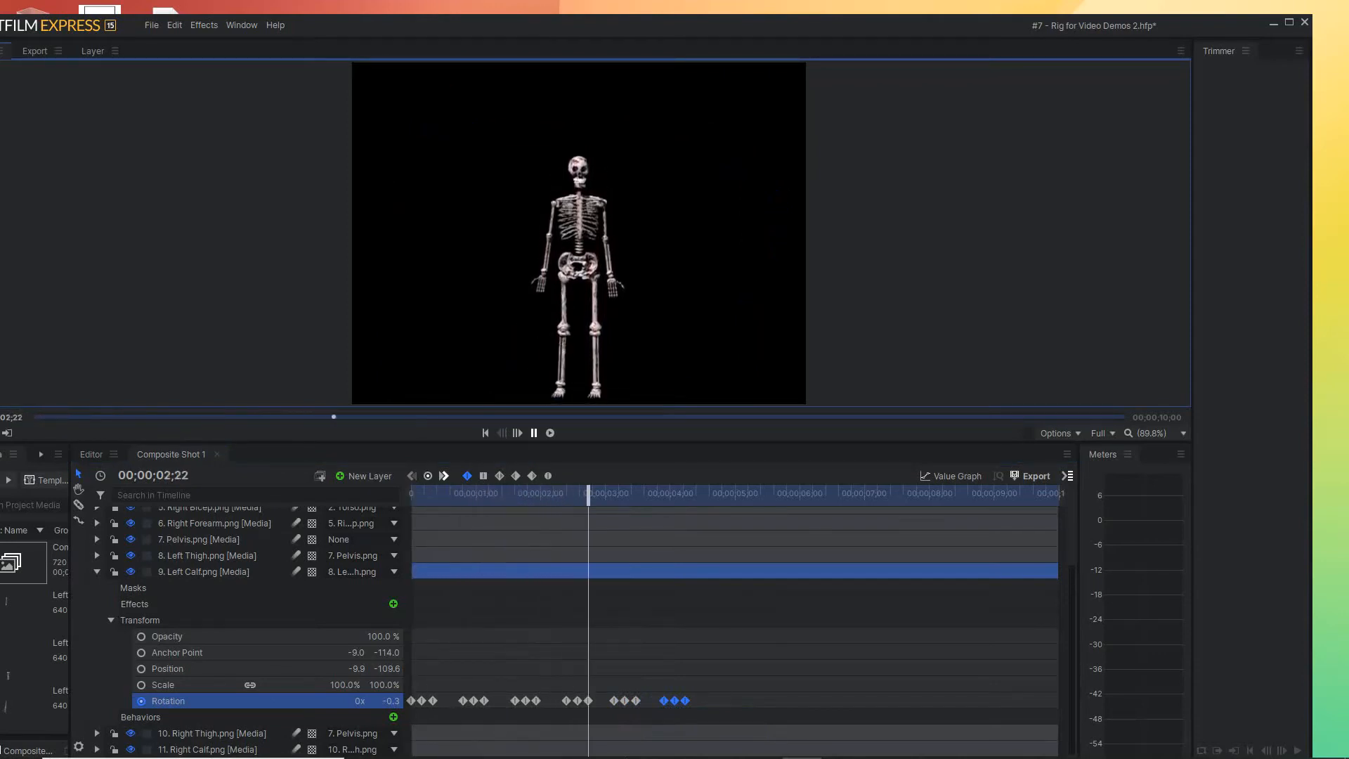
key("space")
Repeat the Left Calf Rotation keyframe group from 00;00;04;19 to about nine seconds at regular intervals, and play the whole animation through
mouse_move(664, 701)
left_click_drag(664, 701, 712, 701)
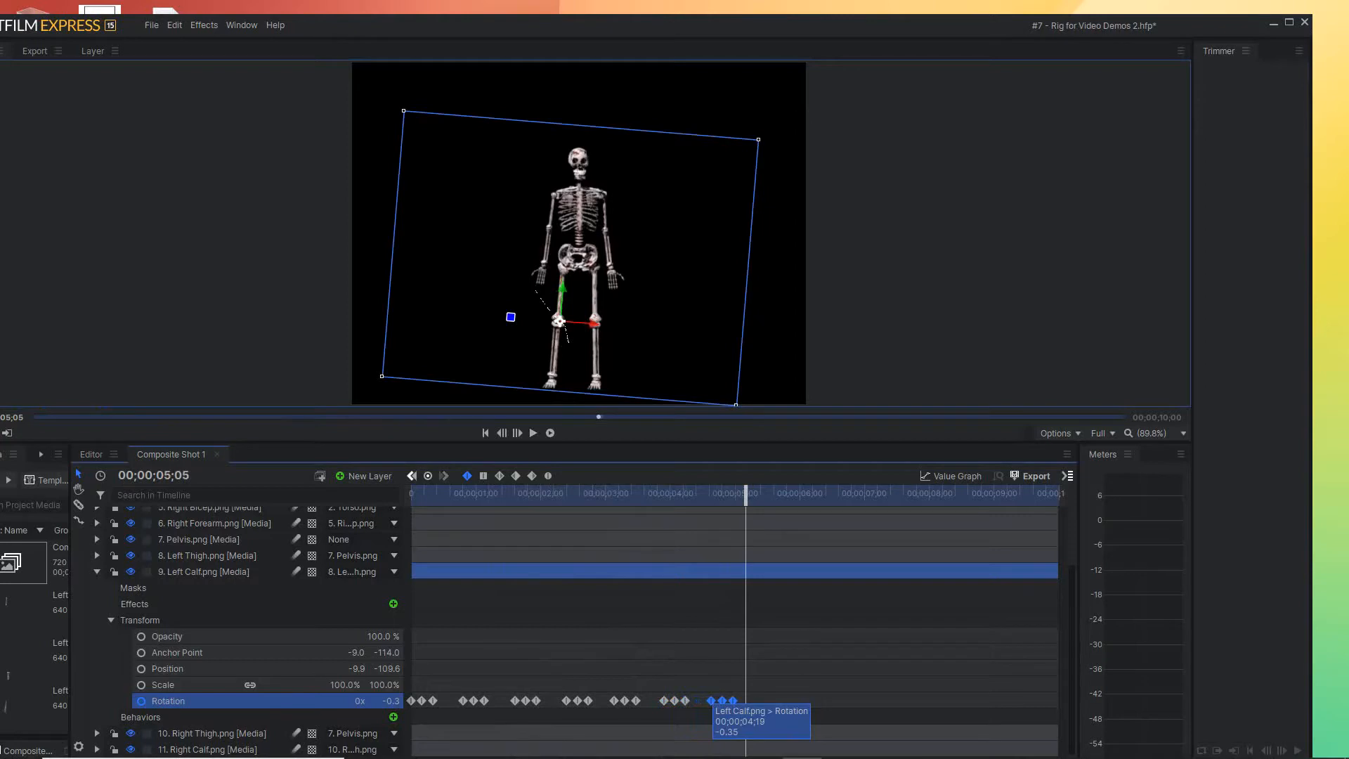
left_click_drag(712, 701, 799, 700)
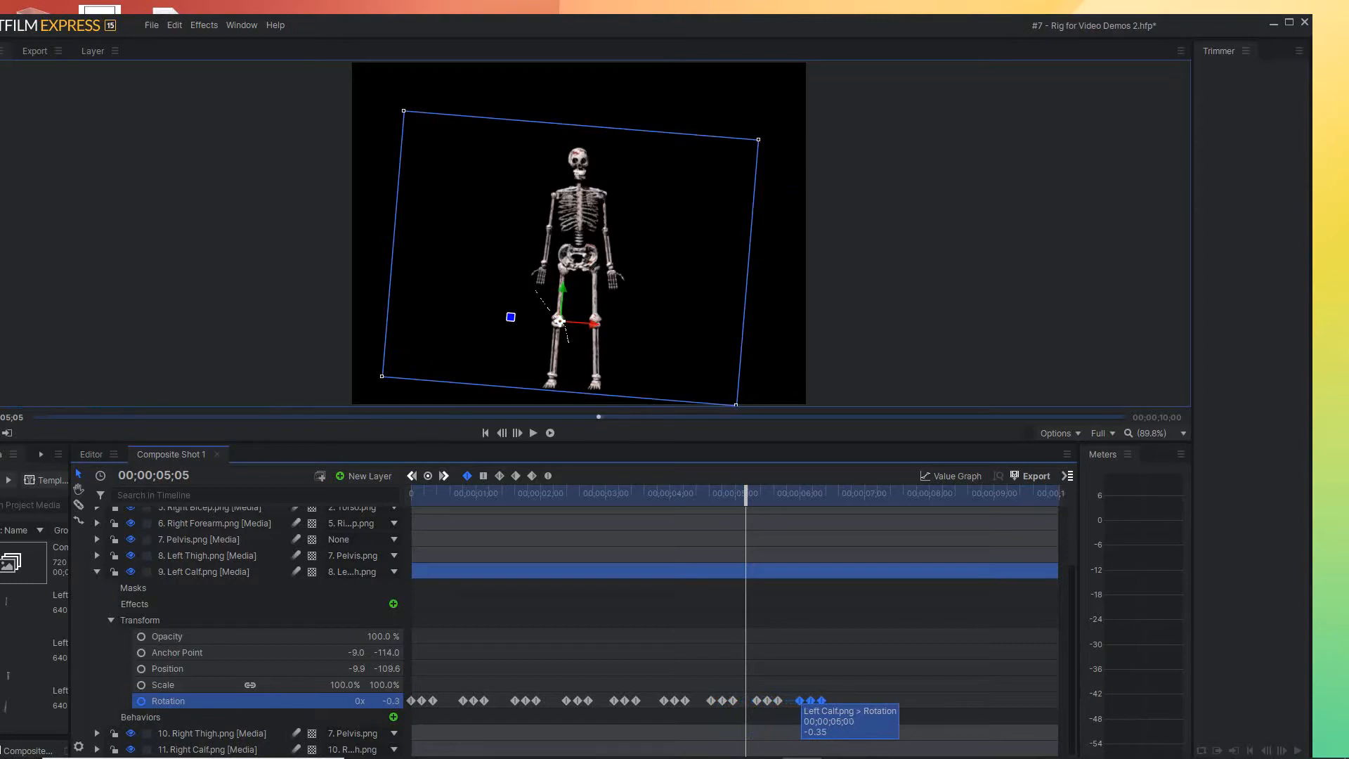
left_click_drag(800, 701, 975, 700)
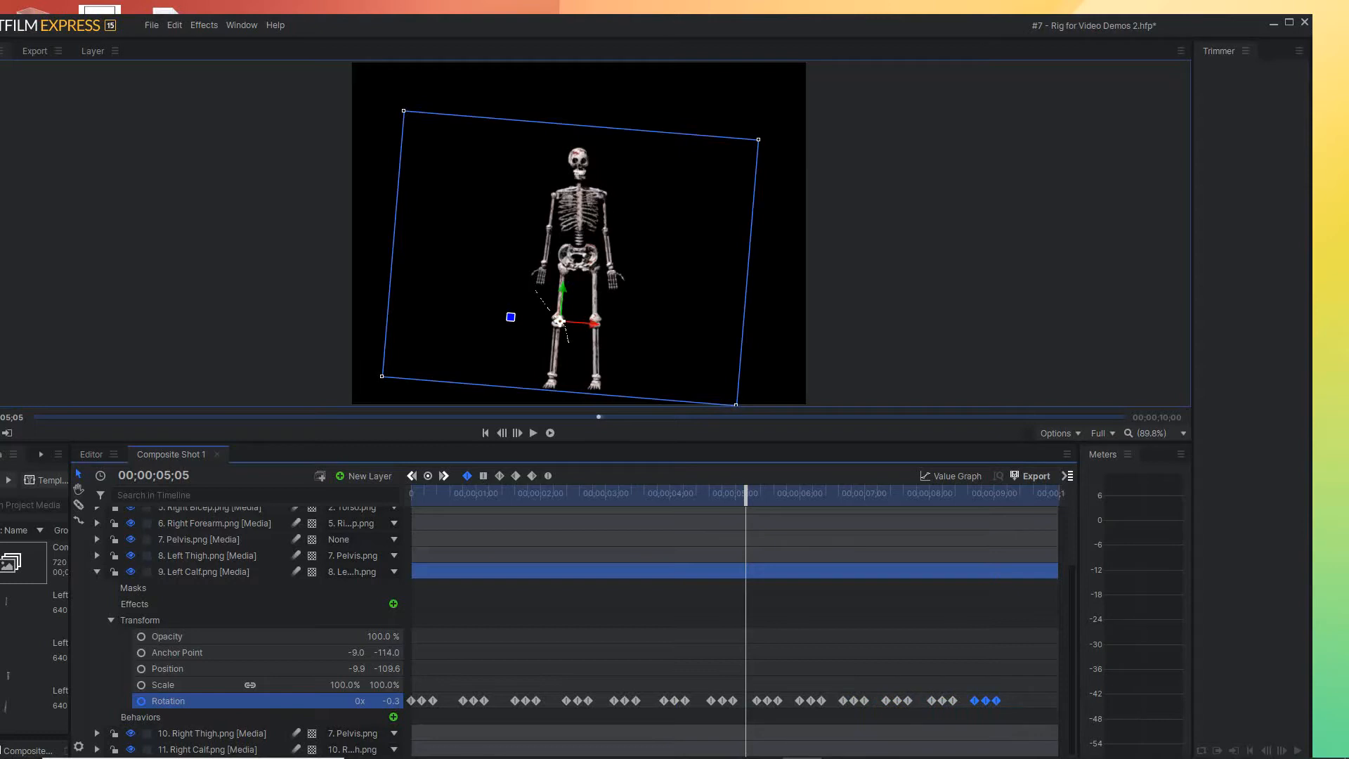
key("Home")
key("space")
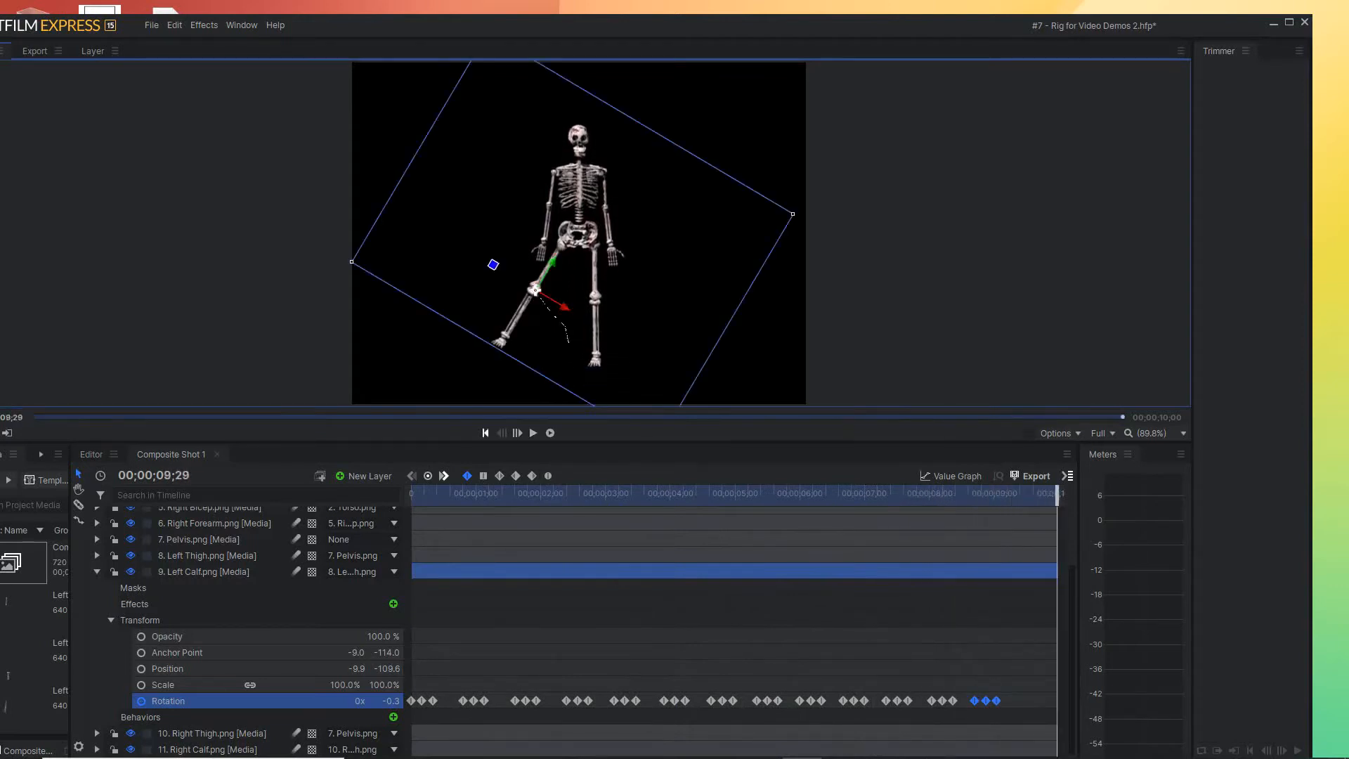
key("Home")
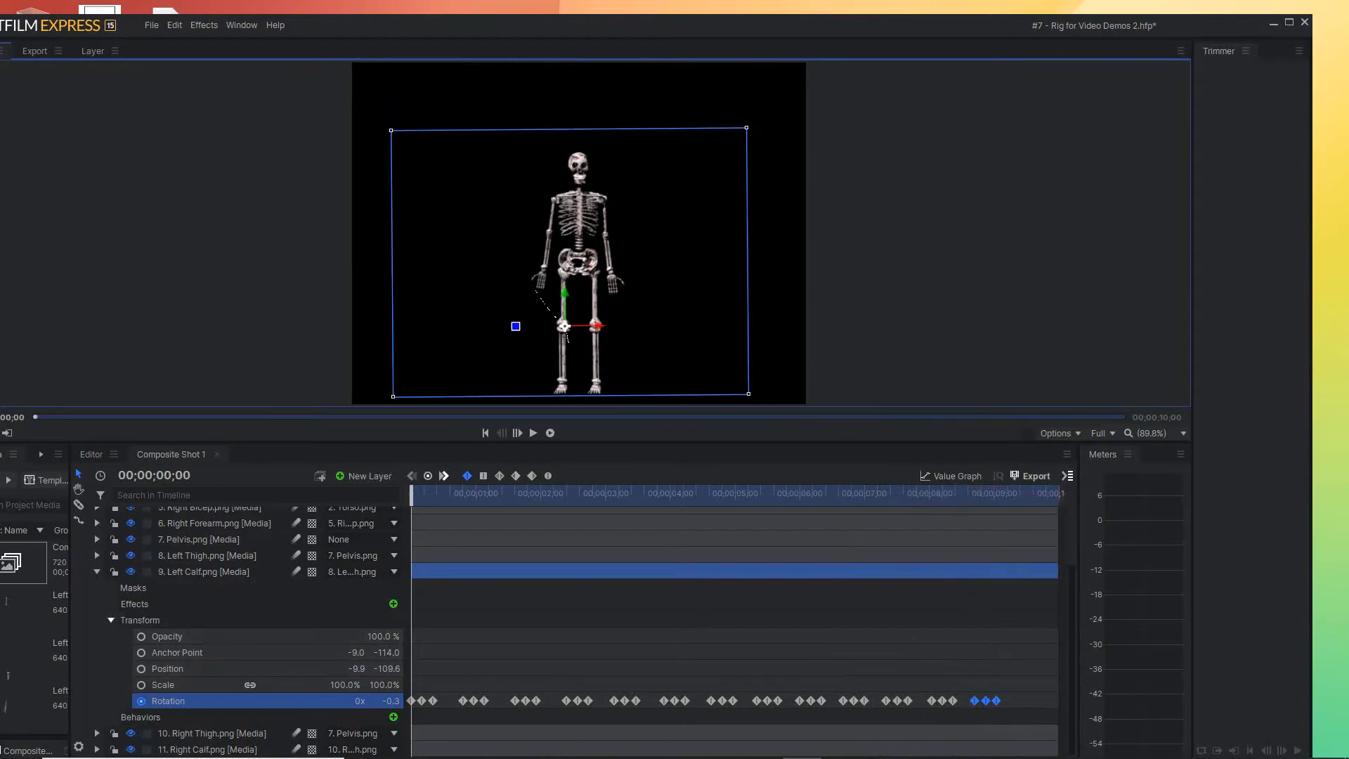
Collapse the Left Calf layer and turn on Rotation keyframing for the Right Thigh layer at 00;00;00;00
left_click(111, 621)
left_click(97, 644)
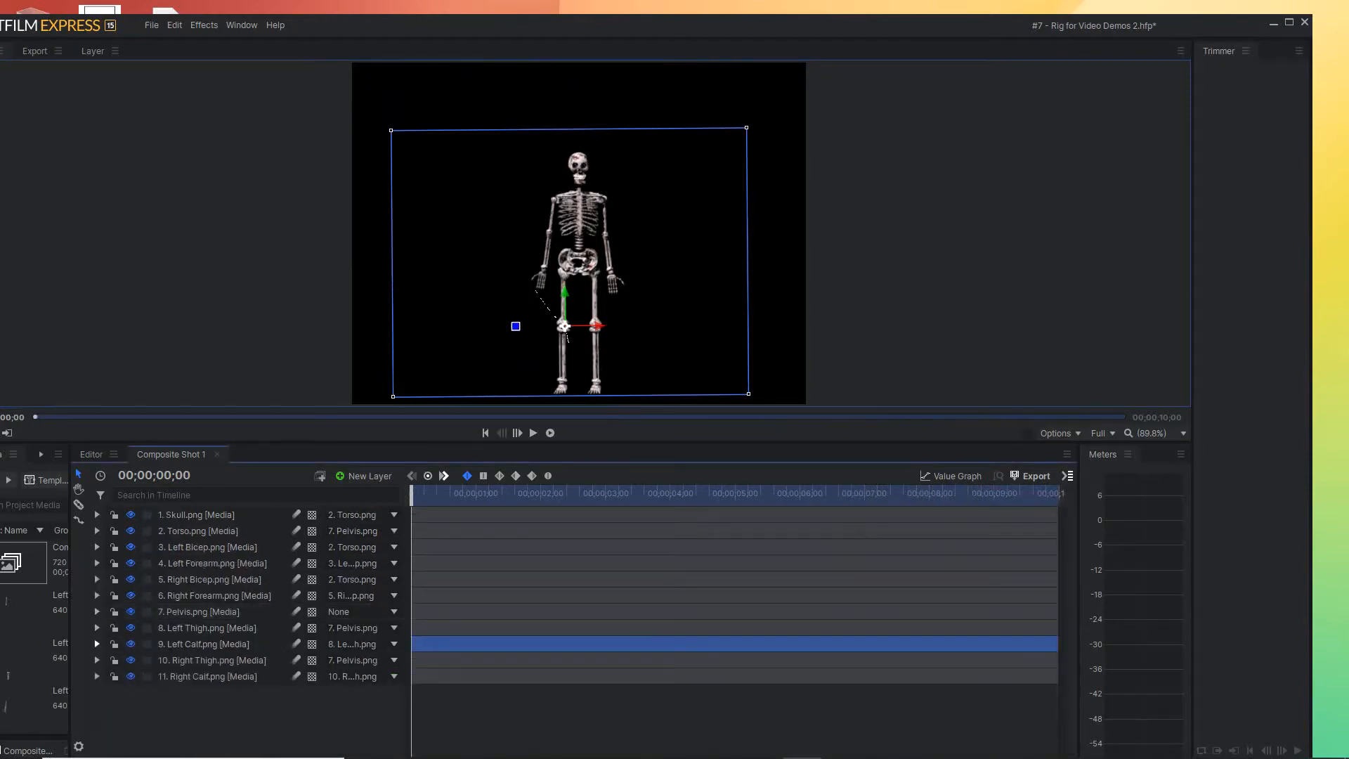
left_click(97, 660)
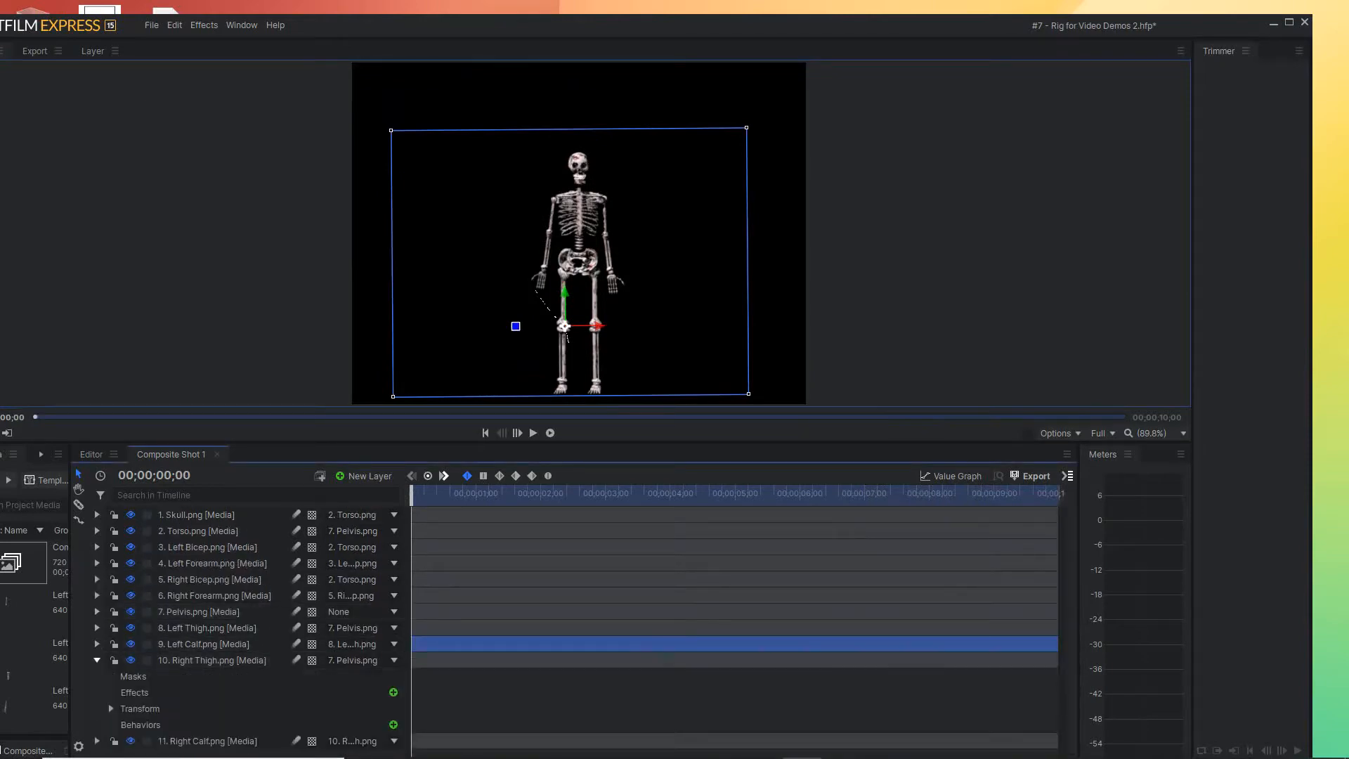
left_click(111, 708)
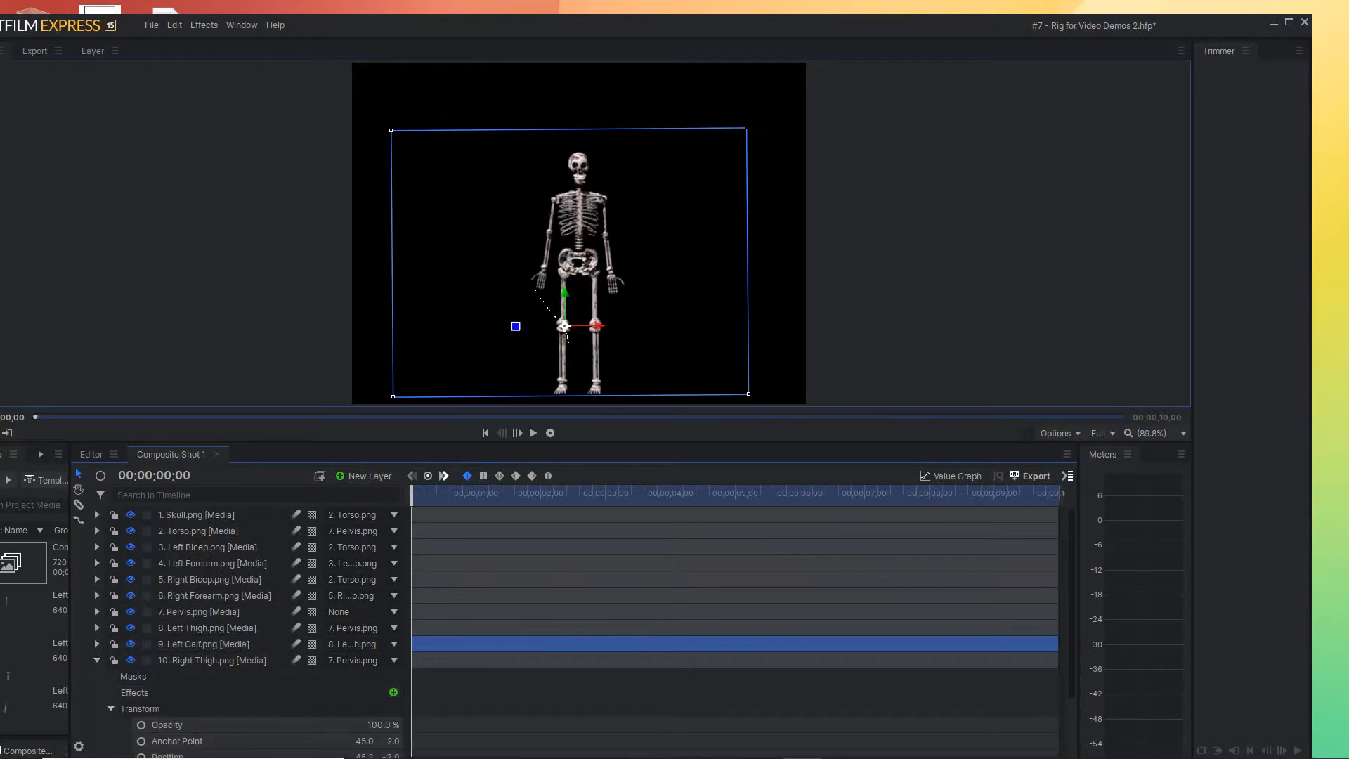
scroll(246, 633, "down", 3)
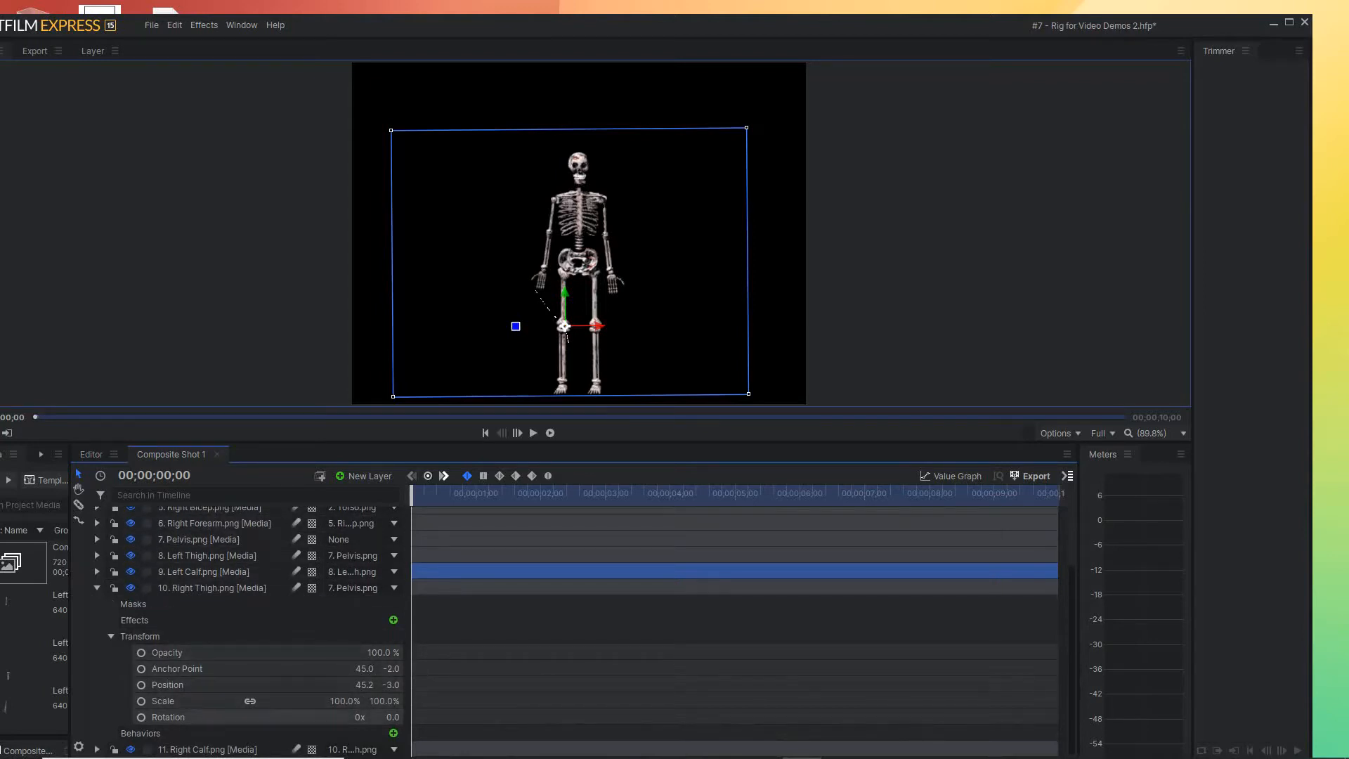
left_click(169, 717)
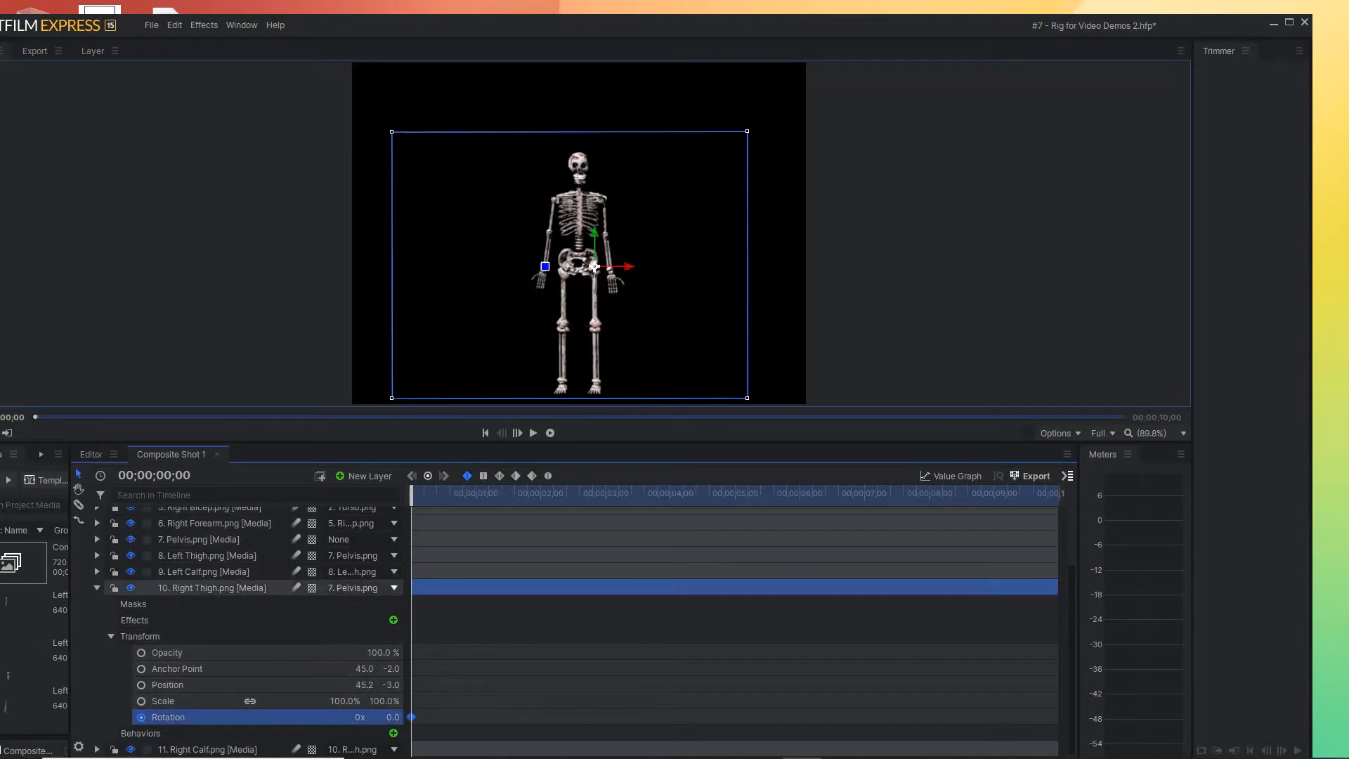
Rotate the right thigh to about 8.2° at 00;00;00;05 and move the playhead to 00;00;00;11
left_click_drag(412, 494, 423, 495)
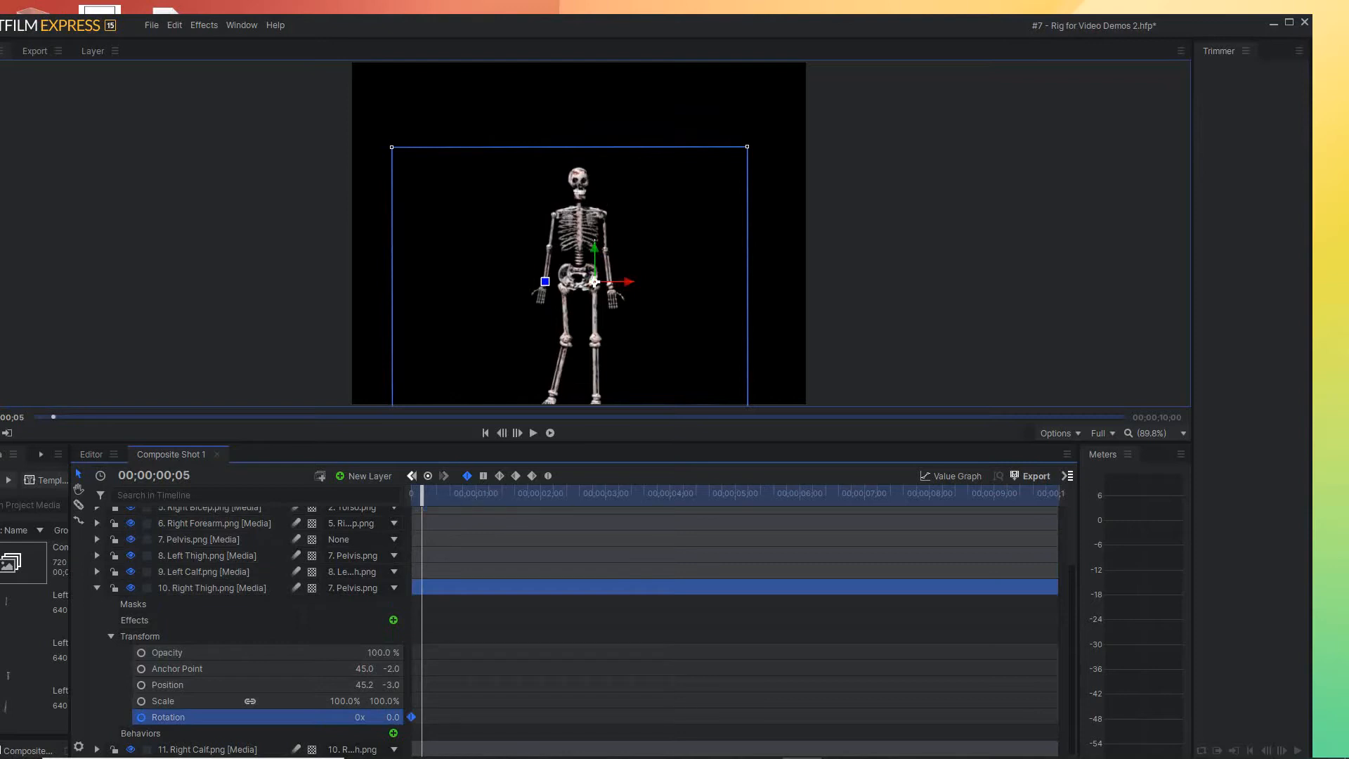
left_click_drag(546, 282, 546, 276)
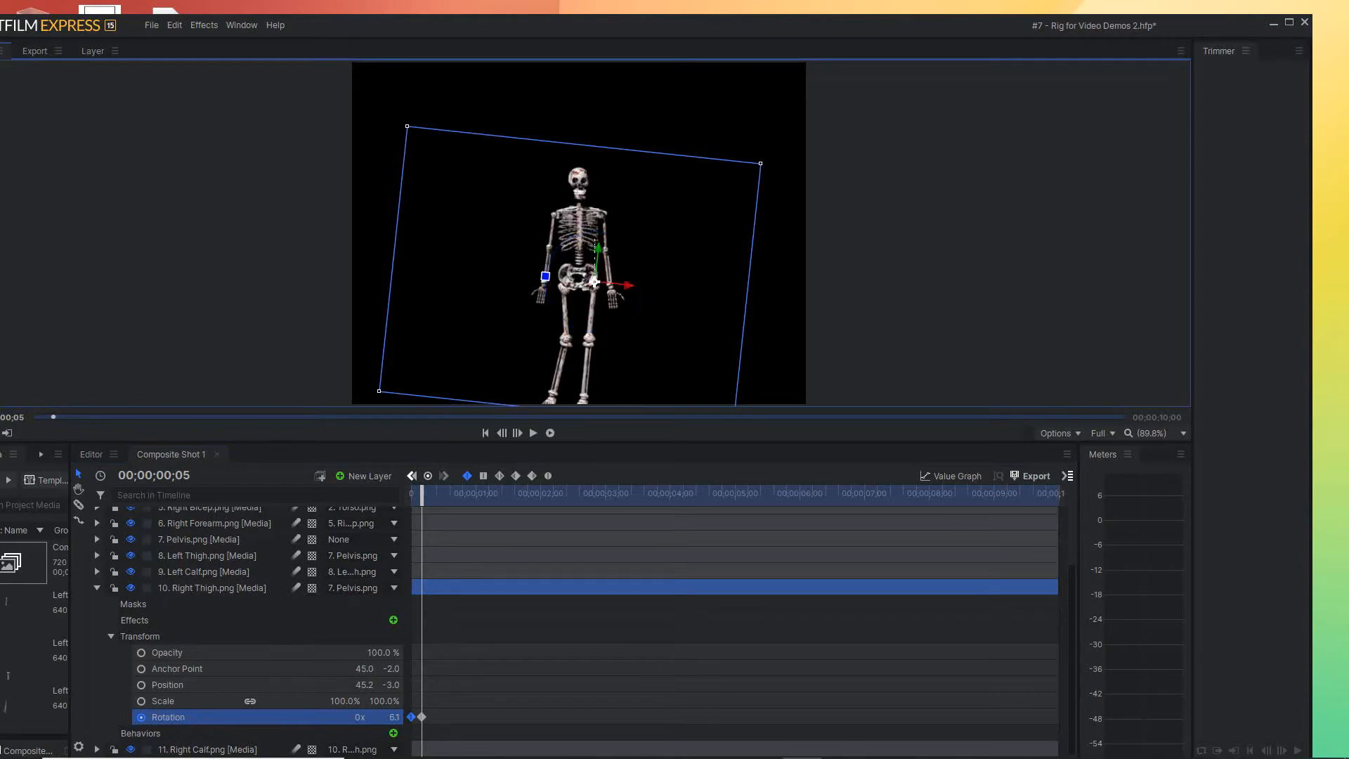
left_click_drag(545, 276, 545, 274)
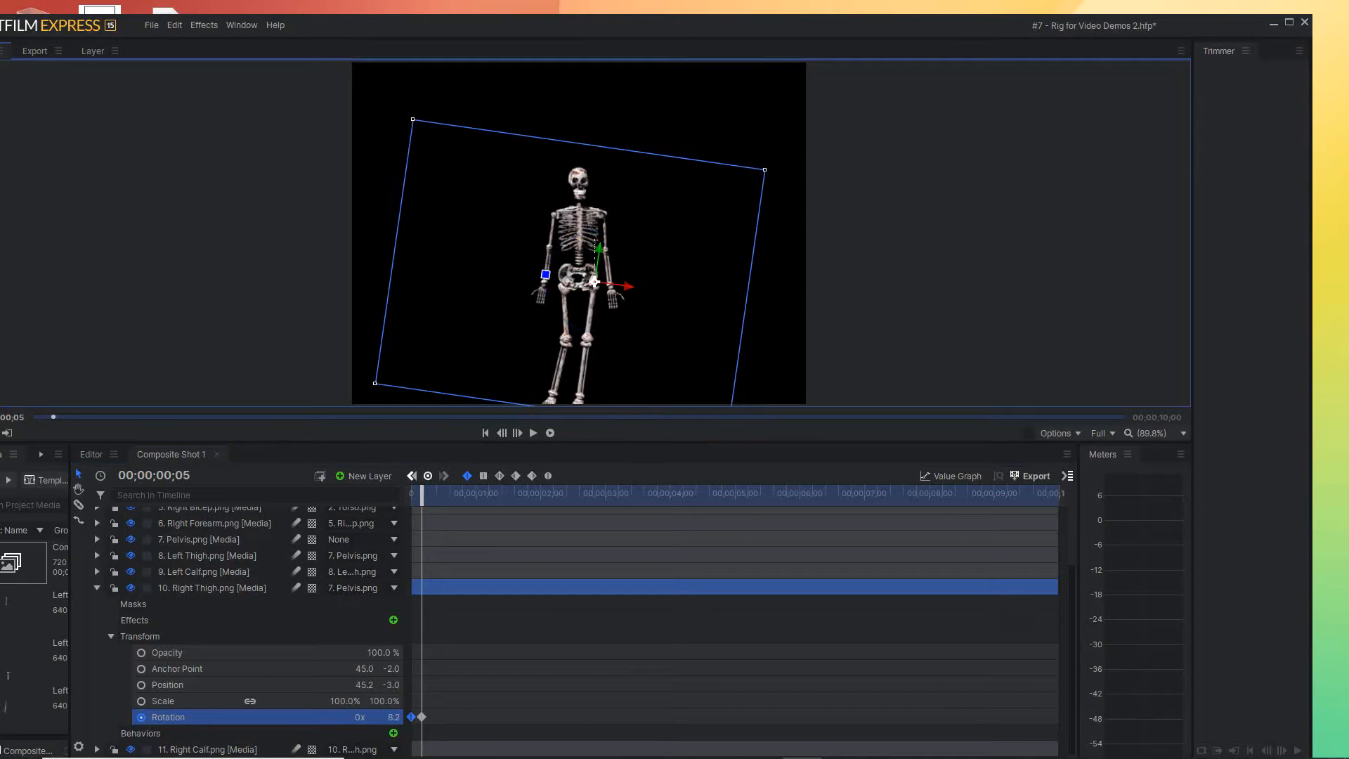
left_click_drag(421, 493, 436, 494)
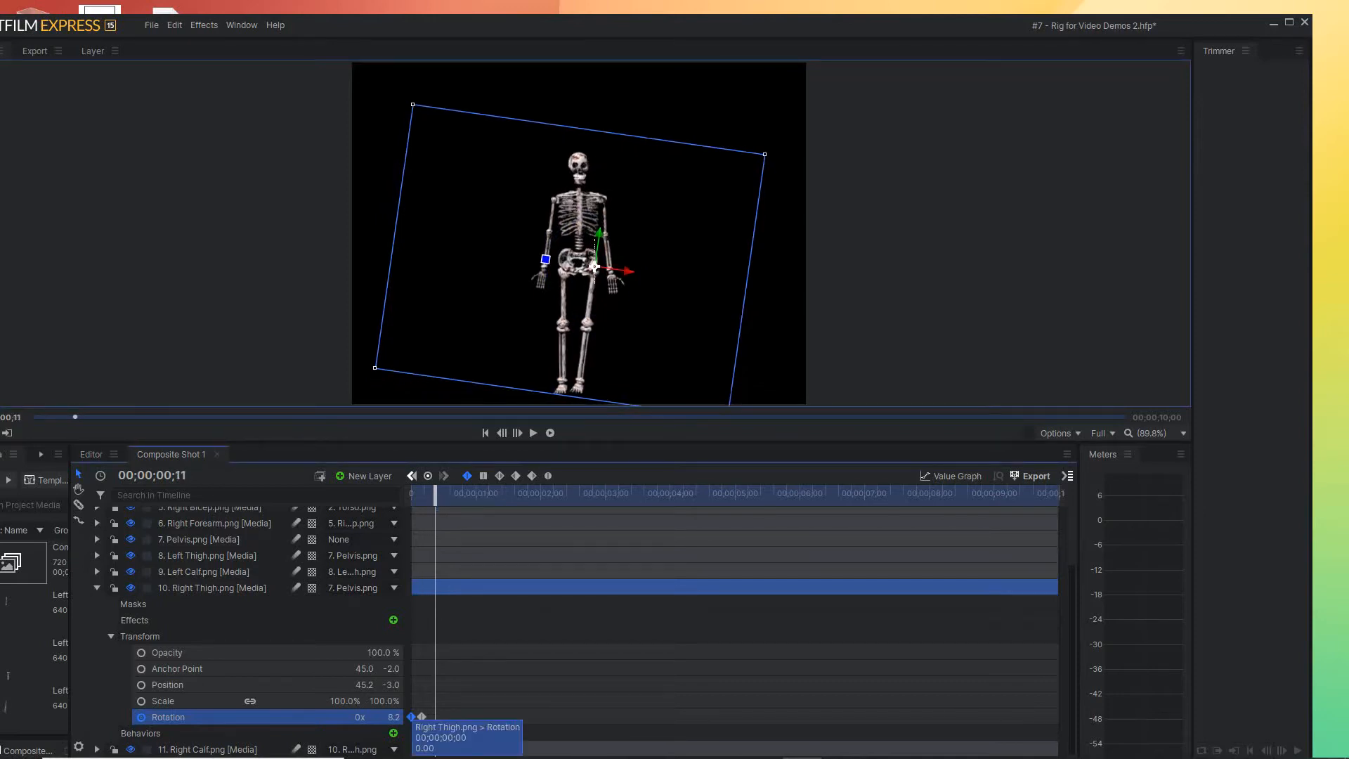
Copy the first Right Thigh Rotation keyframe to 00;00;00;11 and rotate the right thigh to about -31.1° at 00;00;00;17
left_click_drag(412, 717, 433, 717)
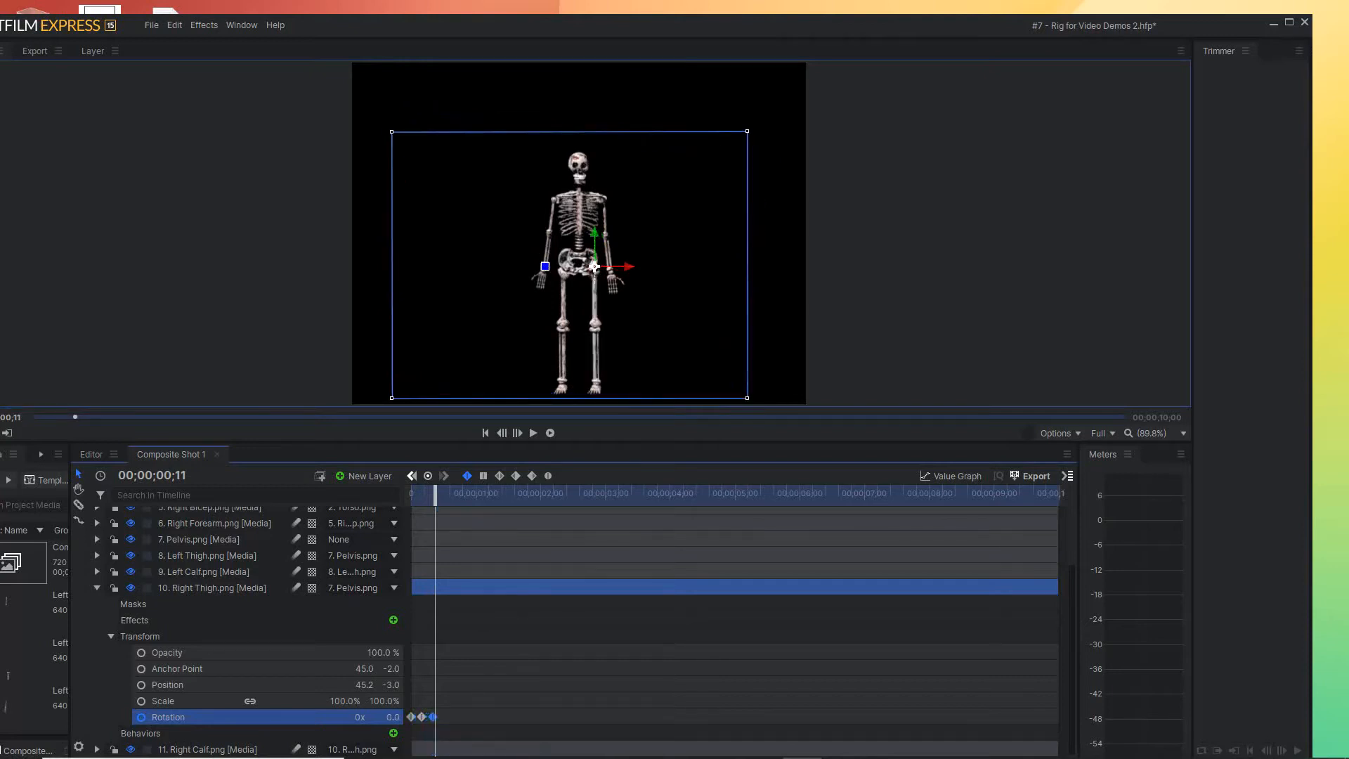
left_click_drag(435, 495, 448, 496)
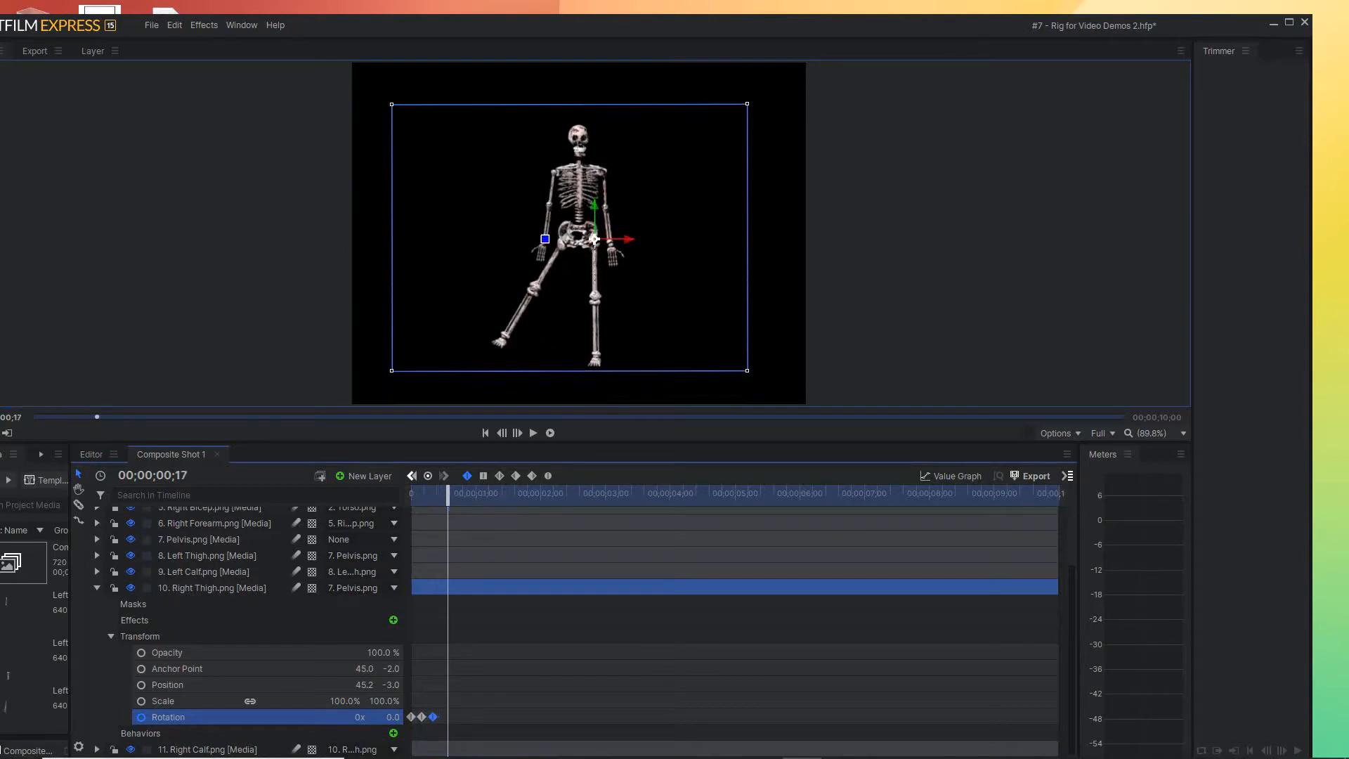
left_click_drag(545, 239, 553, 265)
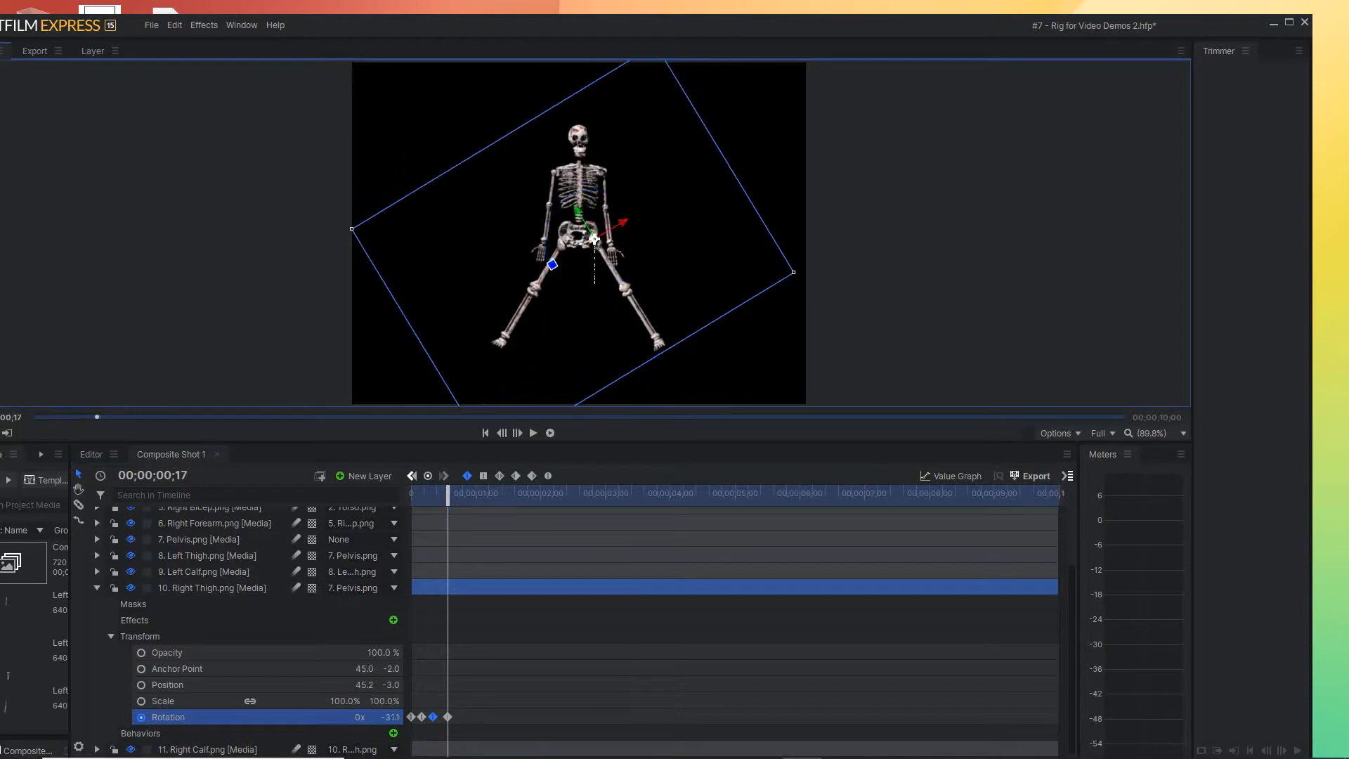
Copy the four Right Thigh Rotation keyframes as a group to 00;00;00;23 and return the playhead to the start
left_click_drag(448, 496, 462, 495)
left_click(454, 730)
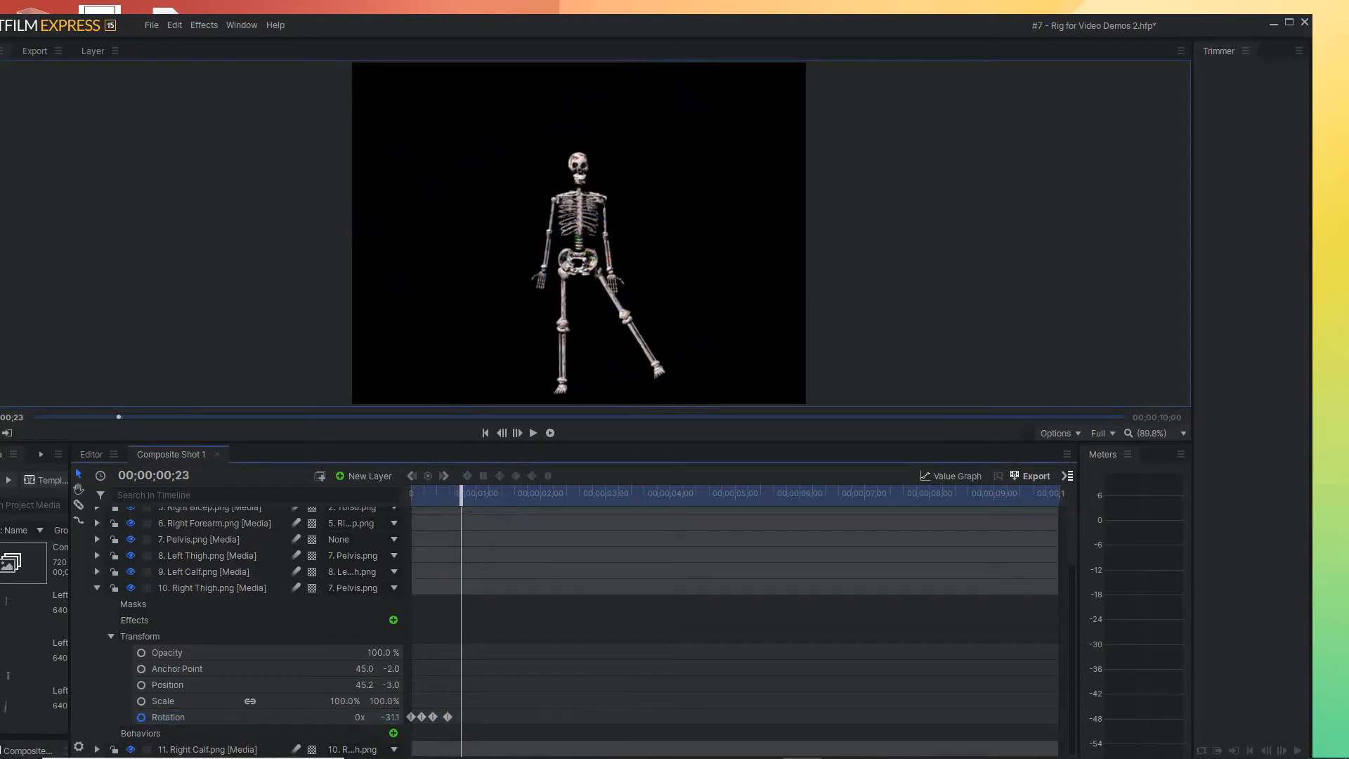
left_click(448, 717)
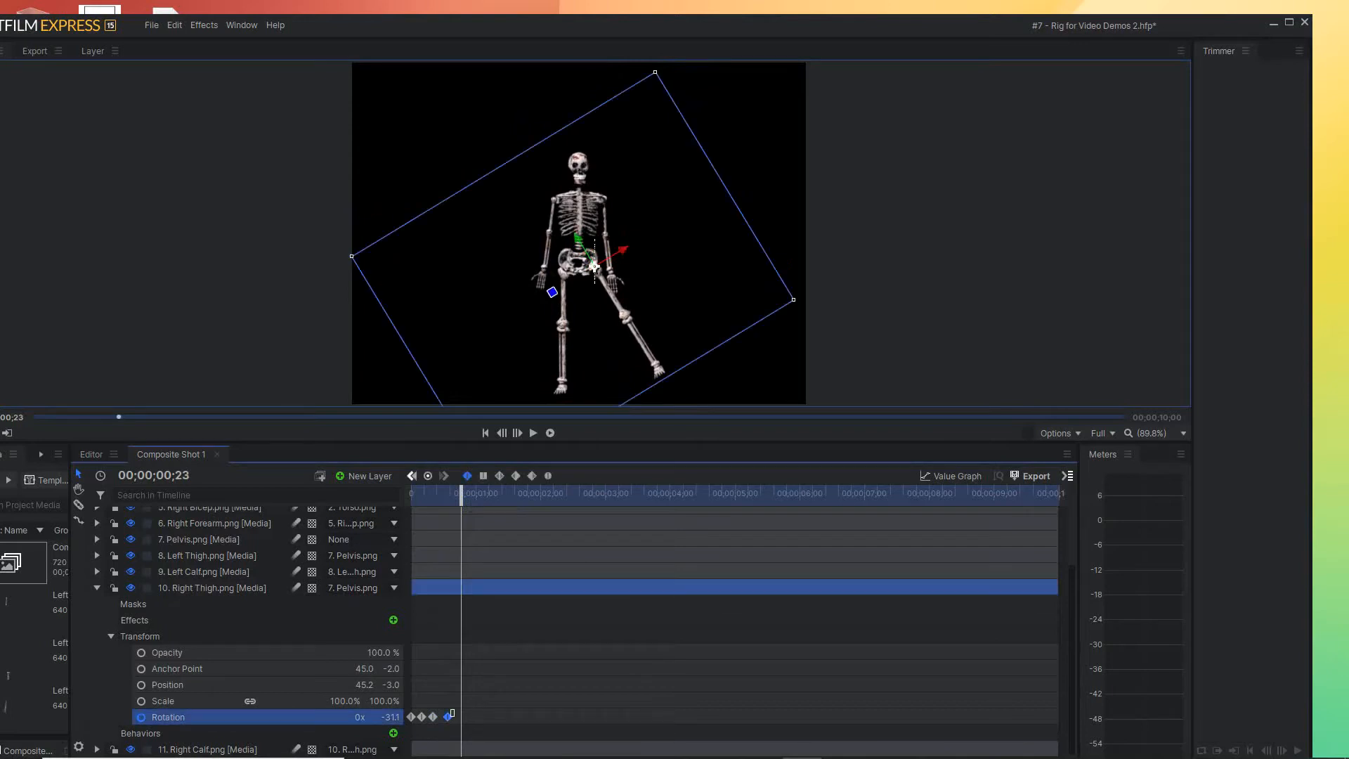
left_click_drag(410, 711, 461, 717)
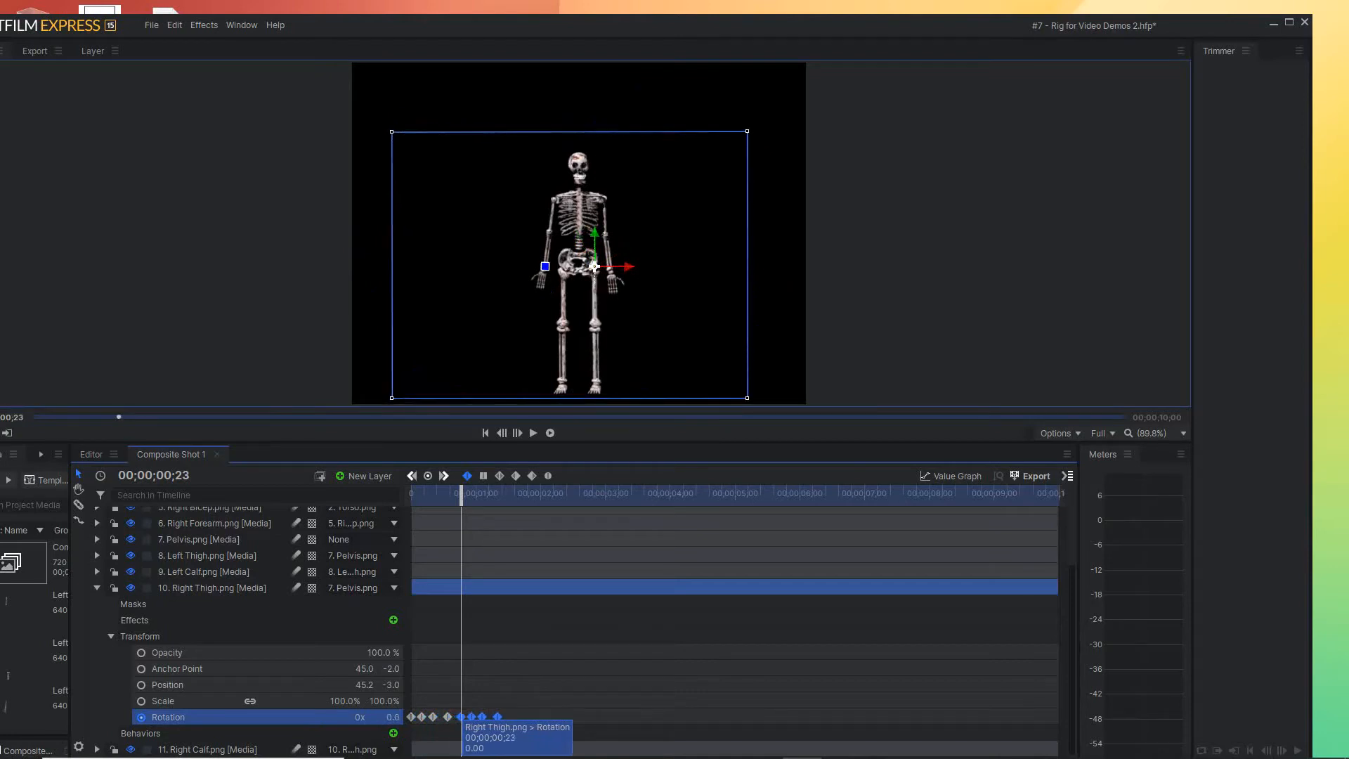
key("Home")
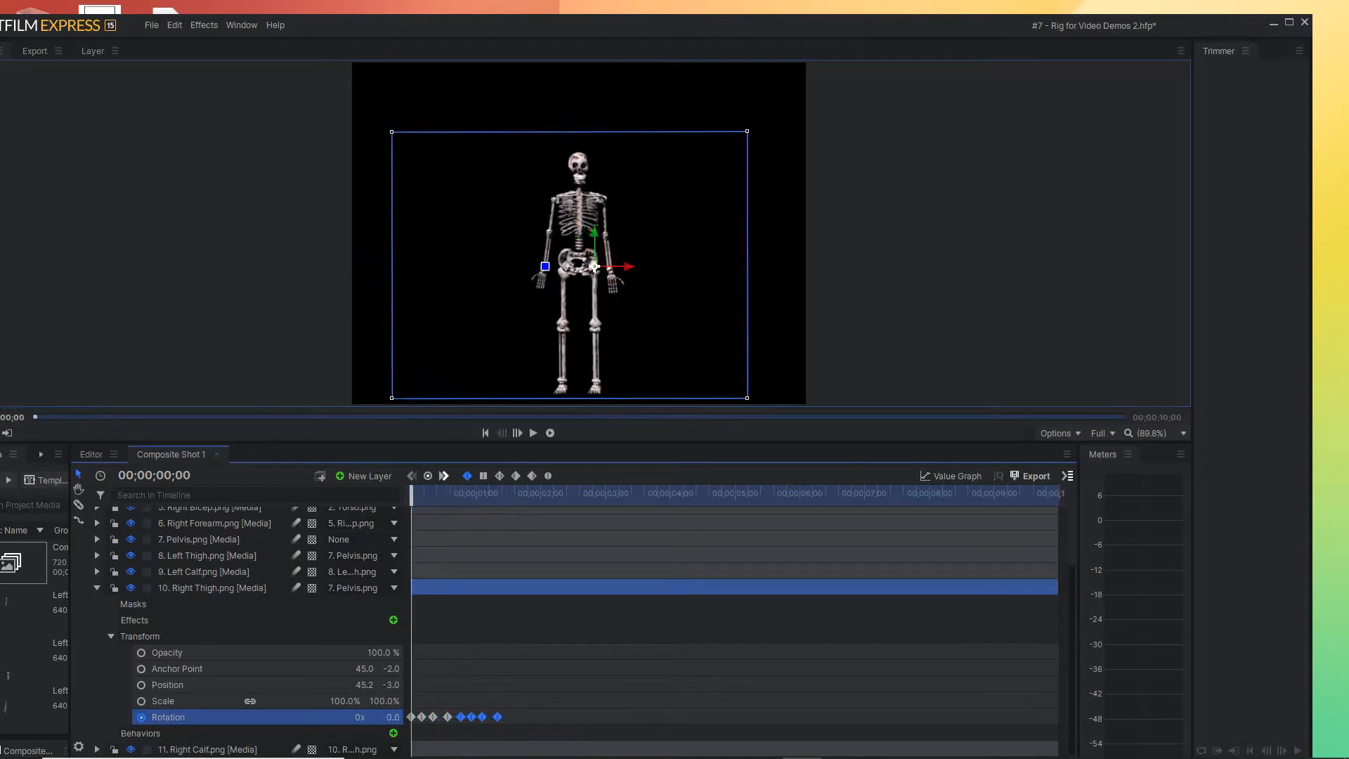
Paste another copy of the Right Thigh Rotation keyframe group at 00;00;01;16 and shift it slightly later
left_click_drag(413, 496, 510, 496)
left_click_drag(461, 717, 510, 717)
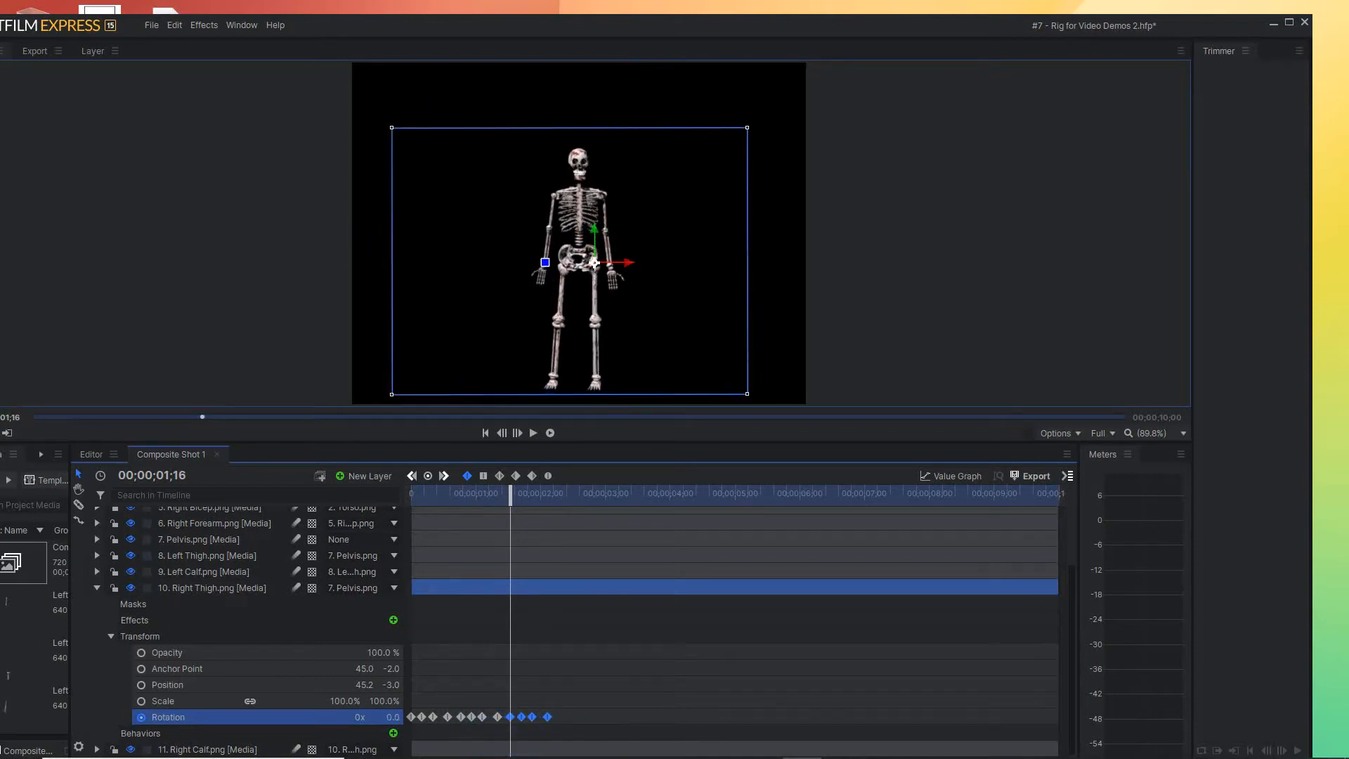
left_click_drag(511, 492, 485, 493)
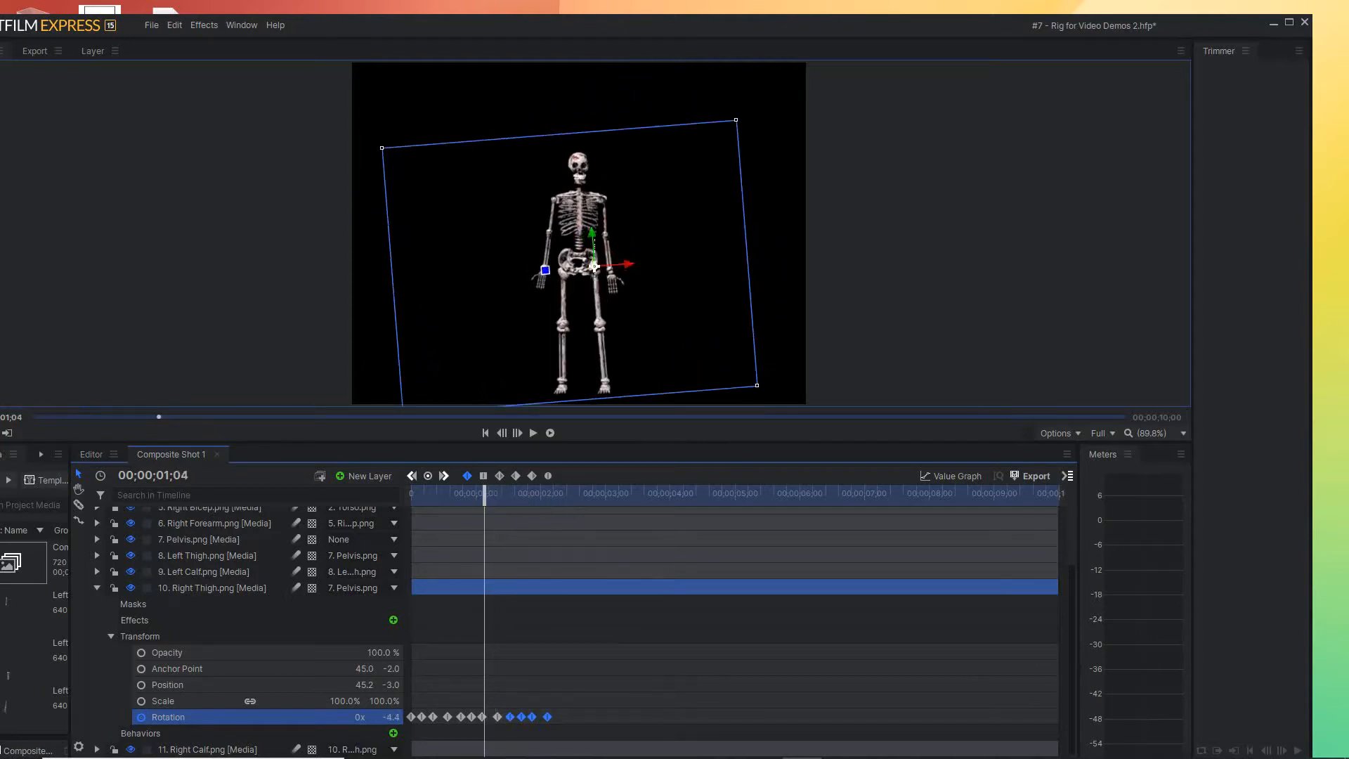
left_click_drag(510, 718, 513, 718)
Add copies of the Right Thigh Rotation keyframe group at 00;00;02;12 and 00;00;03;05
left_click_drag(484, 494, 566, 493)
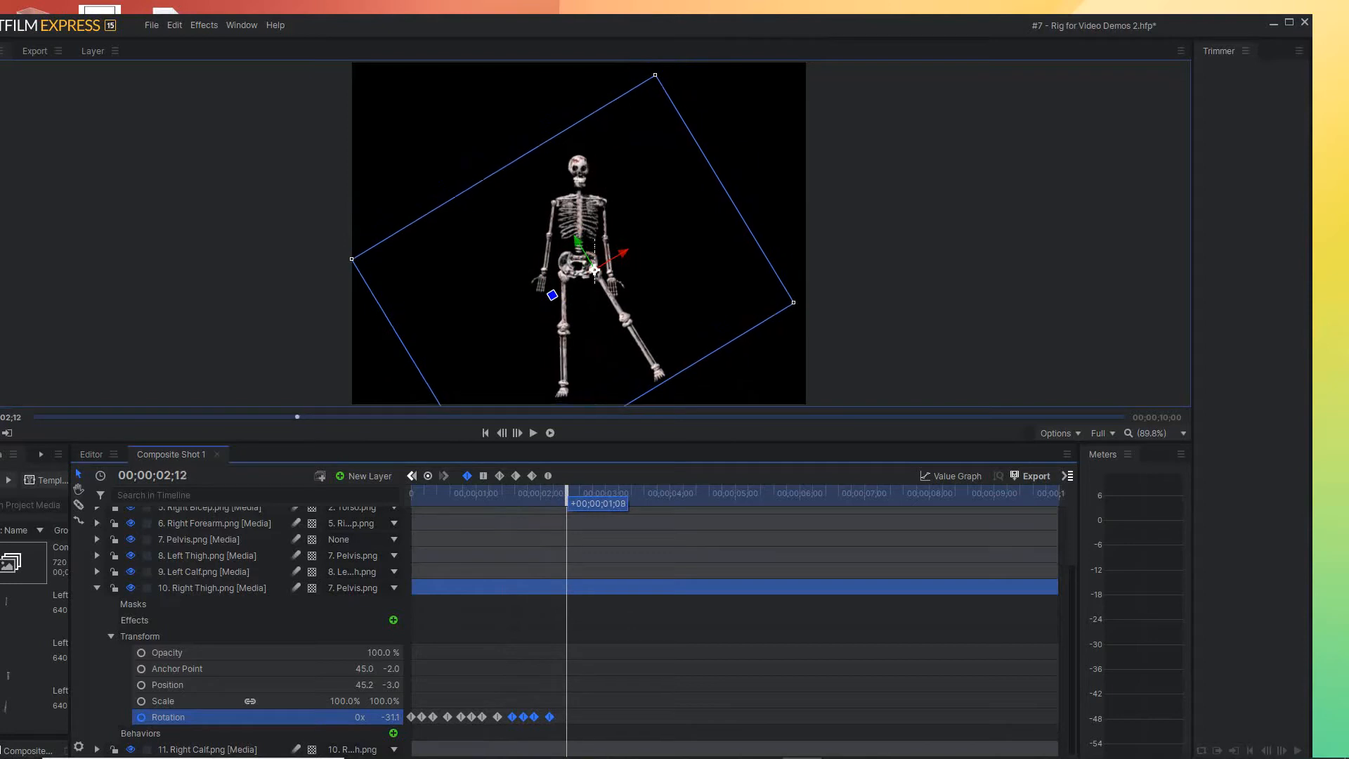
left_click_drag(512, 716, 552, 717)
left_click_drag(564, 717, 567, 717)
left_click_drag(566, 495, 616, 496)
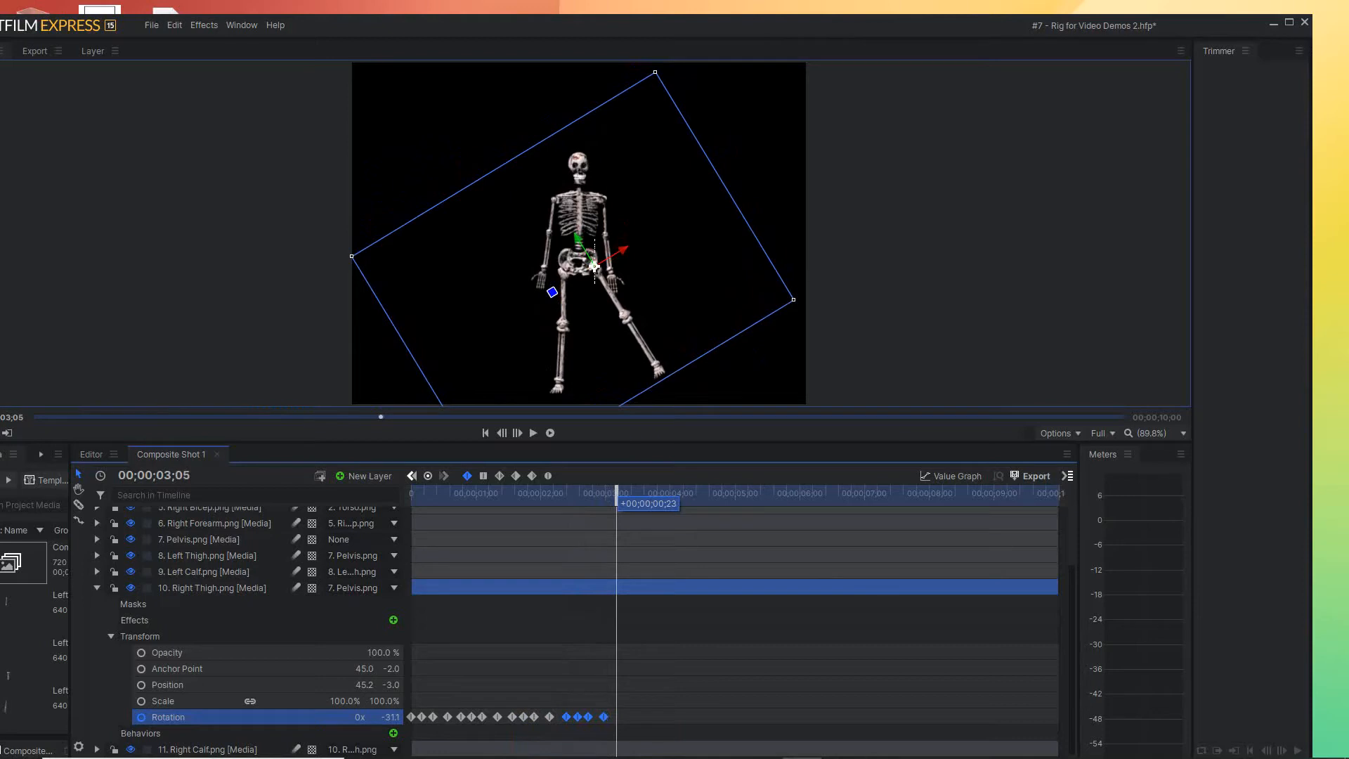
left_click_drag(566, 717, 616, 716)
Add another copy of the Right Thigh Rotation keyframe group and adjust its start to about four seconds
left_click_drag(616, 493, 673, 495)
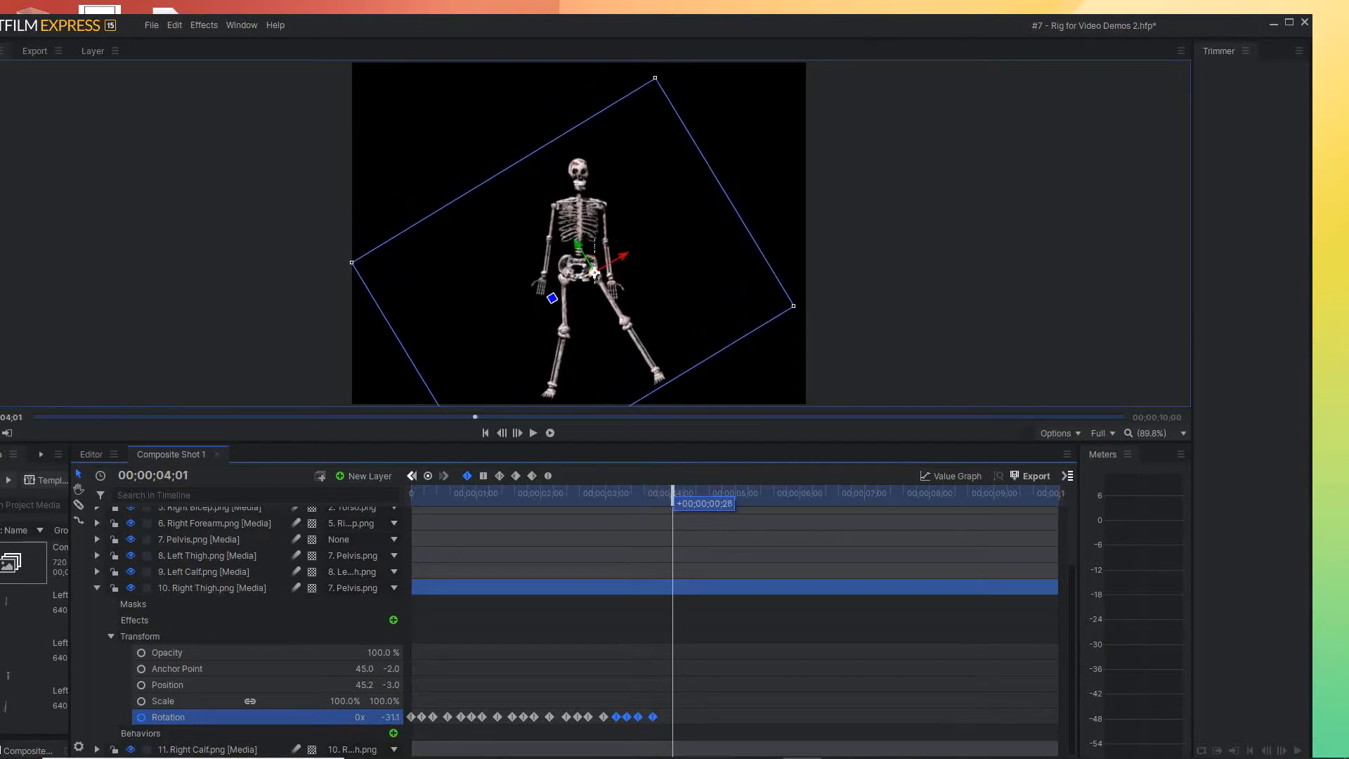
left_click_drag(616, 717, 660, 717)
left_click_drag(673, 496, 705, 497)
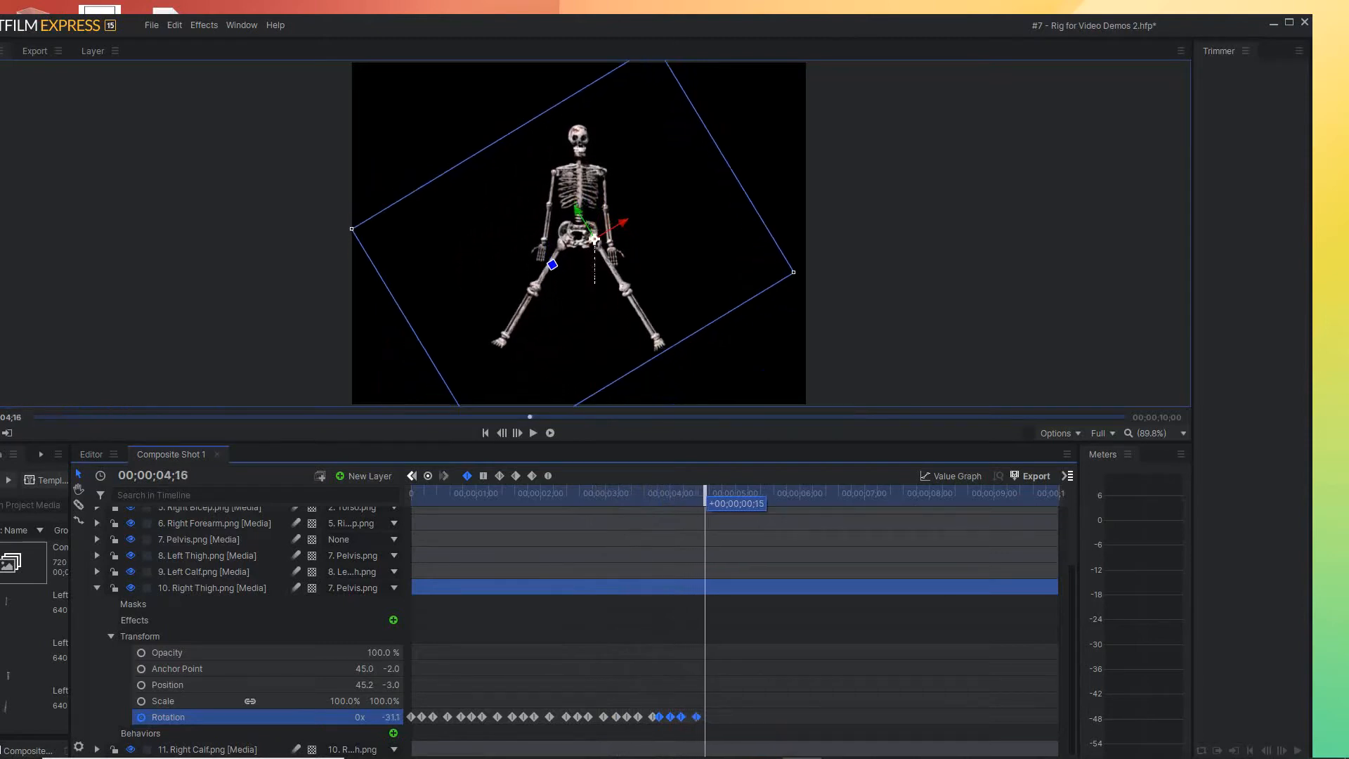
left_click_drag(660, 717, 668, 716)
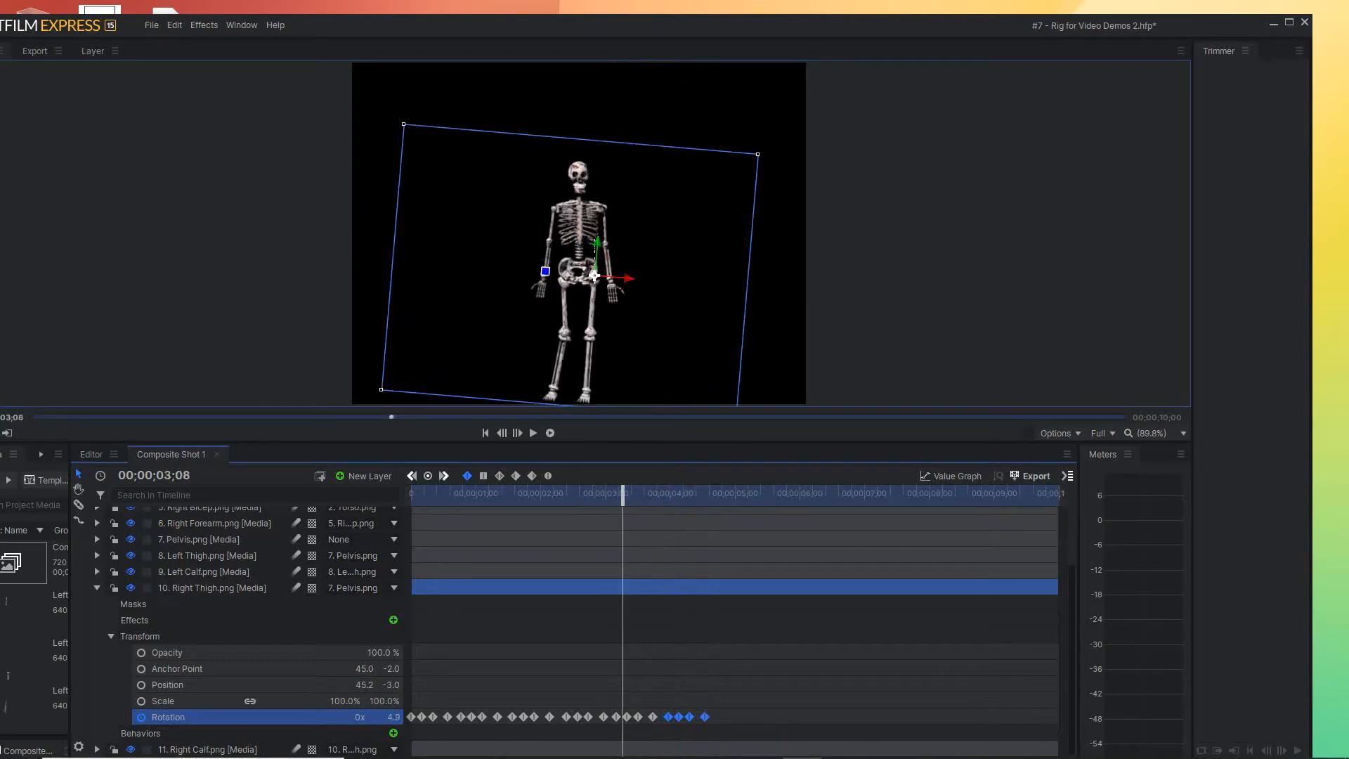
Repeat the Right Thigh Rotation keyframe group just before 00;00;04;25 and at 00;00;05;18
left_click_drag(622, 497, 724, 497)
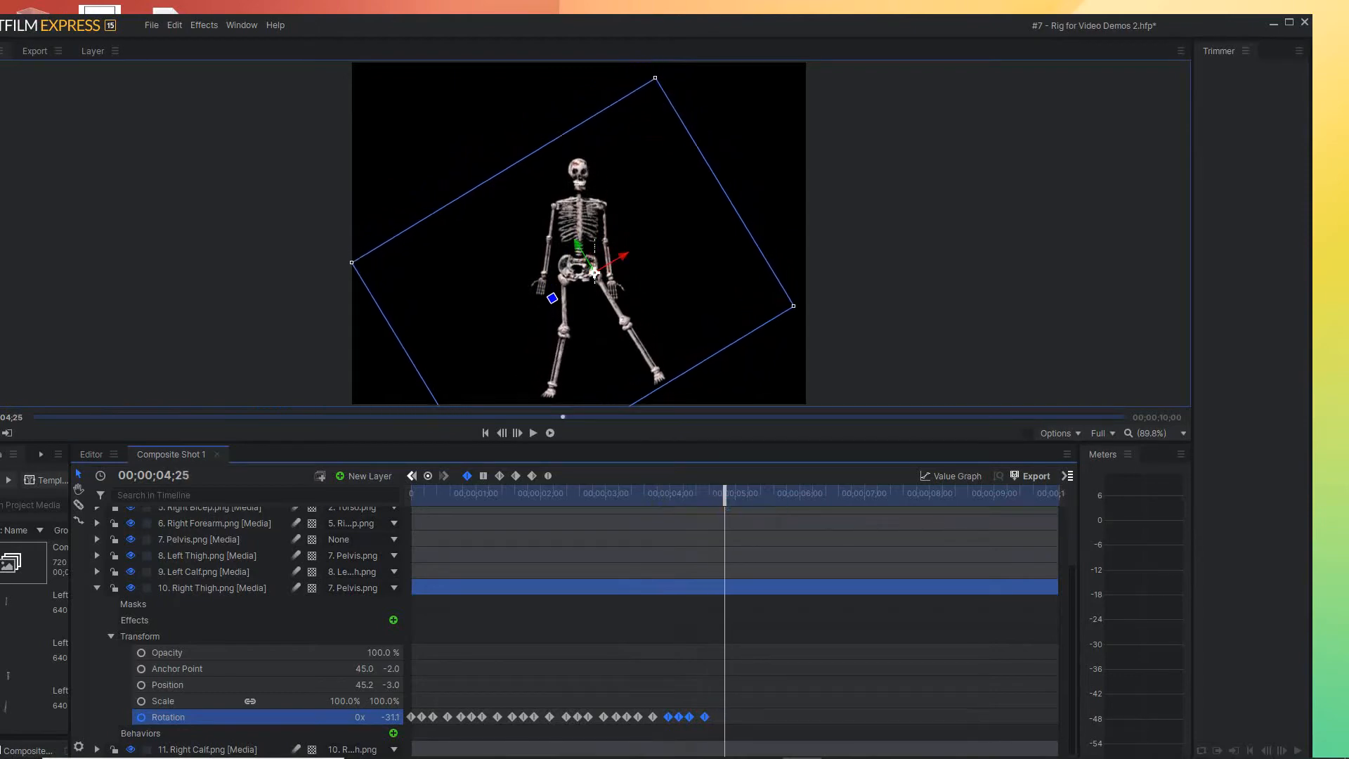
left_click_drag(672, 717, 720, 717)
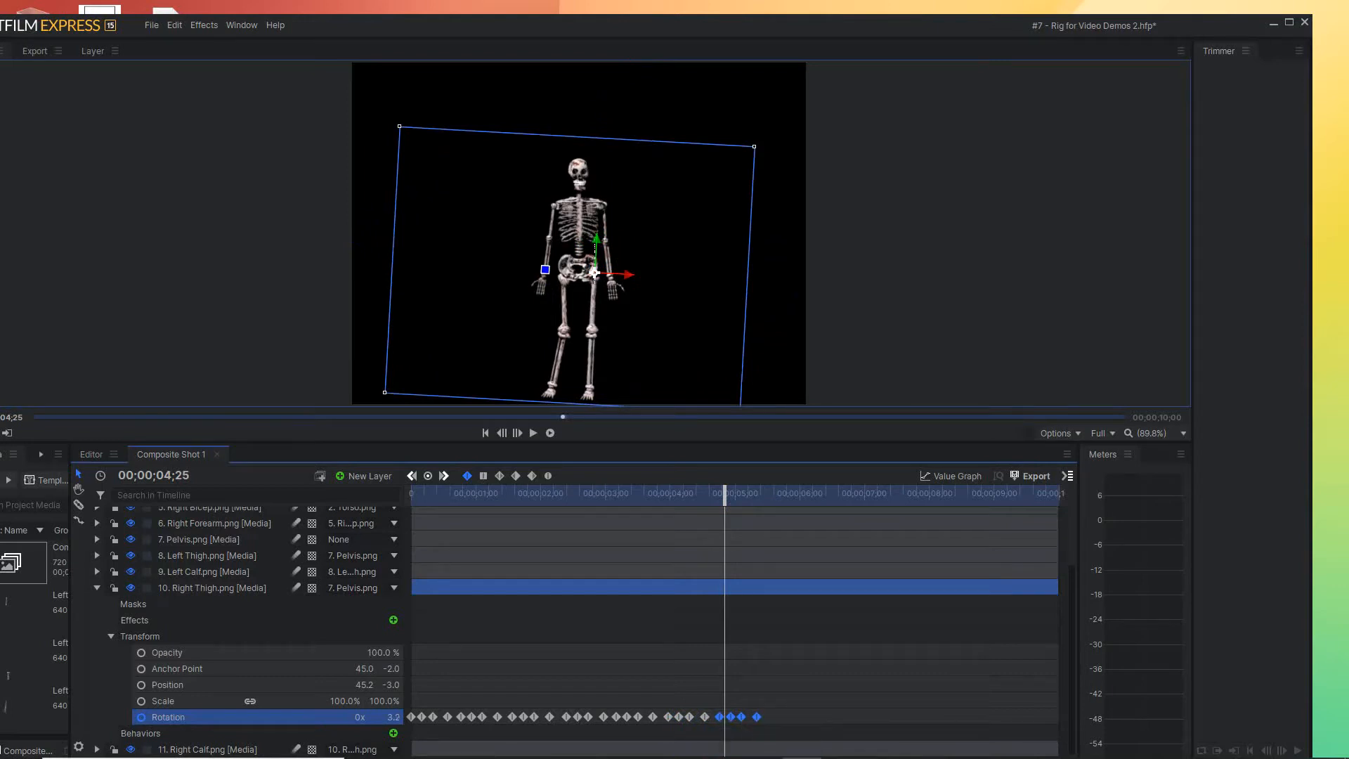
left_click_drag(725, 493, 789, 493)
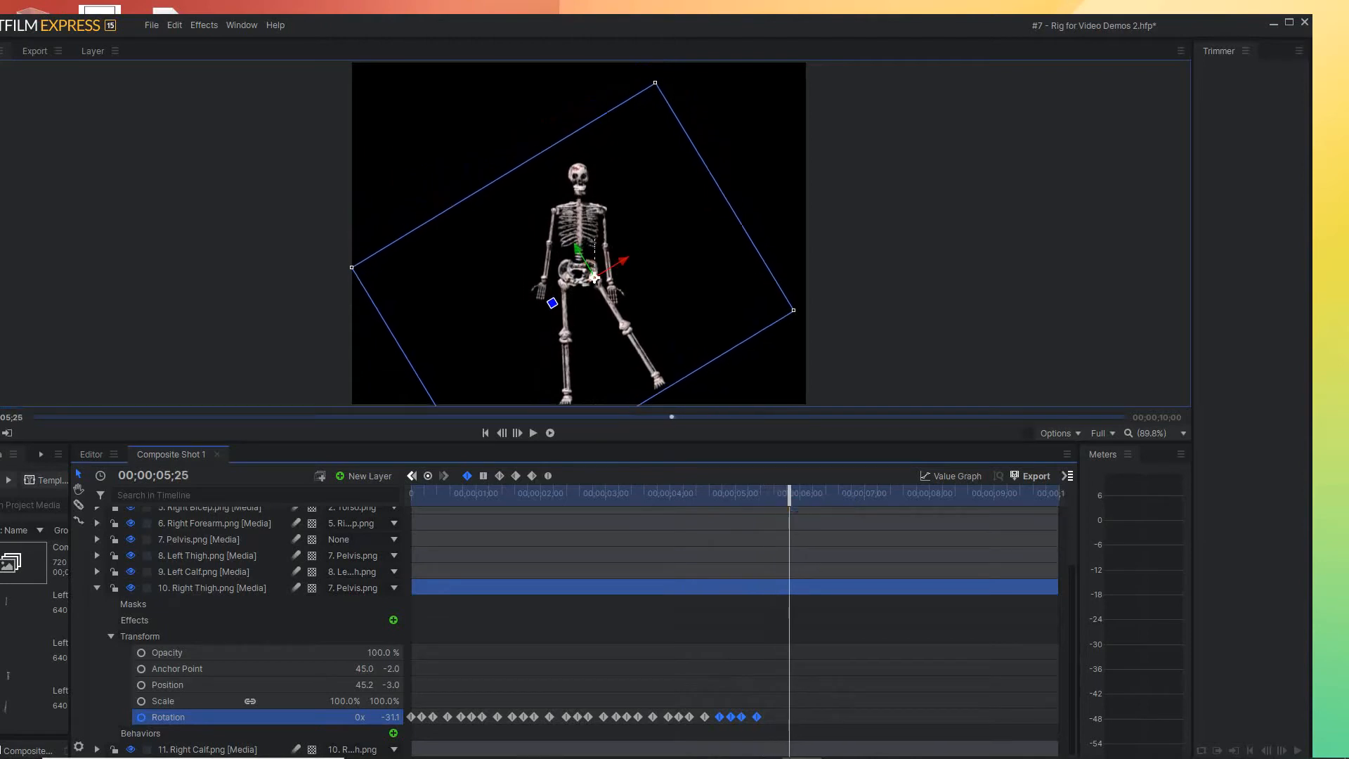
left_click_drag(720, 717, 773, 717)
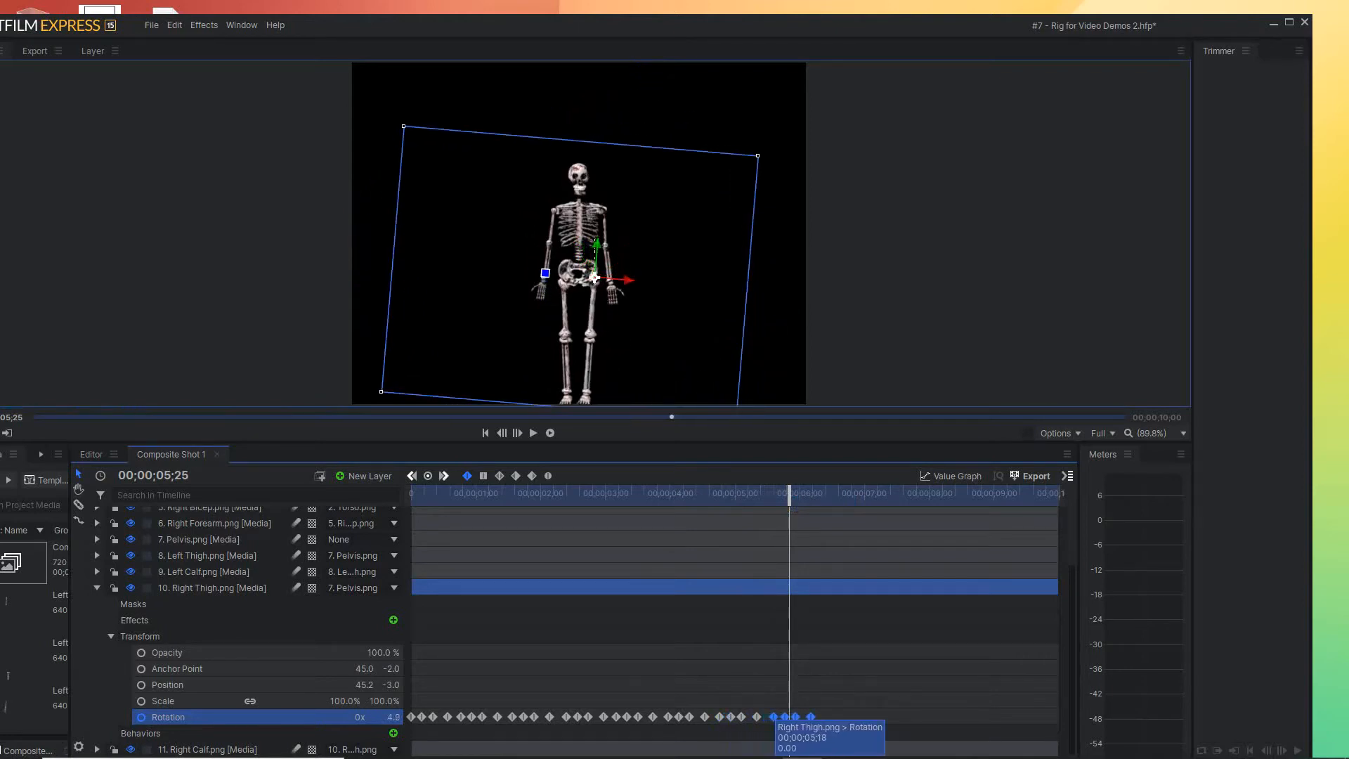
Repeat the Right Thigh Rotation keyframe group at 00;00;06;11 and at about 00;00;07;05
left_click_drag(789, 492, 824, 492)
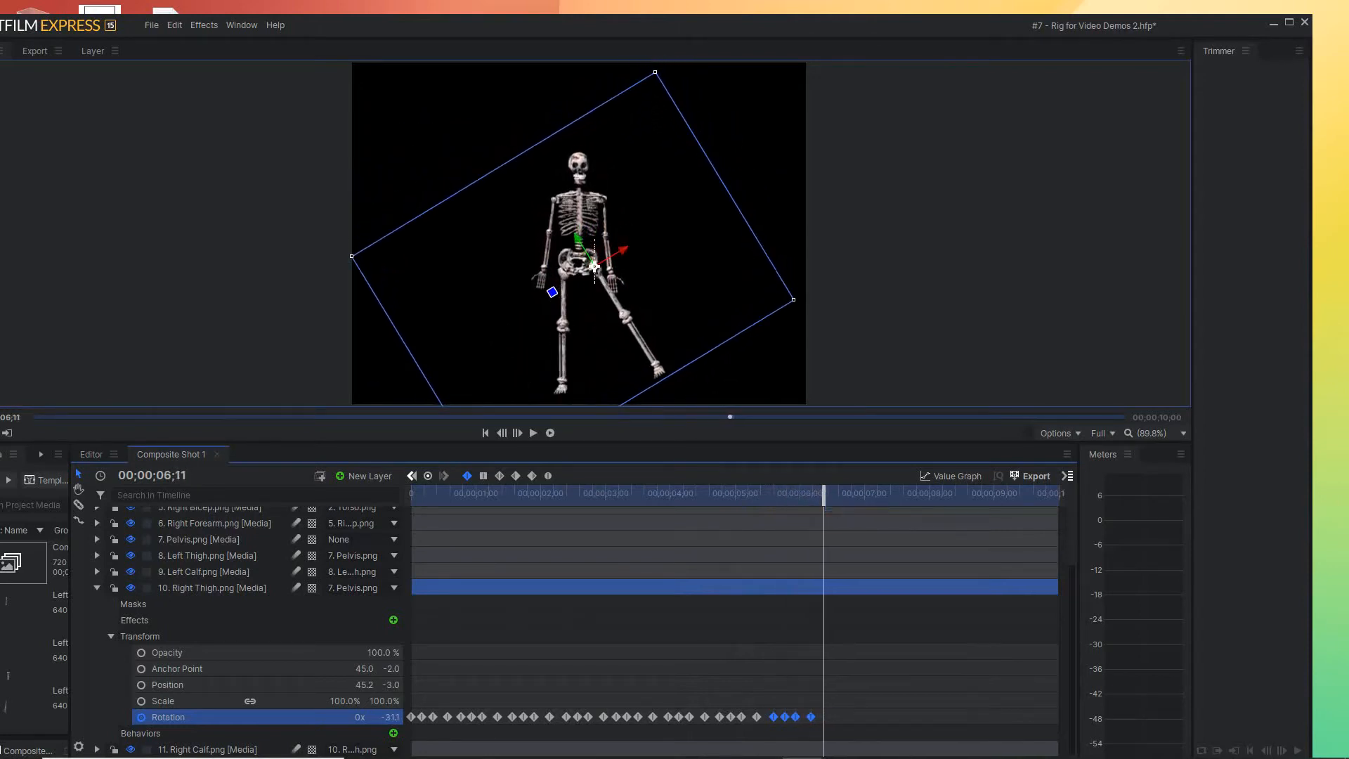
left_click_drag(775, 717, 824, 717)
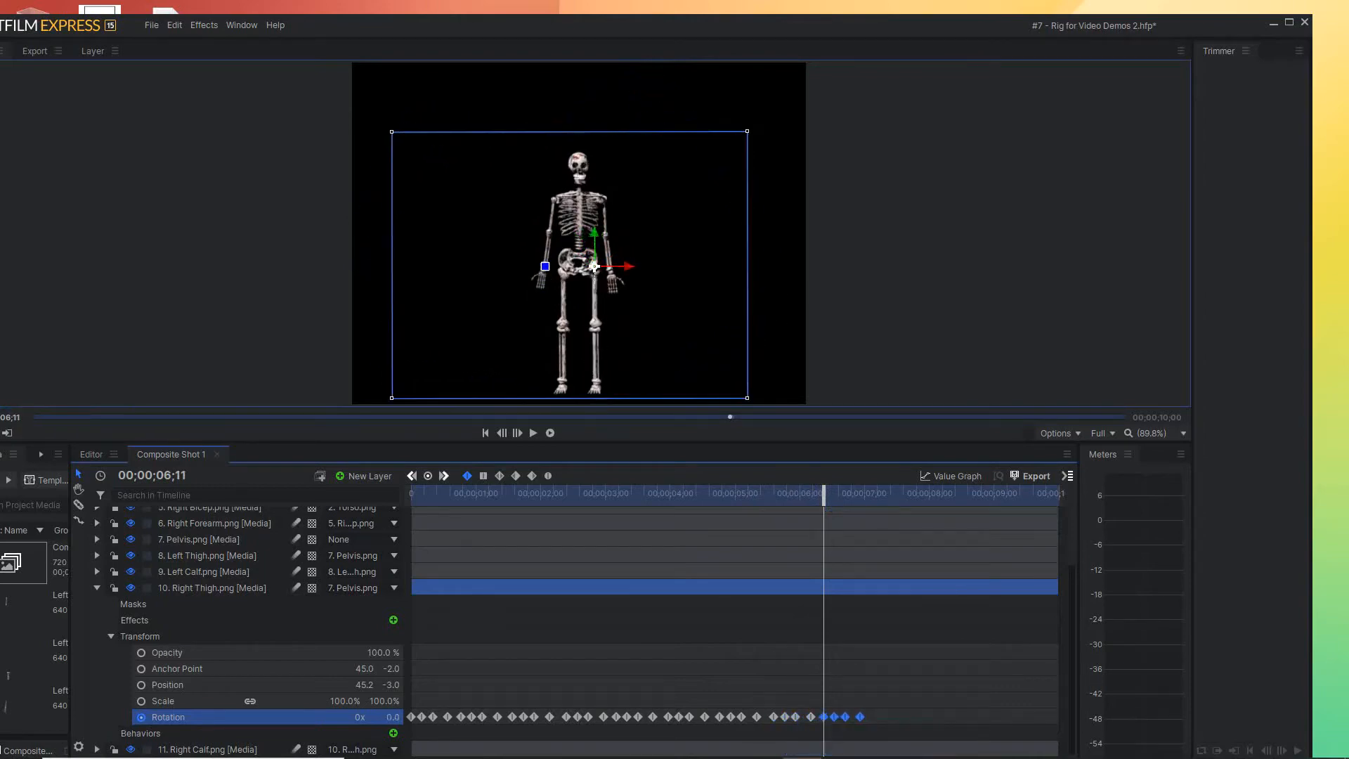
left_click_drag(823, 492, 878, 495)
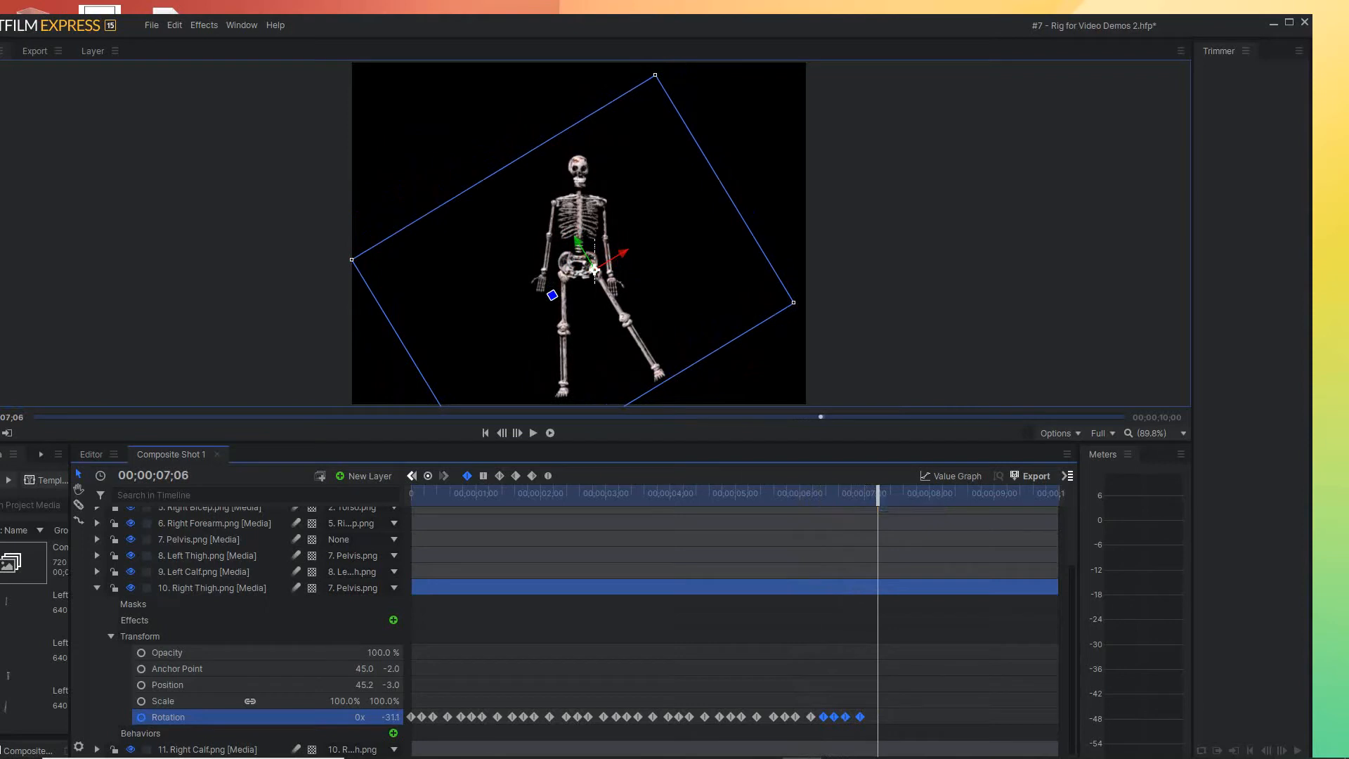
left_click_drag(824, 717, 876, 718)
Repeat the Right Thigh Rotation keyframe group at 00;00;08;00 and 00;00;08;25
left_click_drag(877, 494, 930, 494)
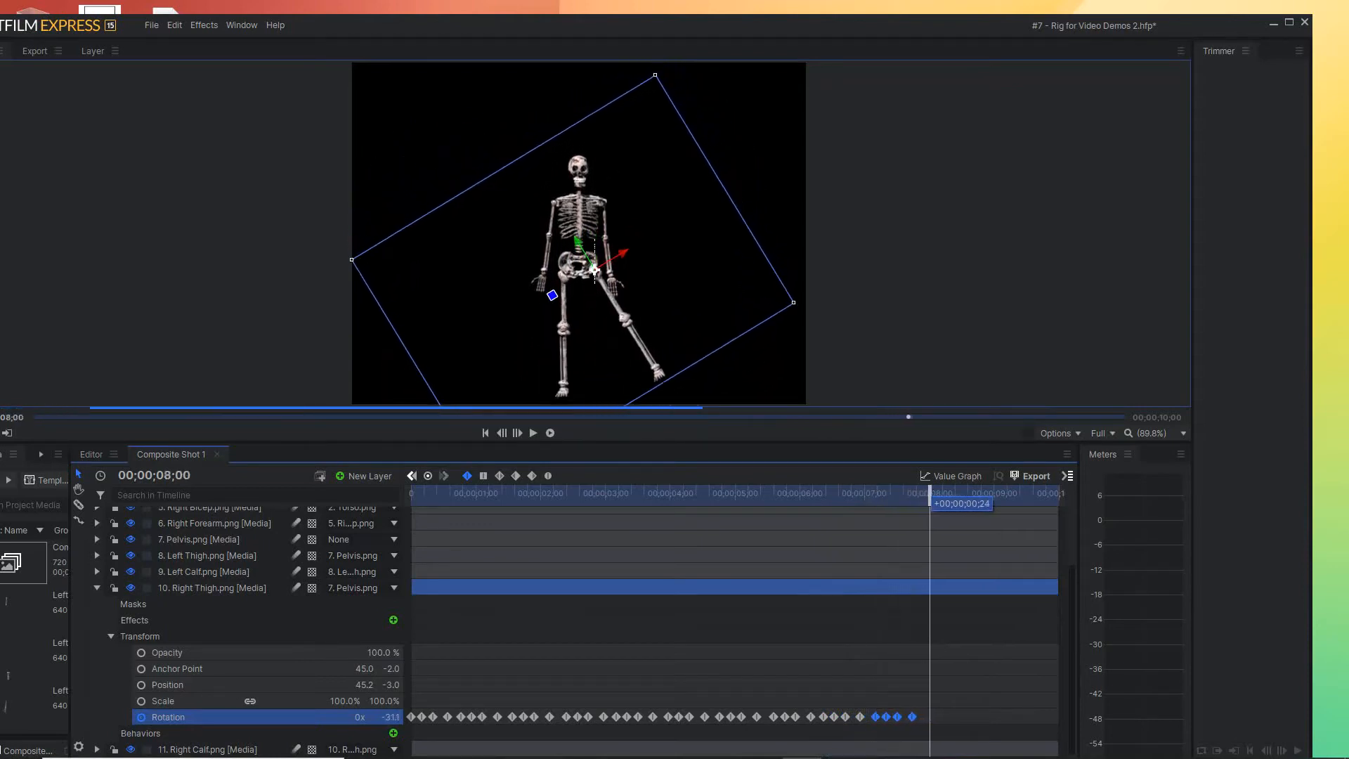
left_click_drag(875, 717, 928, 717)
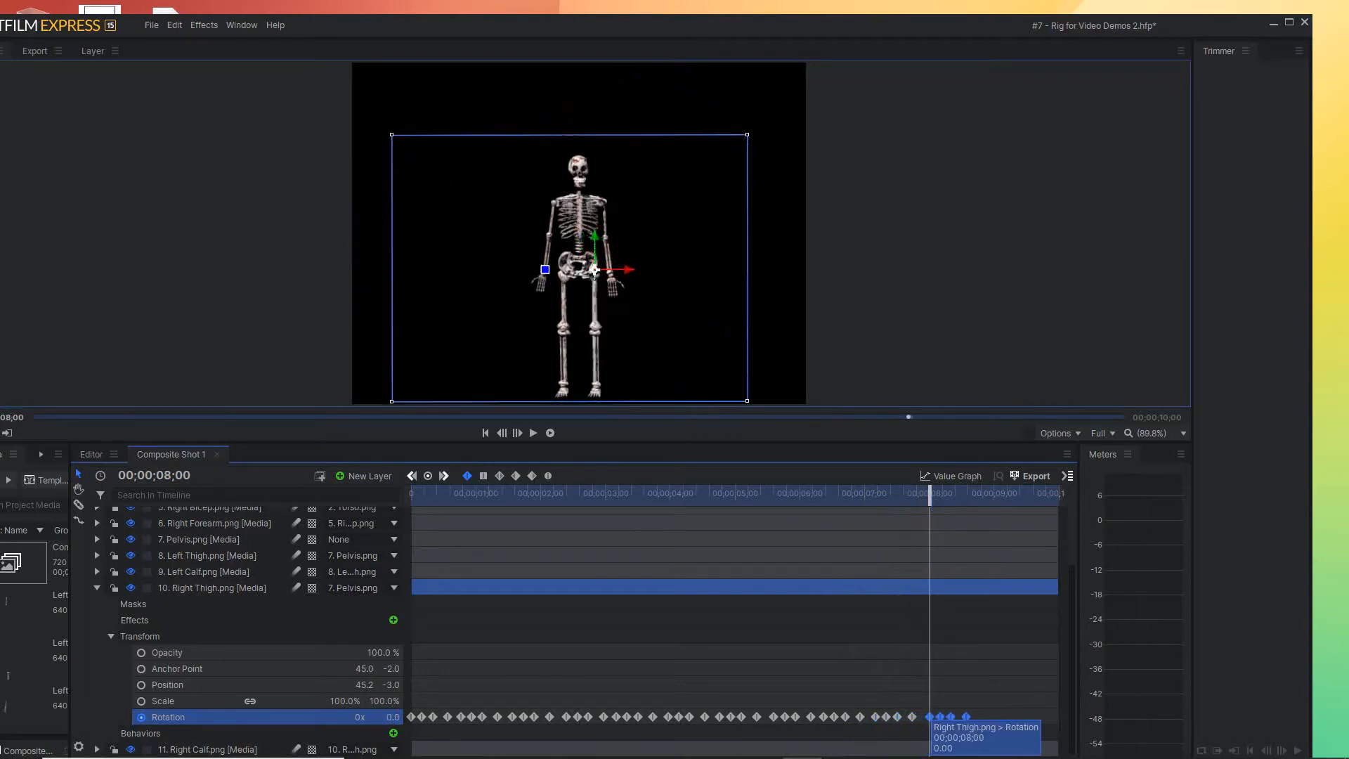
left_click_drag(930, 495, 984, 496)
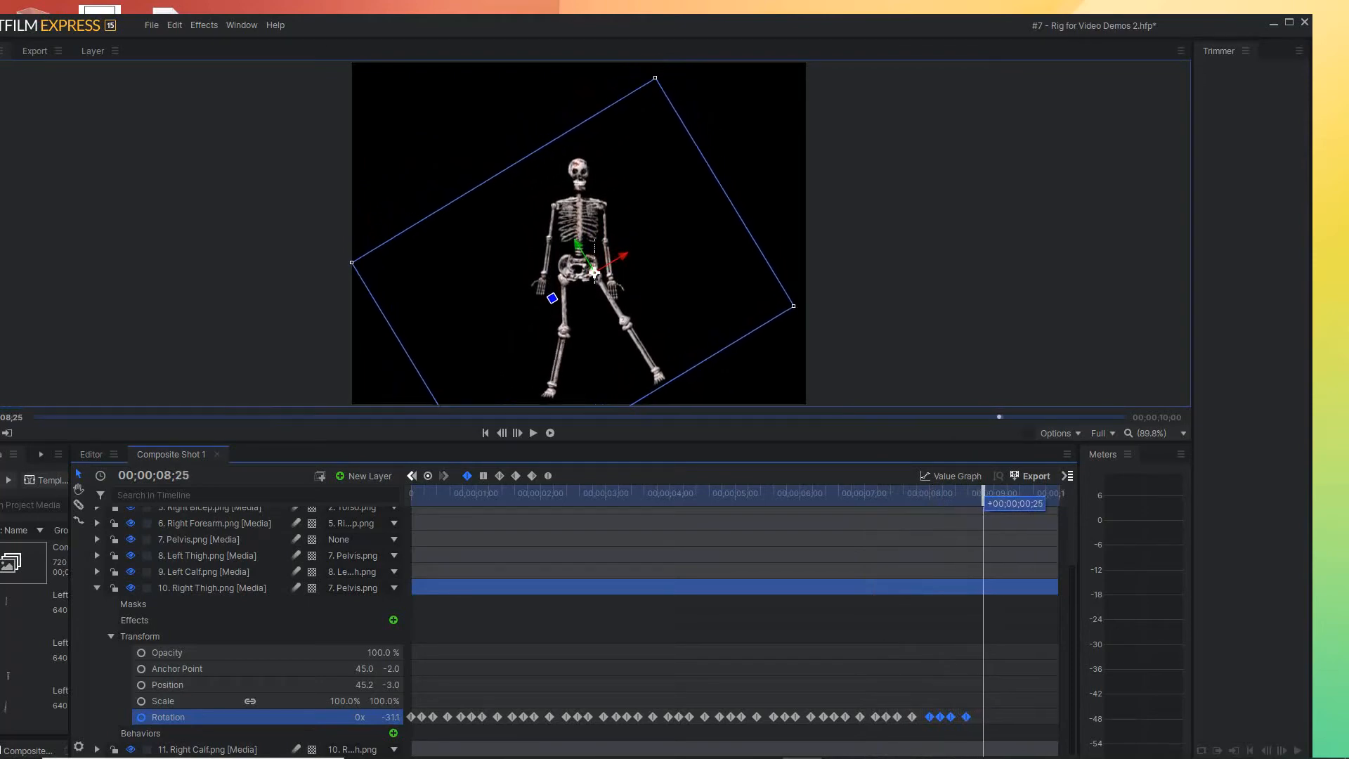
left_click_drag(930, 716, 983, 717)
Play the animation from the start to check the right thigh motion, and return the playhead to 00;00;00;00
left_click_drag(983, 496, 1029, 496)
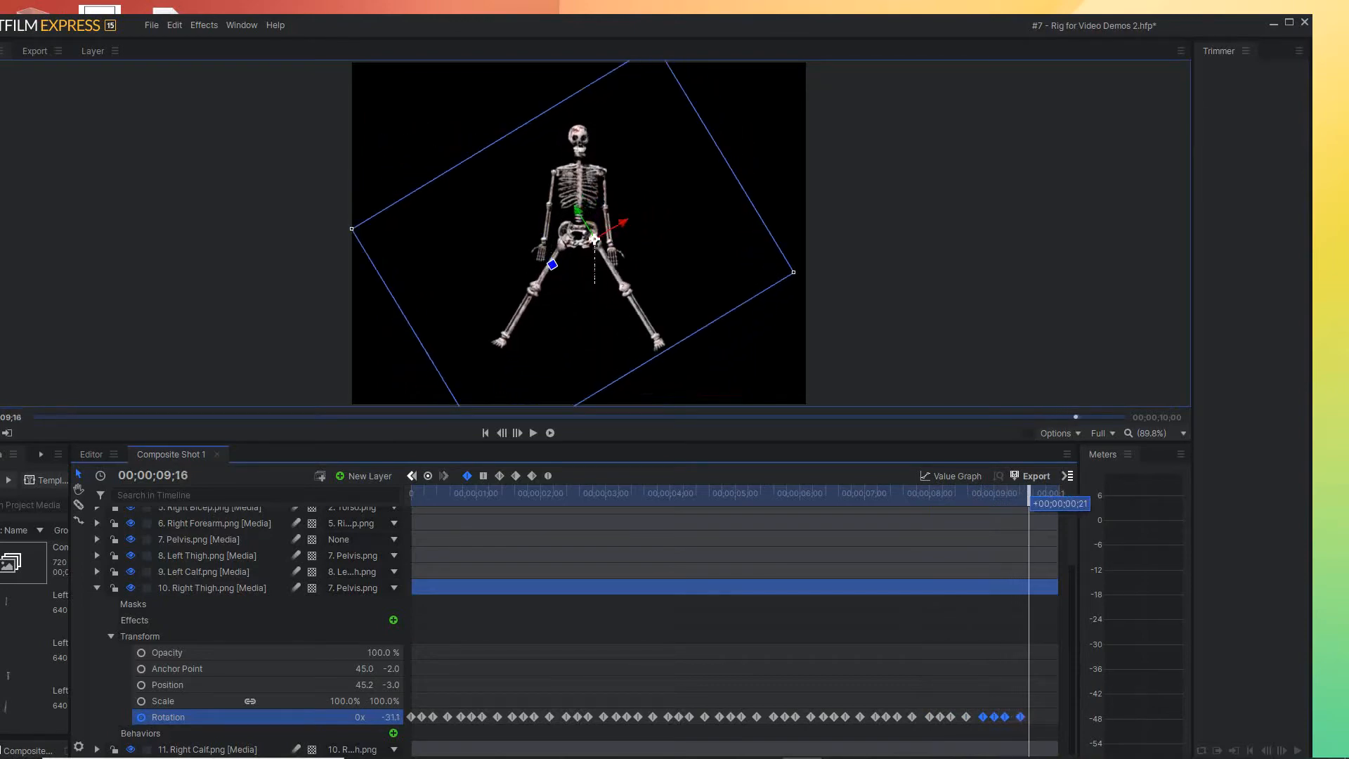
left_click_drag(1024, 495, 412, 496)
key("space")
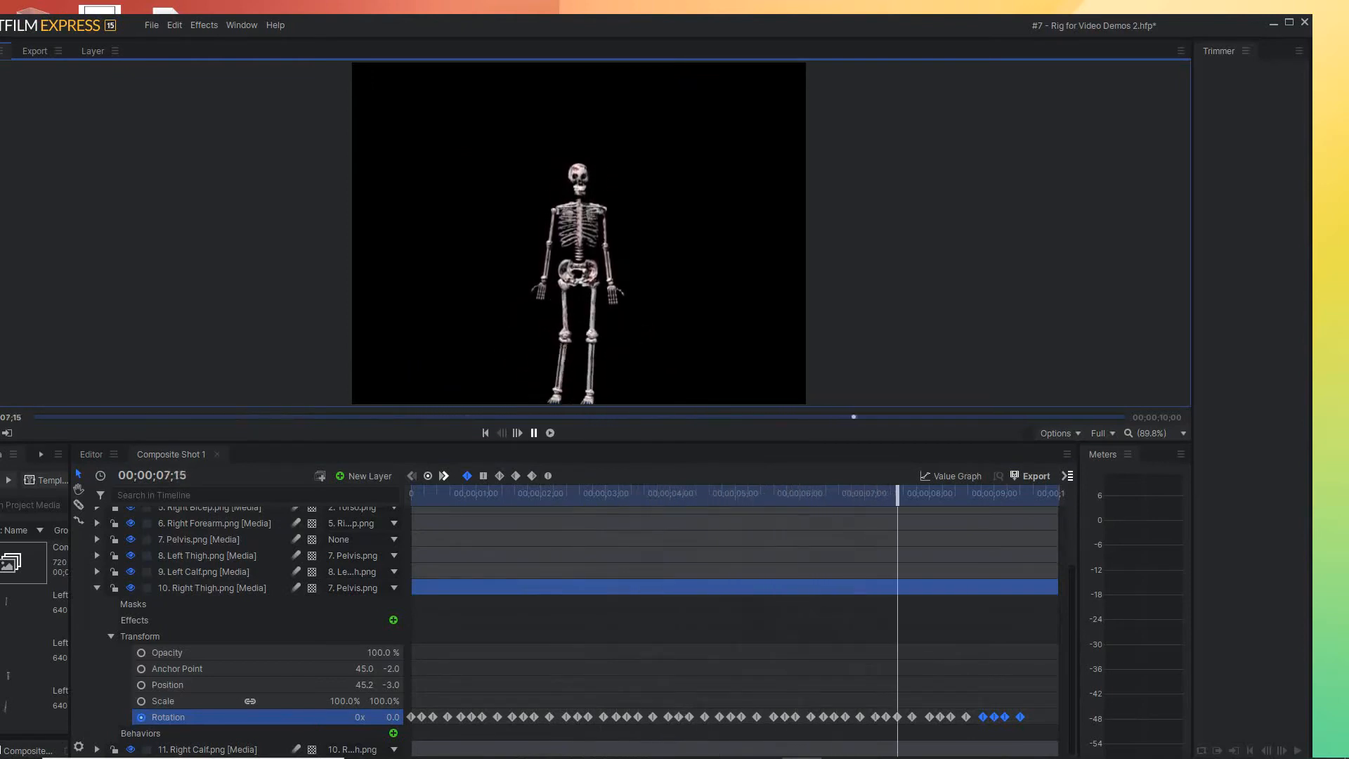
key("space")
left_click(486, 433)
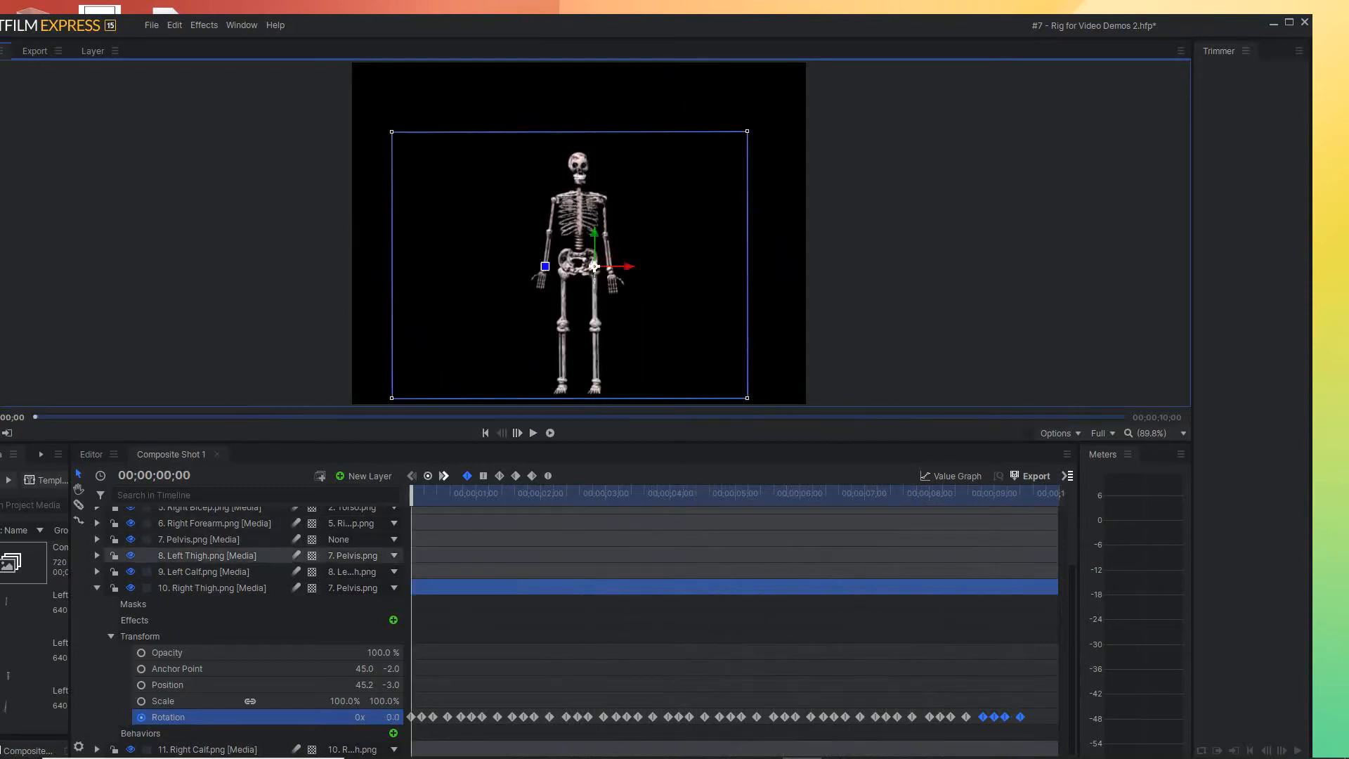
Collapse the Right Thigh layer and turn on Rotation keyframing for the Right Calf layer at 00;00;00;00
left_click(111, 635)
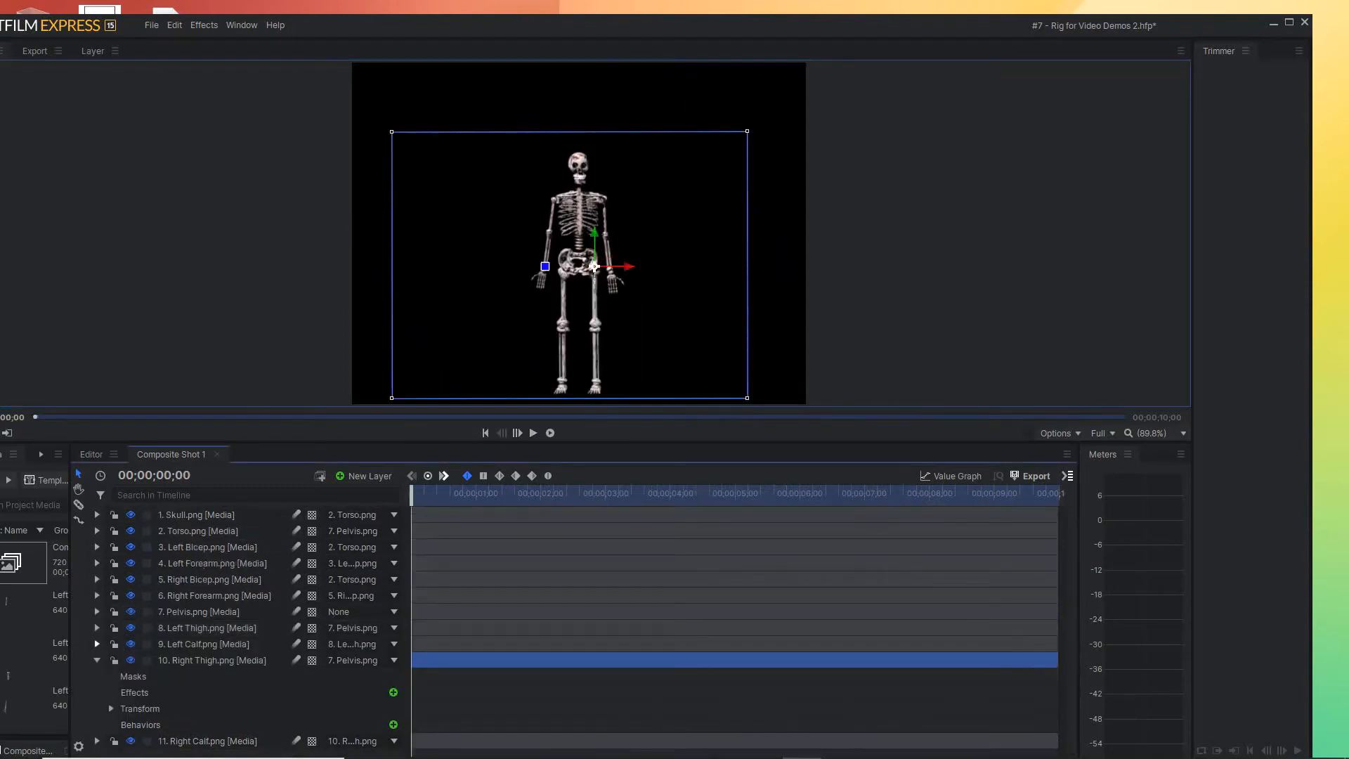
left_click(97, 659)
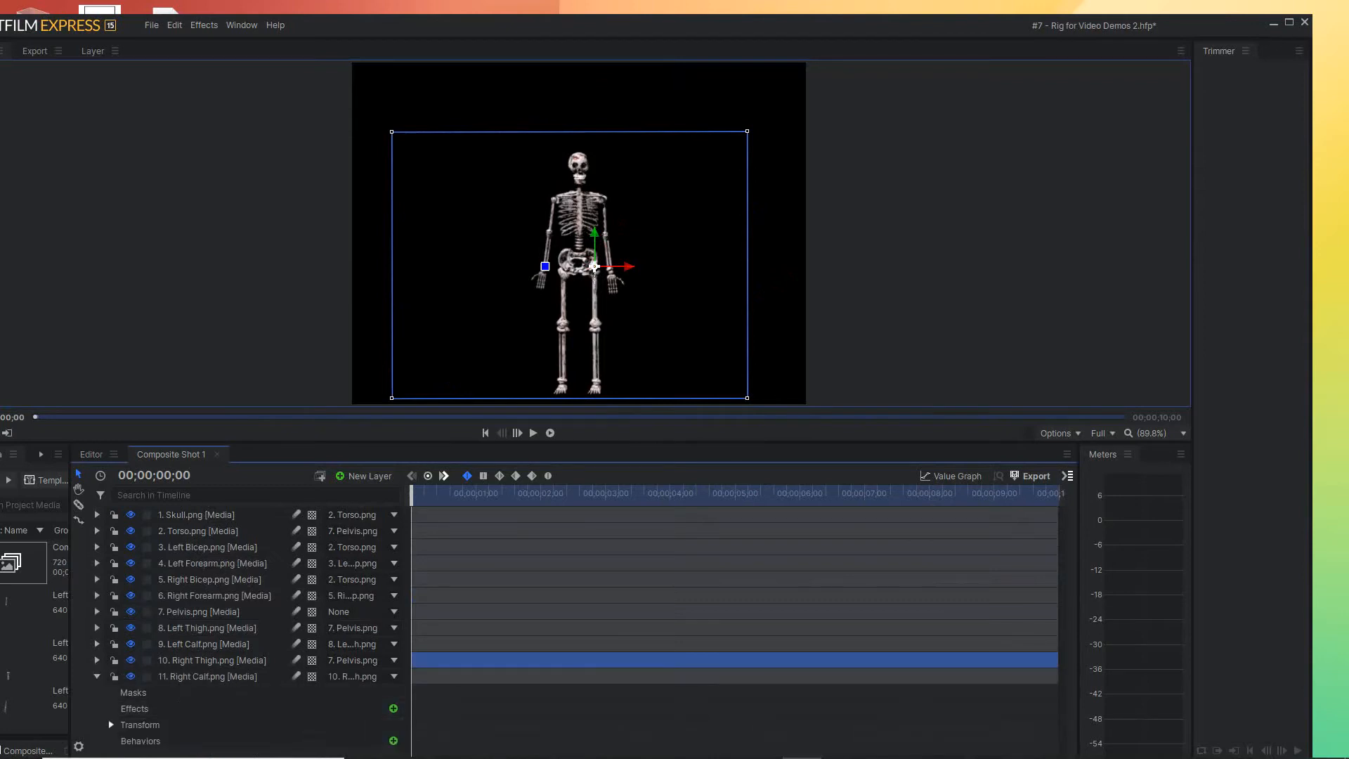
left_click(112, 725)
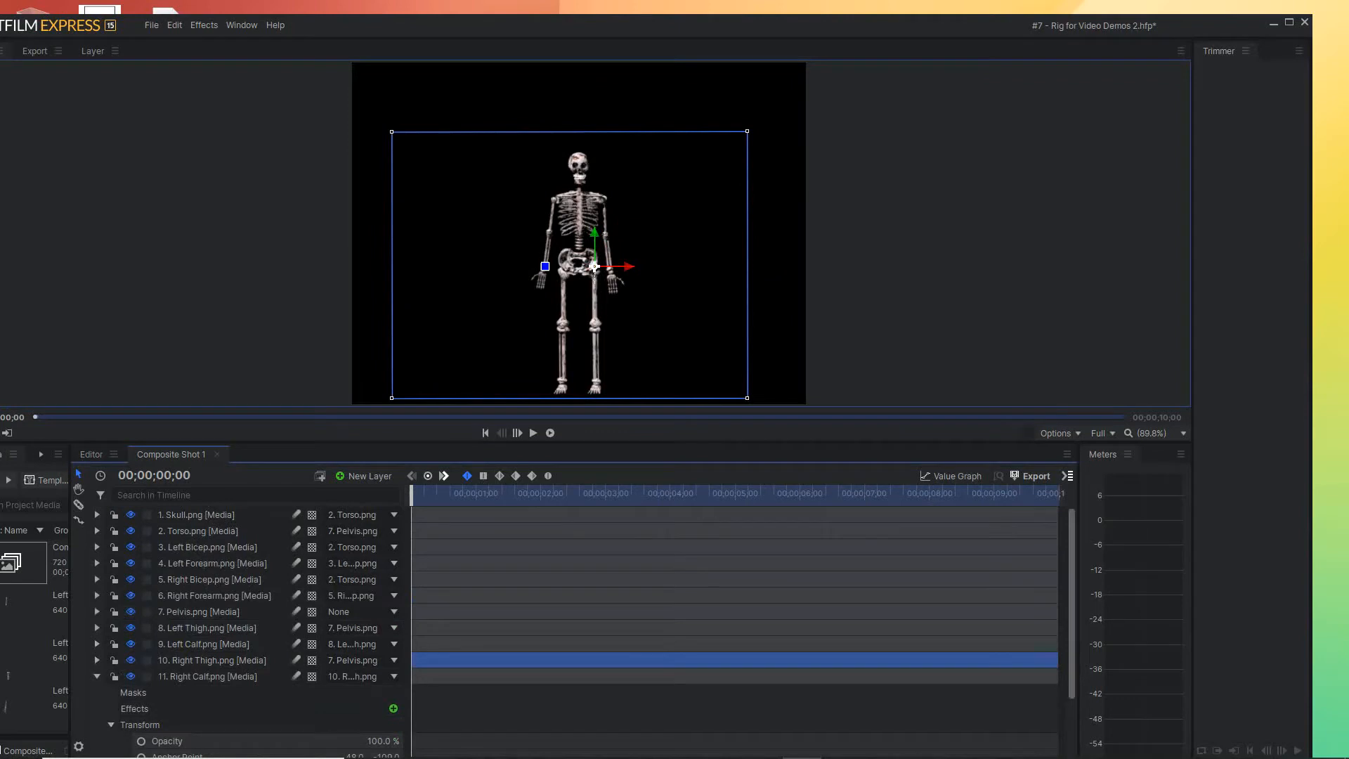
scroll(584, 633, "down", 3)
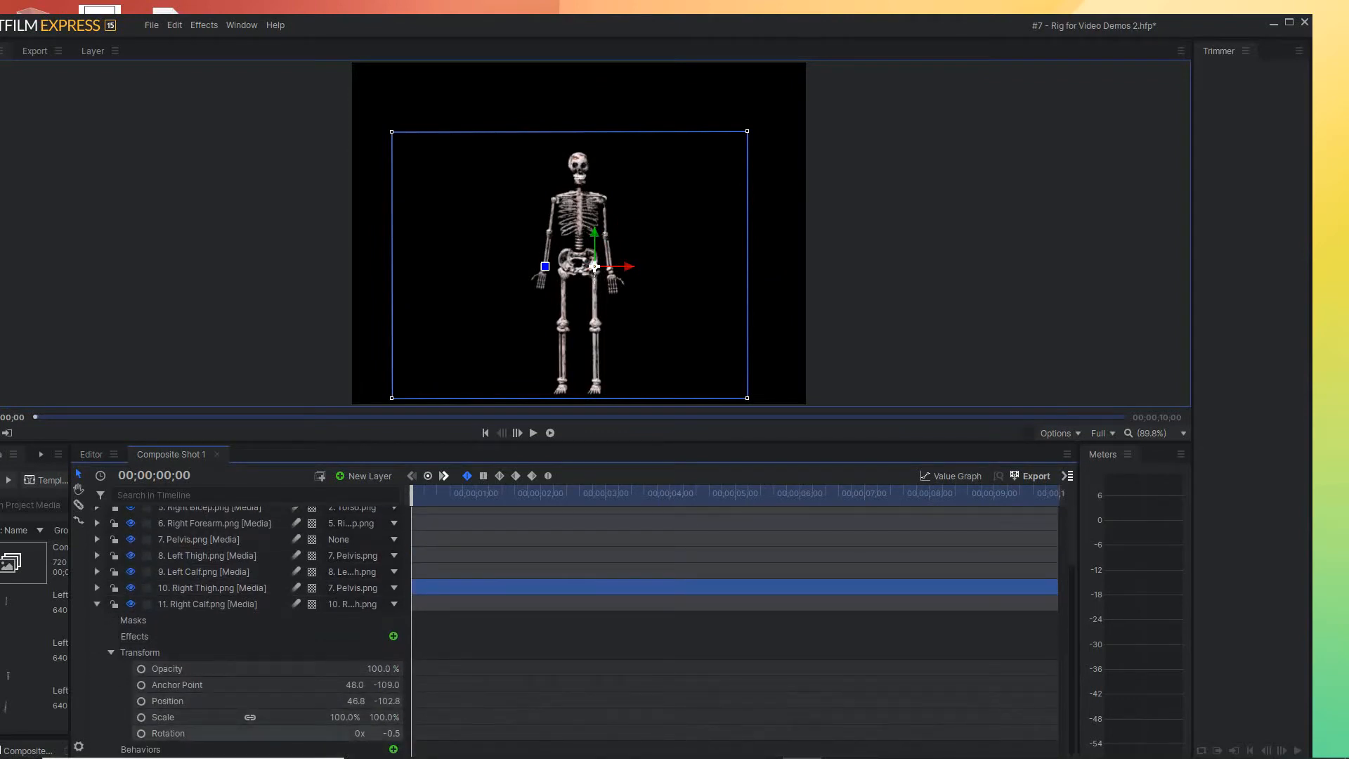
left_click(142, 733)
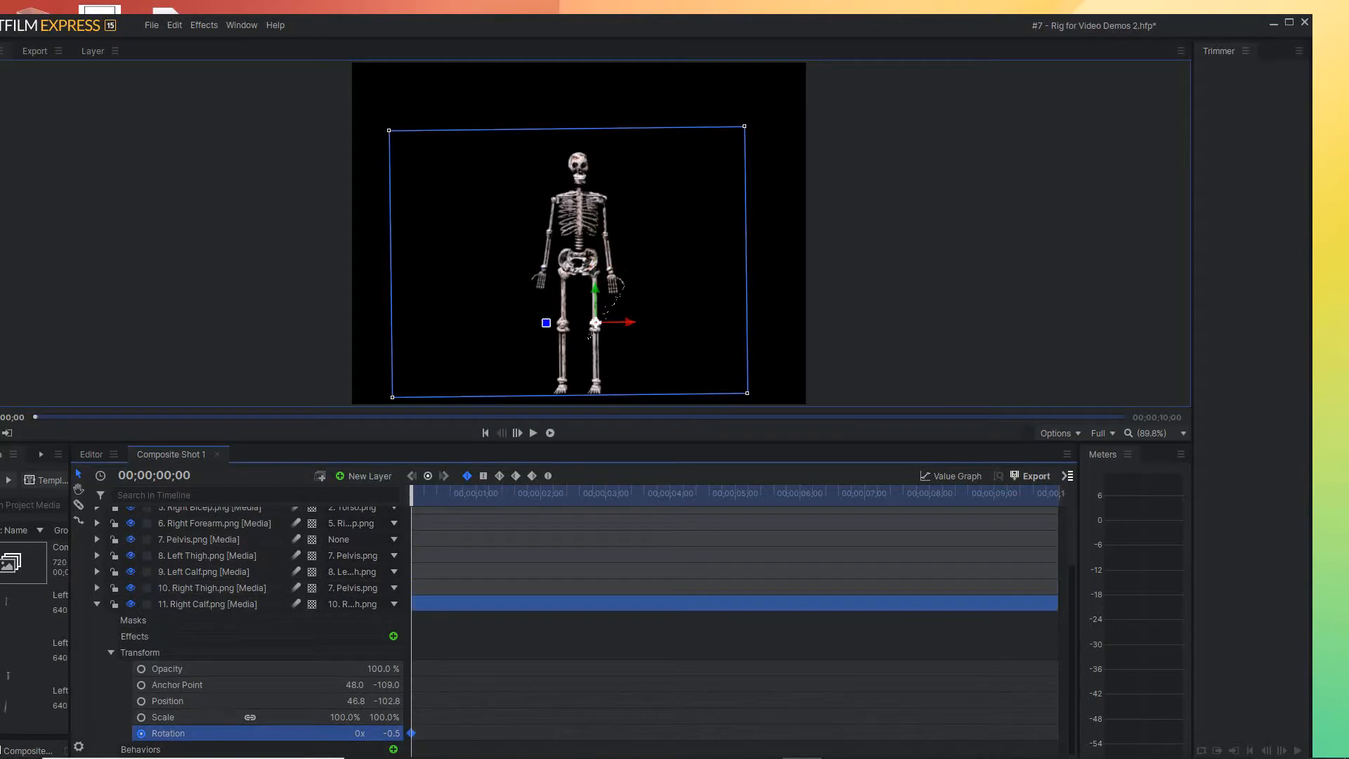
Rotate the right calf to about -15.9° at 00;00;00;06 and move the playhead to 00;00;00;12
left_click_drag(414, 492, 424, 492)
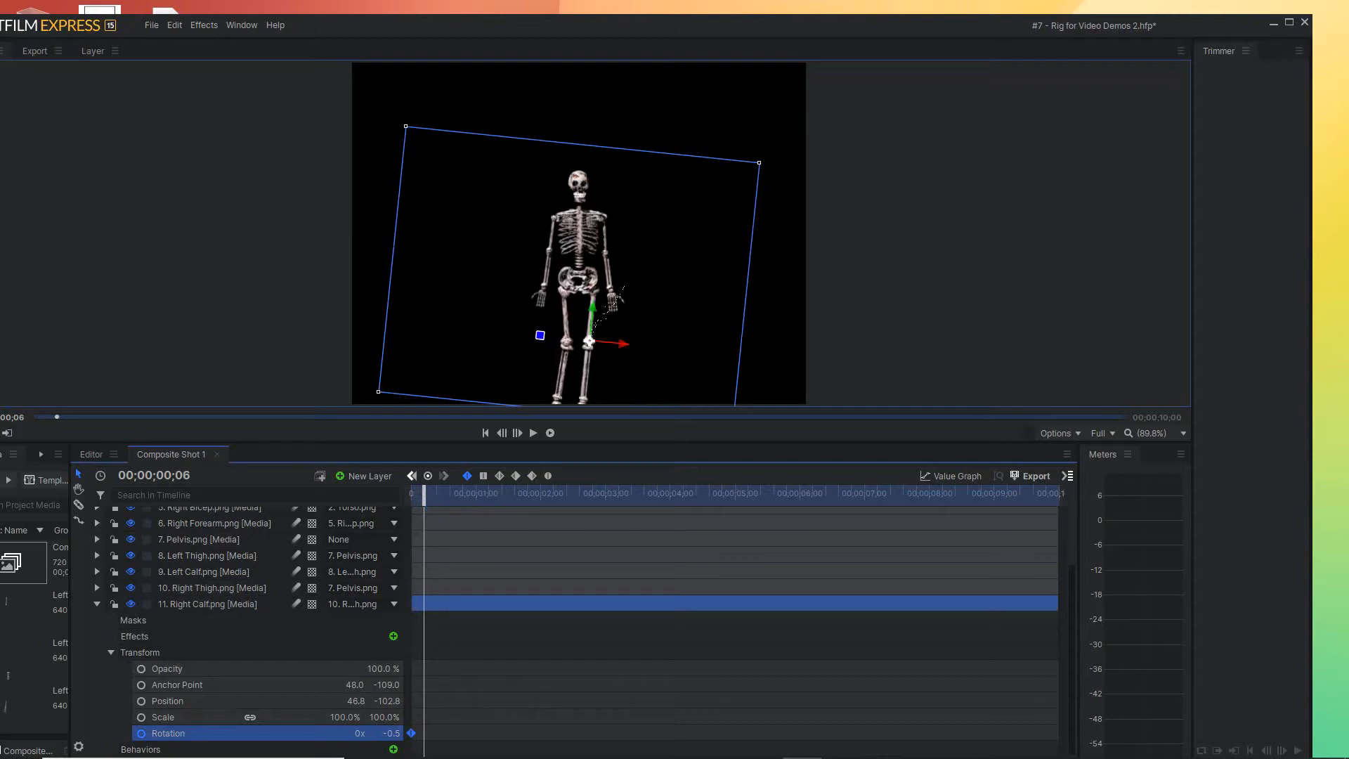
left_click_drag(539, 335, 540, 348)
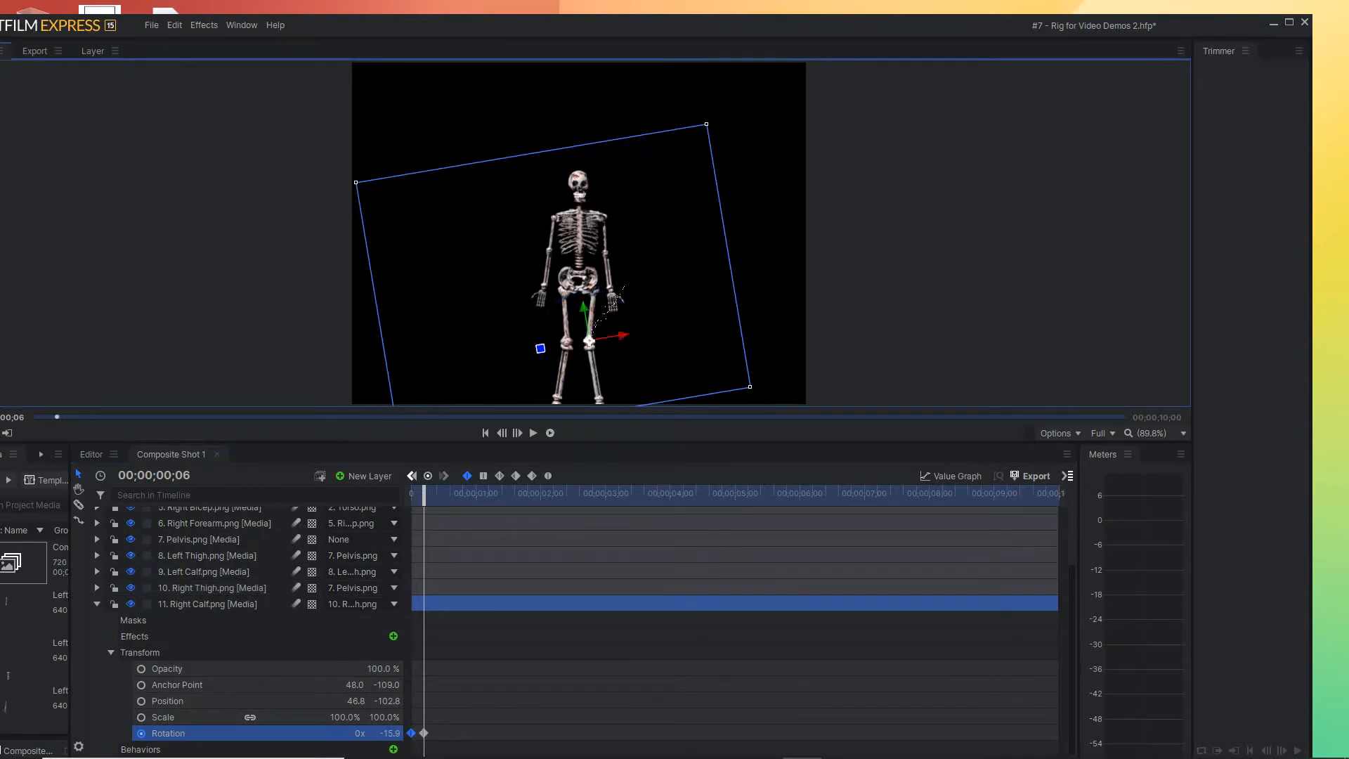
left_click_drag(423, 493, 438, 493)
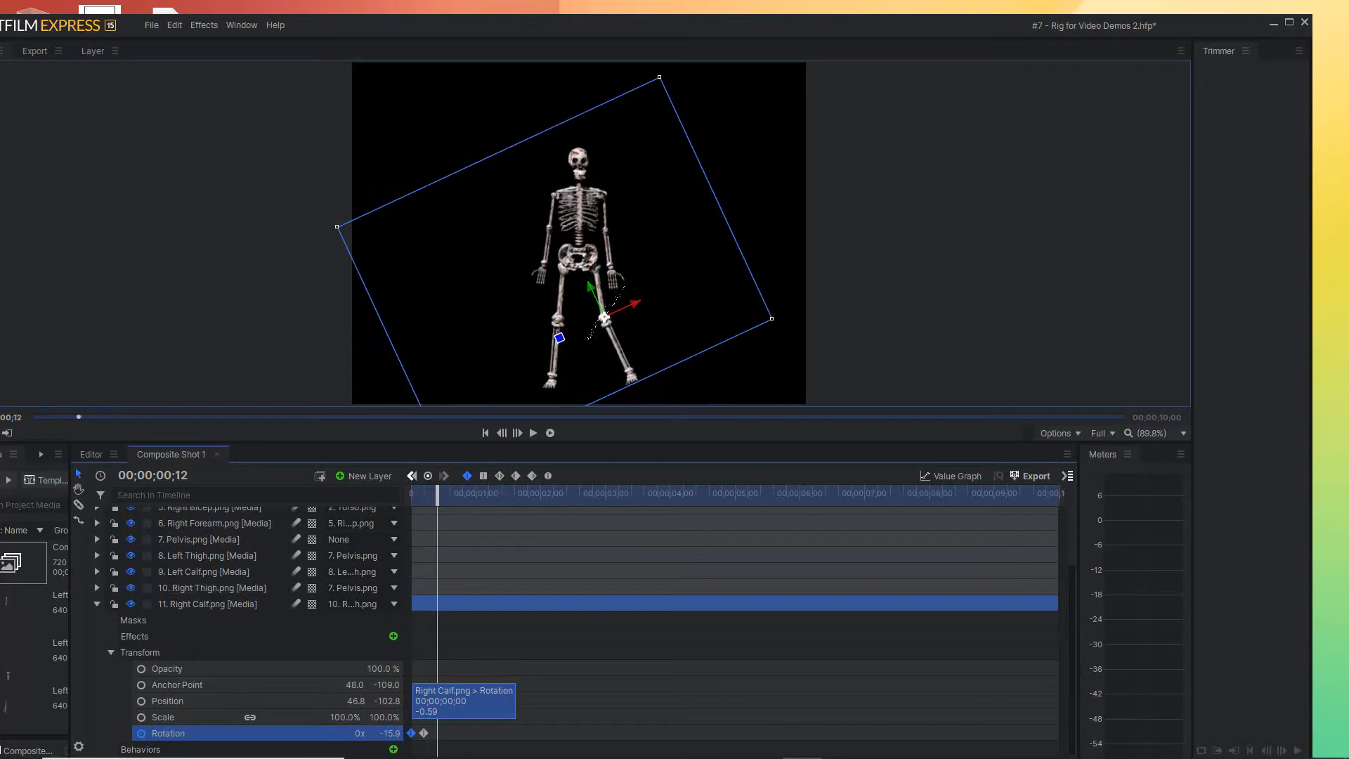
Copy the starting Right Calf Rotation keyframe to 00;00;00;12, and repeat the three-keyframe group centred on 00;00;00;28
left_click_drag(411, 733, 437, 733)
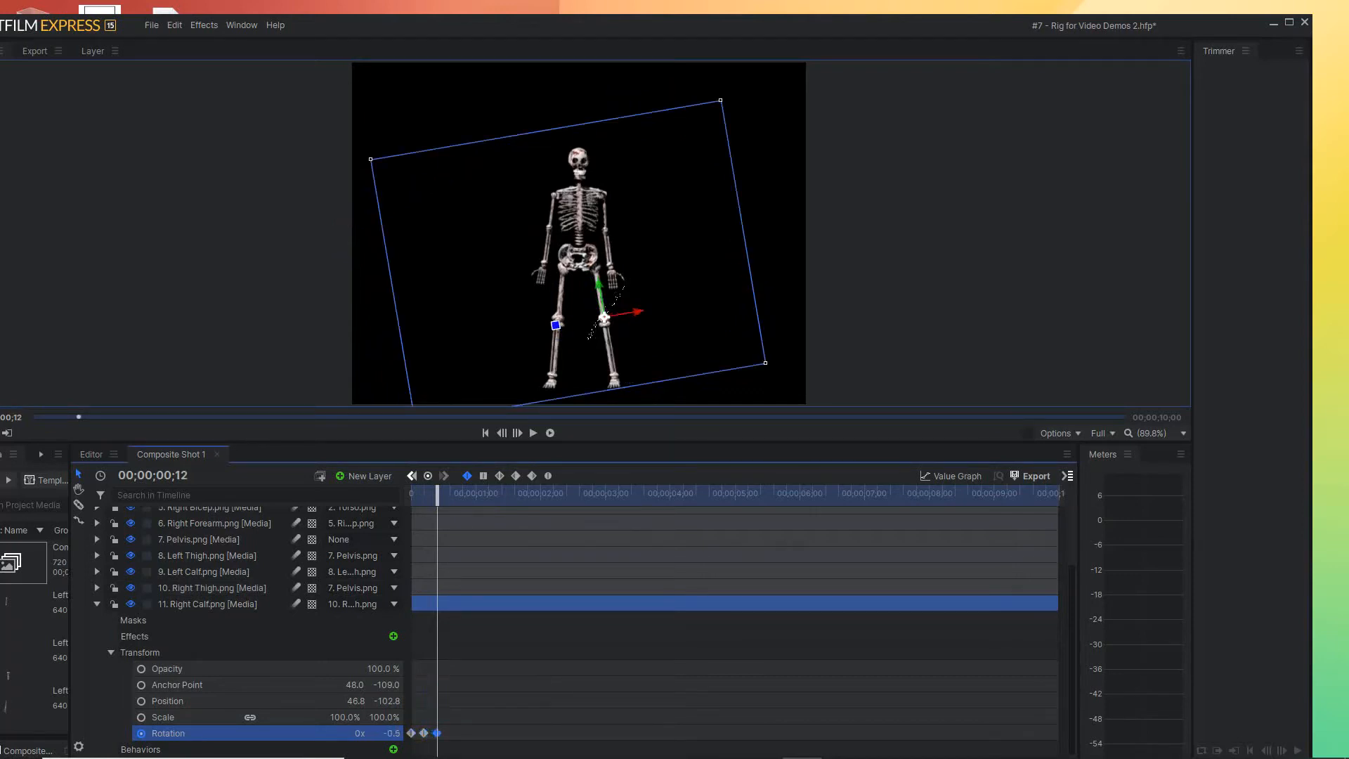
left_click_drag(437, 493, 472, 494)
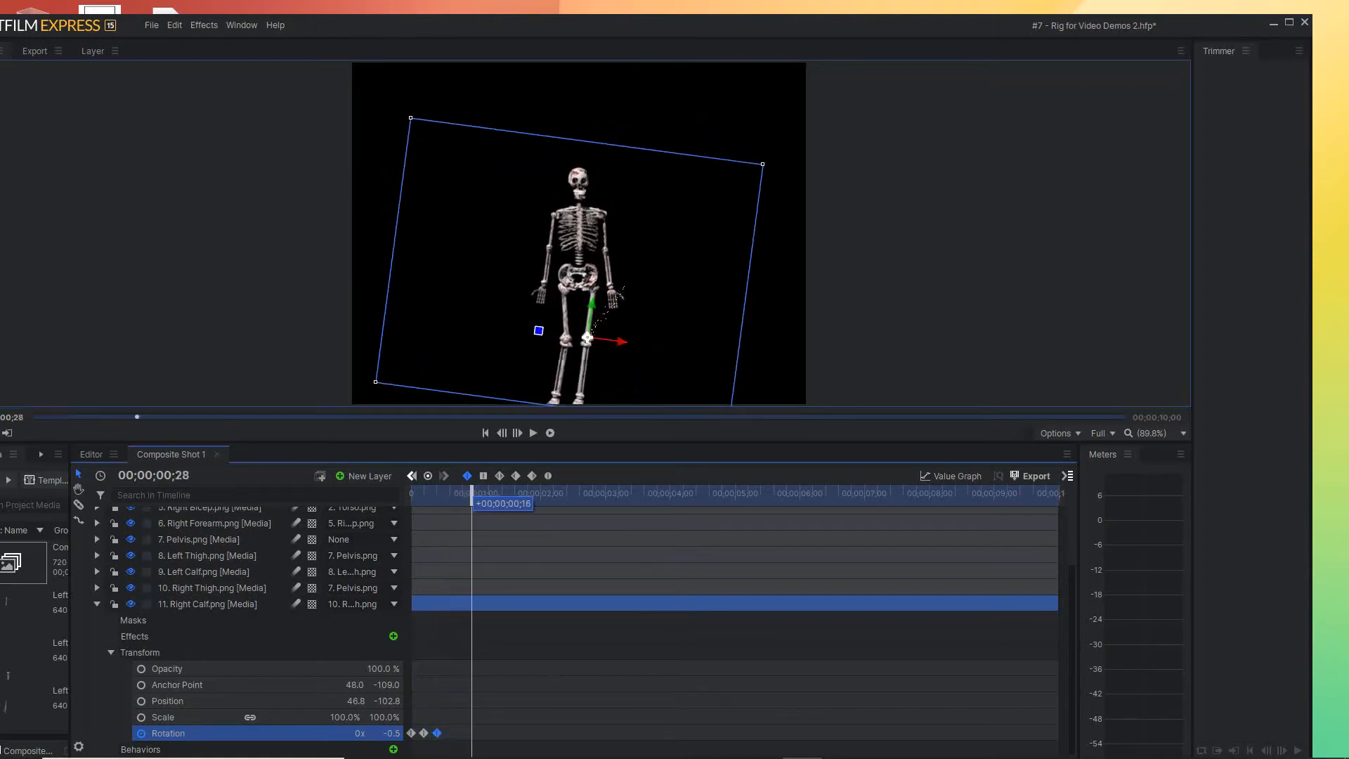
mouse_move(424, 733)
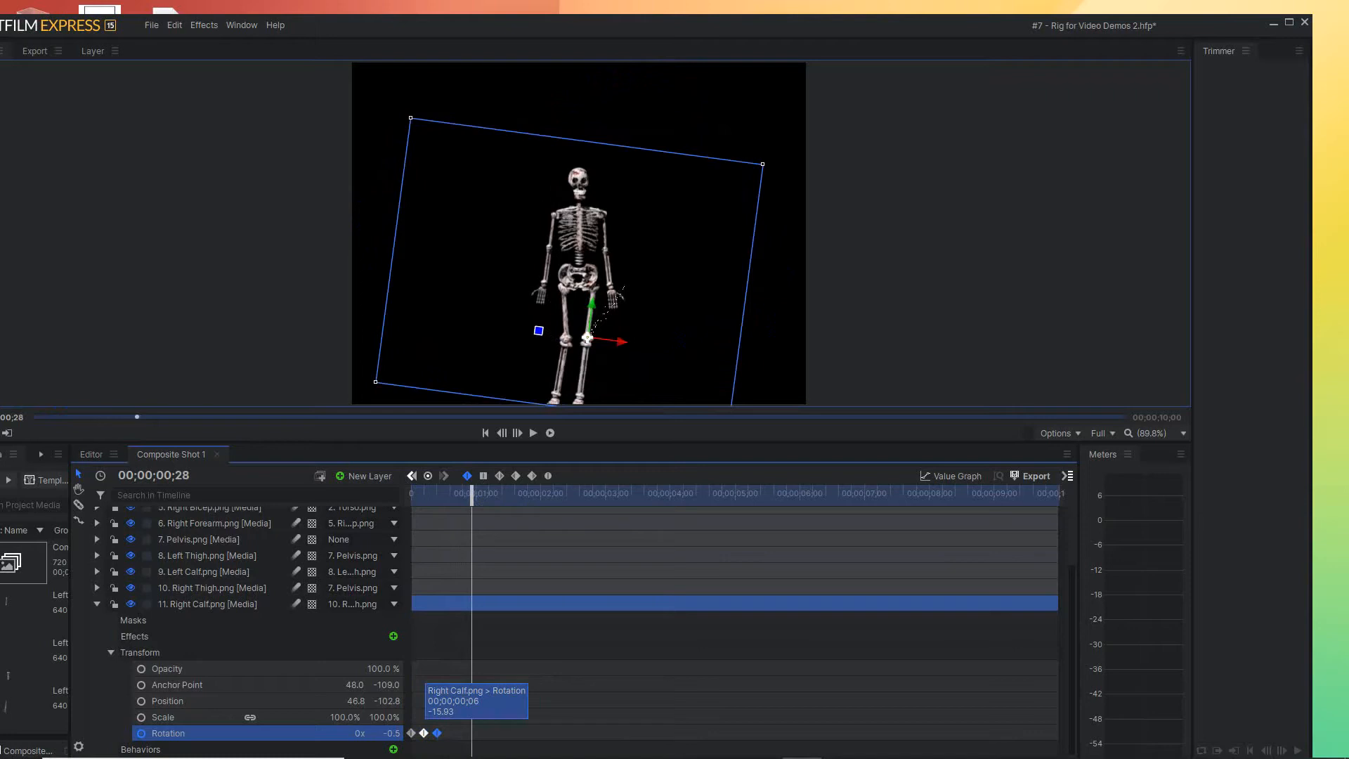
left_click(453, 710)
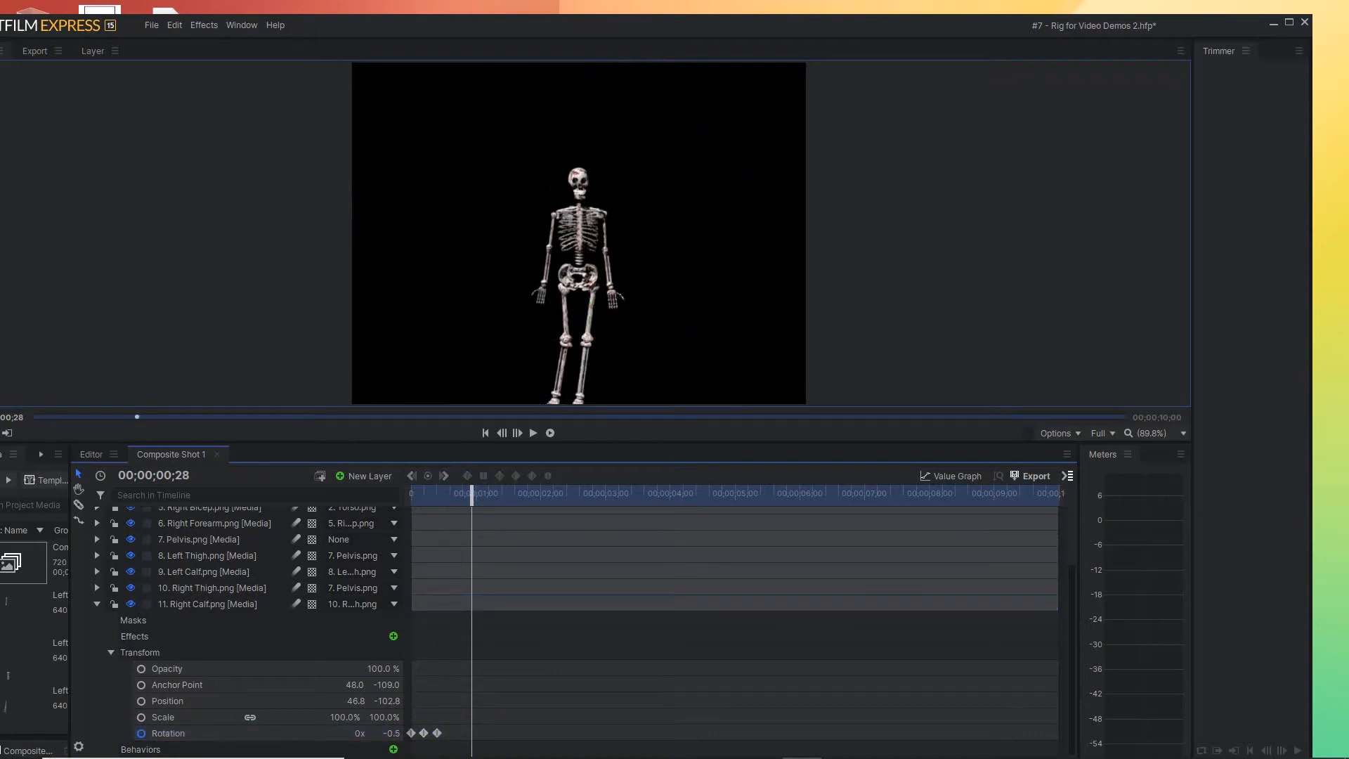
left_click_drag(452, 717, 420, 737)
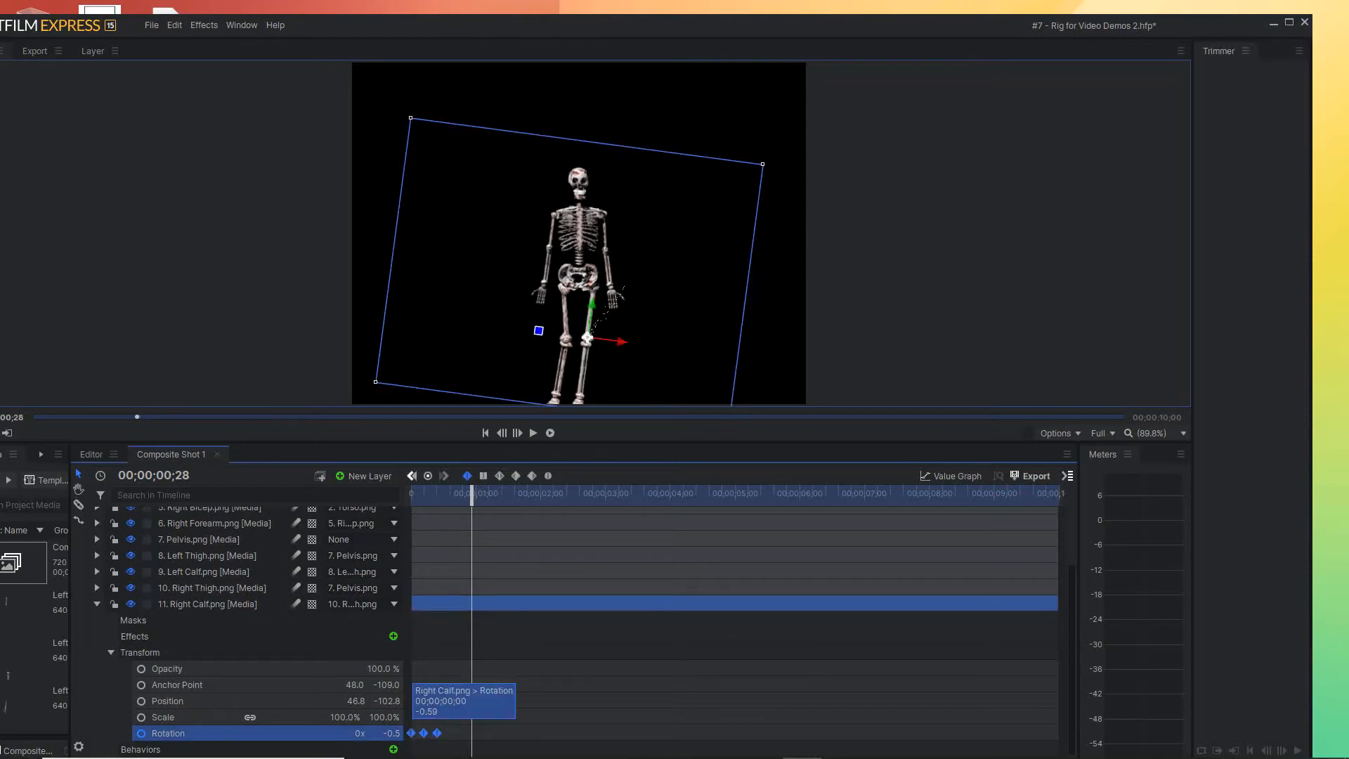
left_click_drag(411, 733, 459, 733)
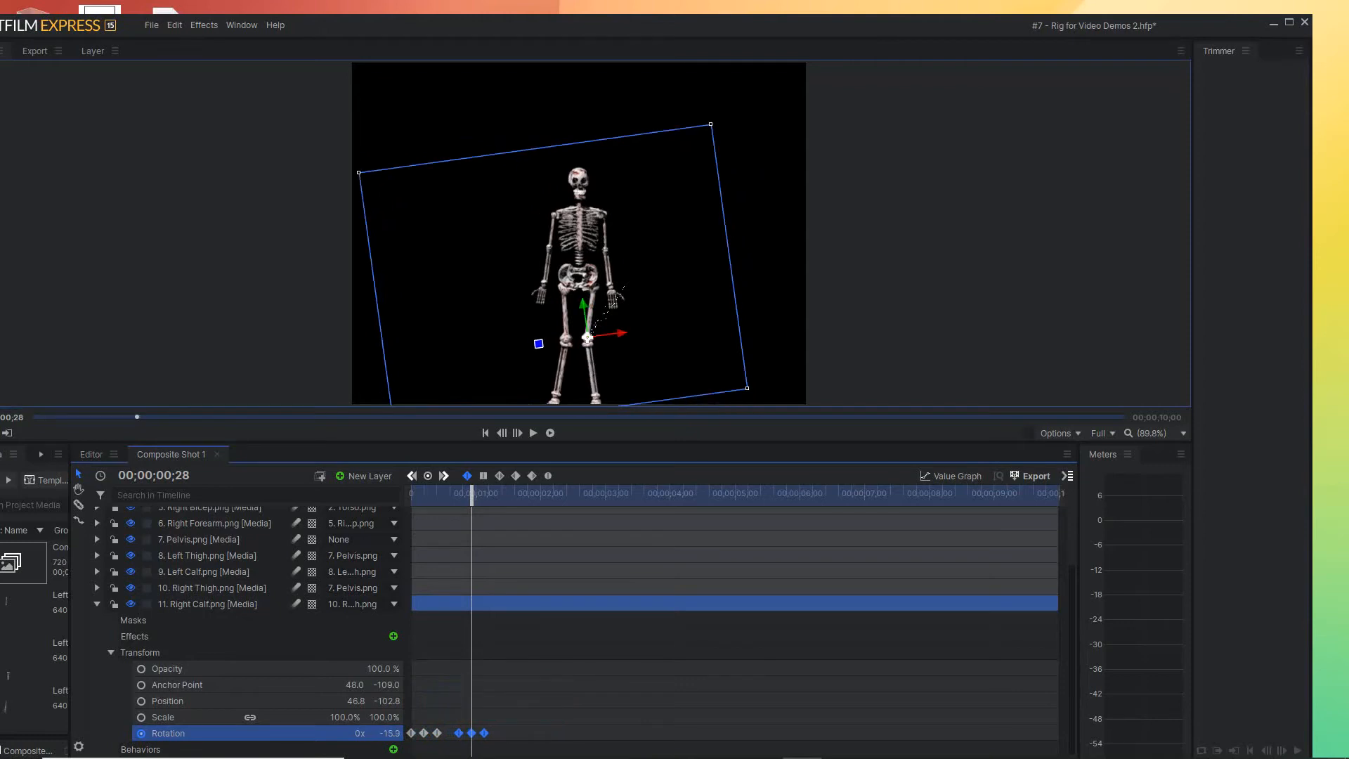
Repeat the Right Calf Rotation keyframe group centred on 00;00;01;20 and 00;00;02;15
left_click_drag(467, 494, 526, 494)
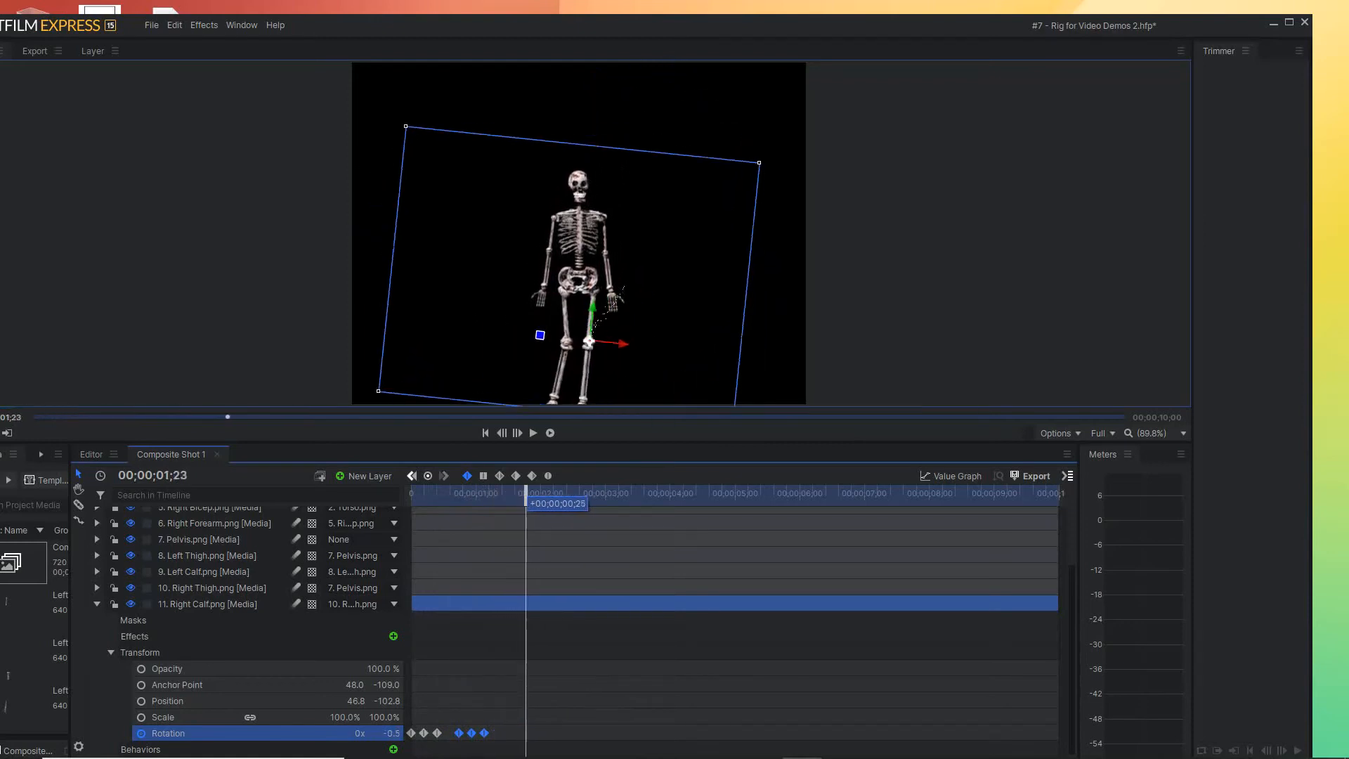
mouse_move(459, 733)
left_click_drag(459, 733, 506, 733)
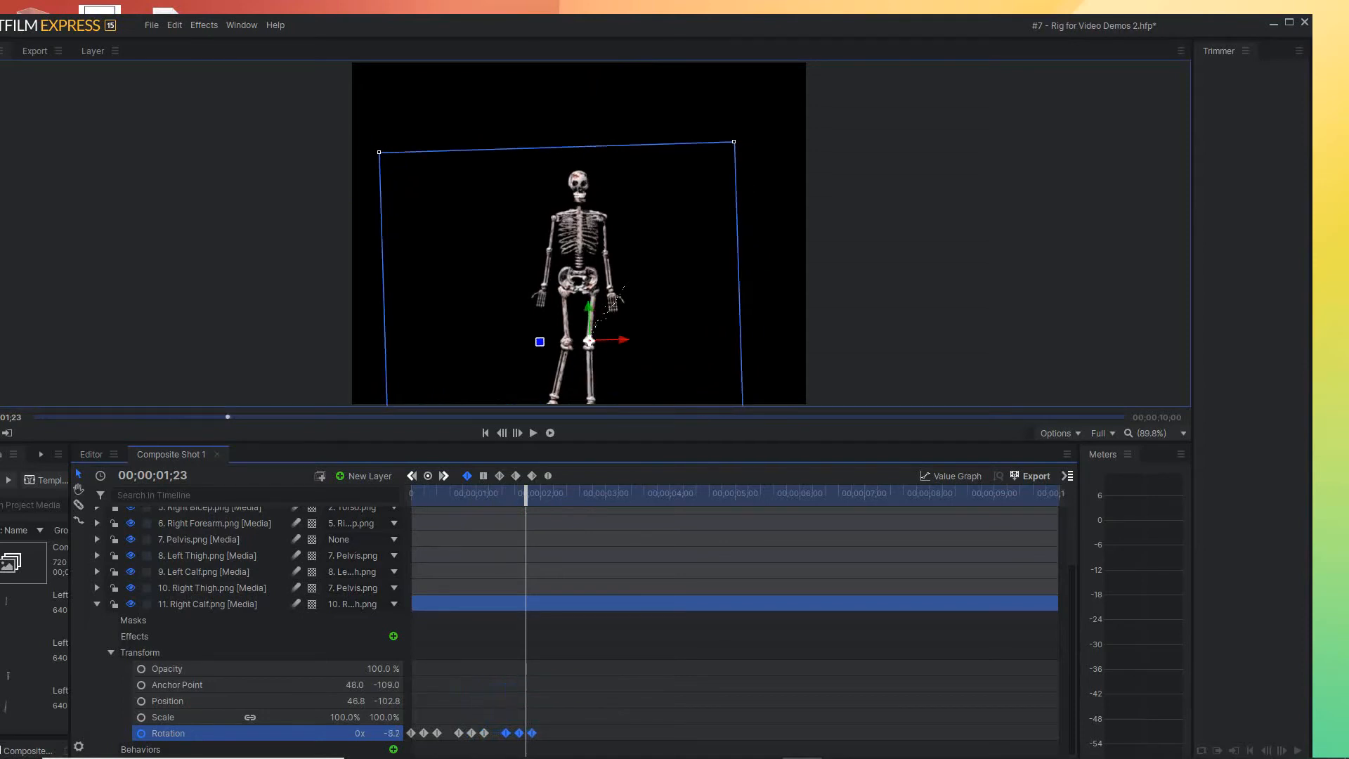
left_click_drag(526, 493, 573, 492)
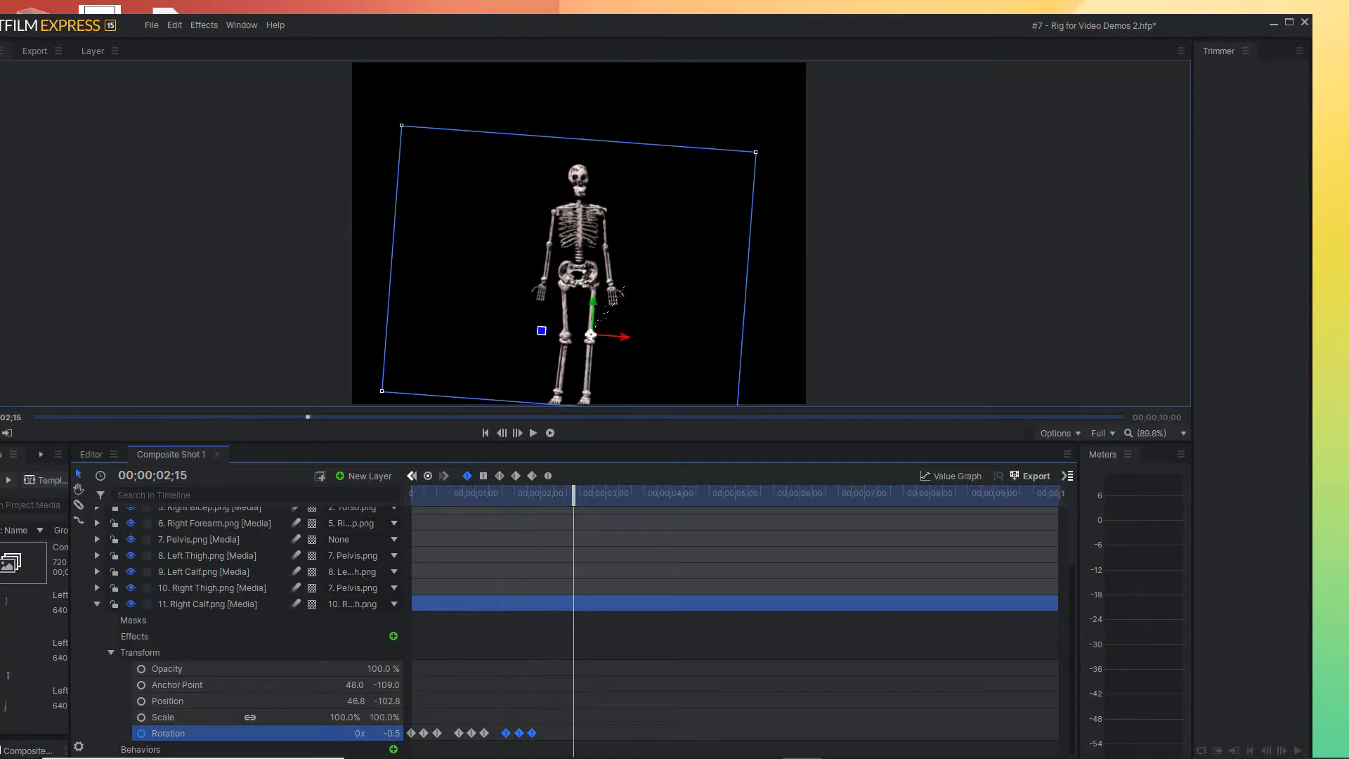
left_click_drag(506, 733, 560, 733)
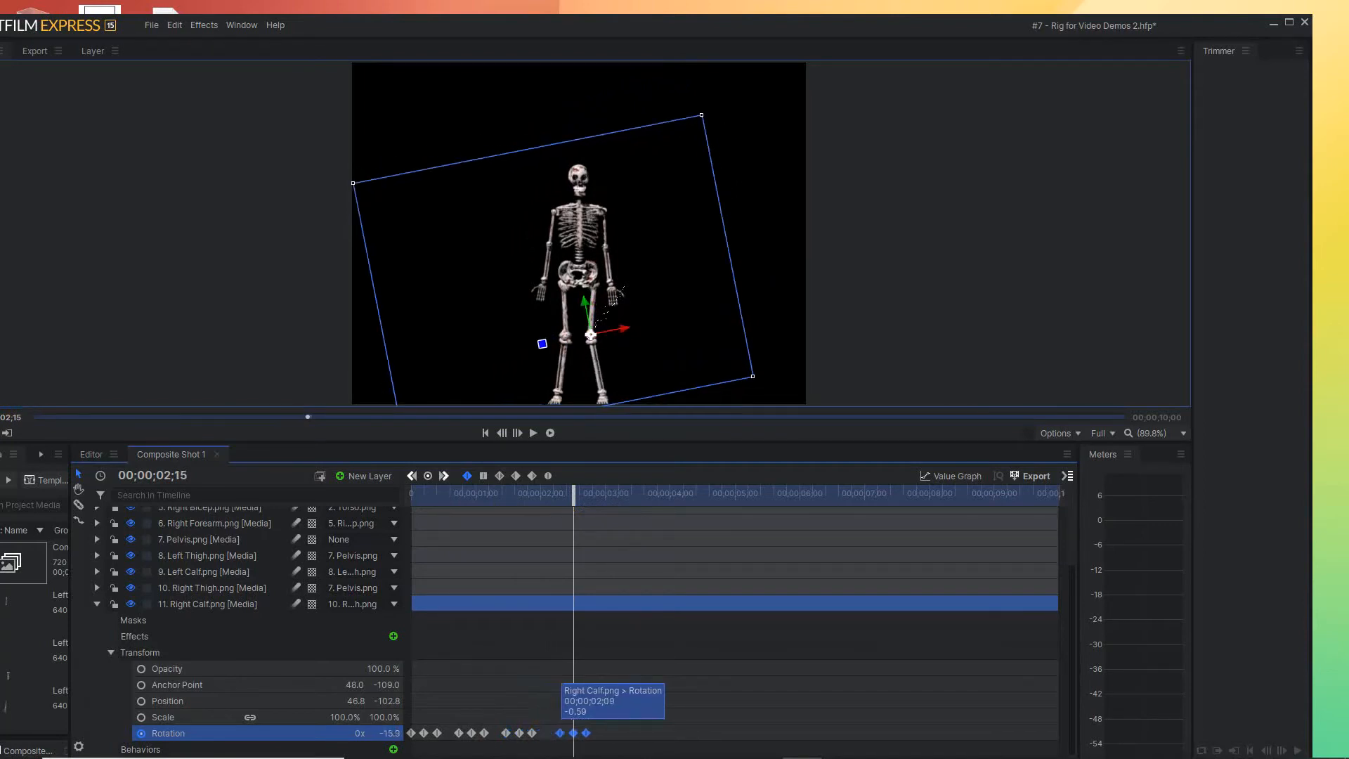
Shift the Right Calf Rotation keyframe group near 00;00;02;15 about two frames earlier
mouse_move(574, 494)
left_mouse_down()
mouse_move(471, 495)
mouse_move(599, 495)
mouse_move(531, 494)
mouse_move(580, 494)
left_mouse_up()
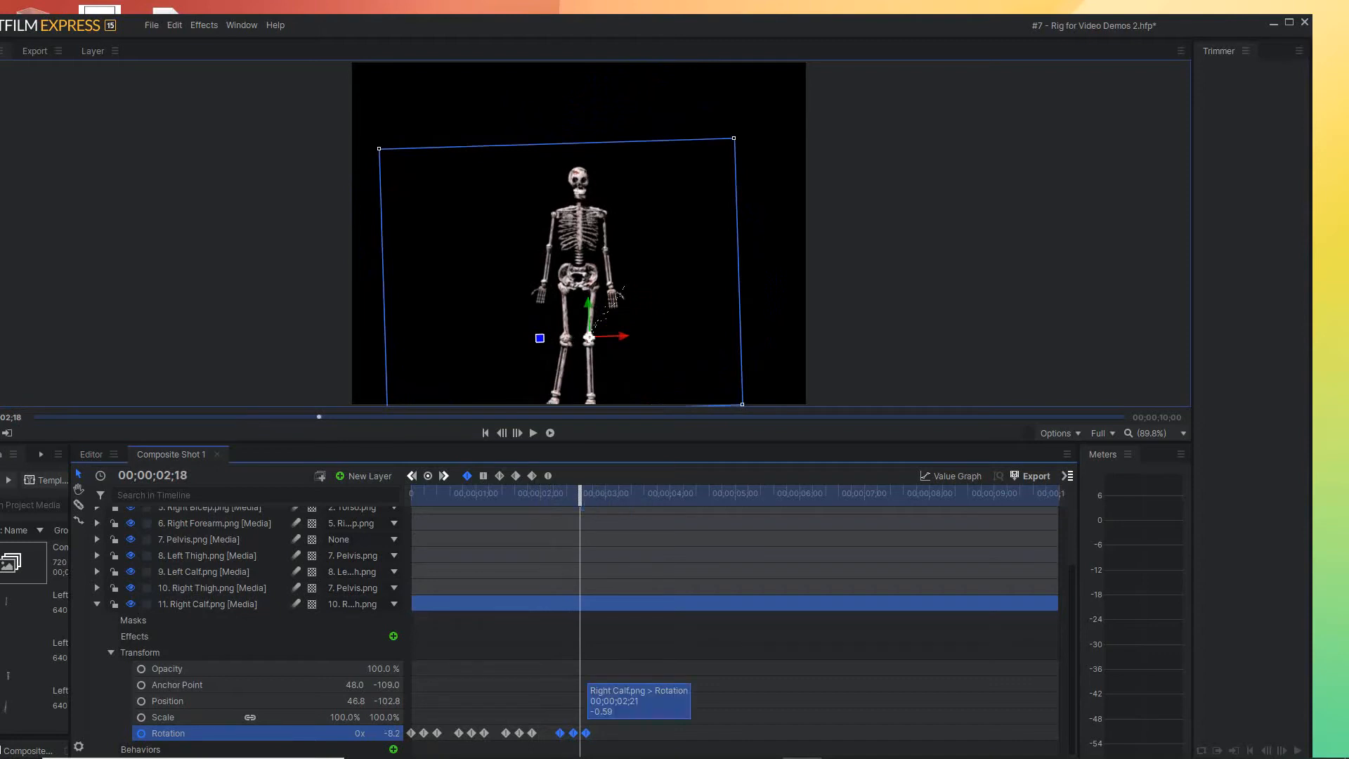
mouse_move(573, 733)
left_click_drag(573, 733, 569, 733)
Repeat the Right Calf Rotation keyframe group with its first keyframe at 00;00;03;03
left_click(519, 494)
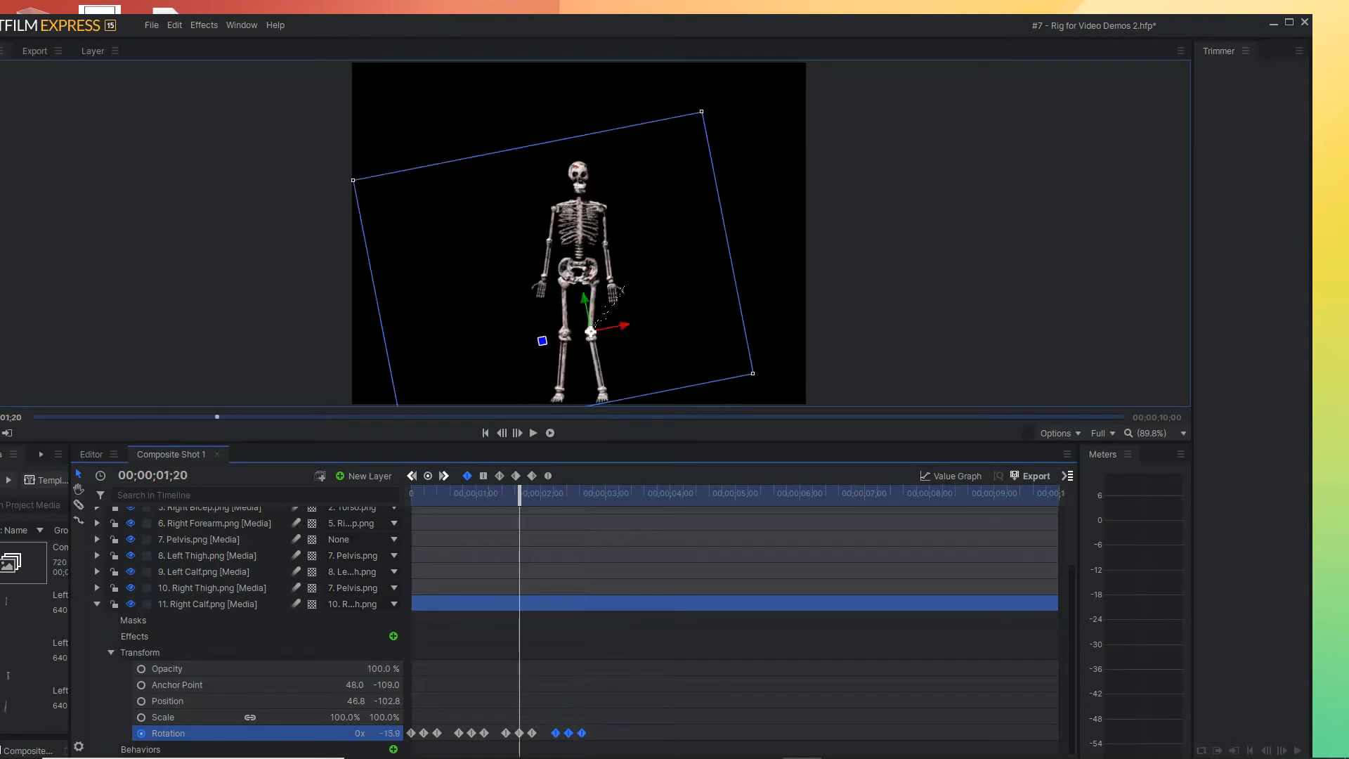
left_click_drag(519, 494, 620, 494)
left_click_drag(556, 733, 600, 733)
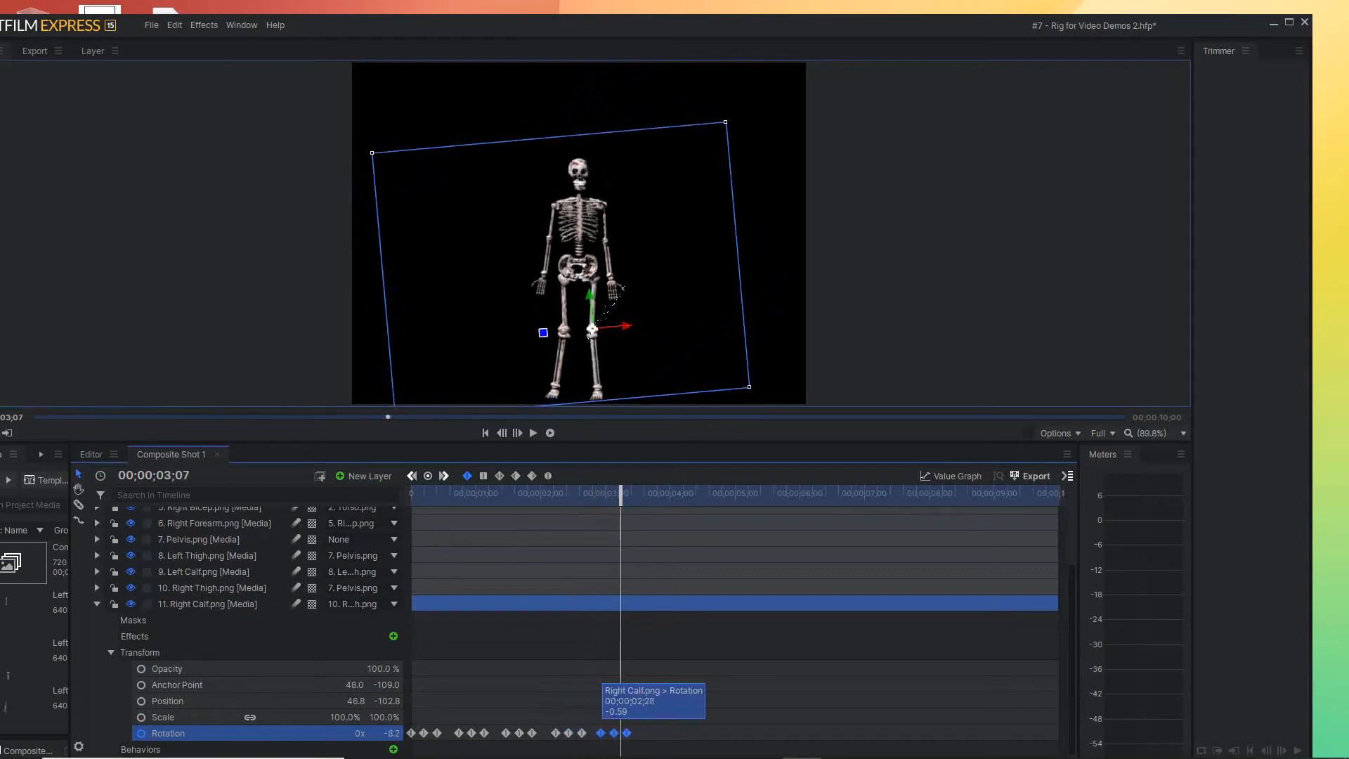
mouse_move(621, 494)
left_mouse_down()
mouse_move(584, 494)
mouse_move(624, 494)
left_mouse_up()
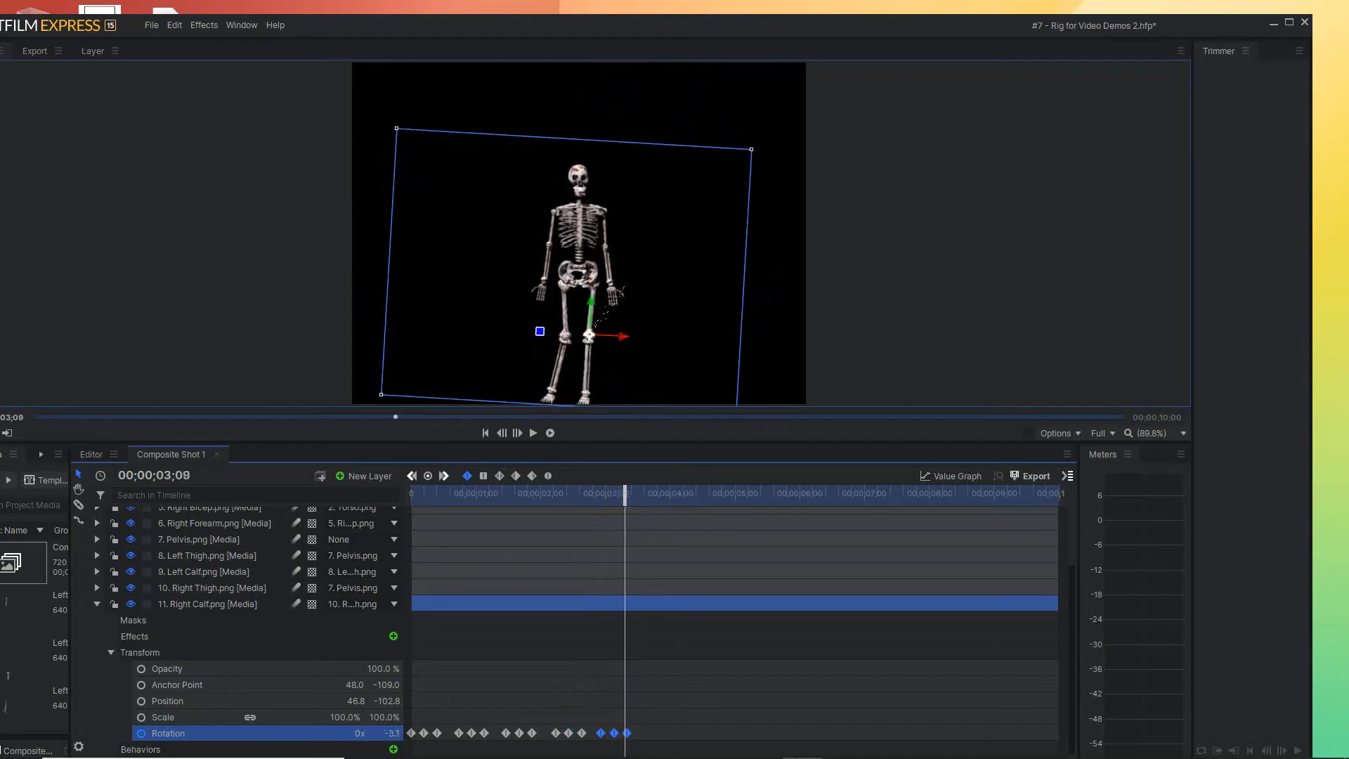
left_click_drag(601, 733, 612, 733)
Repeat the Right Calf Rotation keyframe group centred on 00;00;04;02 and 00;00;04;25
left_click_drag(625, 494, 675, 494)
mouse_move(638, 733)
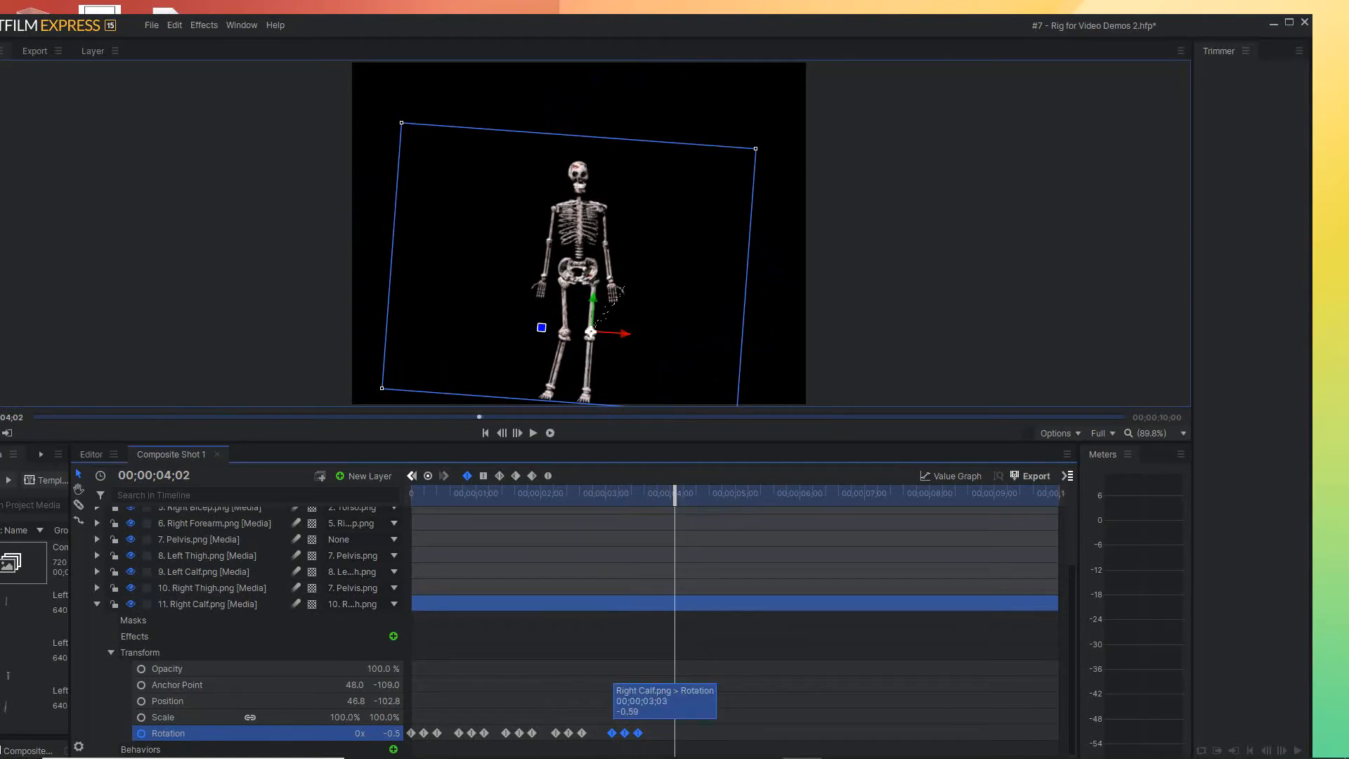
left_click_drag(638, 733, 688, 733)
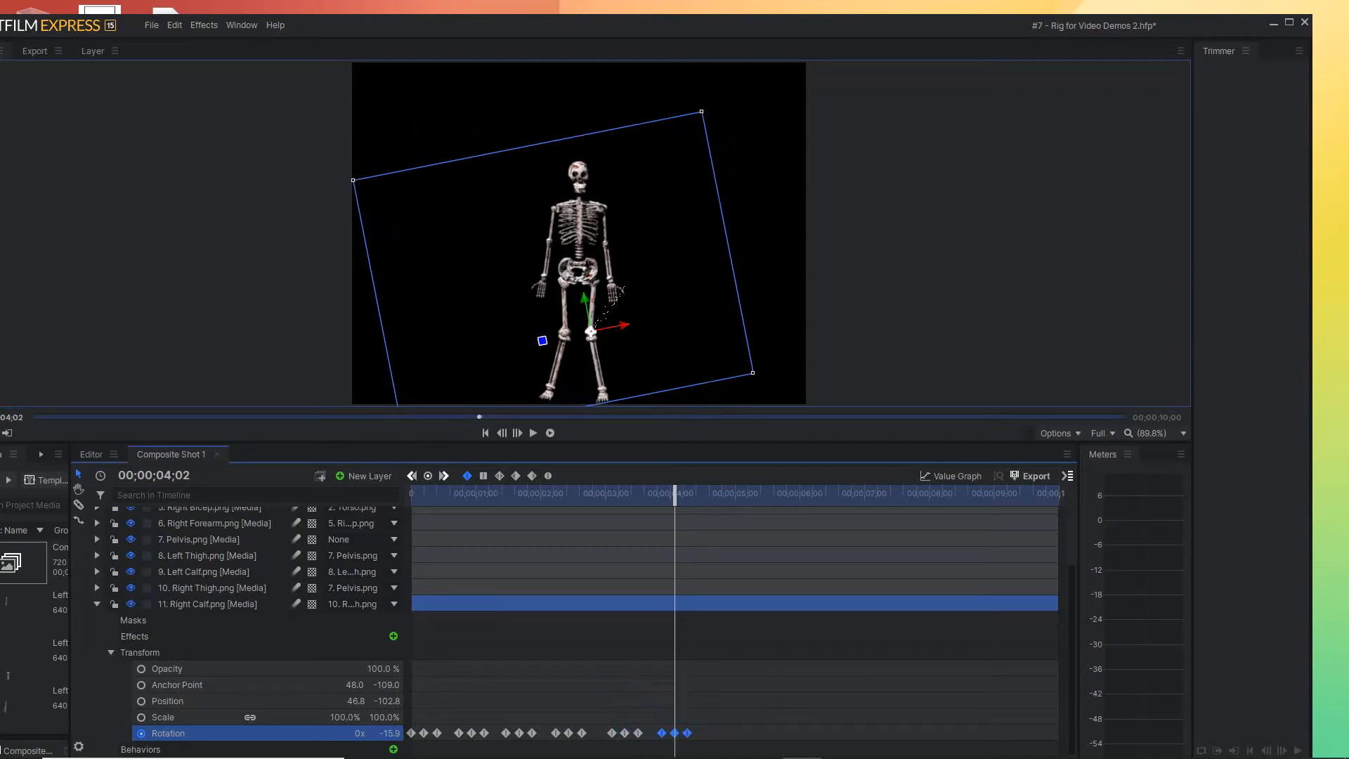
left_click_drag(675, 492, 724, 492)
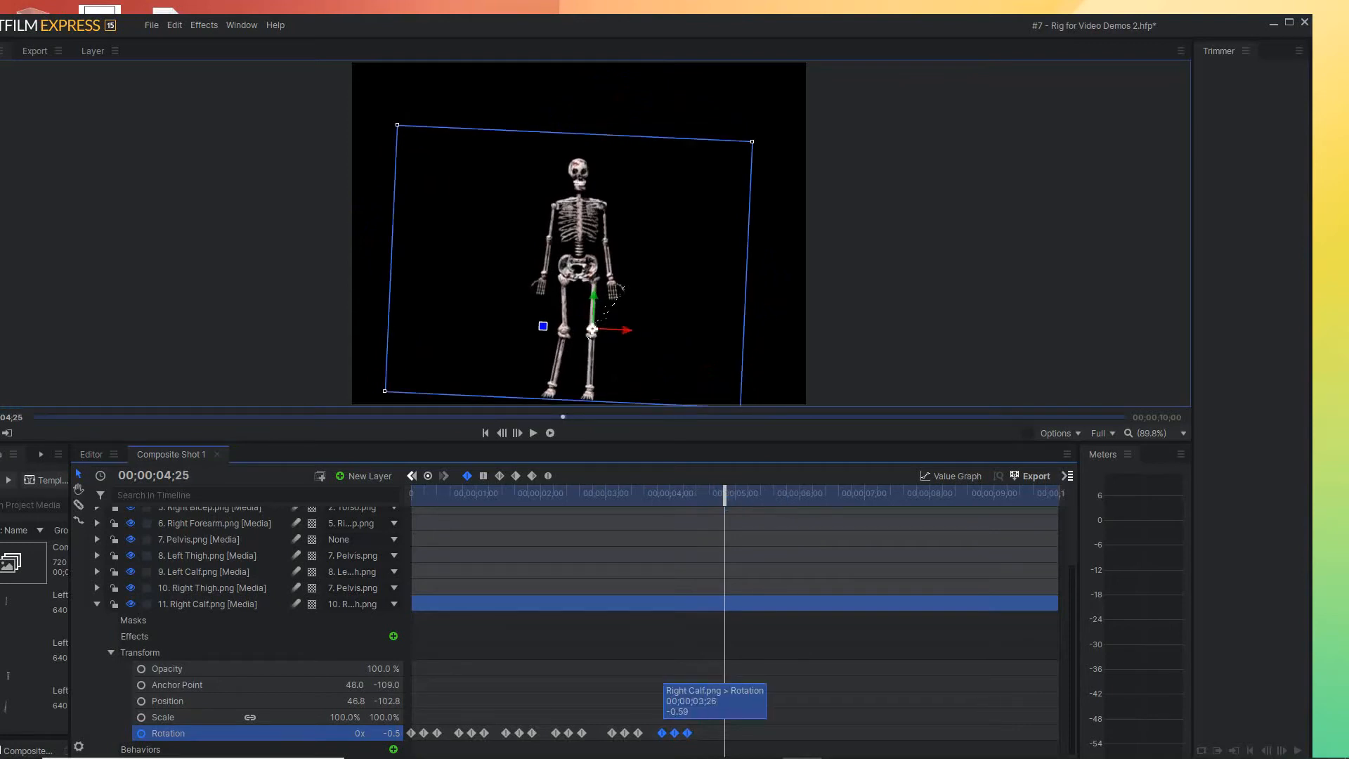
left_click_drag(676, 733, 727, 733)
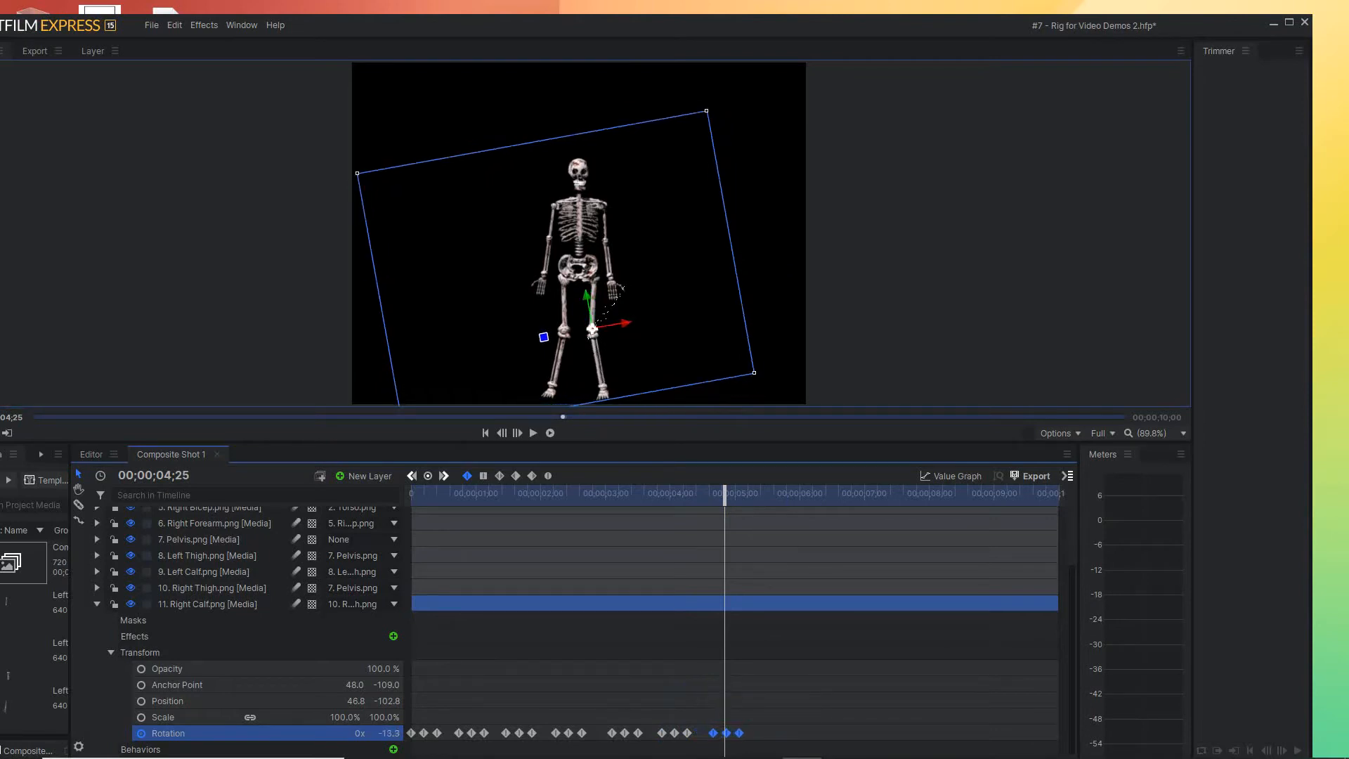
mouse_move(724, 492)
left_mouse_down()
mouse_move(642, 493)
mouse_move(729, 495)
left_mouse_up()
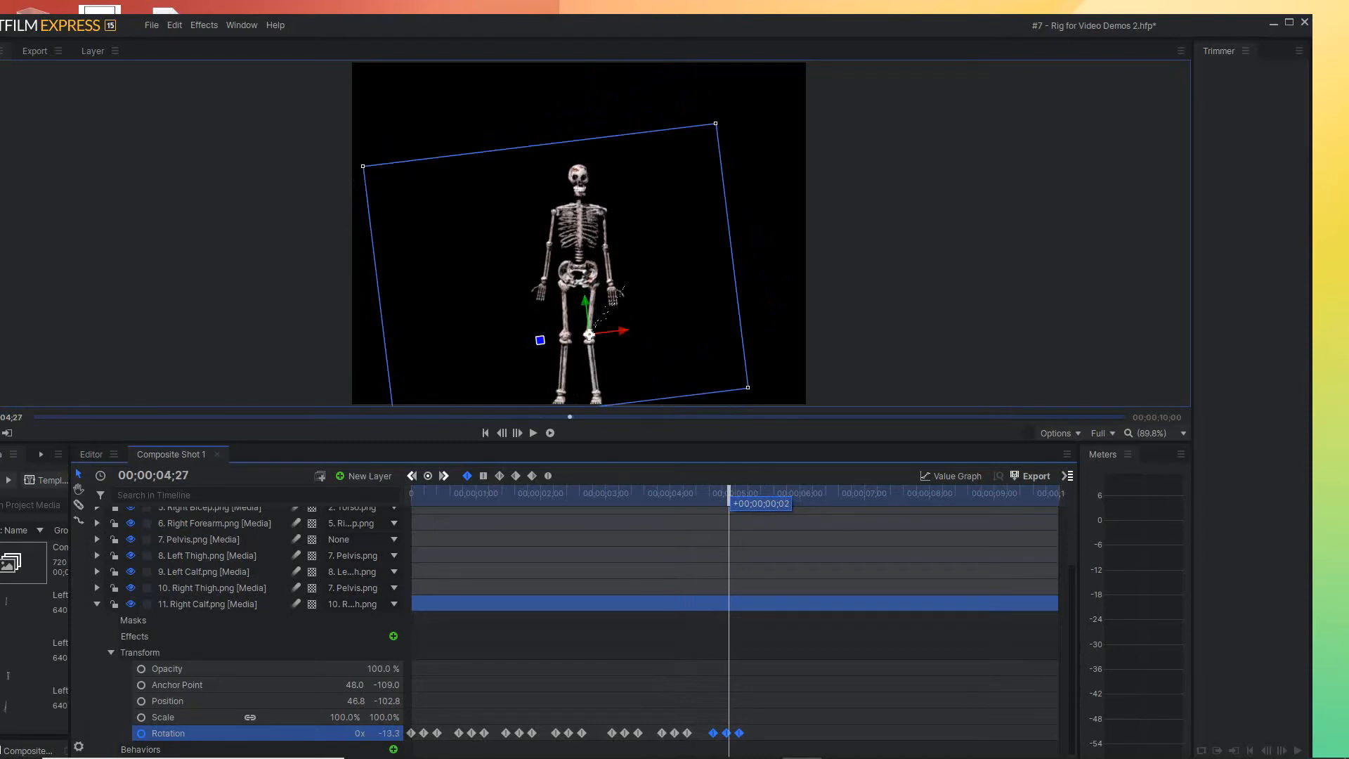
left_click_drag(714, 733, 711, 734)
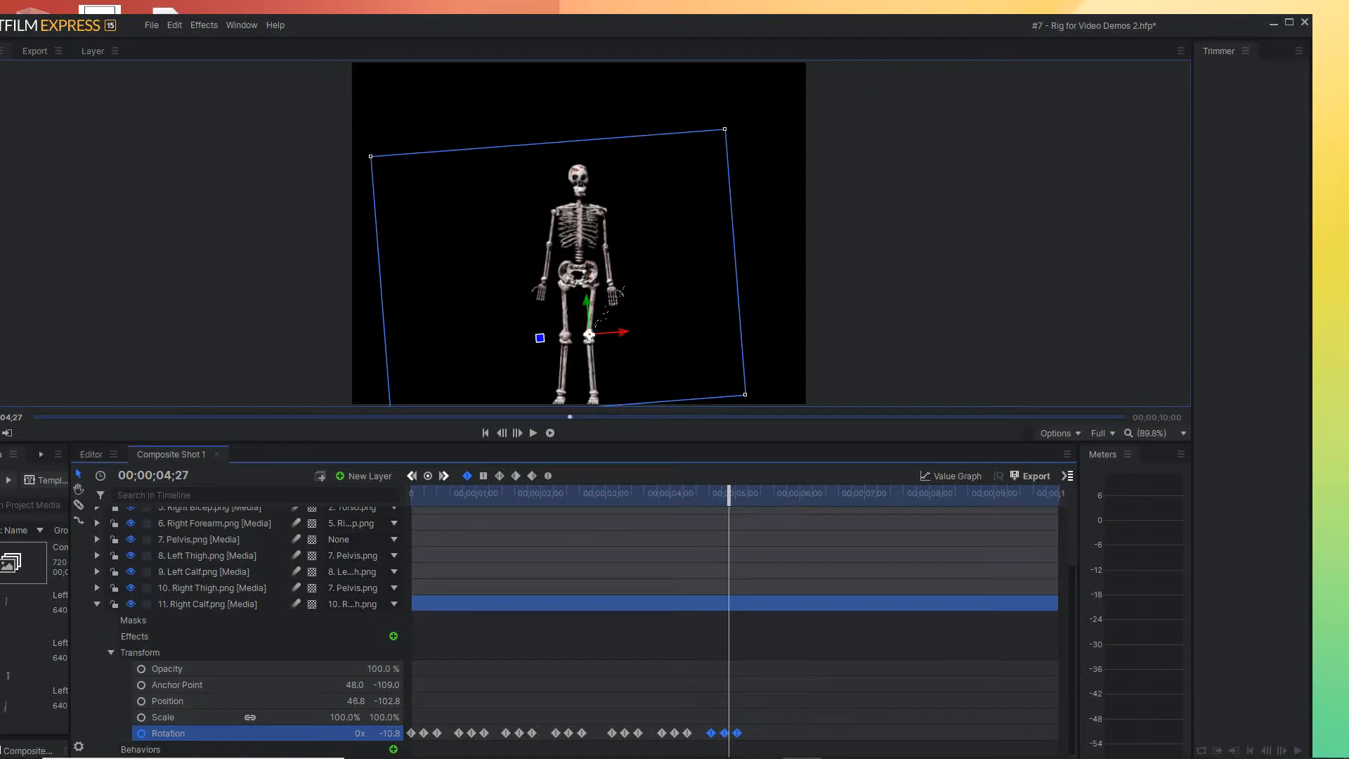
Repeat the Right Calf Rotation keyframe group centred on 00;00;05;18
left_click(676, 495)
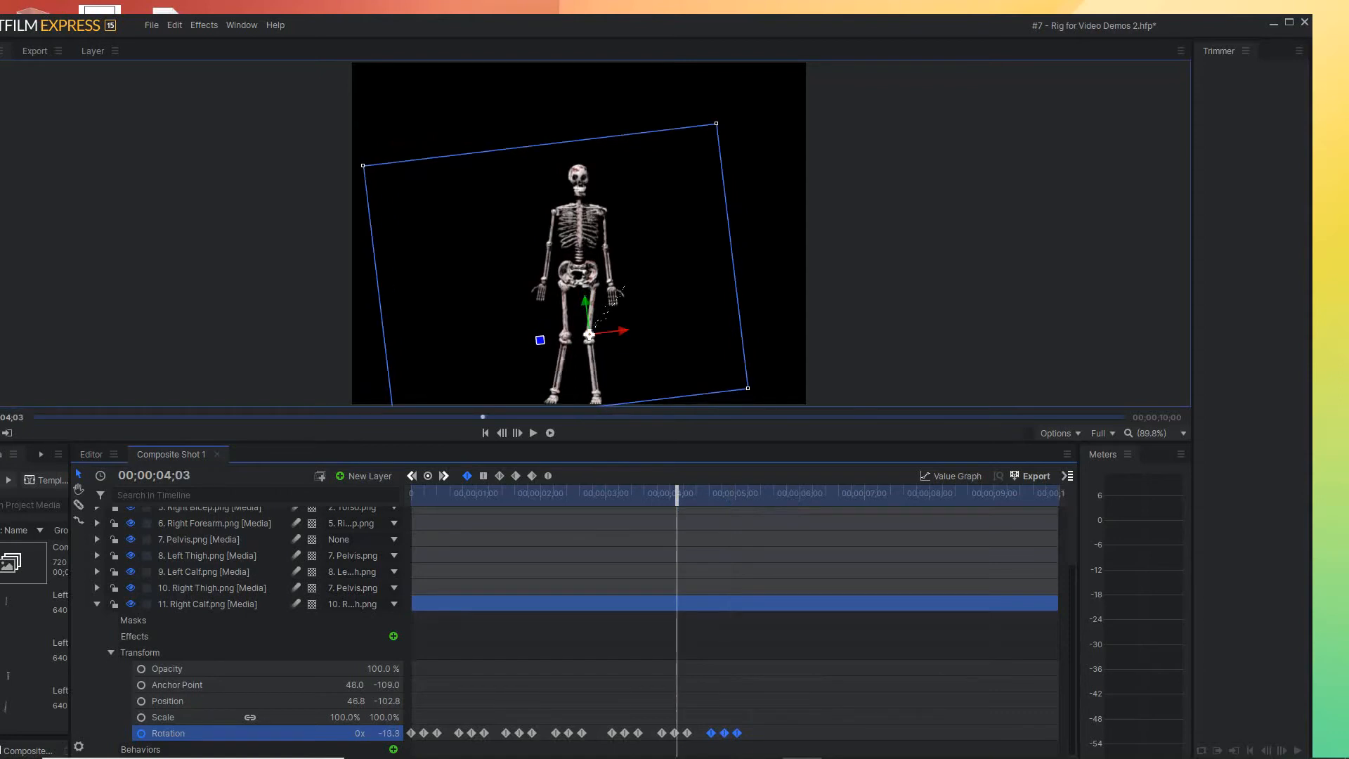
left_click_drag(677, 496, 783, 495)
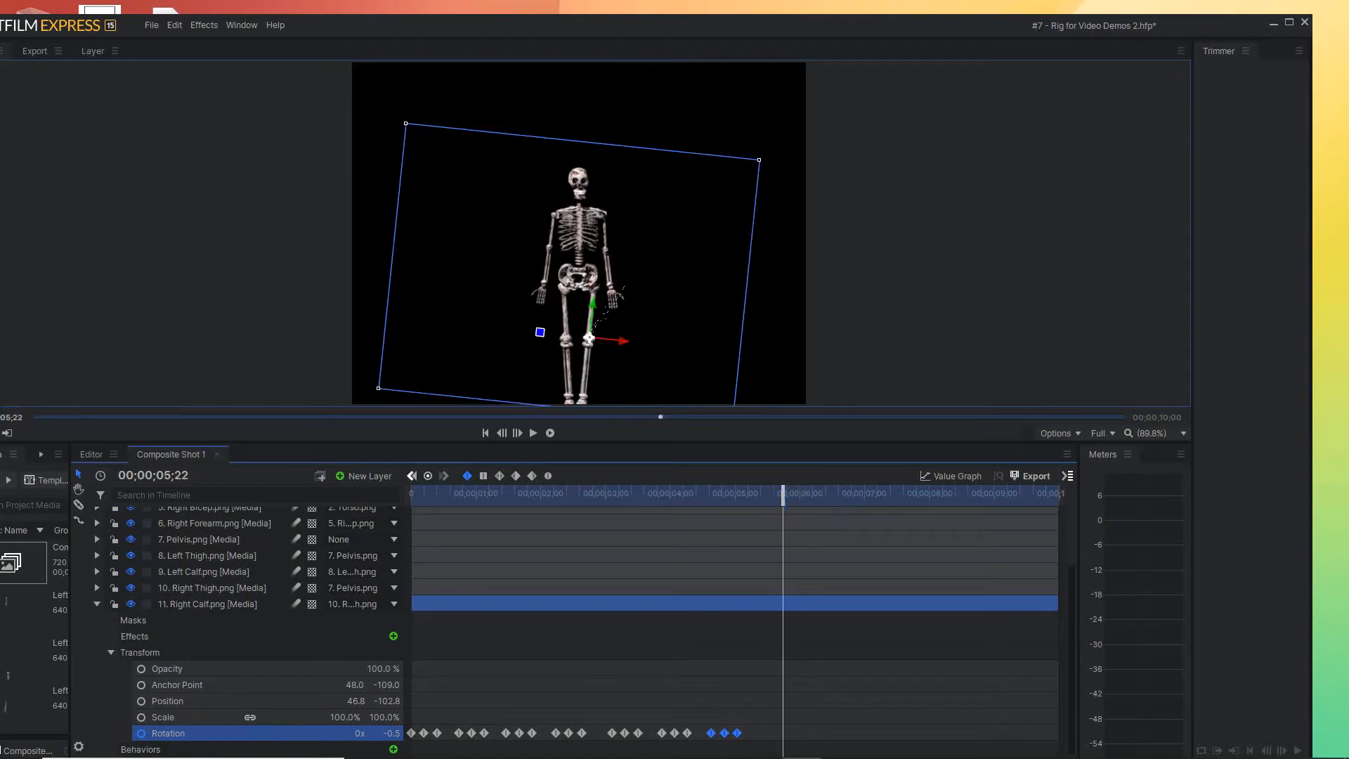
left_click_drag(711, 733, 748, 733)
mouse_move(783, 493)
left_mouse_down()
mouse_move(761, 493)
mouse_move(787, 492)
mouse_move(774, 493)
left_mouse_up()
mouse_move(768, 733)
left_click_drag(768, 733, 774, 733)
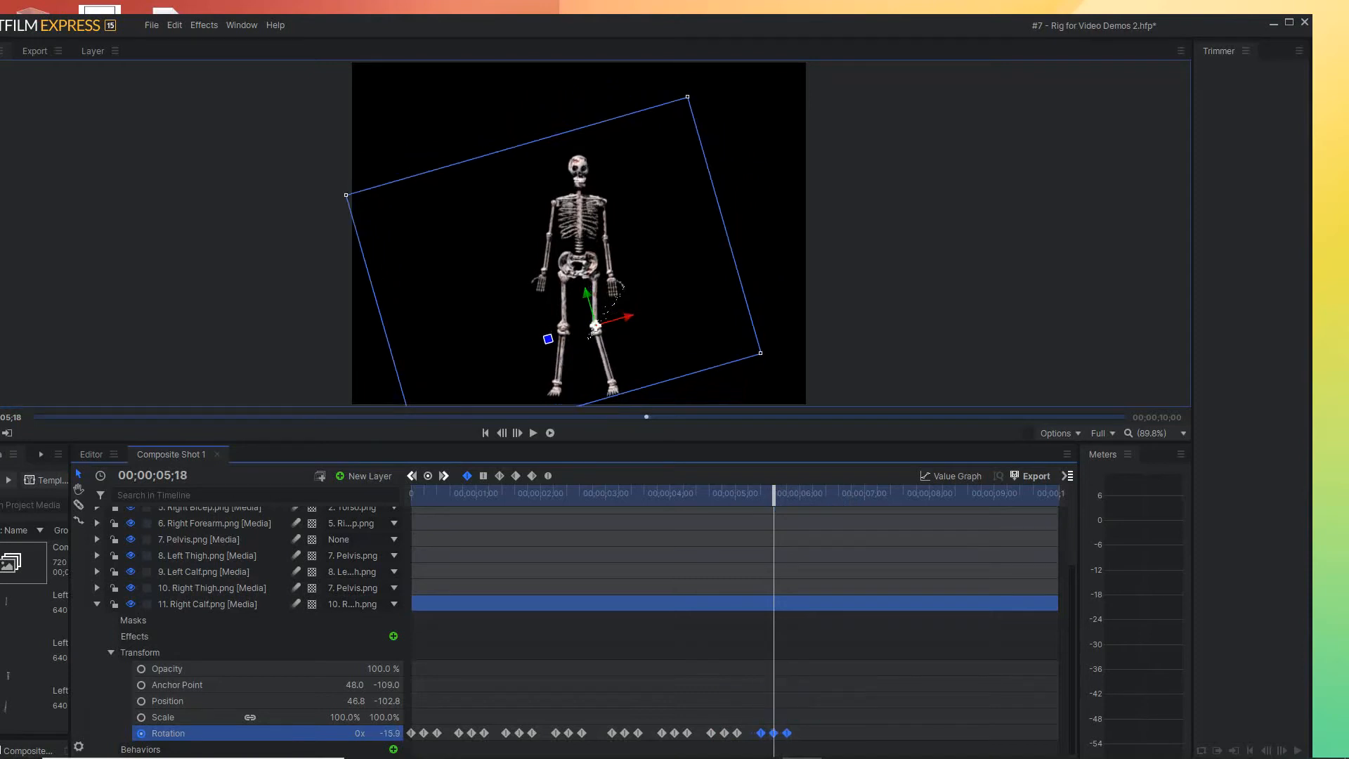
Try nudging the Right Calf Rotation keyframe group near 00;00;05;18 a few frames later and back again
mouse_move(774, 494)
left_mouse_down()
mouse_move(731, 493)
mouse_move(781, 494)
left_mouse_up()
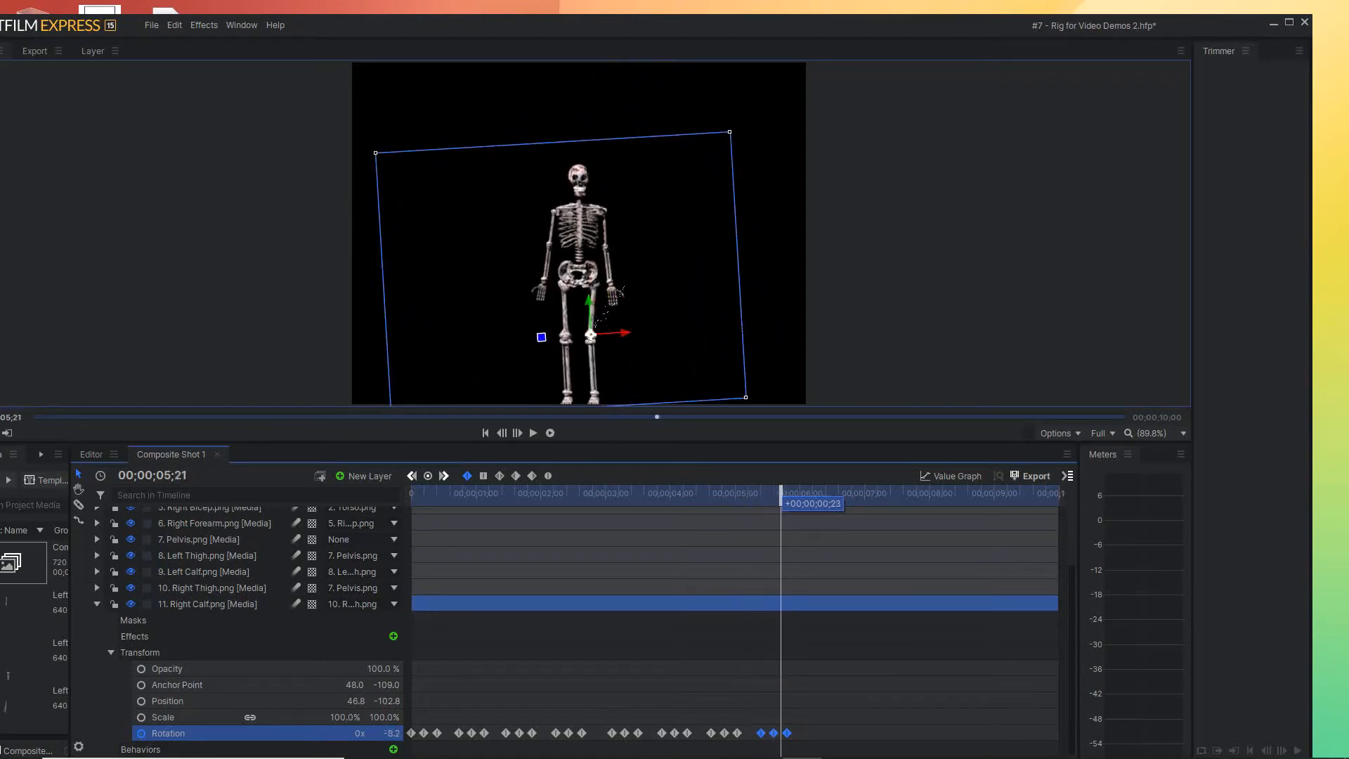
mouse_move(762, 733)
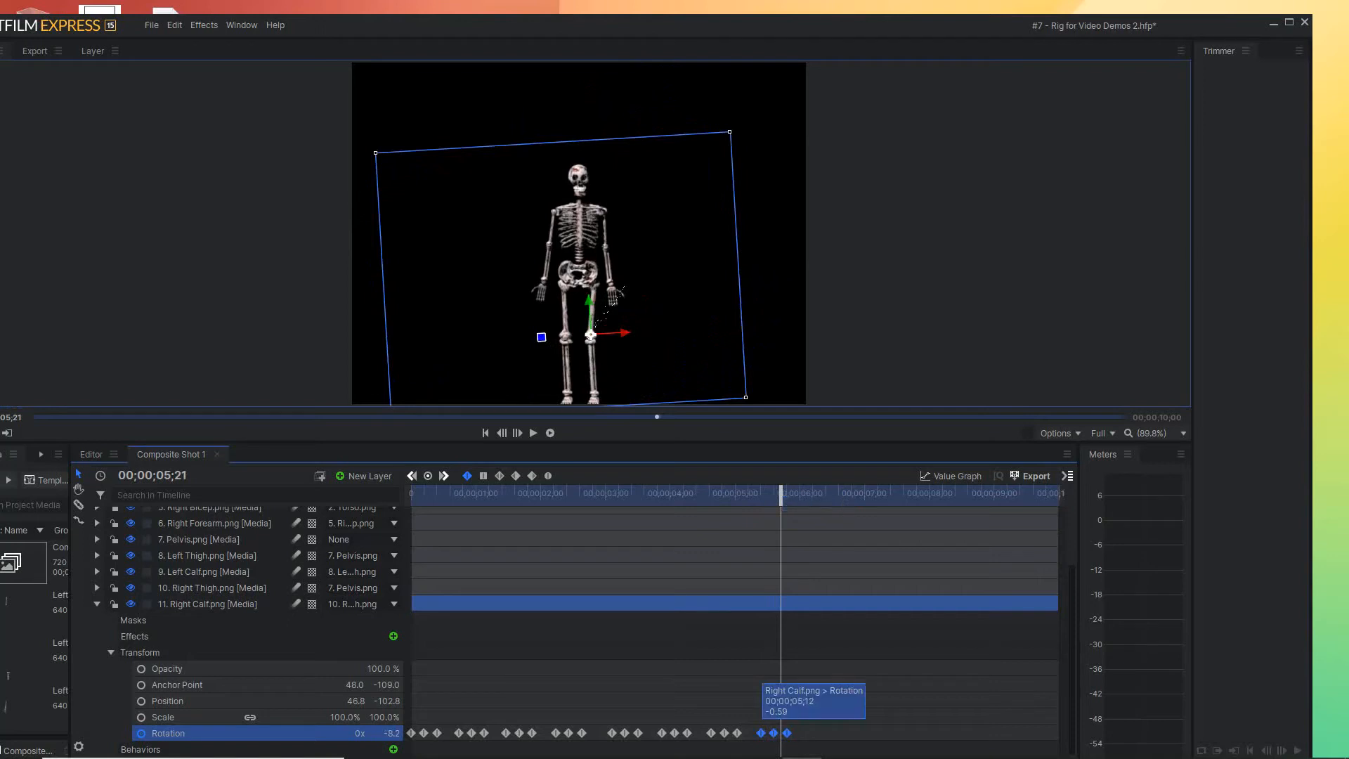
left_click_drag(761, 733, 767, 733)
mouse_move(781, 493)
left_mouse_down()
mouse_move(702, 493)
mouse_move(787, 493)
left_mouse_up()
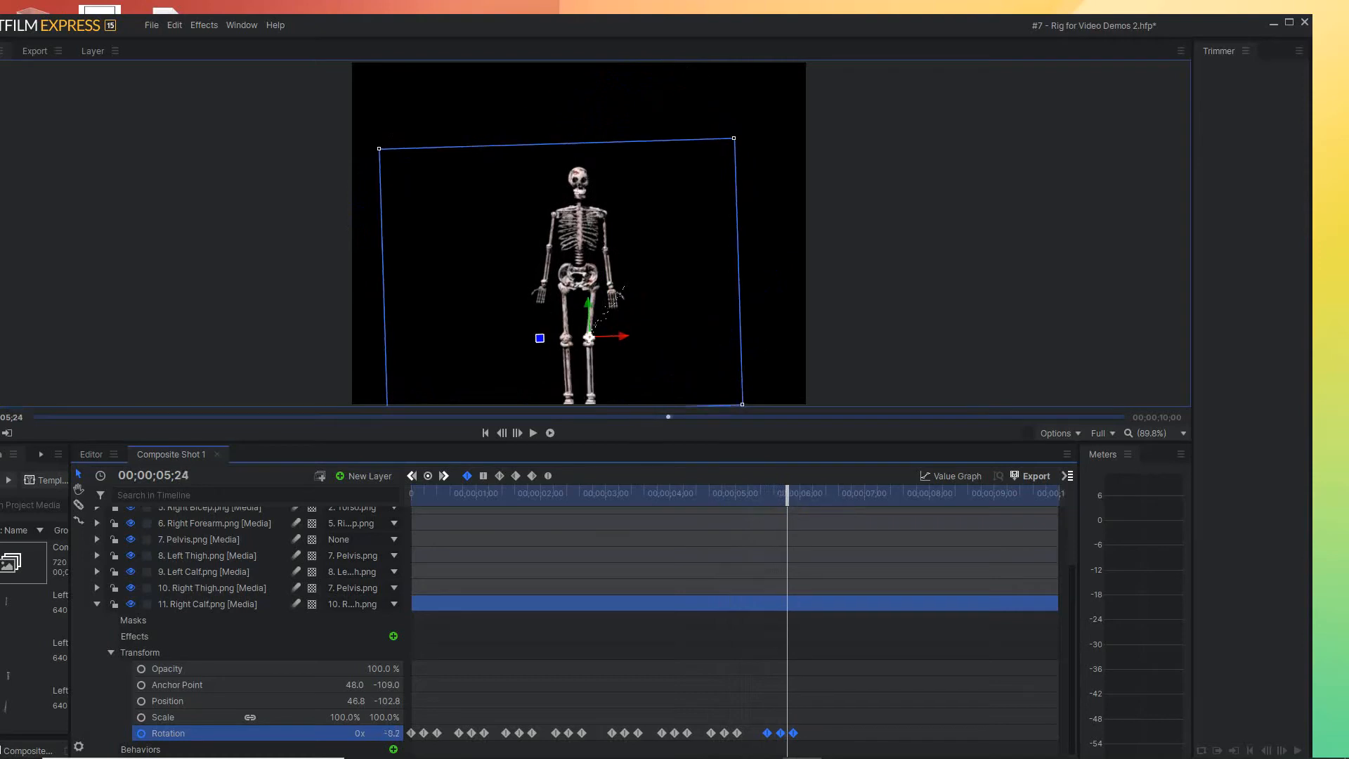
left_click_drag(768, 733, 764, 733)
left_click(707, 494)
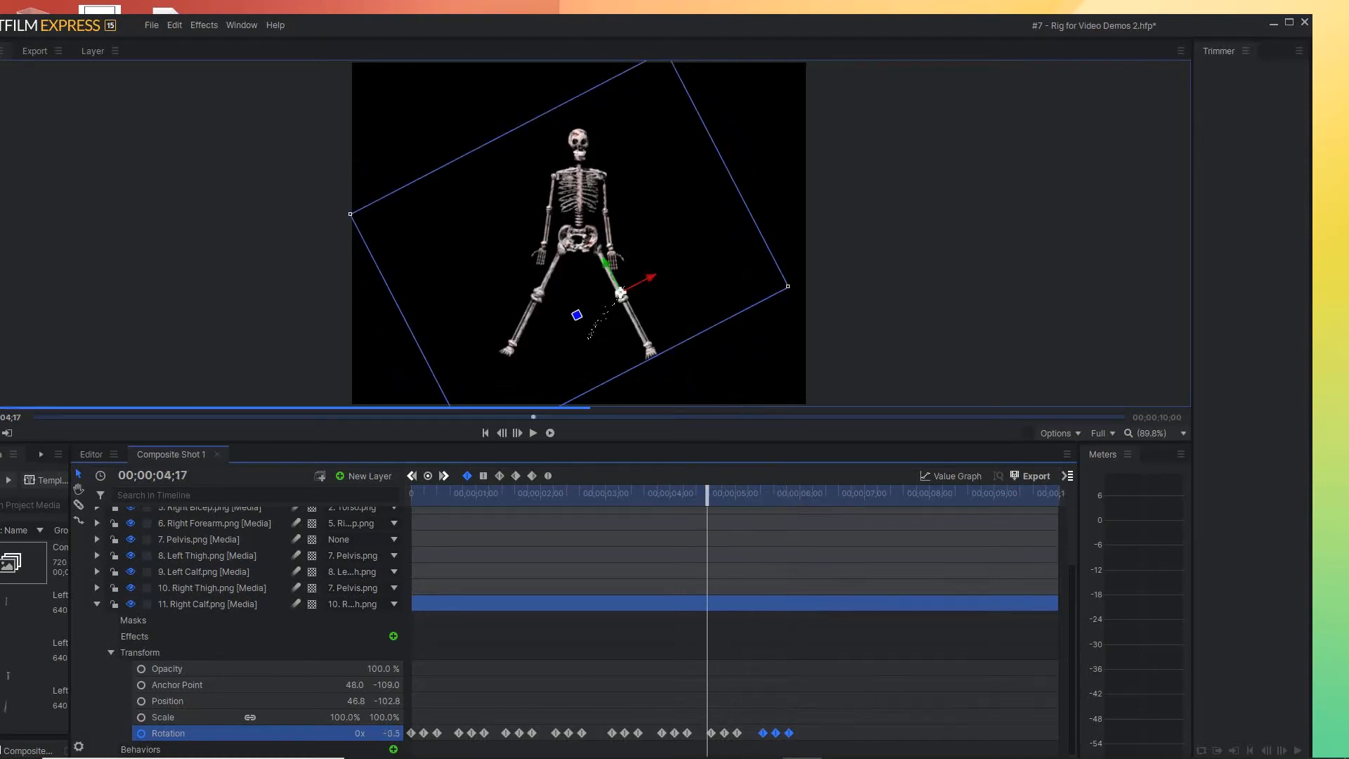
left_click_drag(707, 494, 778, 494)
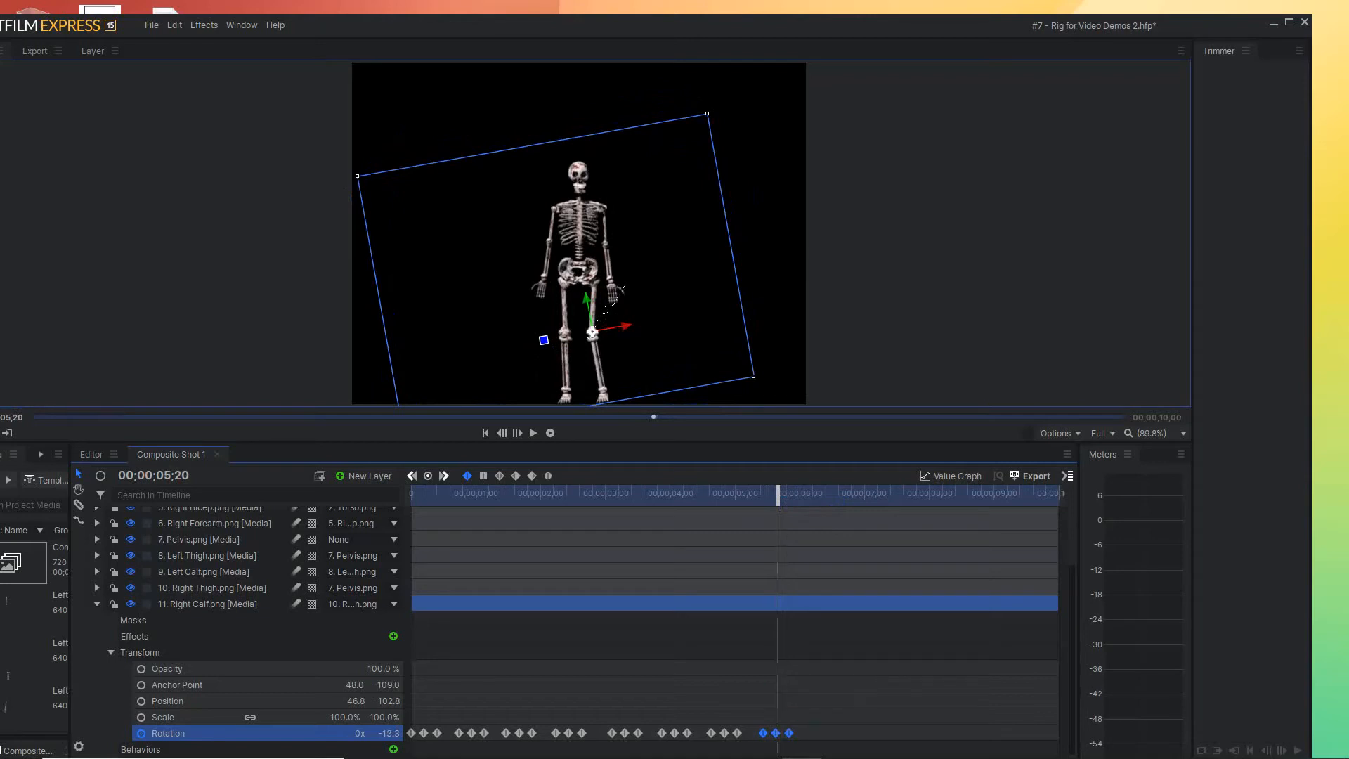
left_click_drag(763, 733, 761, 733)
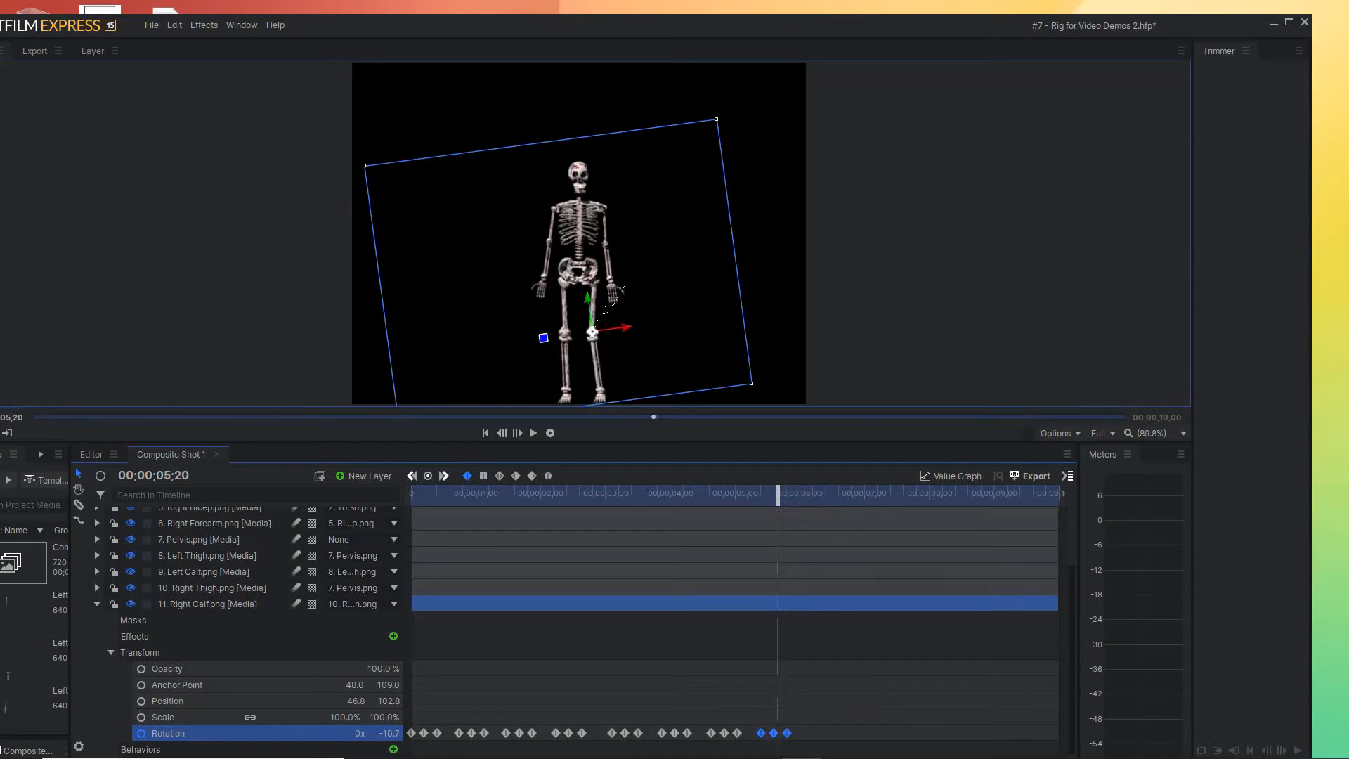
Repeat the Right Calf Rotation keyframe group centred on 00;00;06;11, and once more starting at 00;00;07;06
left_click_drag(718, 494, 823, 494)
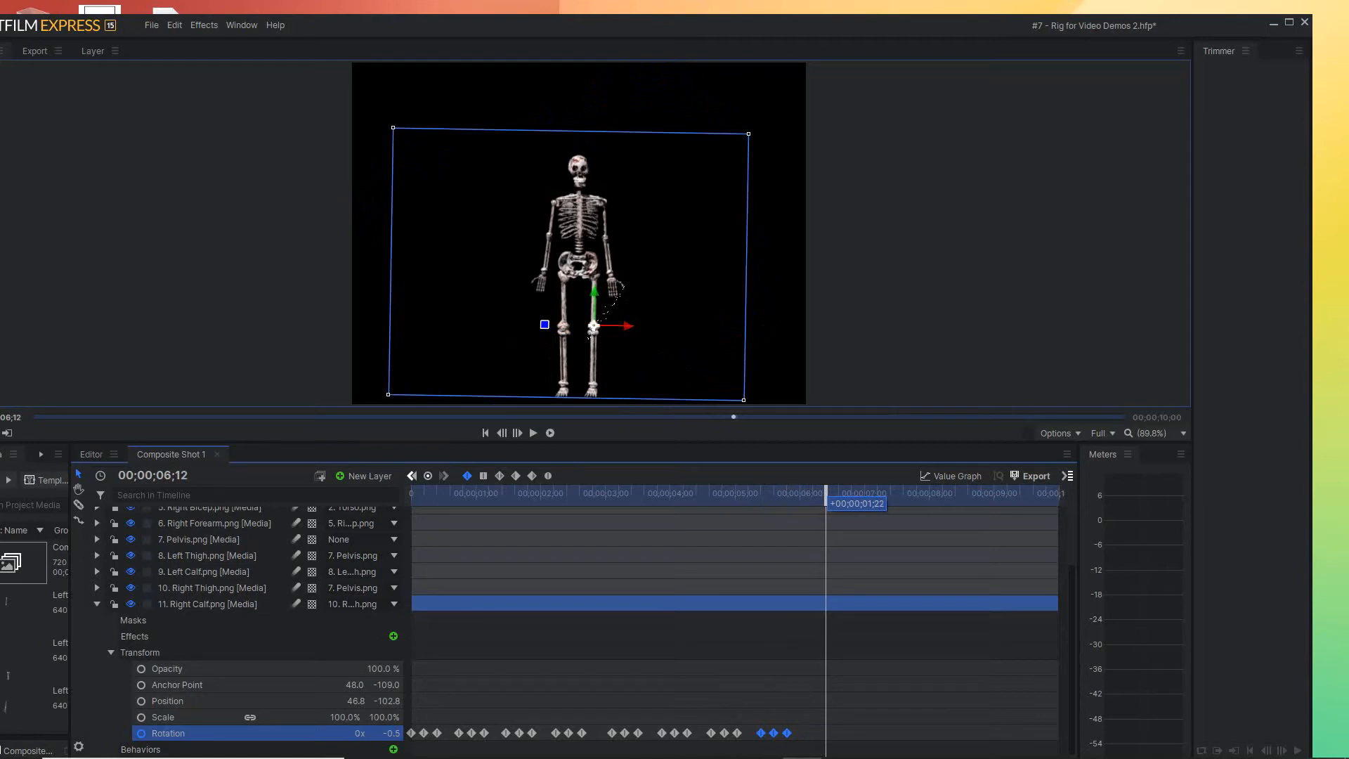
left_click_drag(826, 494, 823, 495)
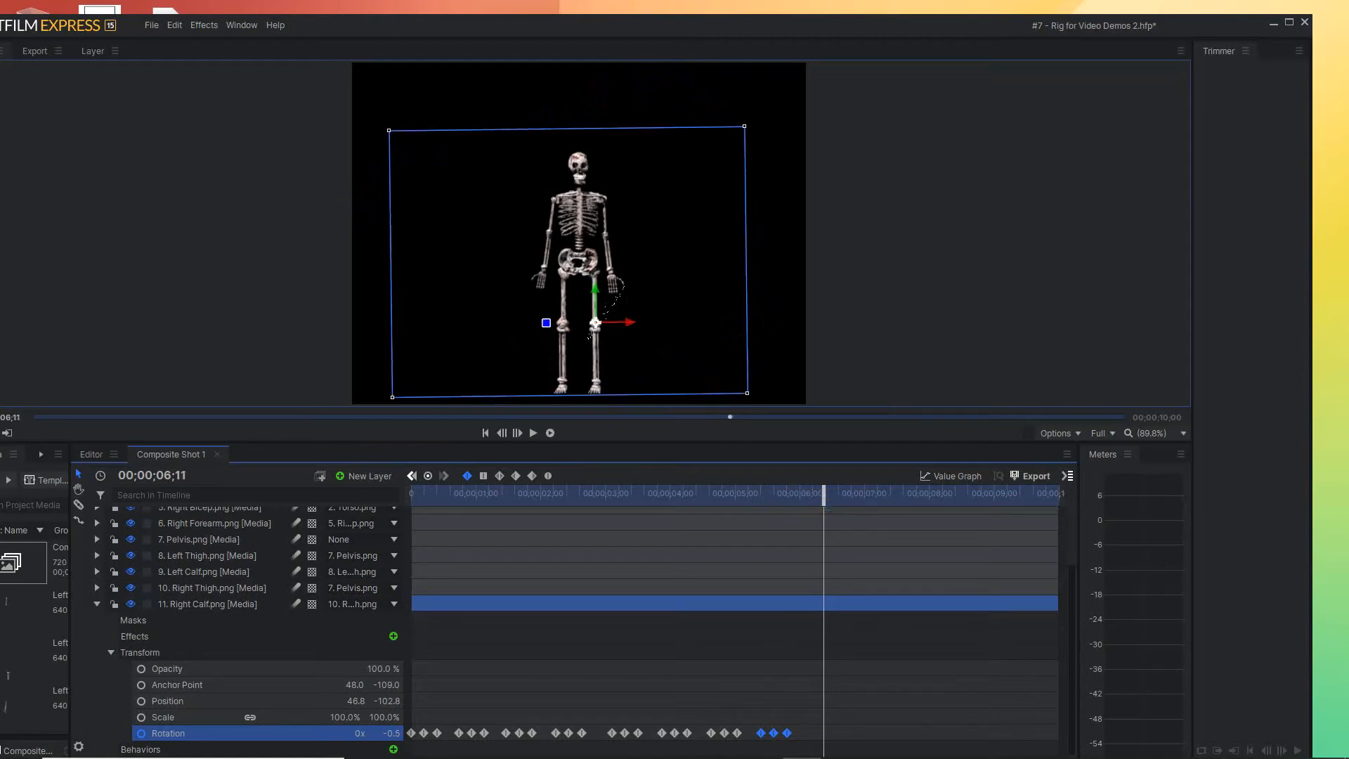
mouse_move(761, 733)
left_click_drag(761, 733, 811, 733)
left_click_drag(823, 493, 878, 493)
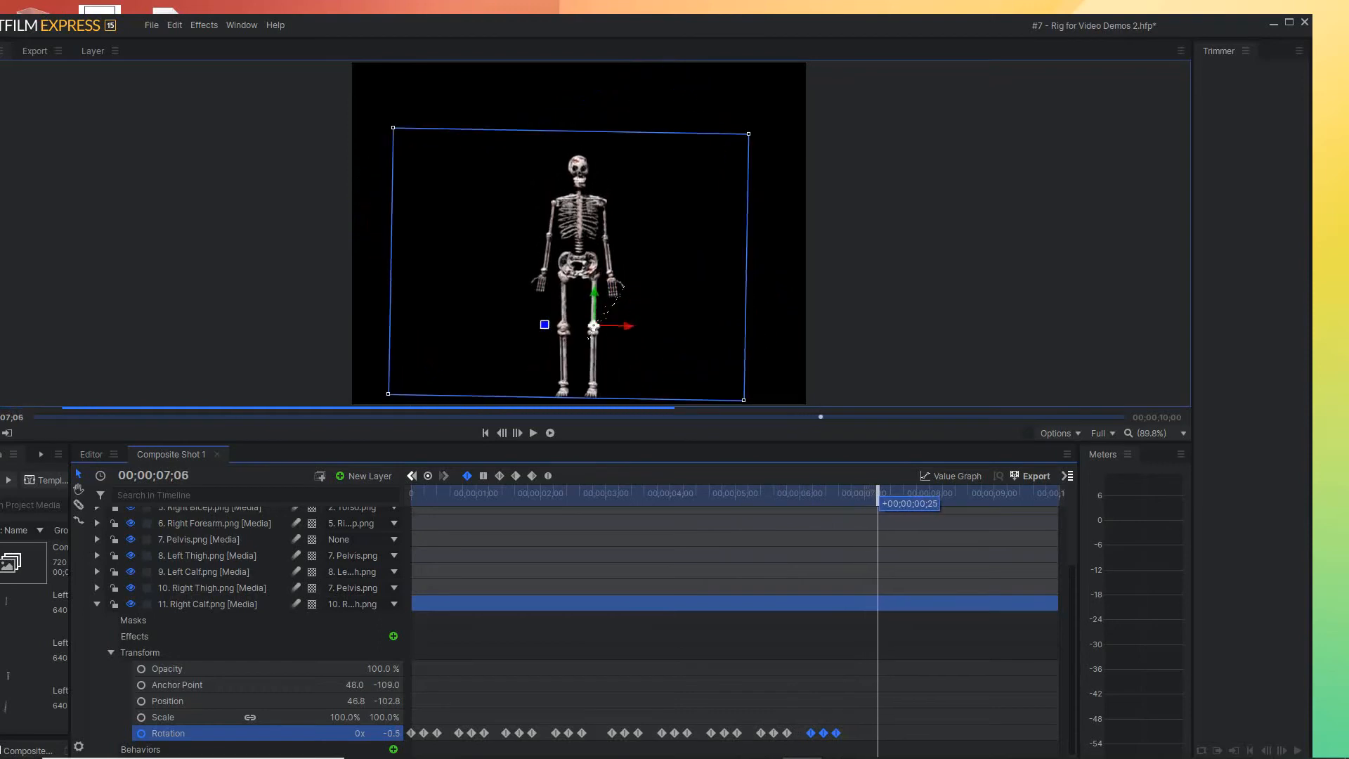
left_click_drag(811, 733, 877, 733)
Repeat the Right Calf Rotation keyframe group starting at 00;00;08;00 and 00;00;08;21
left_click_drag(878, 493, 930, 493)
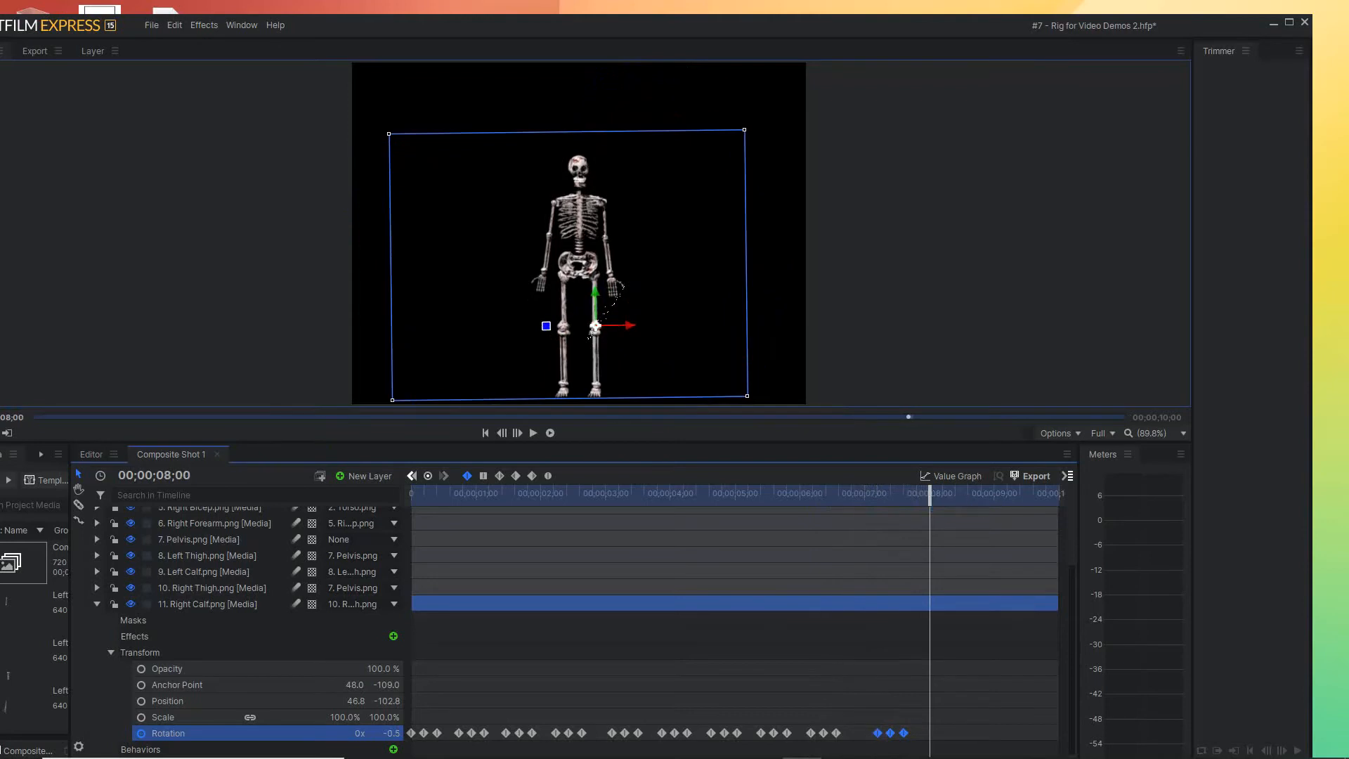
left_click_drag(878, 733, 930, 733)
left_click_drag(930, 493, 988, 492)
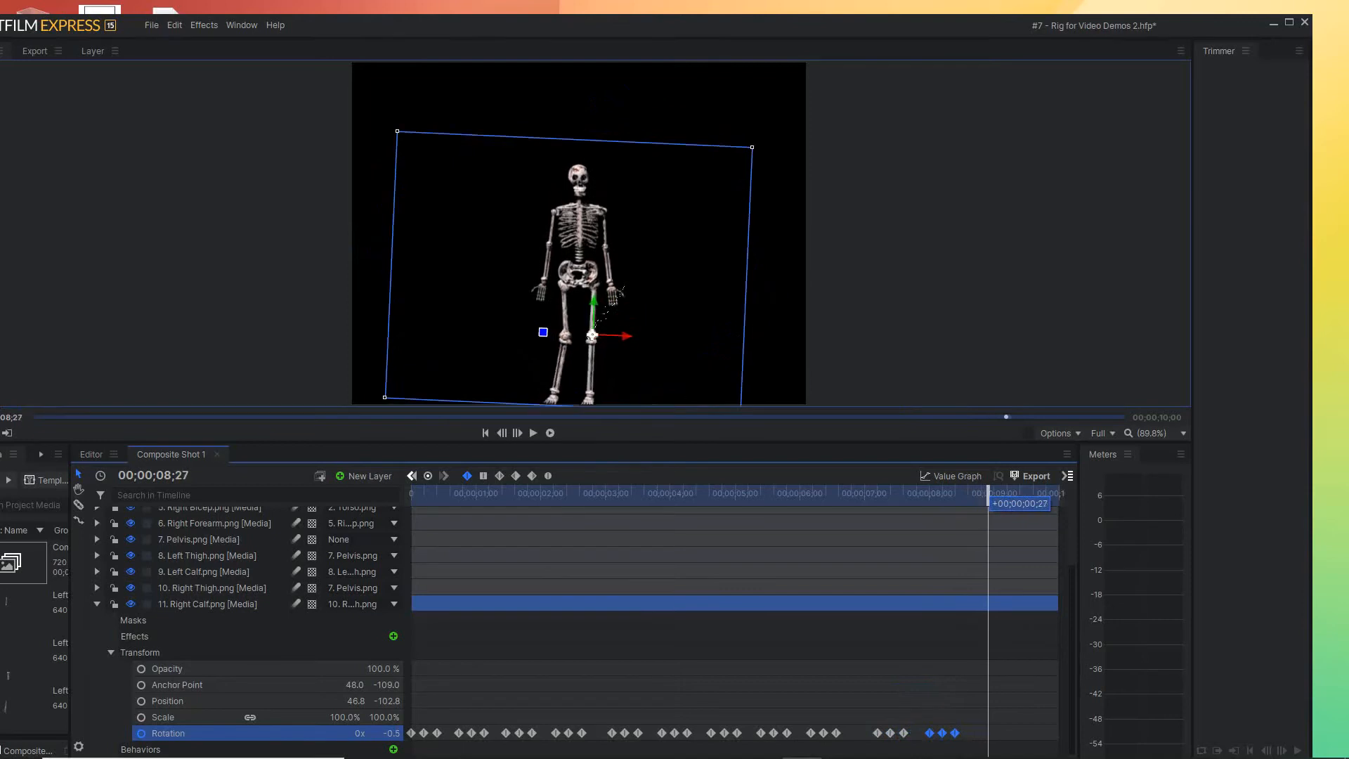
left_click_drag(930, 733, 975, 733)
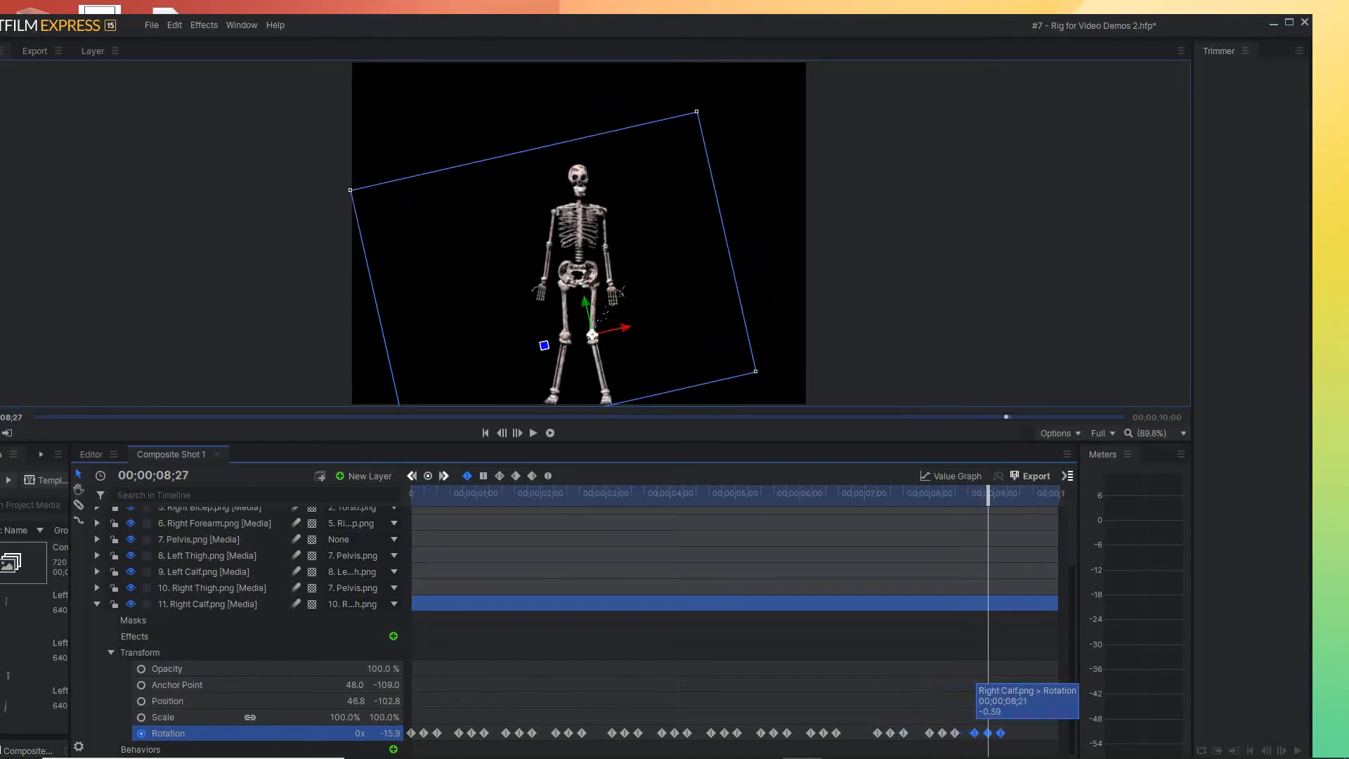
Play the composite shot from the start to review the leg animation, and return to the first frame
left_click_drag(988, 493, 1047, 495)
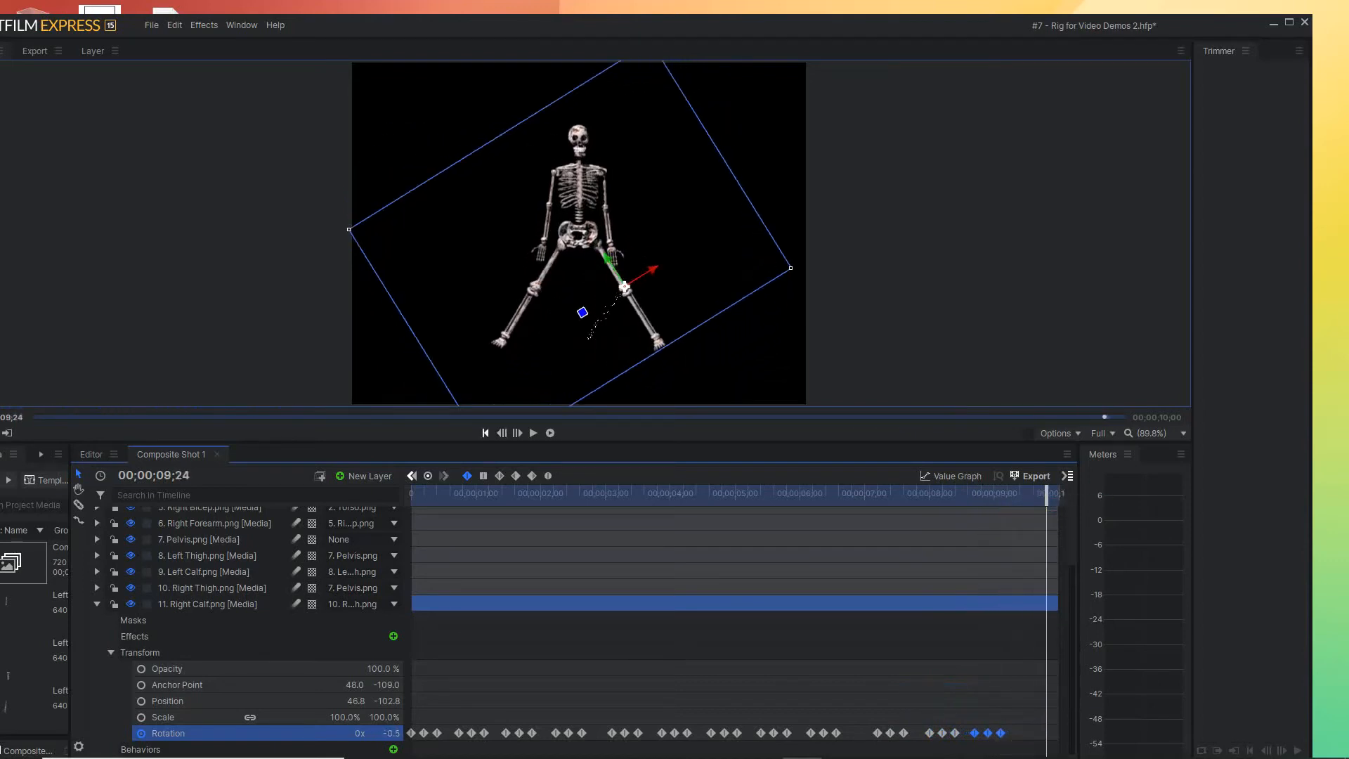
key("Home")
key("space")
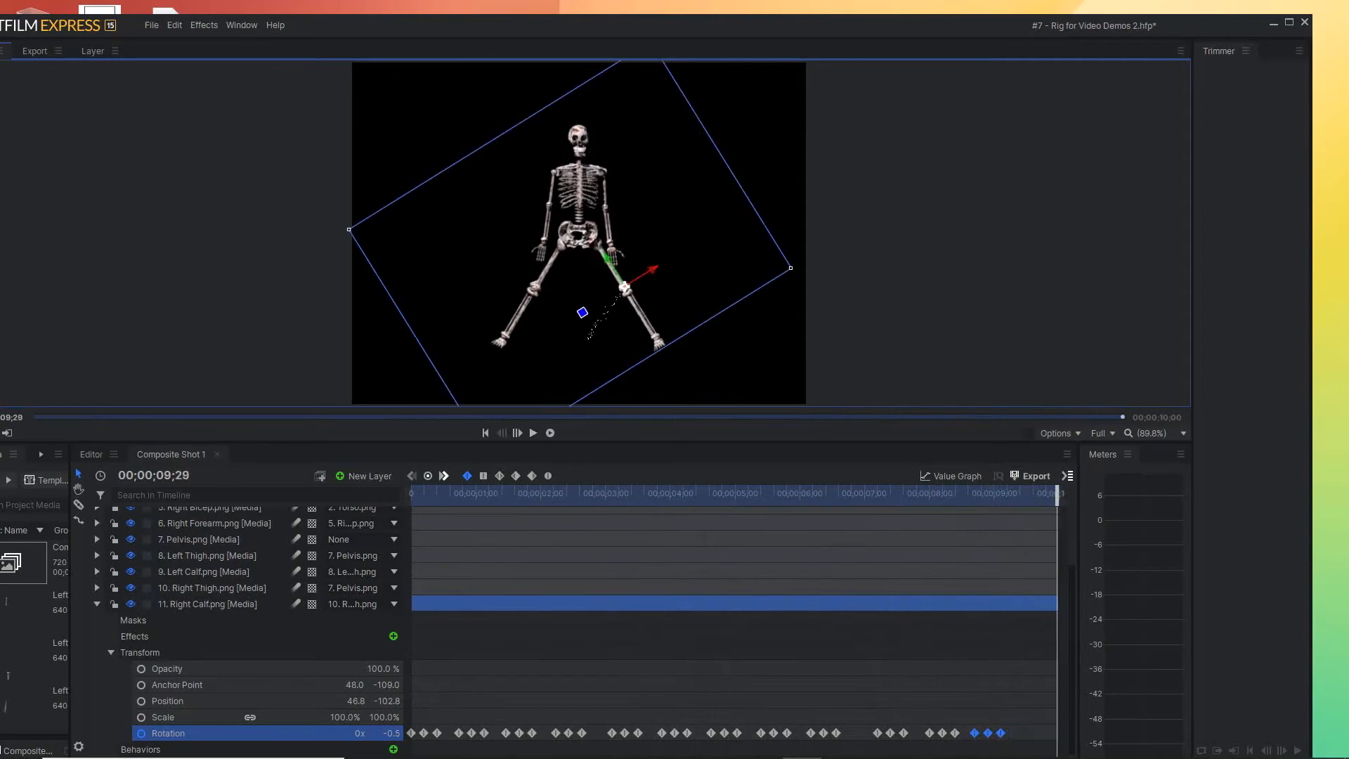
key("Home")
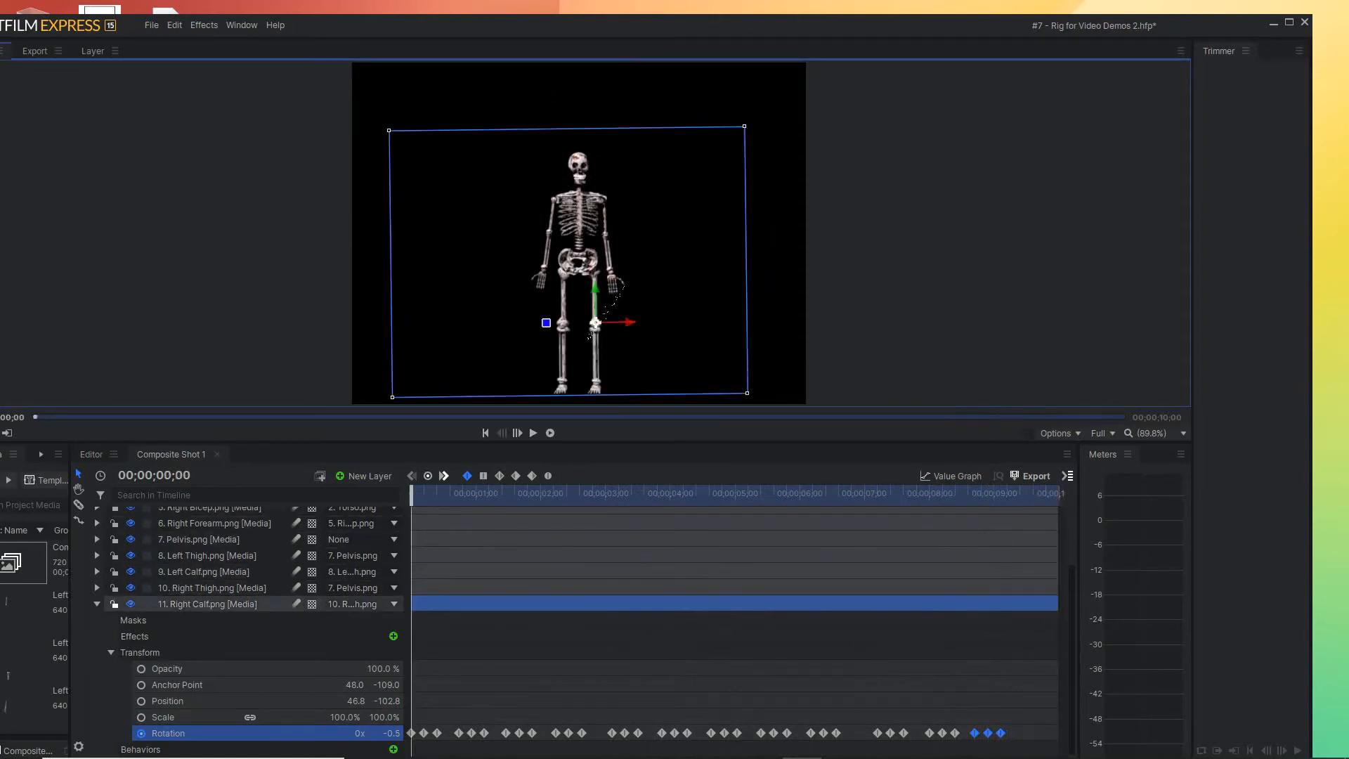
Enable Rotation keyframing for the Left Bicep layer at 00;00;00;00, keeping its lowered angle as the first keyframe
left_click(97, 605)
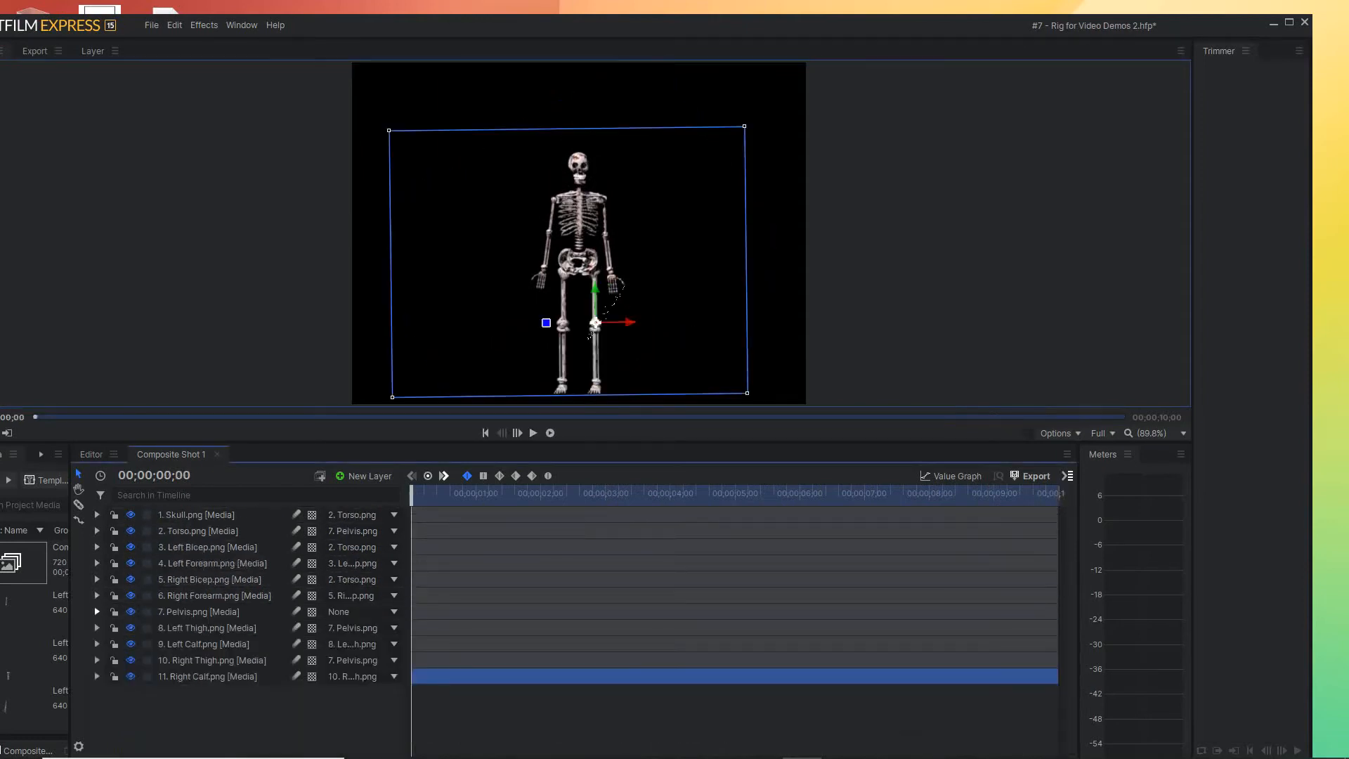
left_click(97, 547)
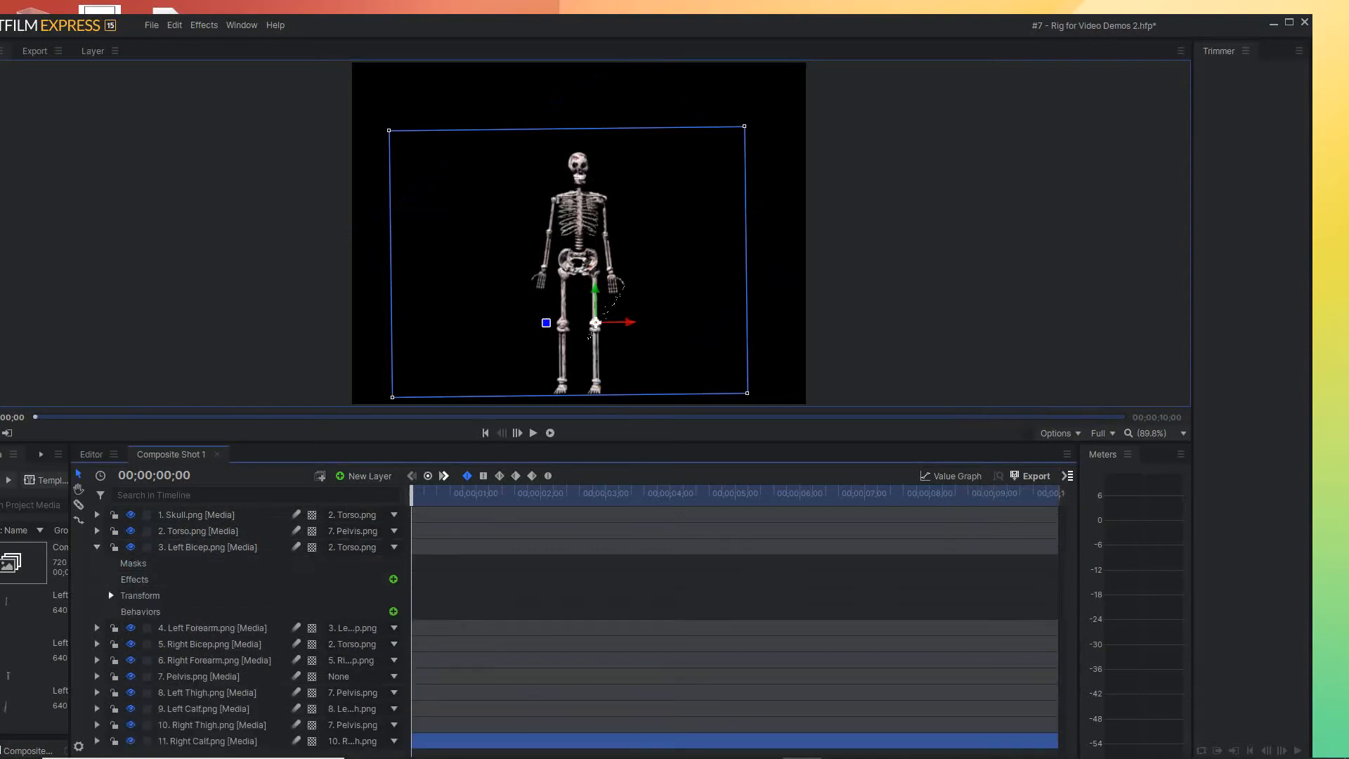
left_click(111, 595)
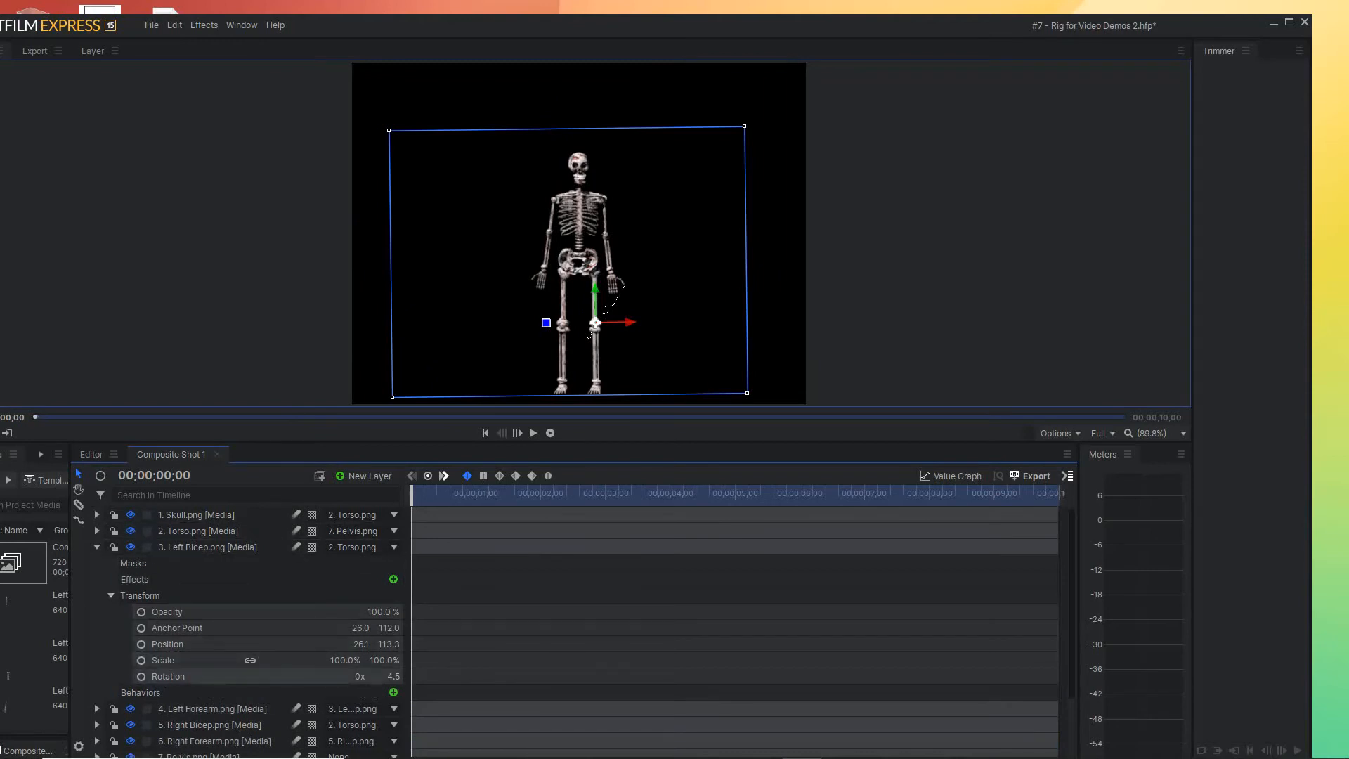
left_click(142, 677)
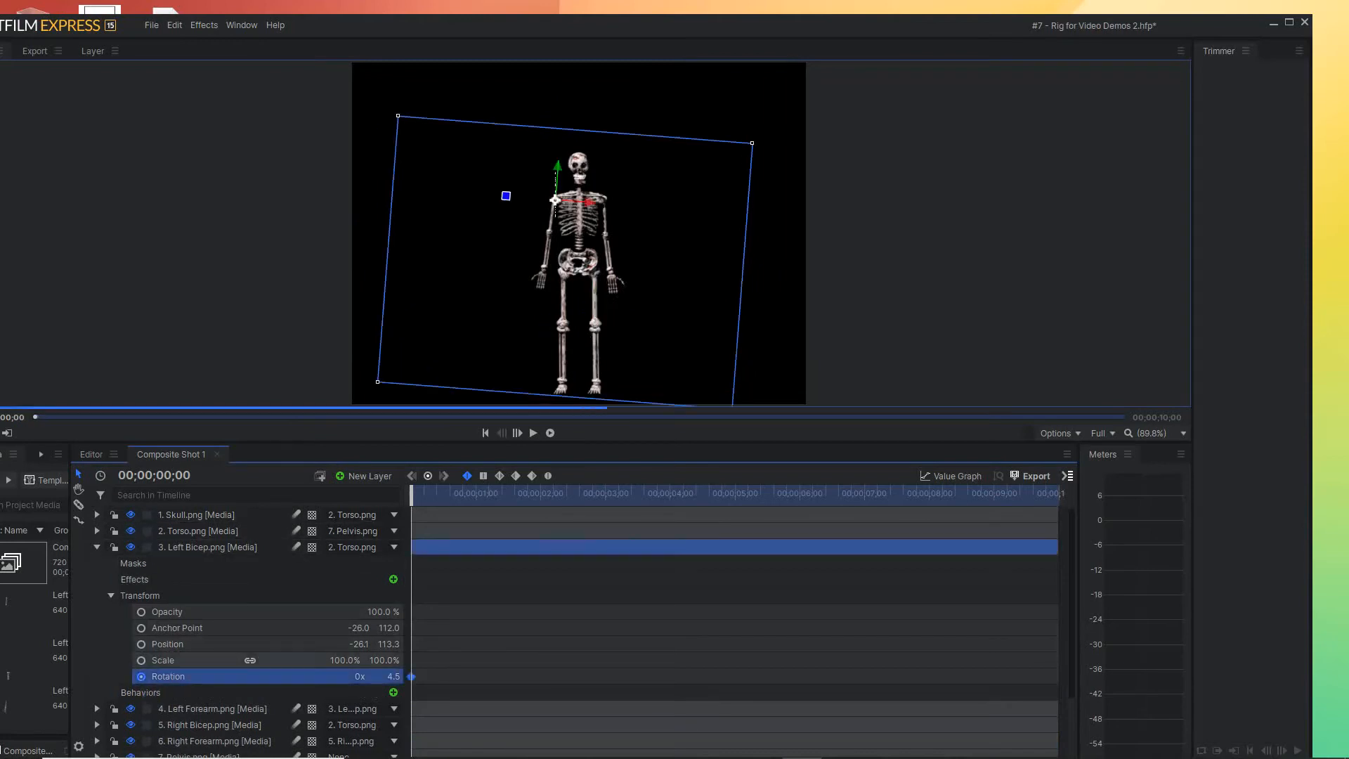
Raise the Left Bicep to a Rotation of about 141.5° at 00;00;00;18 and copy its lowered-arm keyframe to 00;00;01;01
left_click_drag(412, 495, 450, 495)
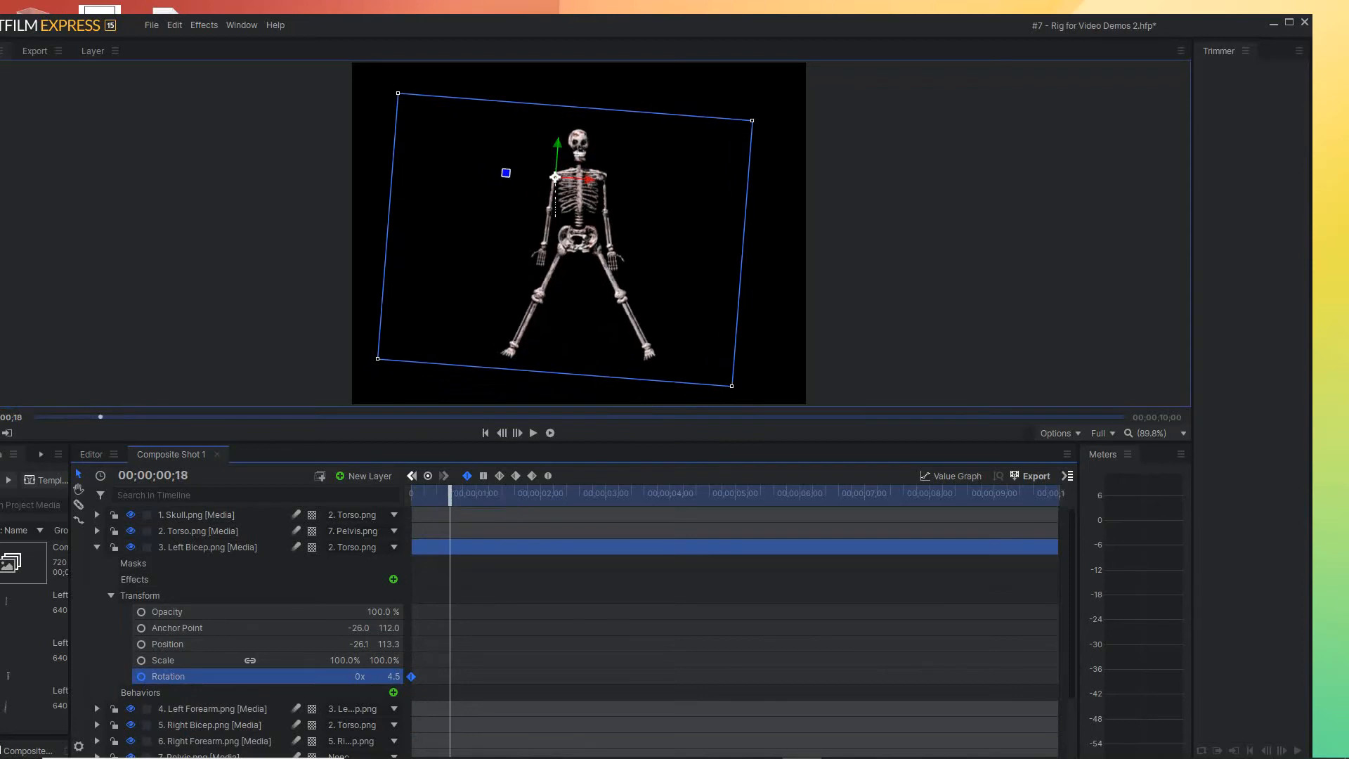
left_click_drag(506, 172, 595, 146)
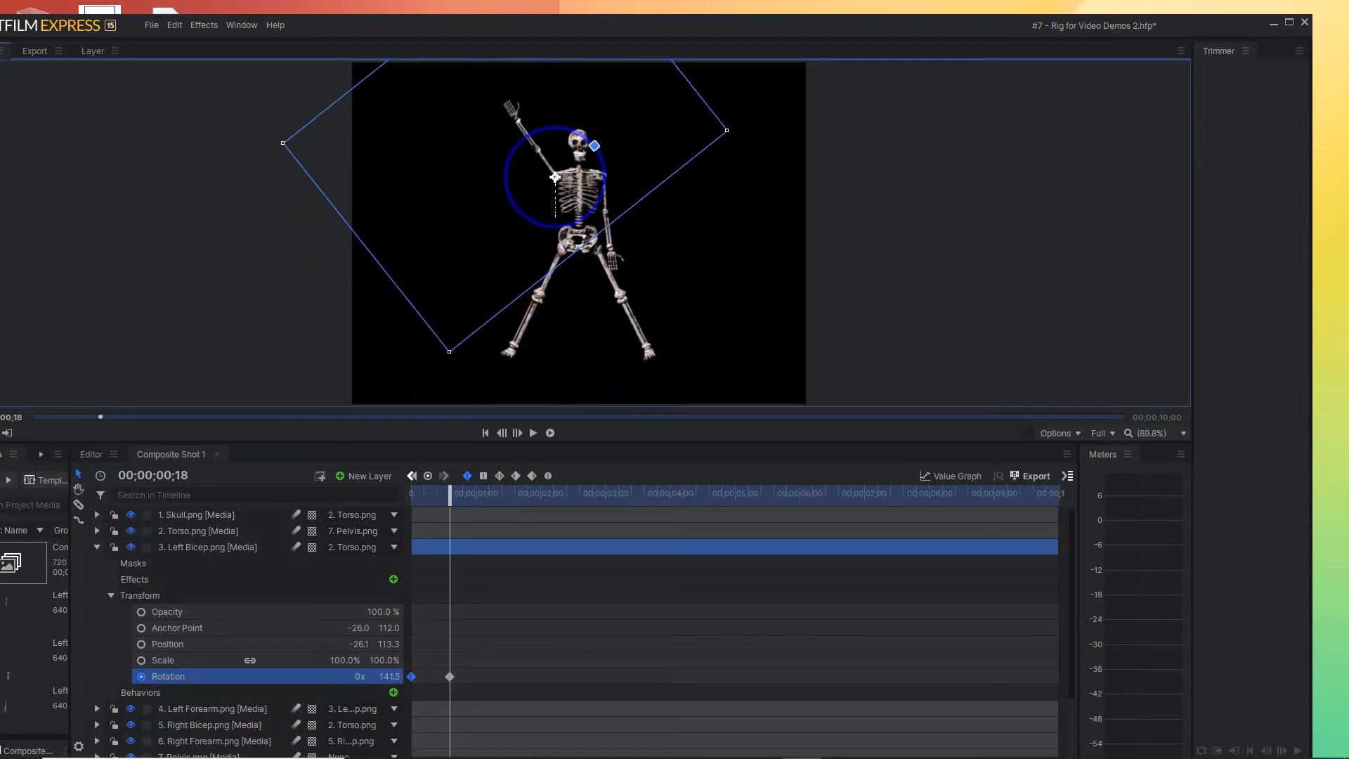
left_click_drag(450, 495, 474, 495)
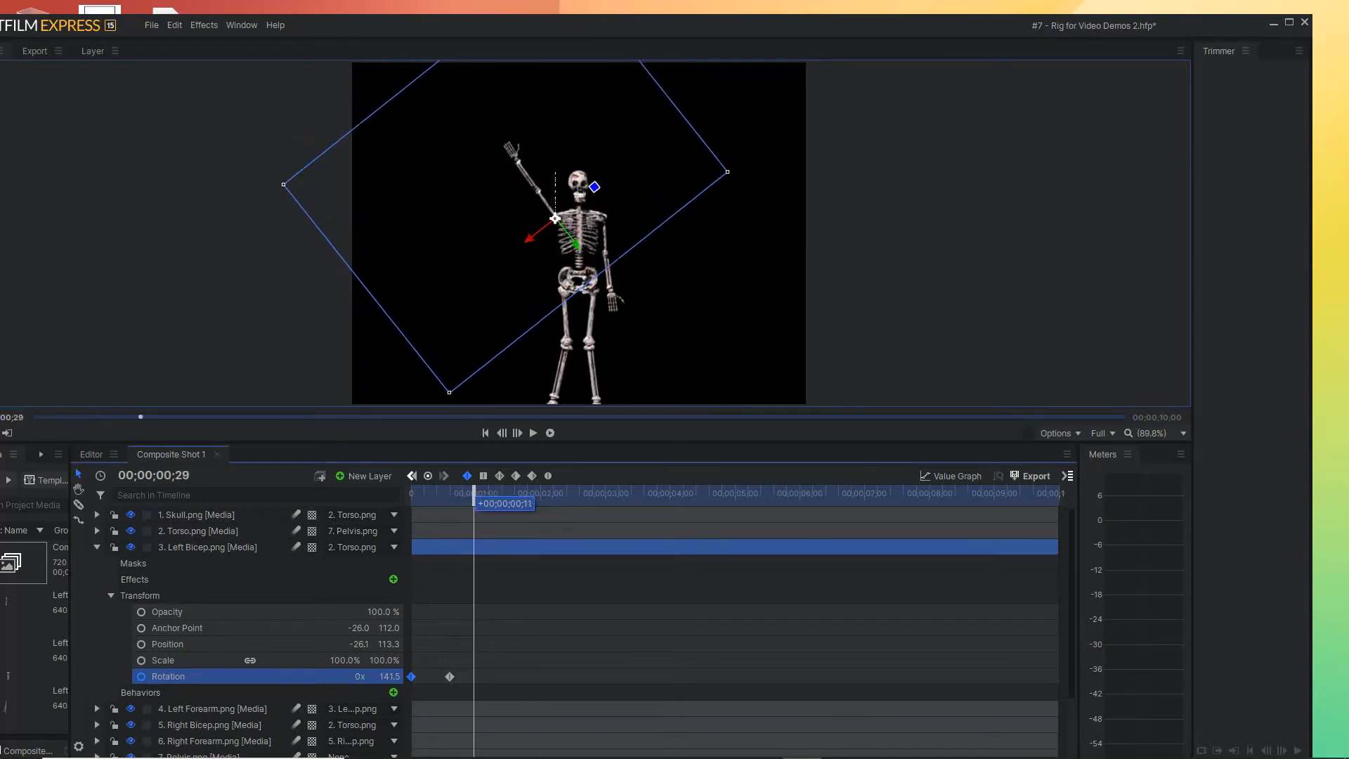
mouse_move(474, 495)
left_mouse_down()
mouse_move(492, 495)
mouse_move(478, 494)
left_mouse_up()
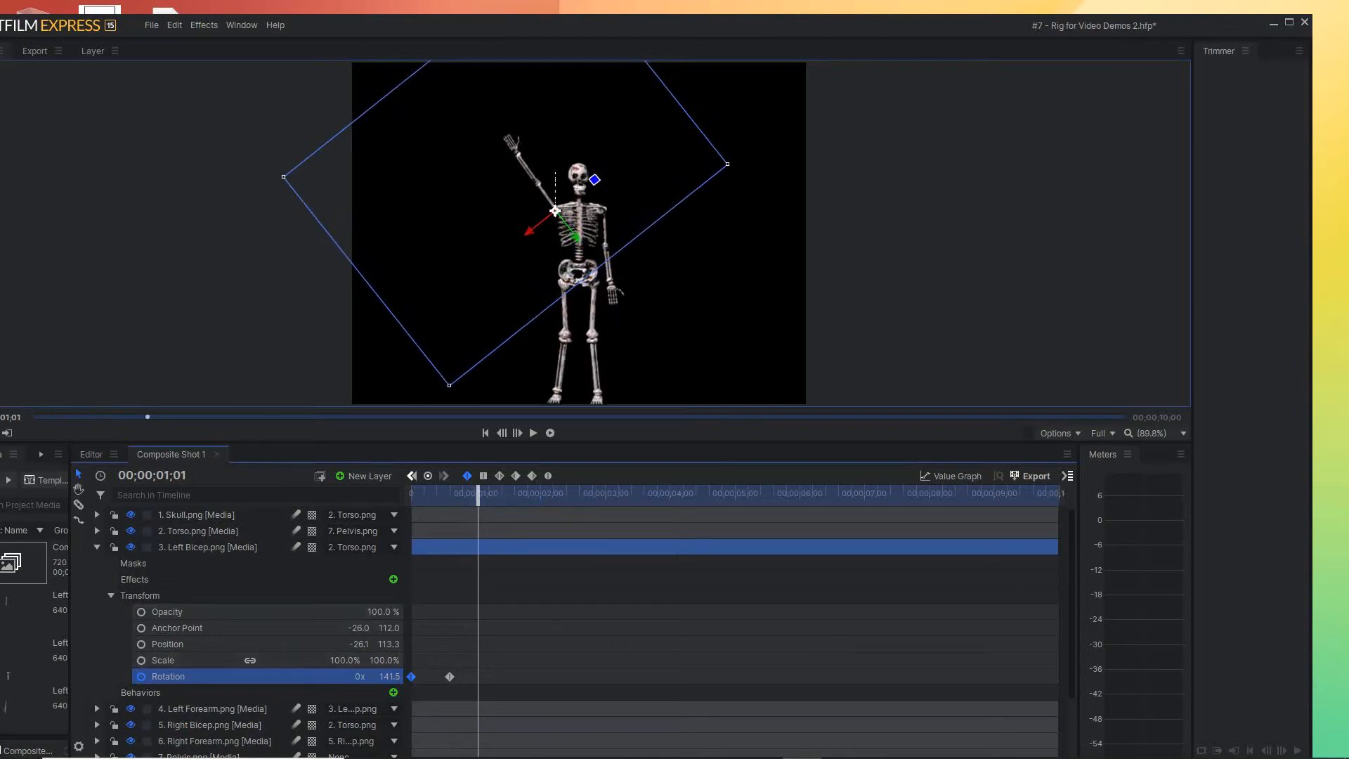
mouse_move(412, 677)
left_click_drag(412, 676, 478, 677)
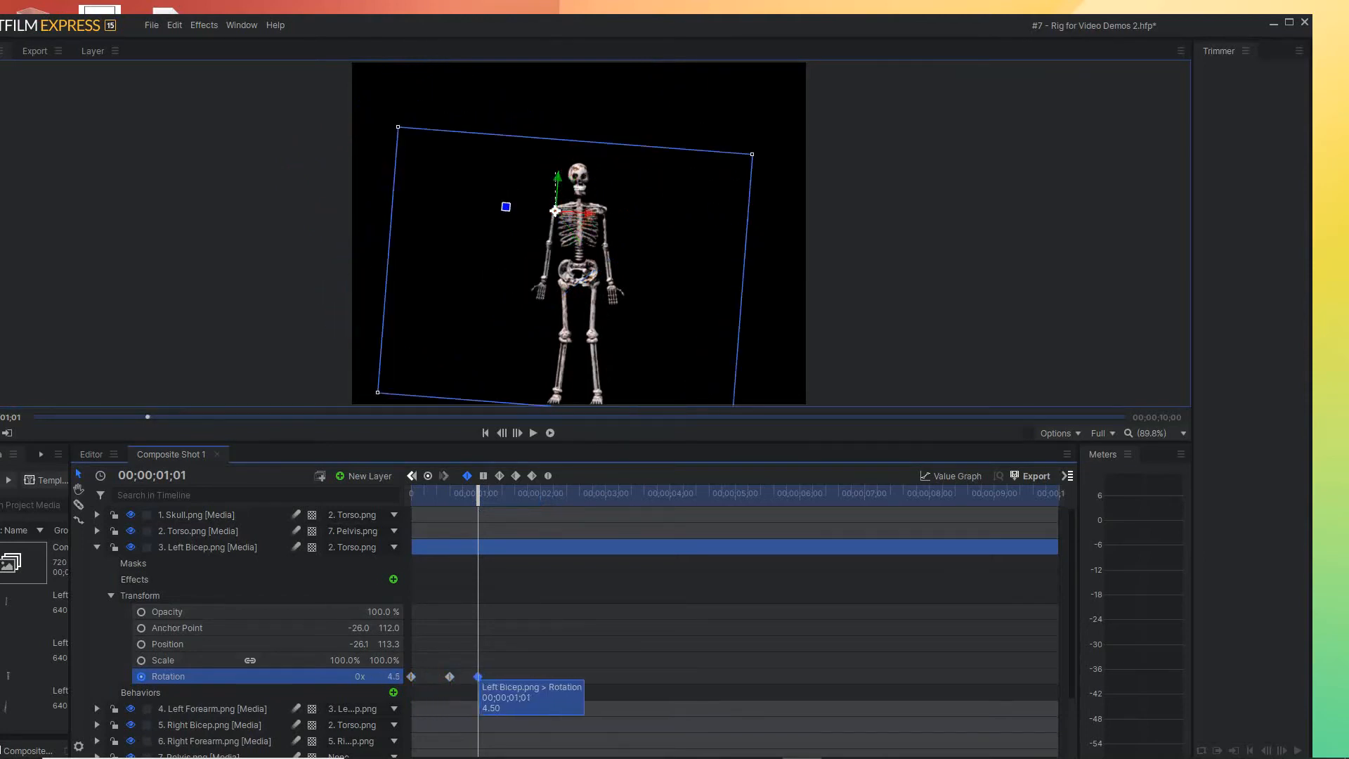
Repeat the Left Bicep's raised Rotation keyframe at 00;00;01;11 and a lowered-then-raised keyframe pair starting at 00;00;01;18
mouse_move(478, 495)
left_mouse_down()
mouse_move(411, 495)
mouse_move(500, 495)
left_mouse_up()
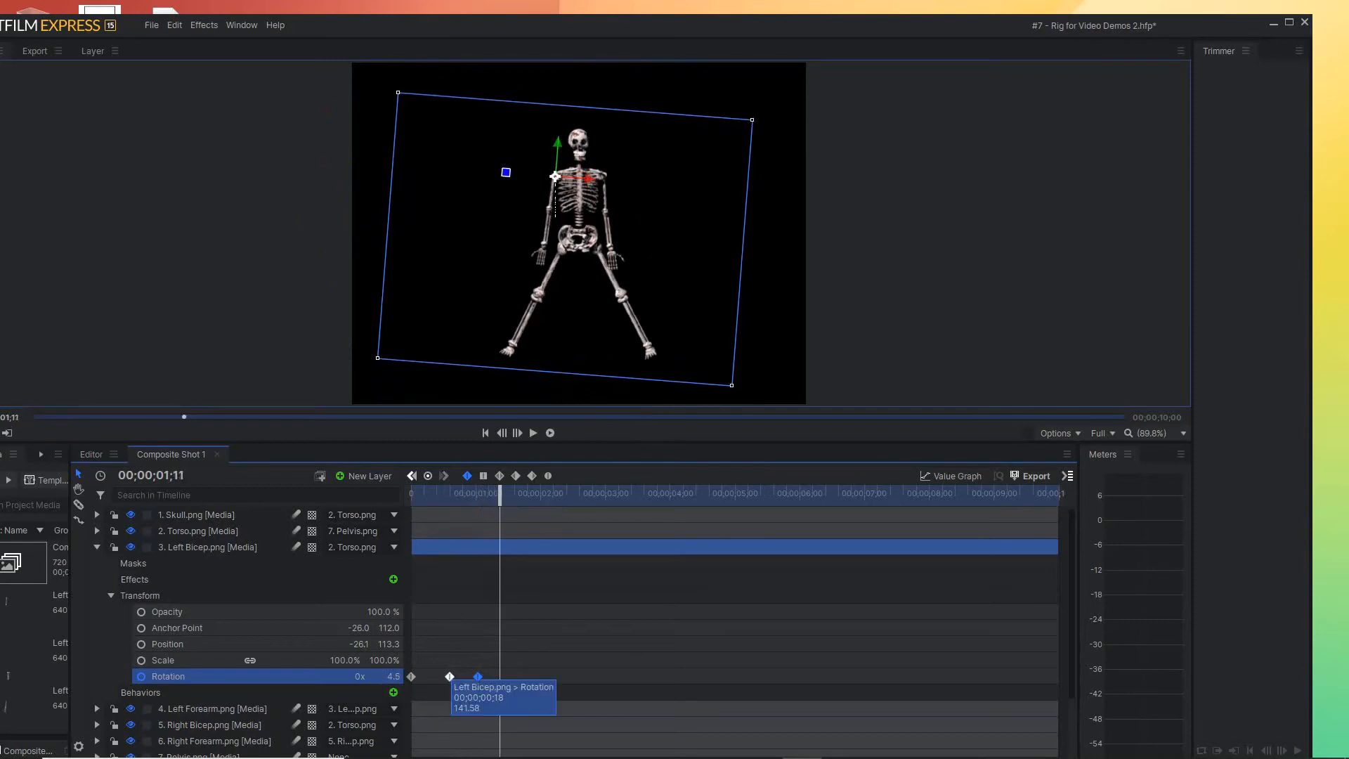
left_click(449, 677)
left_click_drag(450, 676, 500, 677)
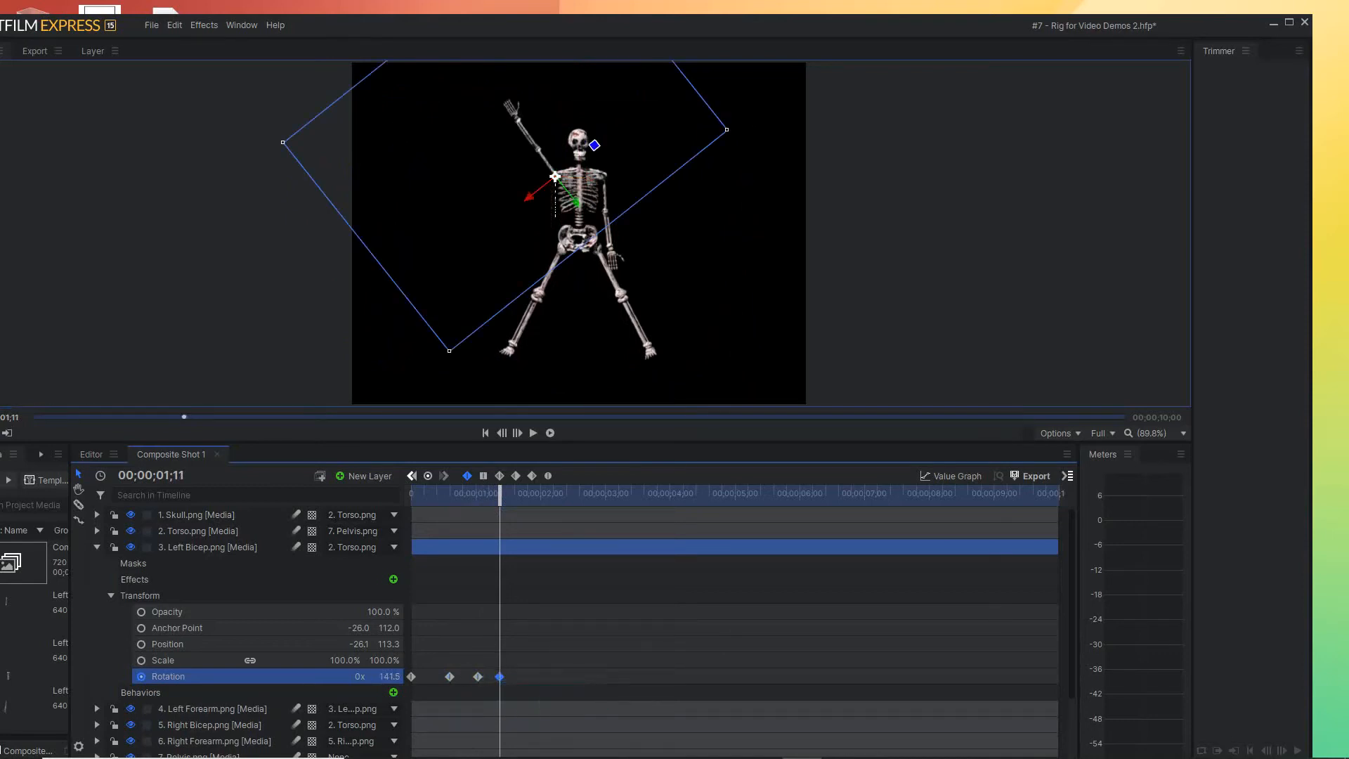
left_click_drag(500, 495, 515, 495)
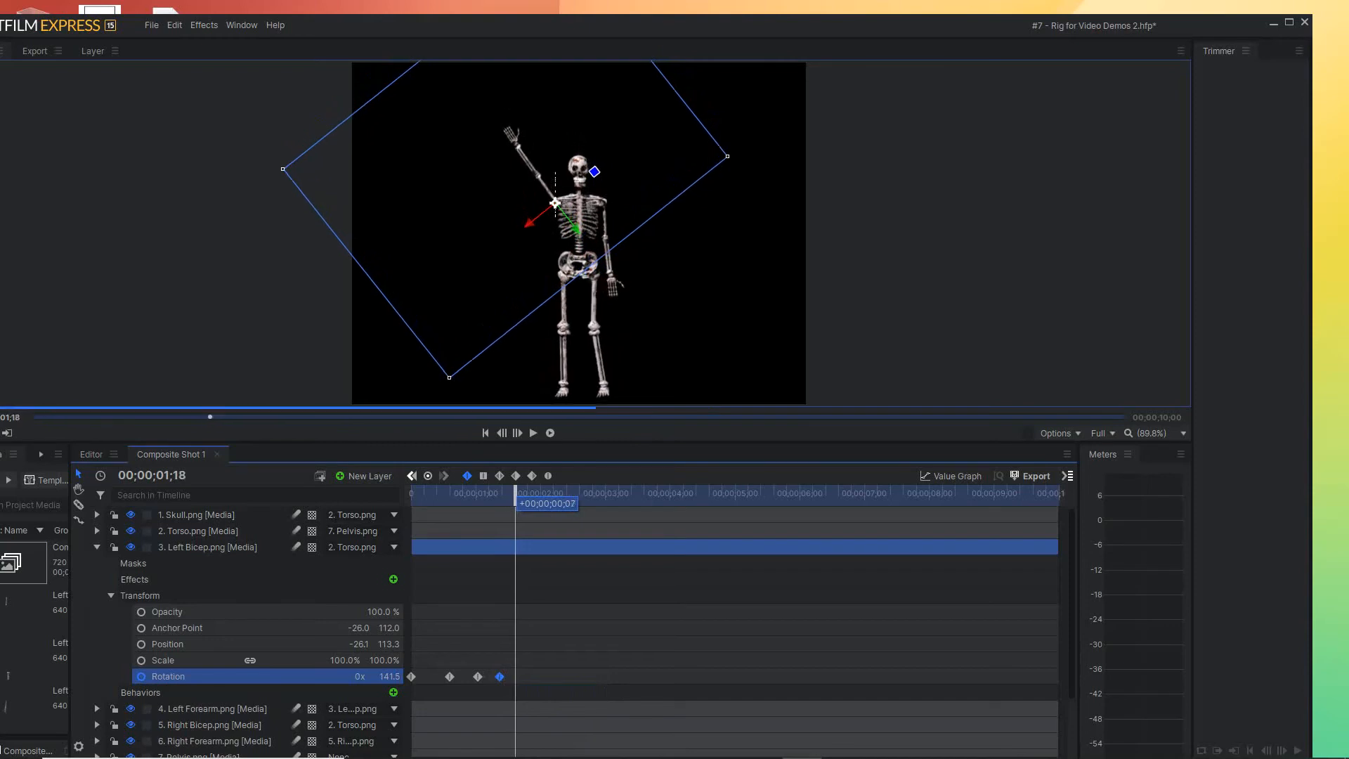
mouse_move(478, 677)
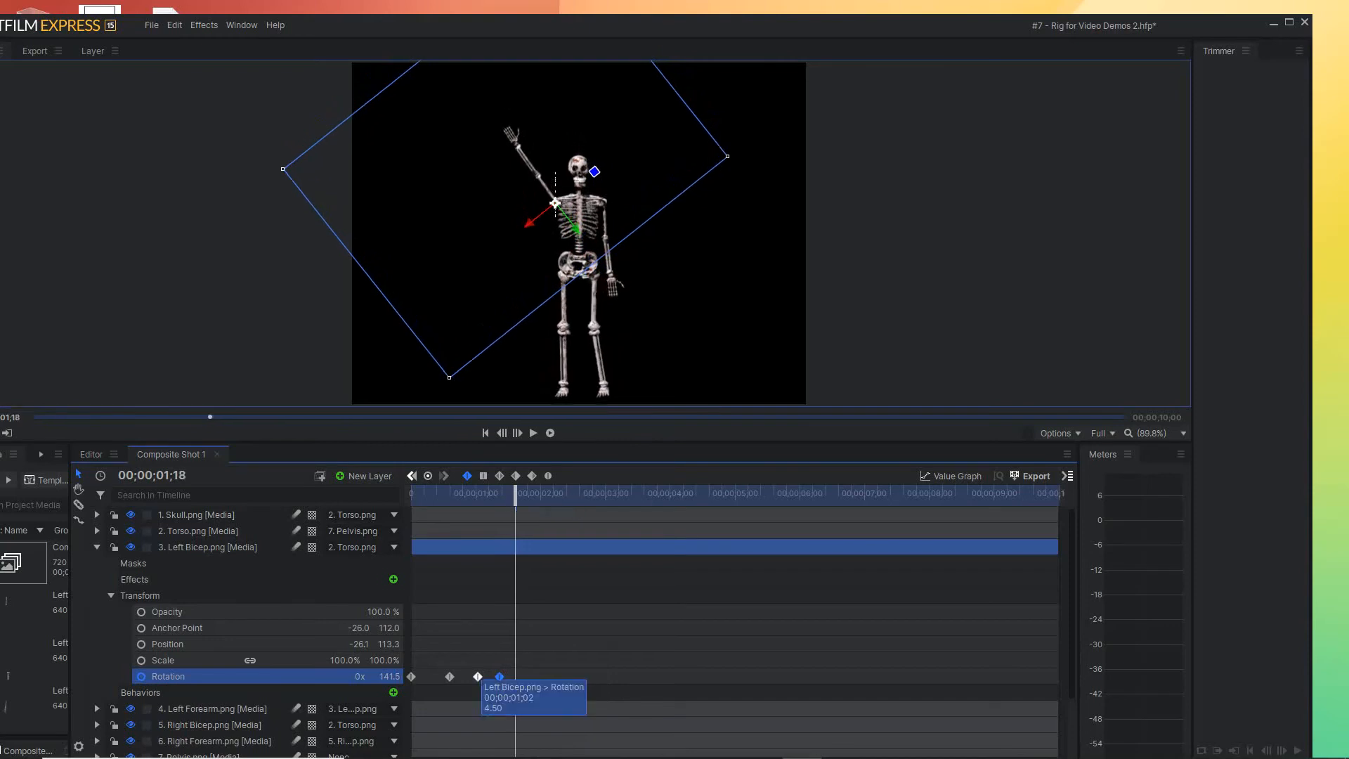
left_click_drag(479, 677, 515, 676)
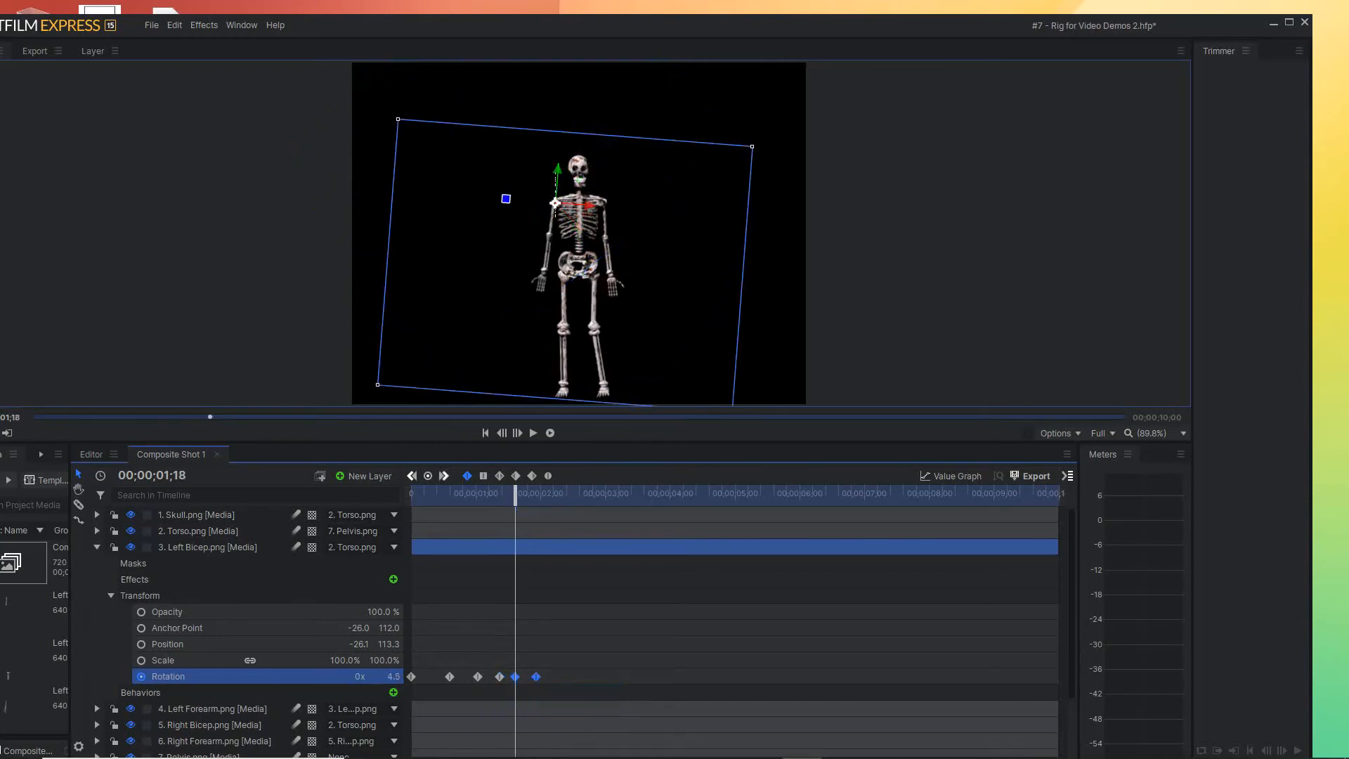
Repeat the Left Bicep's lowered Rotation keyframe of 4.5° at 00;00;02;11
left_click_drag(516, 492, 538, 494)
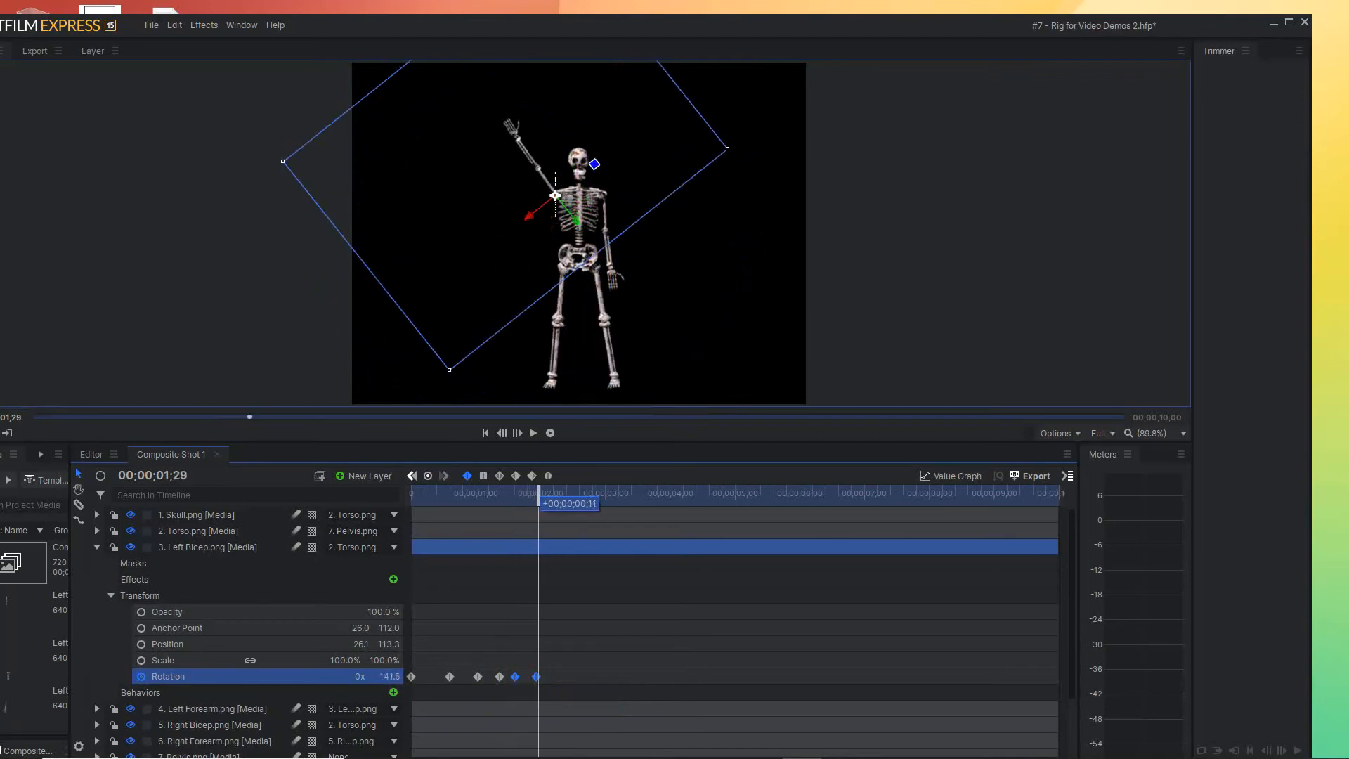
mouse_move(539, 493)
left_mouse_down()
mouse_move(518, 493)
mouse_move(564, 494)
left_mouse_up()
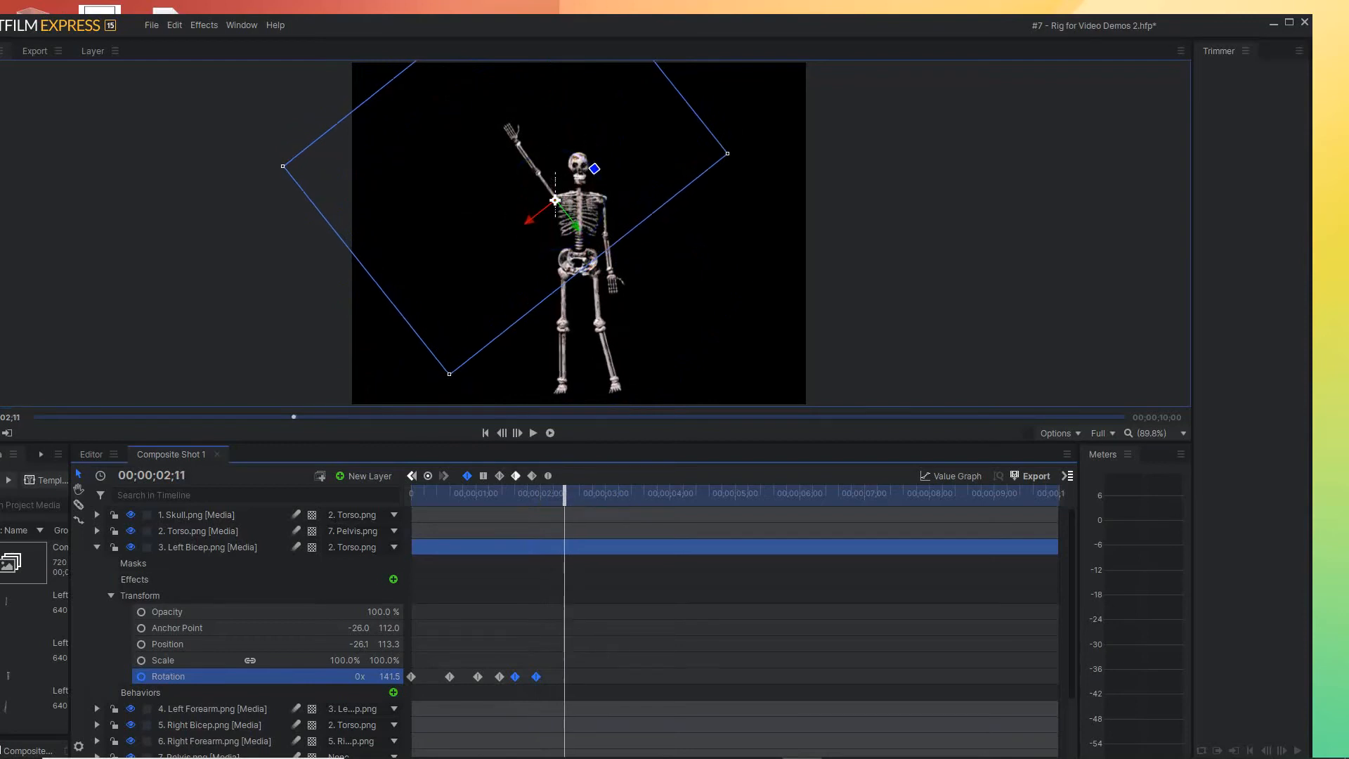
left_click(515, 676)
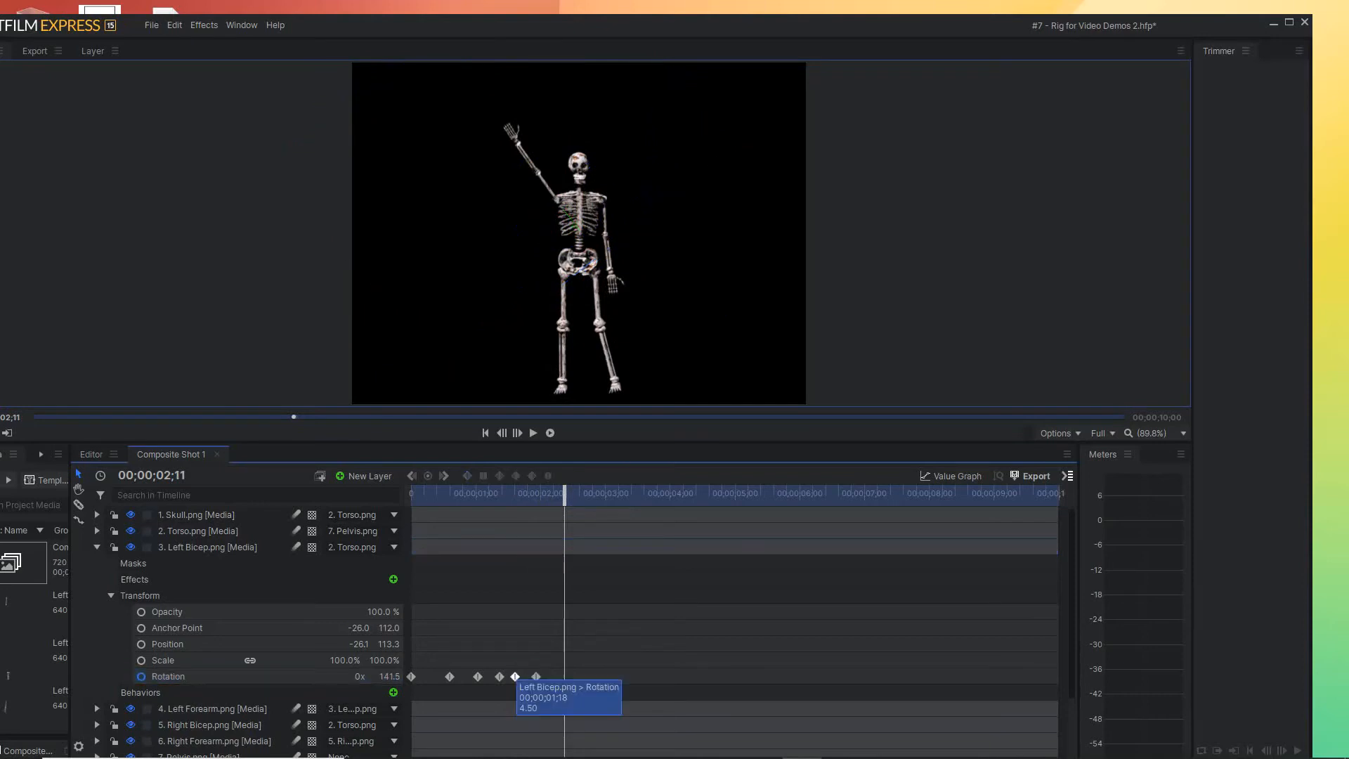
left_click(515, 676)
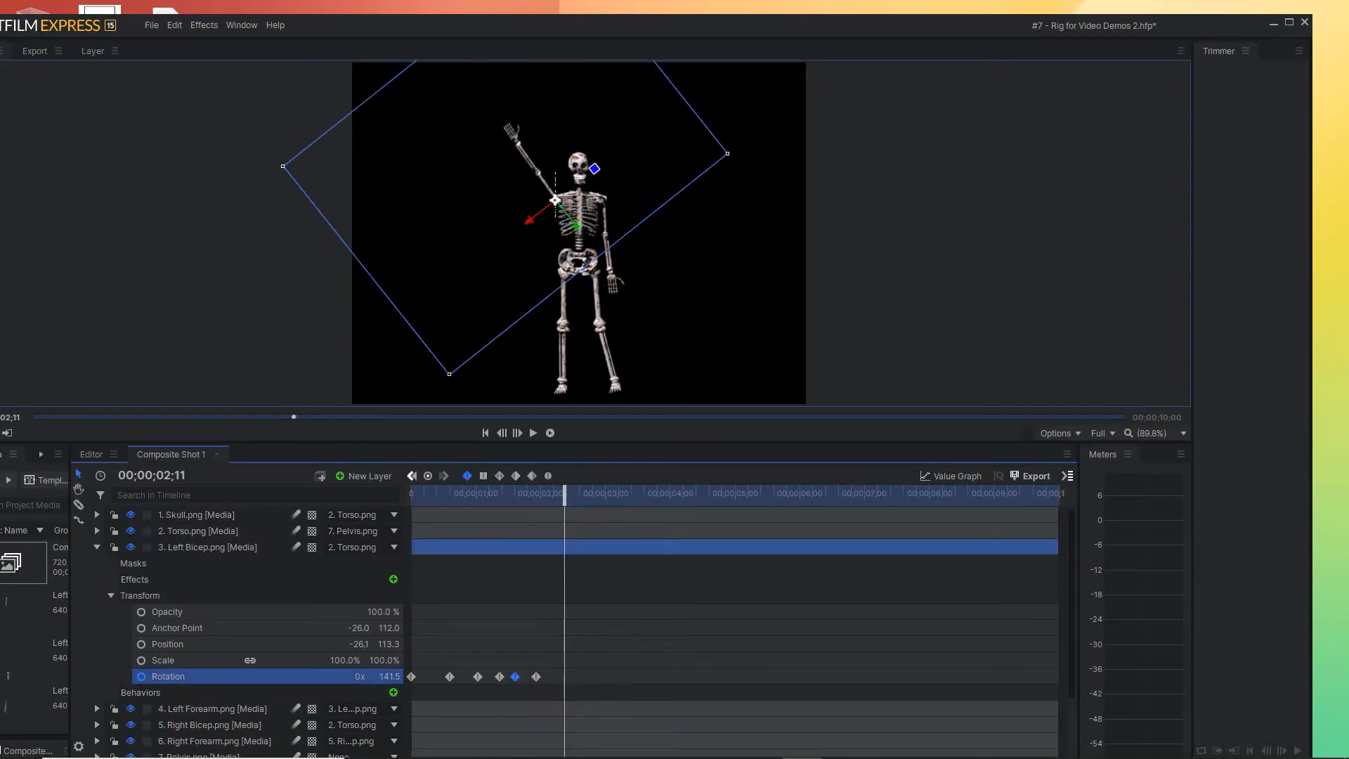
left_click(499, 677)
left_click_drag(515, 677, 564, 676)
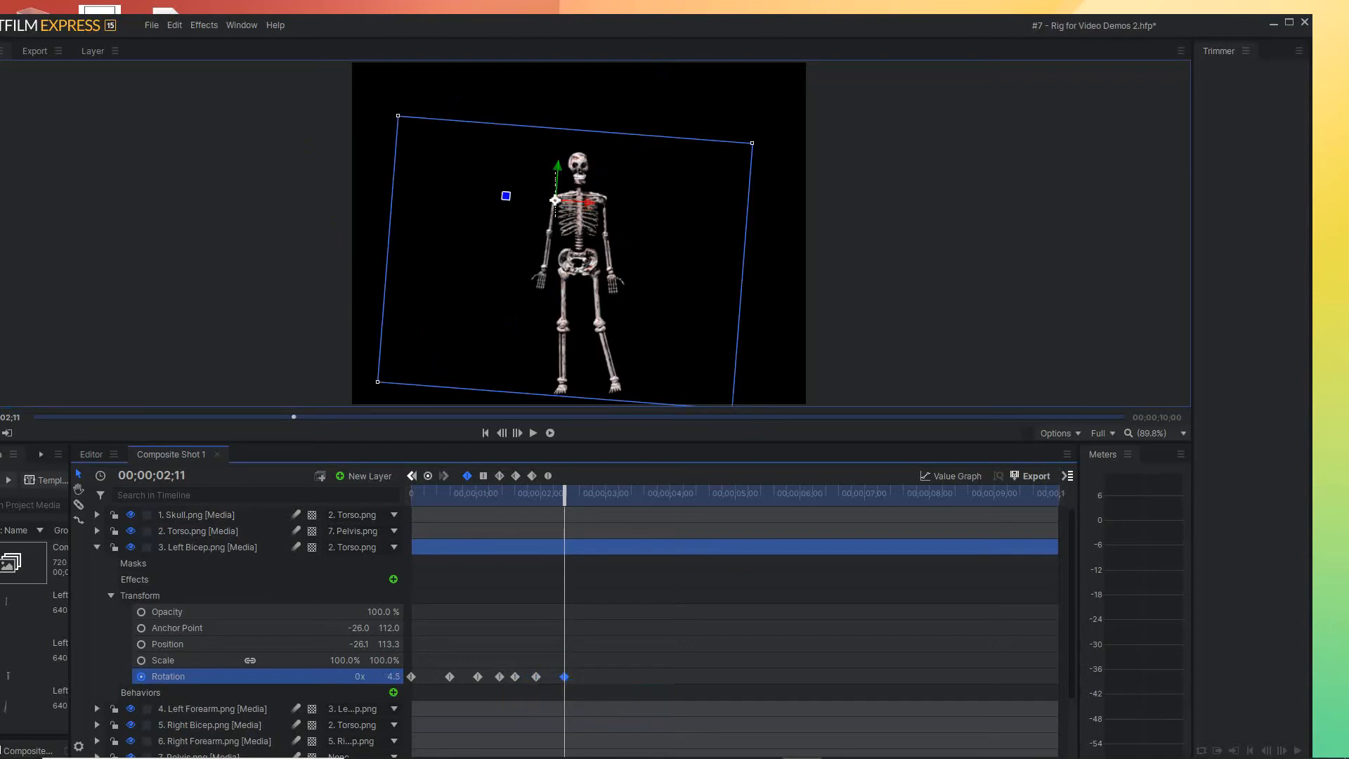
Repeat the Left Bicep's raised Rotation keyframe at 00;00;03;00 and its lowered keyframe at 00;00;03;12
left_click_drag(564, 494, 609, 494)
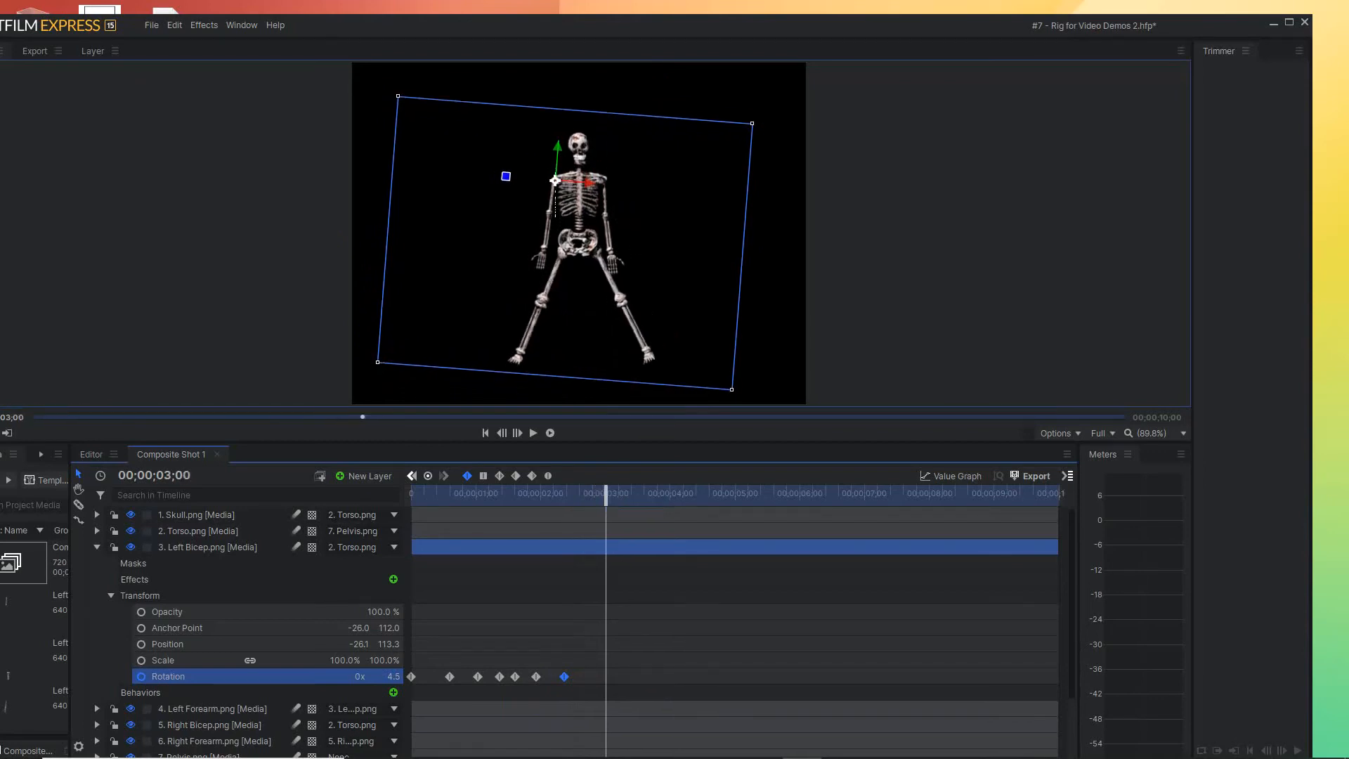
left_click(536, 677)
left_click_drag(536, 677, 604, 677)
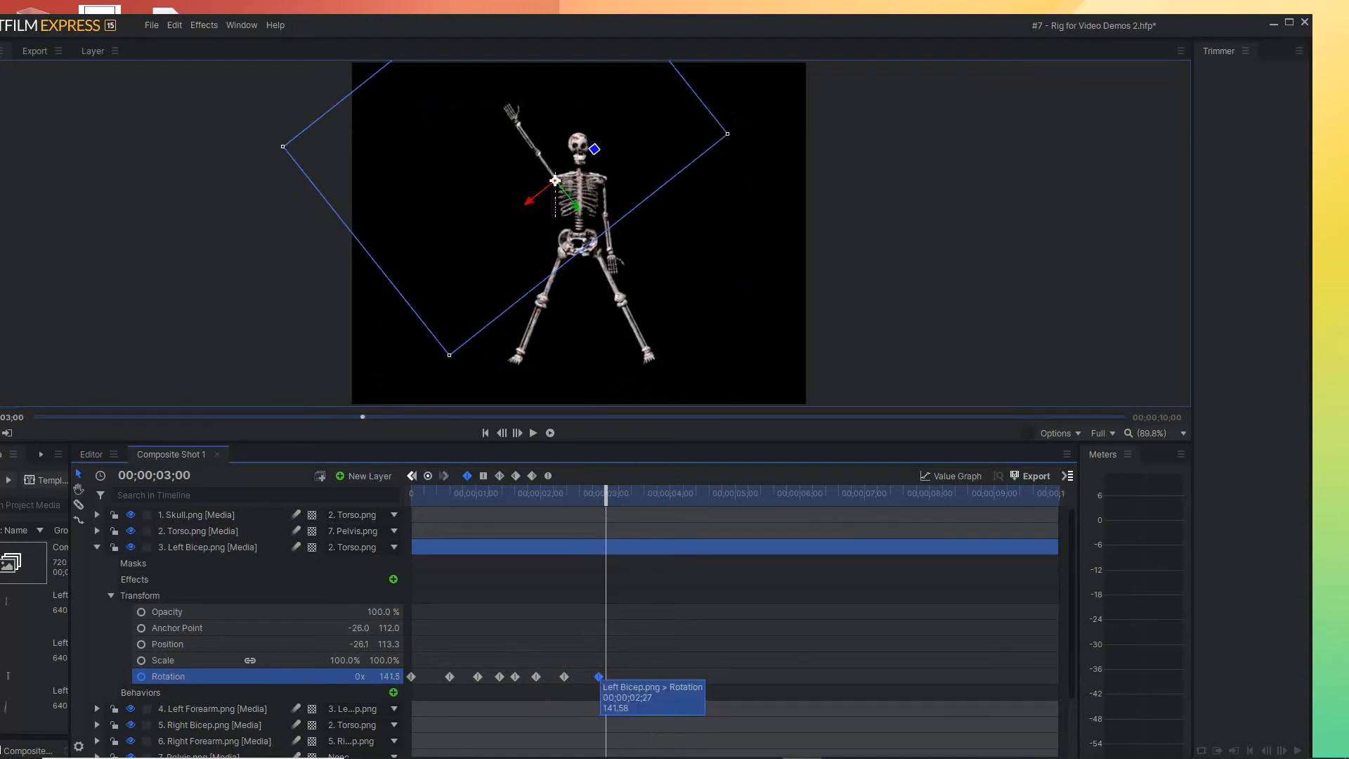
left_click_drag(604, 676, 606, 677)
left_click_drag(605, 493, 631, 493)
left_click(564, 677)
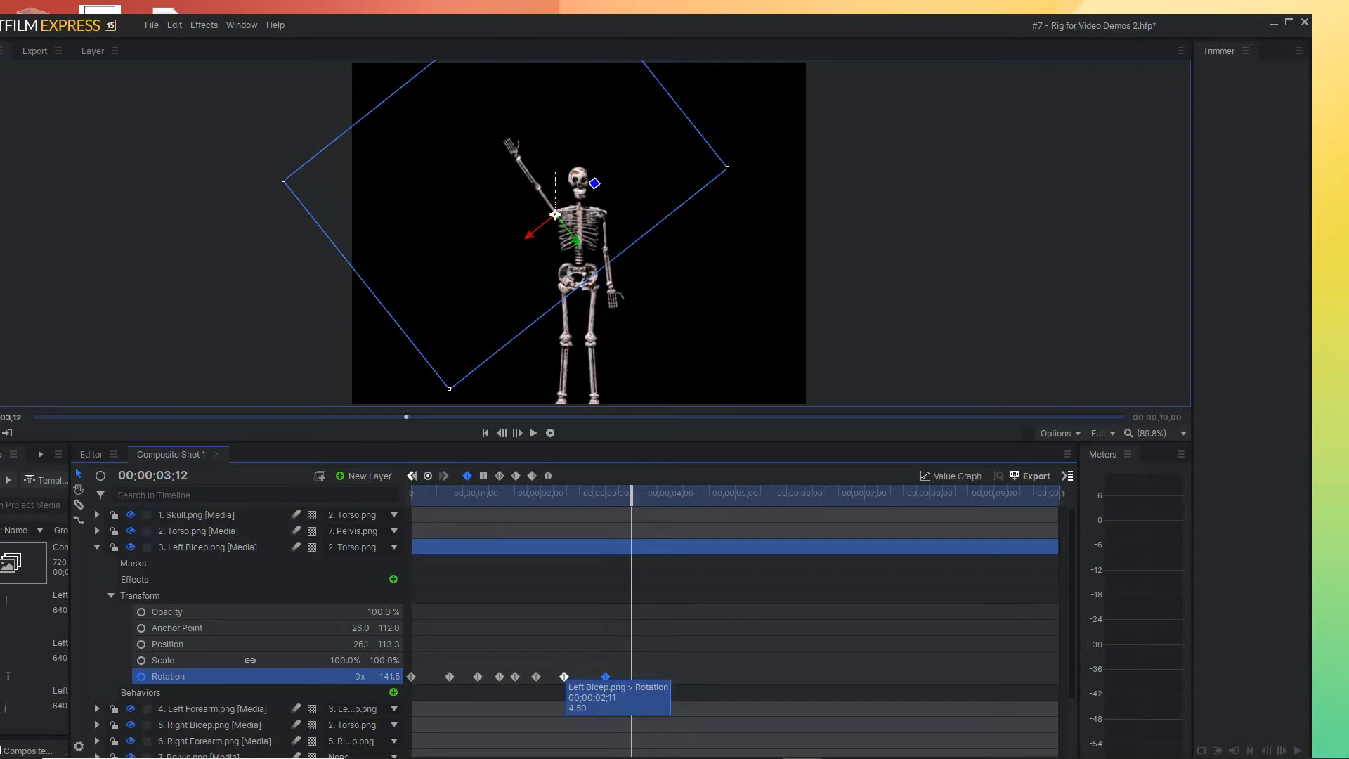
left_click_drag(564, 676, 631, 677)
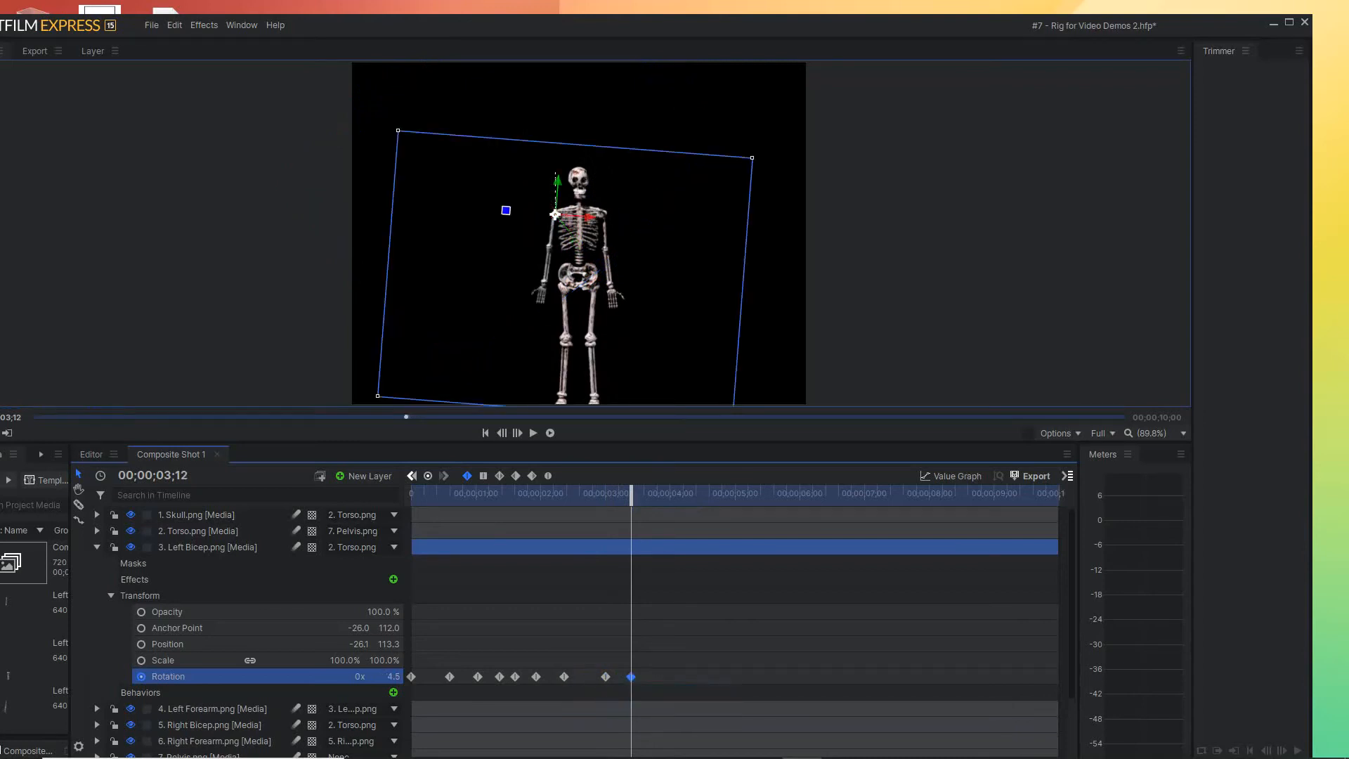
Repeat the Left Bicep's raised Rotation keyframe at 00;00;03;22 and its lowered keyframe at 00;00;04;05
mouse_move(631, 493)
left_mouse_down()
mouse_move(665, 493)
mouse_move(634, 493)
mouse_move(653, 492)
left_mouse_up()
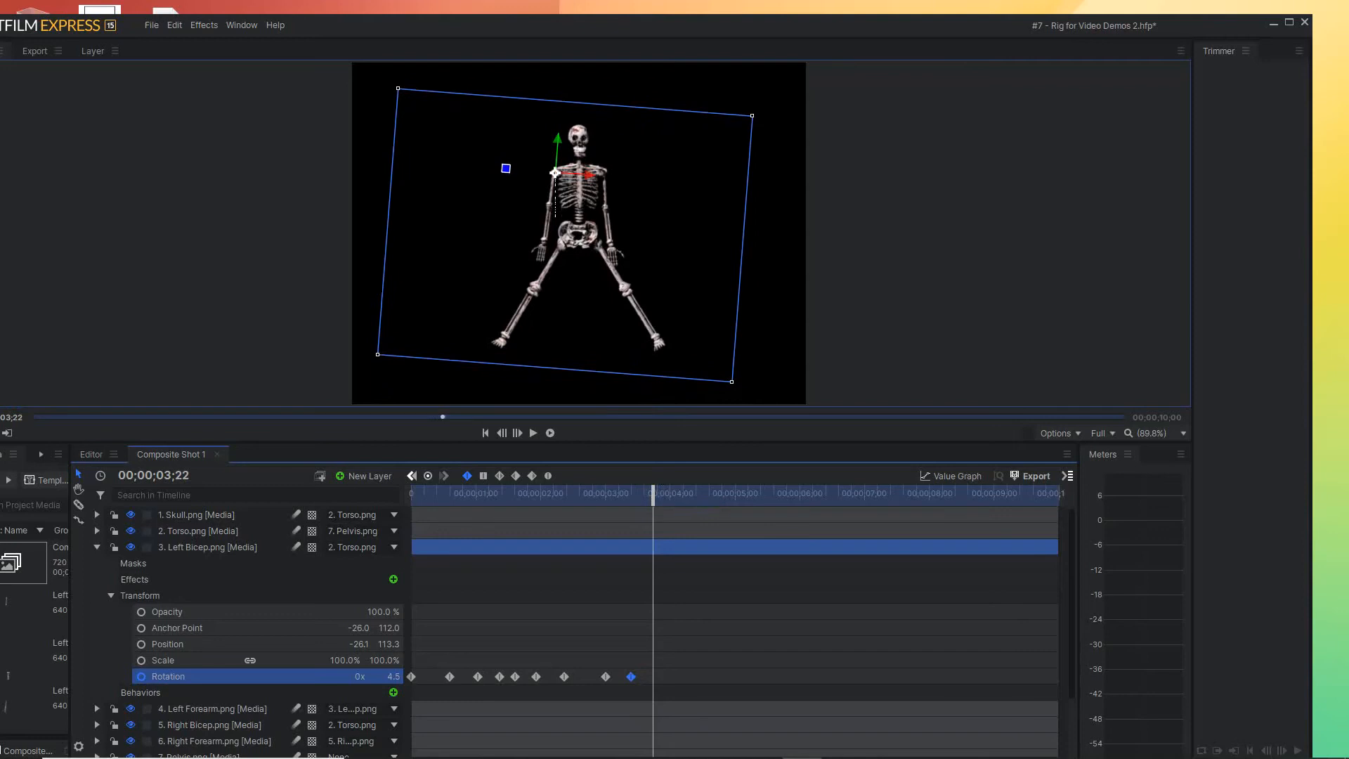
left_click(606, 676)
left_click_drag(606, 677, 653, 677)
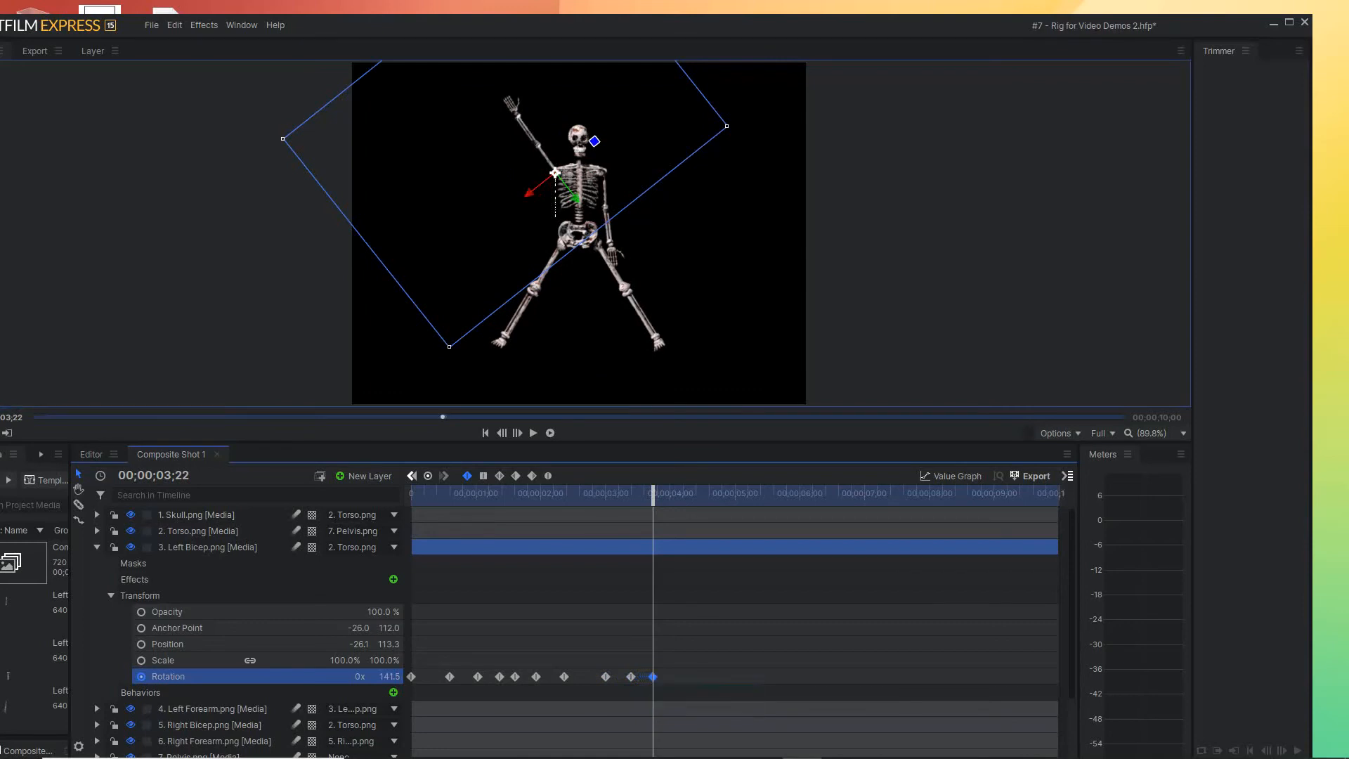
left_click_drag(653, 494, 681, 493)
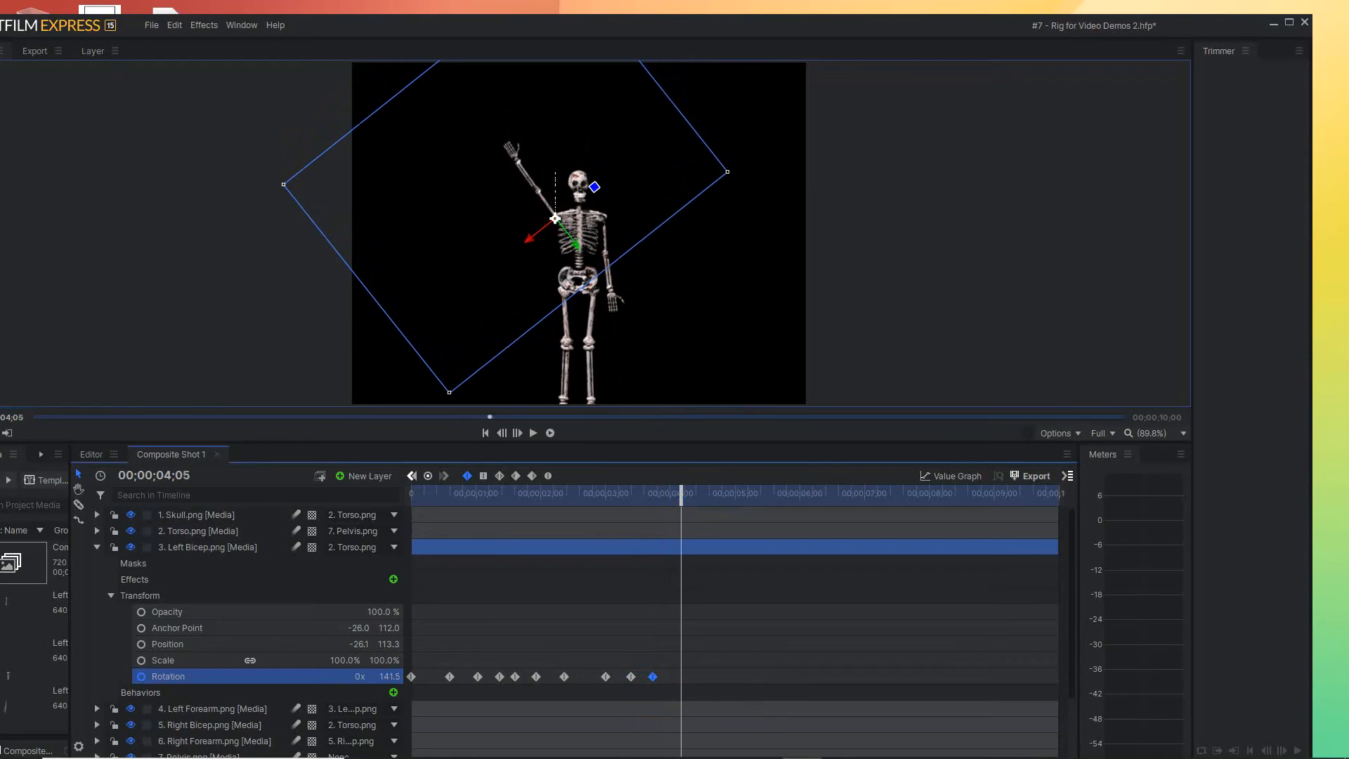
left_click(632, 677)
left_click_drag(632, 677, 681, 677)
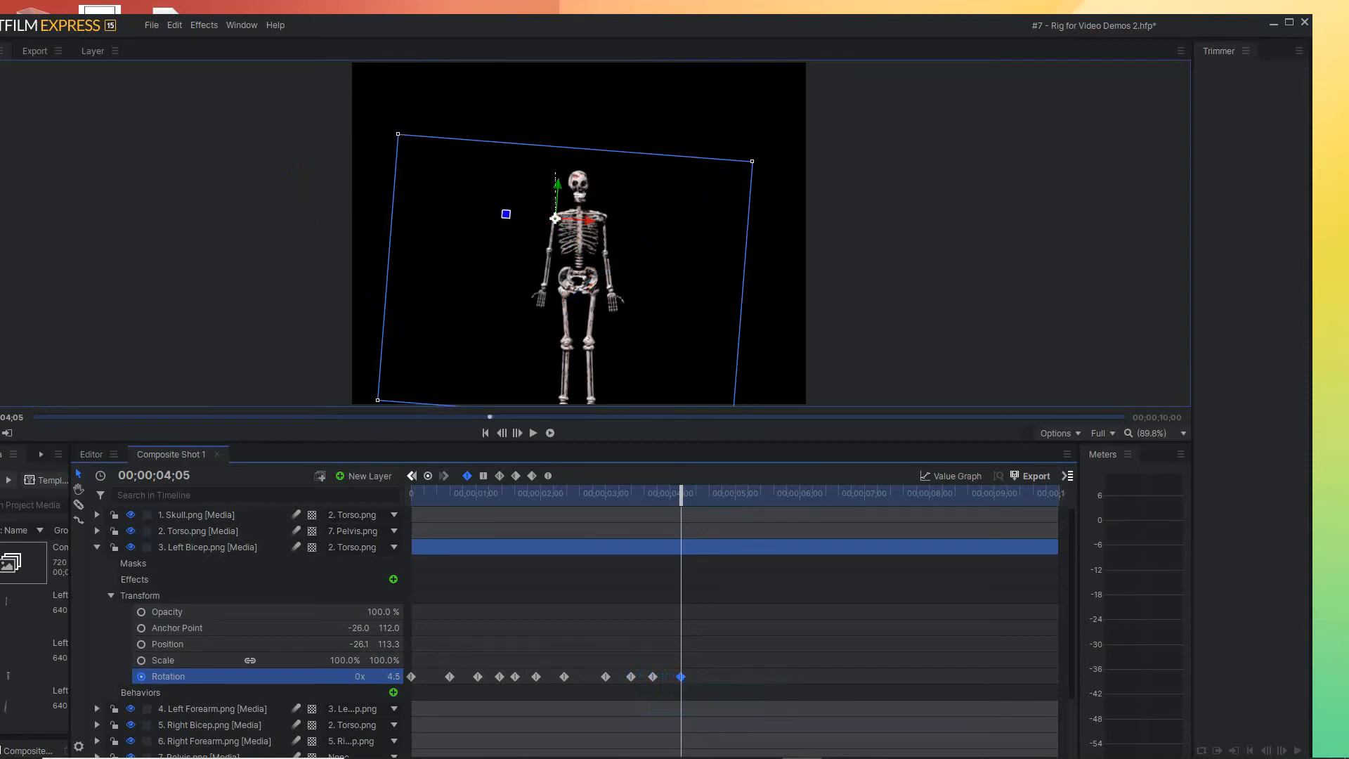
Add the Left Bicep's raised Rotation keyframe of about 141.5° at 00;00;04;17 and repeat its lowered keyframe at 00;00;05;00
left_click_drag(681, 493, 707, 492)
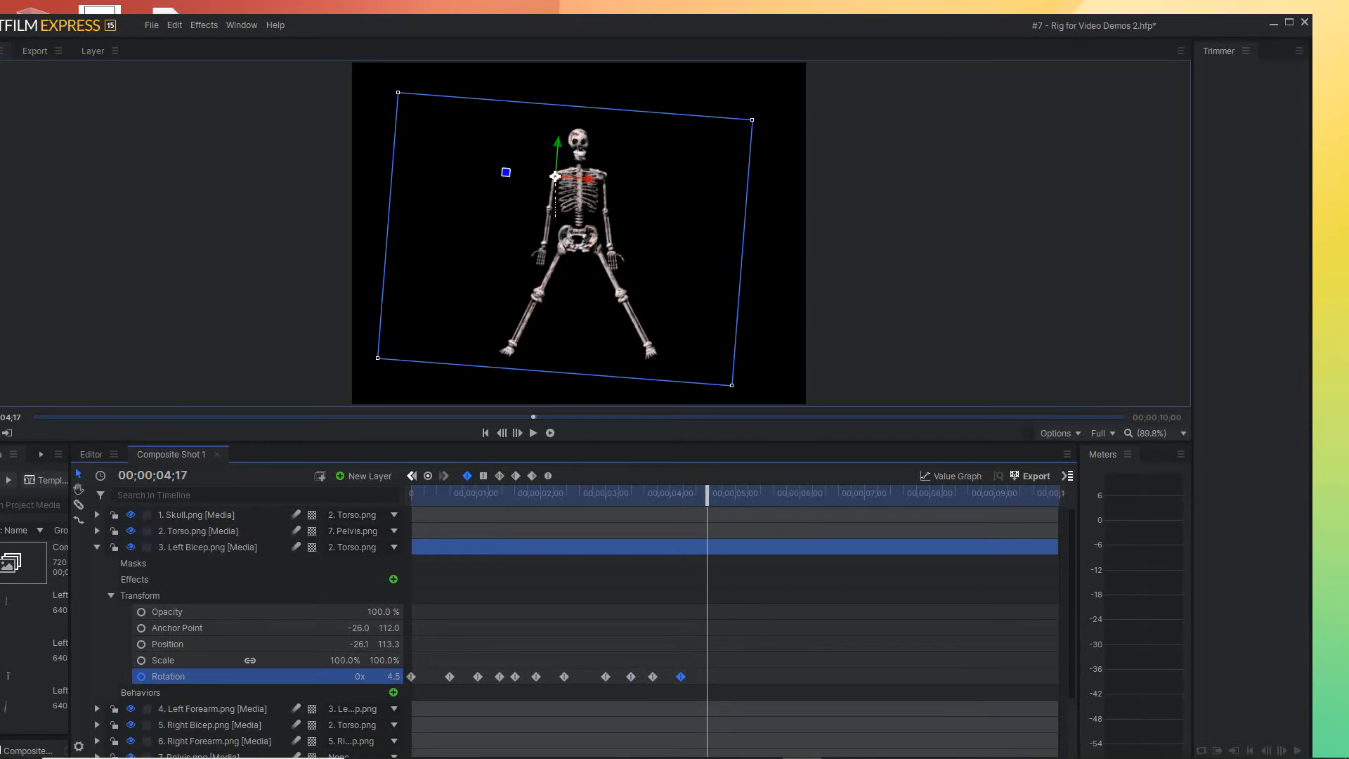
left_click_drag(506, 173, 595, 145)
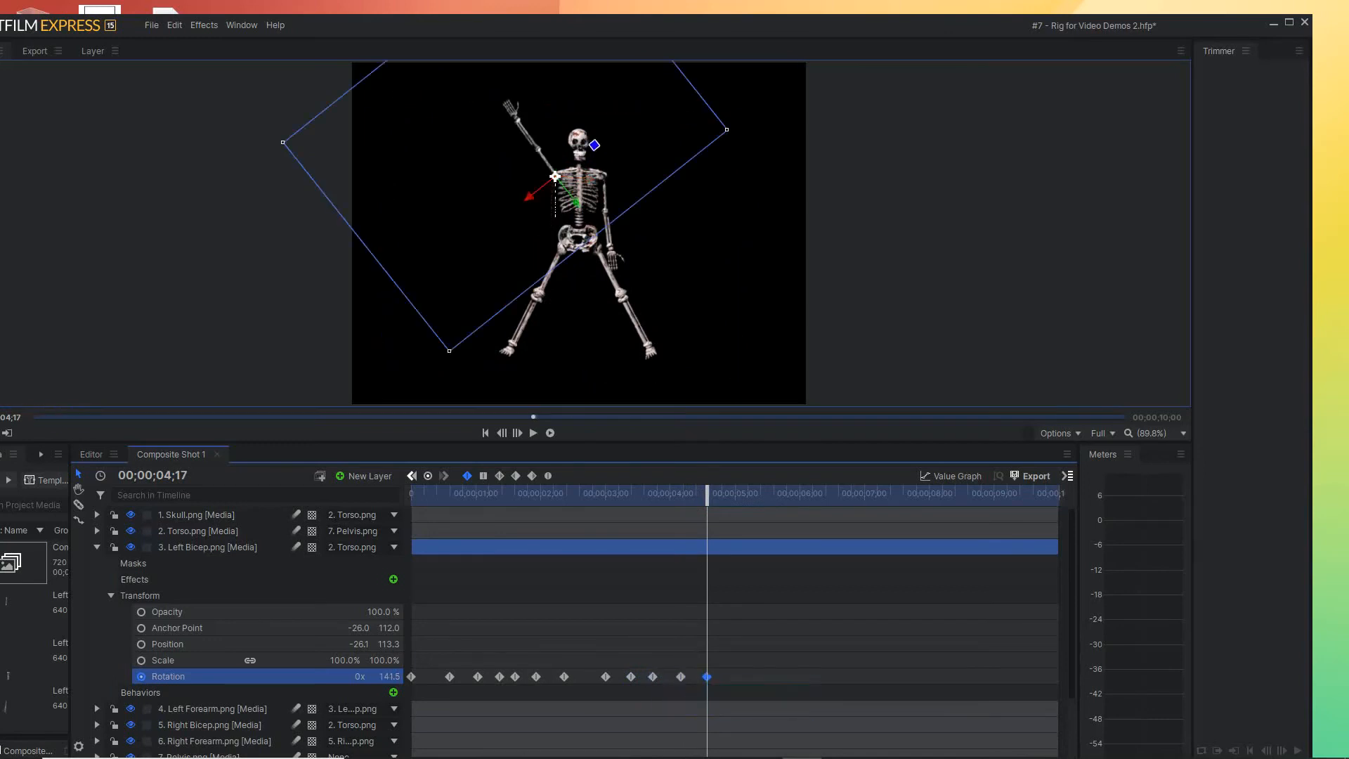
left_click_drag(707, 492, 735, 493)
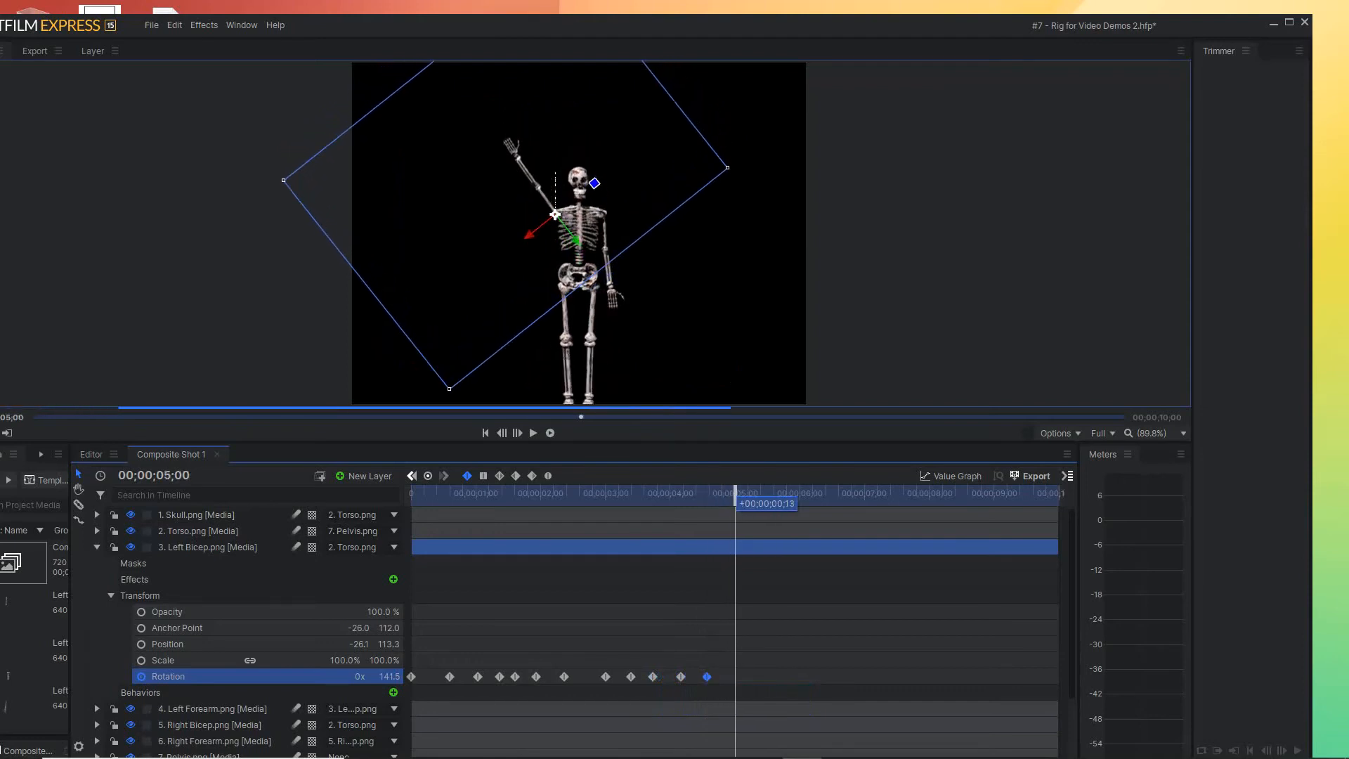
left_click(681, 677)
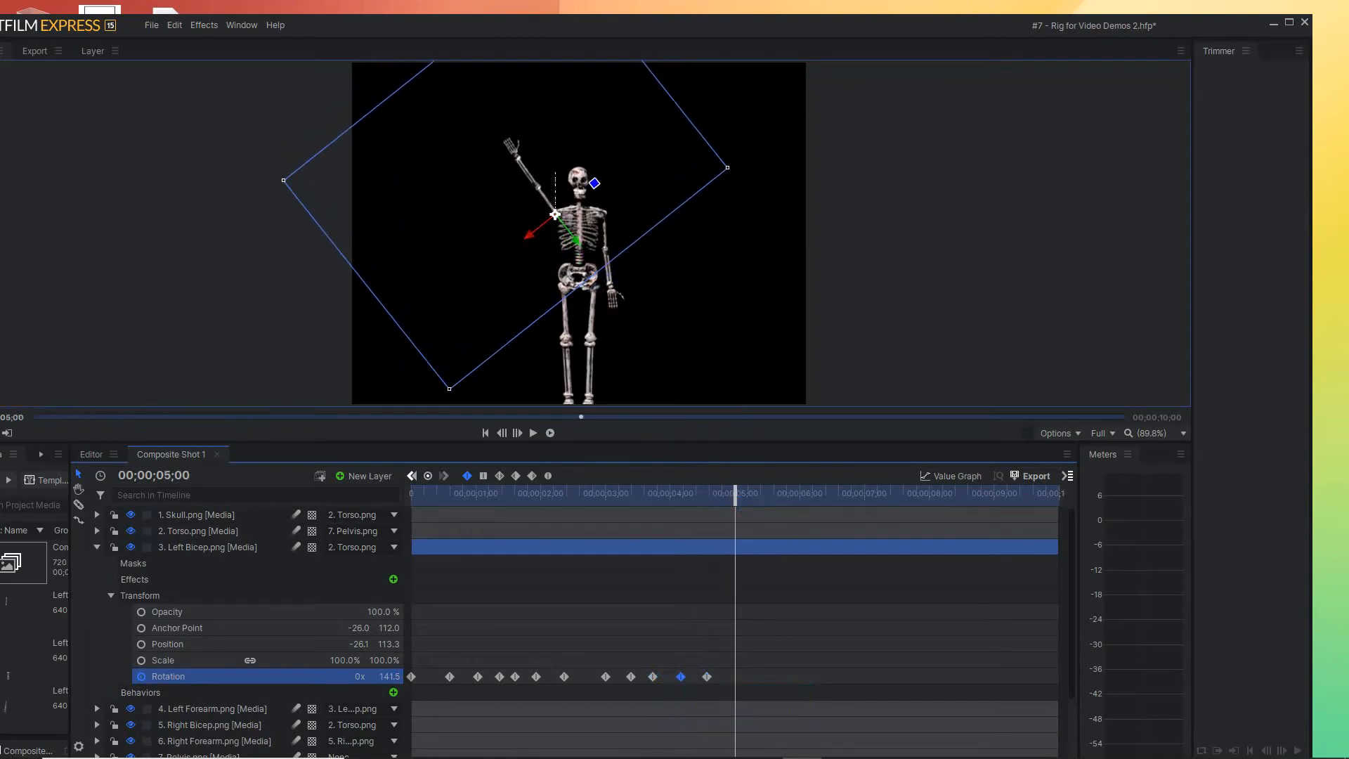
left_click_drag(681, 677, 735, 677)
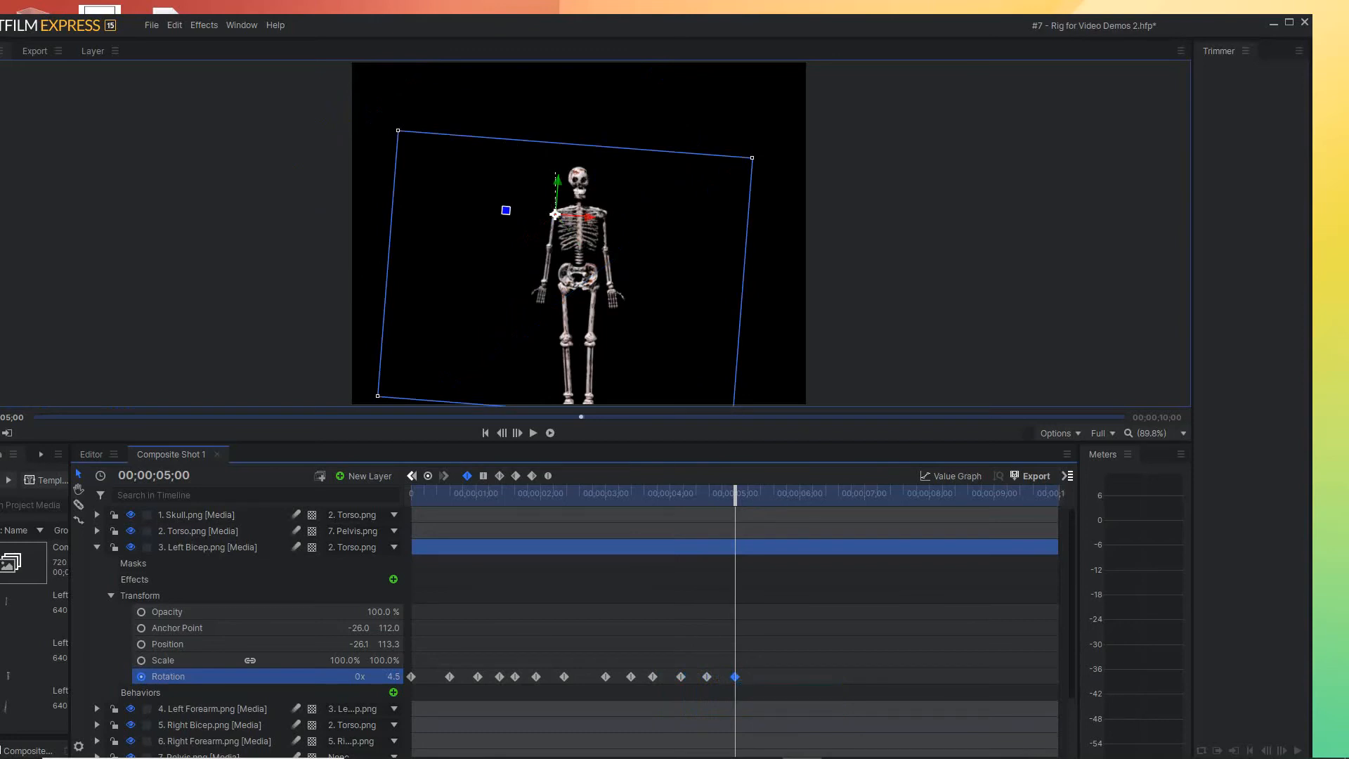
Repeat the Left Bicep's raised Rotation keyframe of about 141.5° at 00;00;05;11 and its lowered 4.5° keyframe at 00;00;05;25
left_click_drag(735, 494, 759, 494)
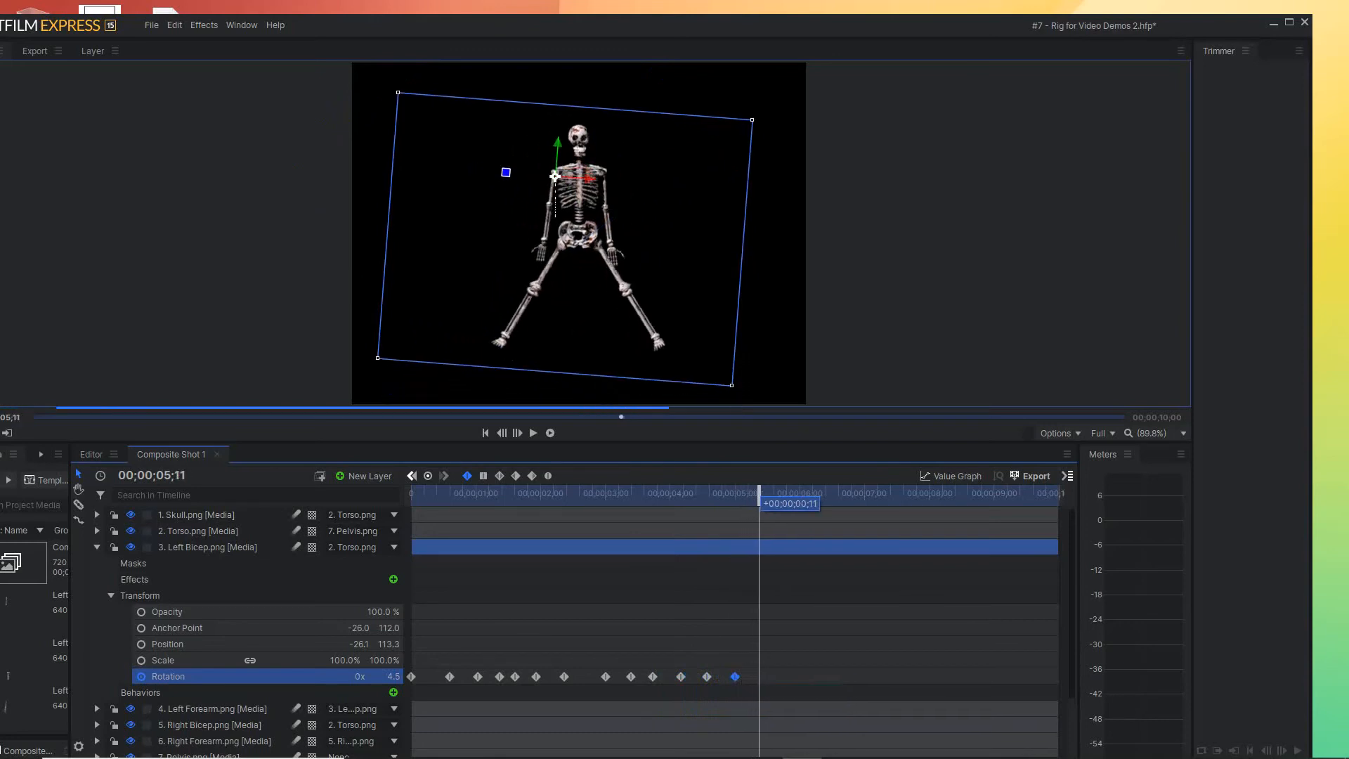
mouse_move(707, 677)
left_click_drag(707, 677, 759, 677)
left_click_drag(759, 493, 789, 493)
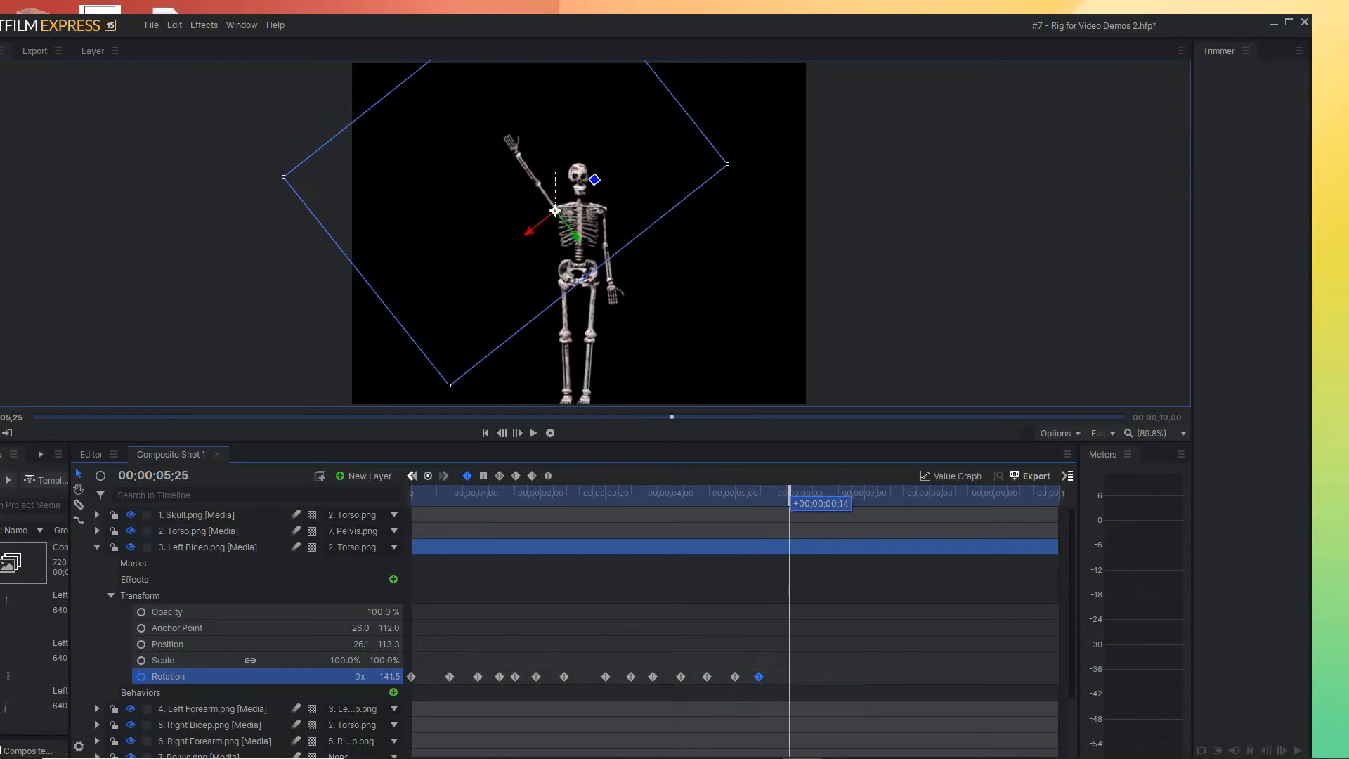
left_click_drag(736, 677, 787, 677)
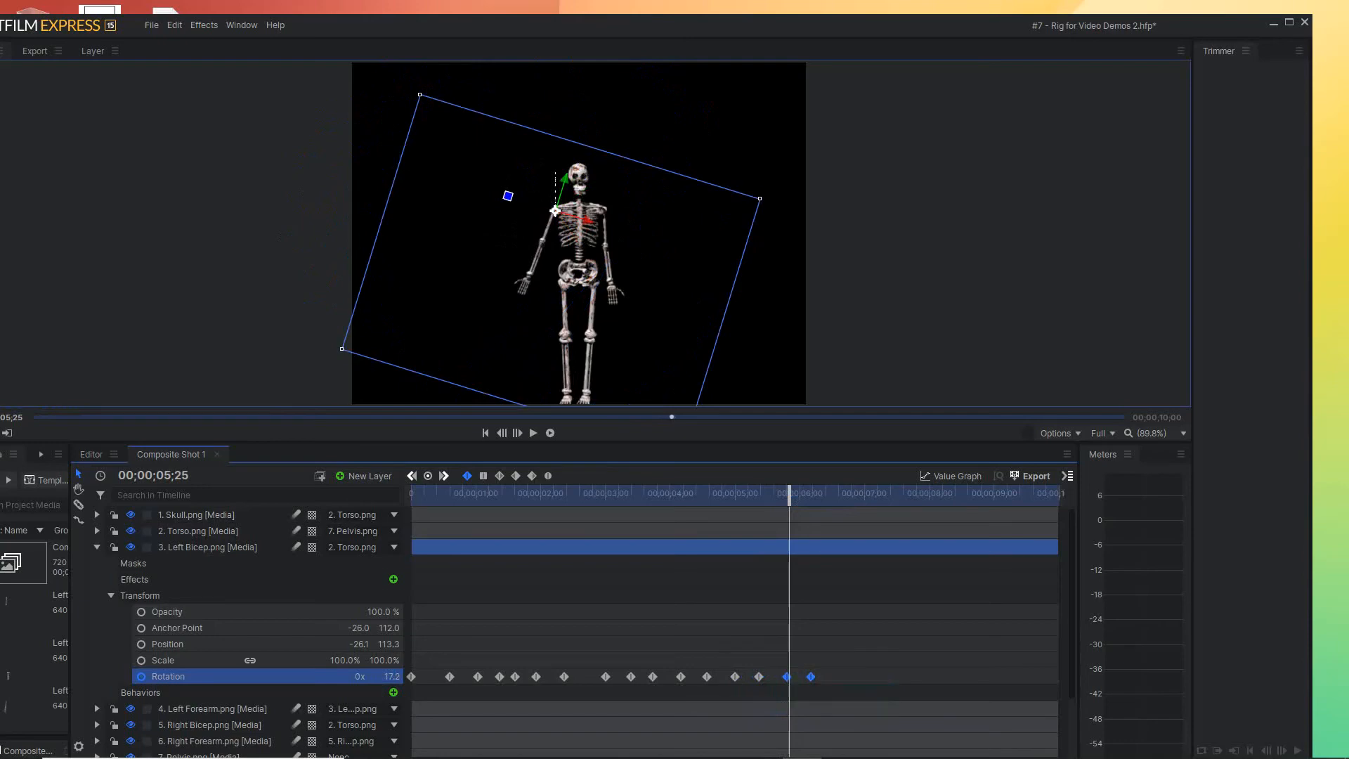
key("ctrl+z")
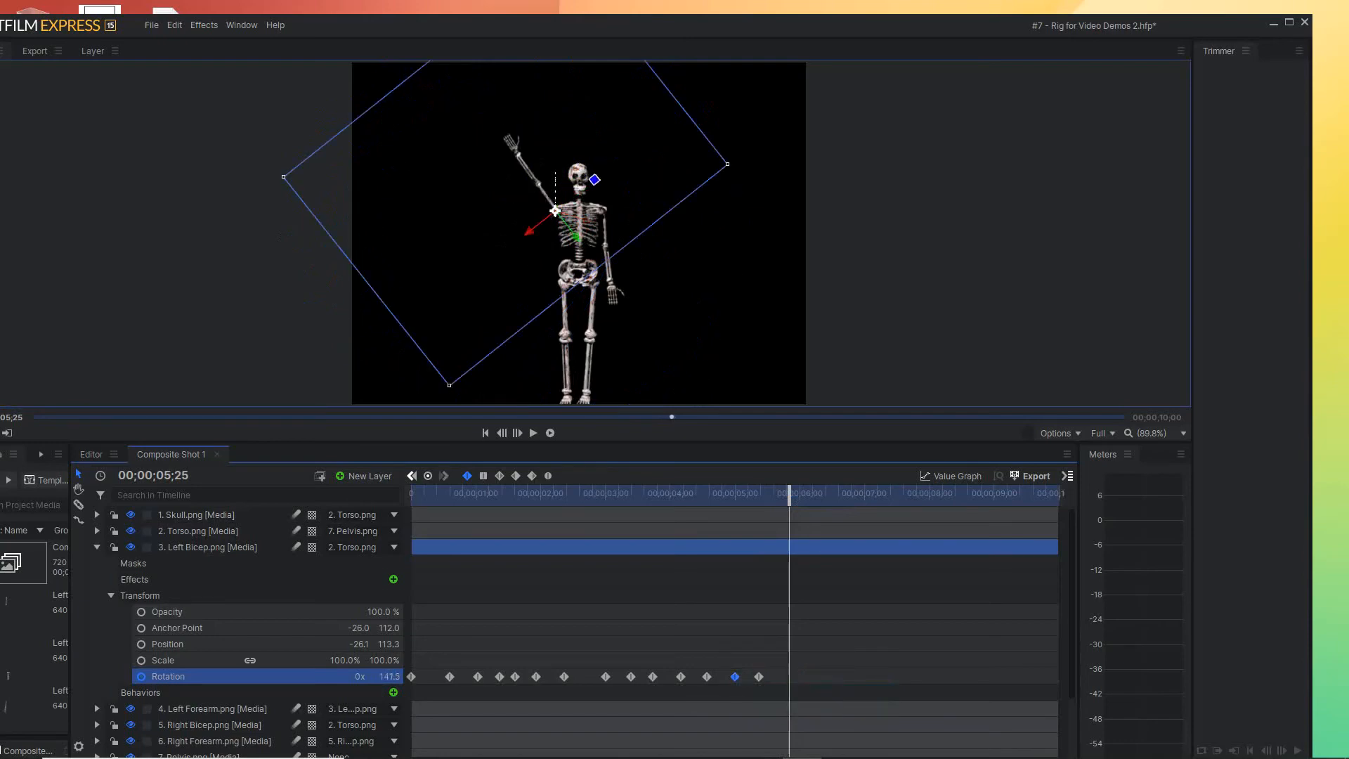
left_click_drag(735, 677, 789, 677)
Repeat the Left Bicep's raised Rotation keyframe at 00;00;06;04 and its lowered keyframe at 00;00;06;20
left_click_drag(789, 492, 812, 492)
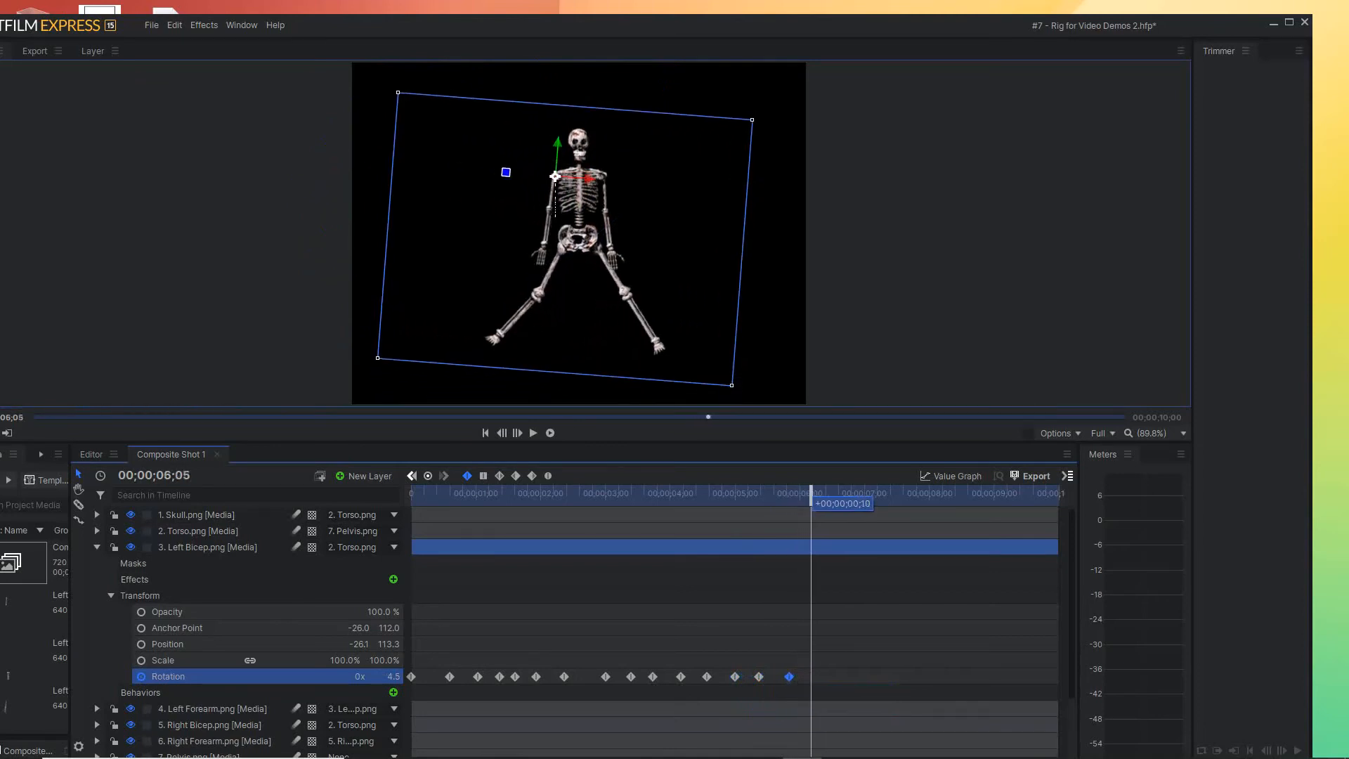
mouse_move(759, 677)
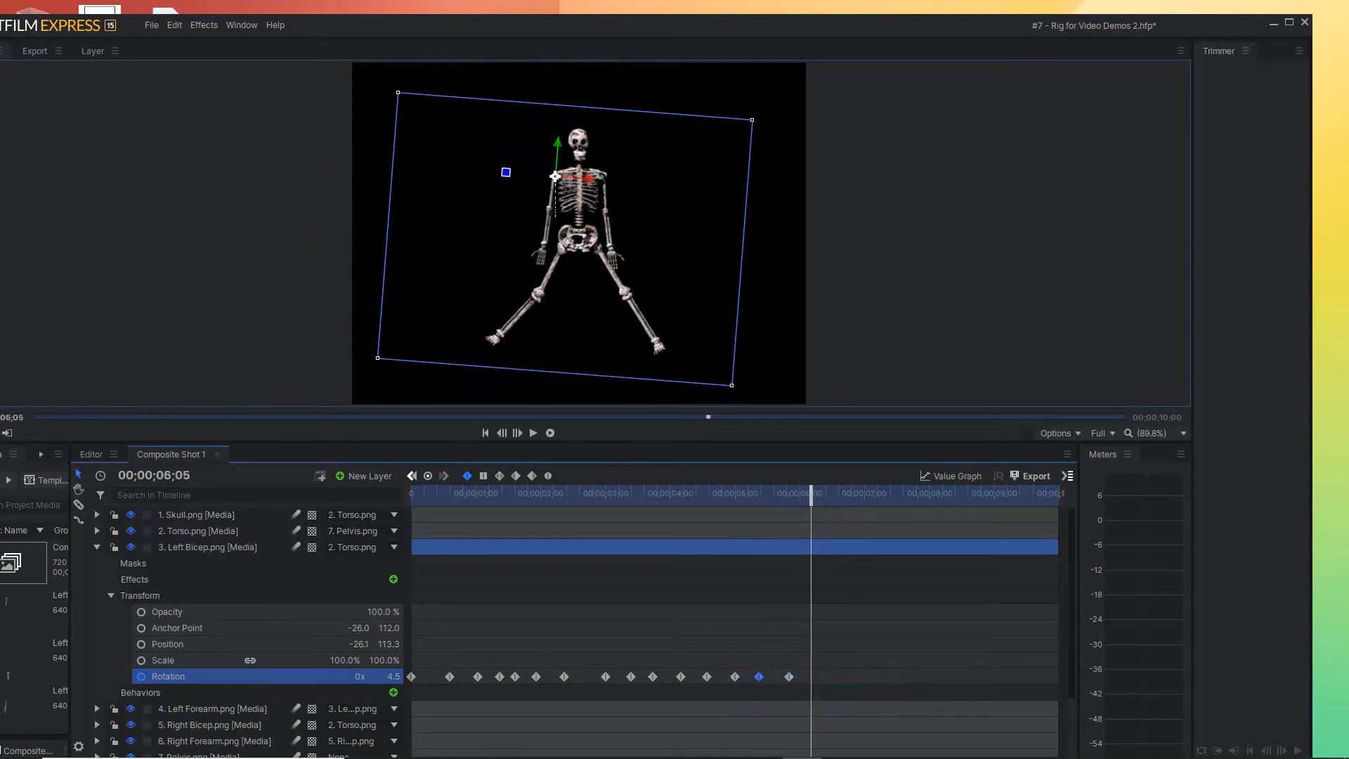
left_click(759, 677)
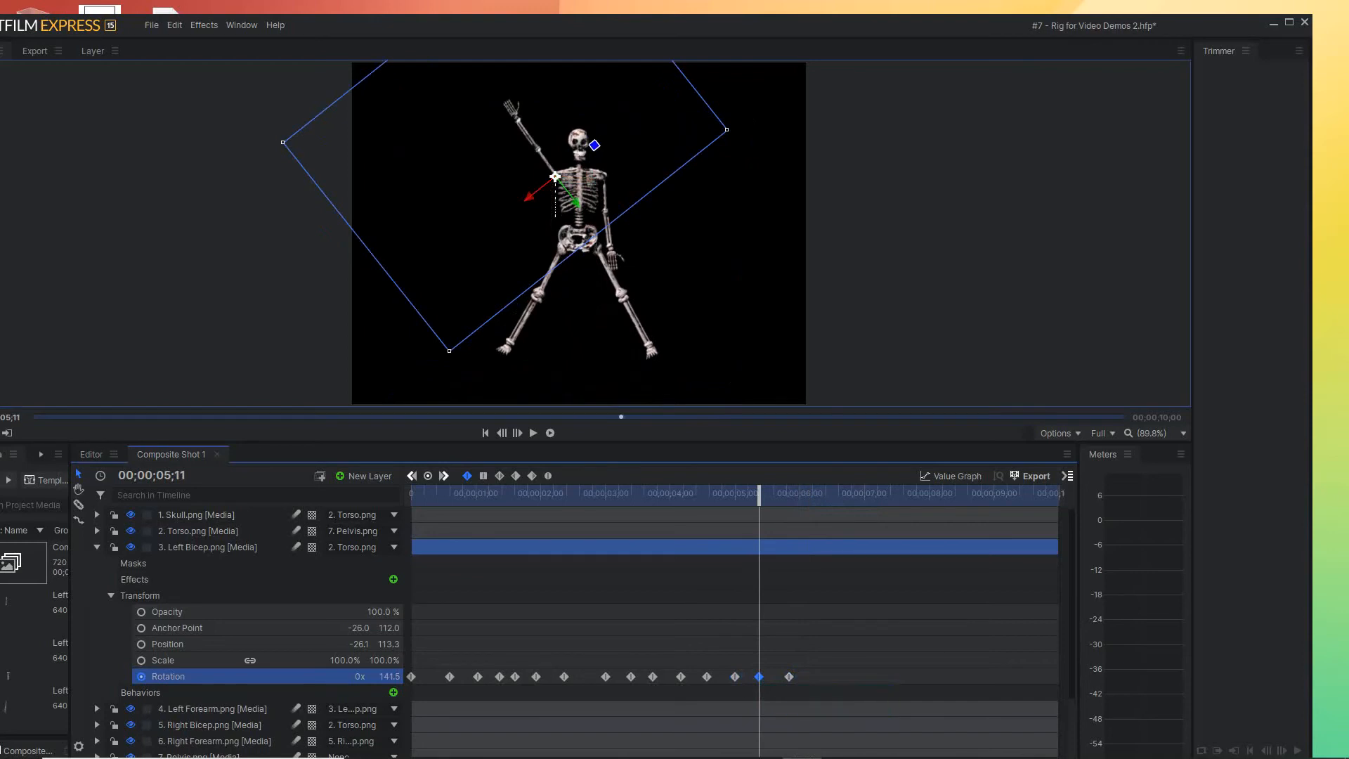
left_click_drag(760, 494, 809, 493)
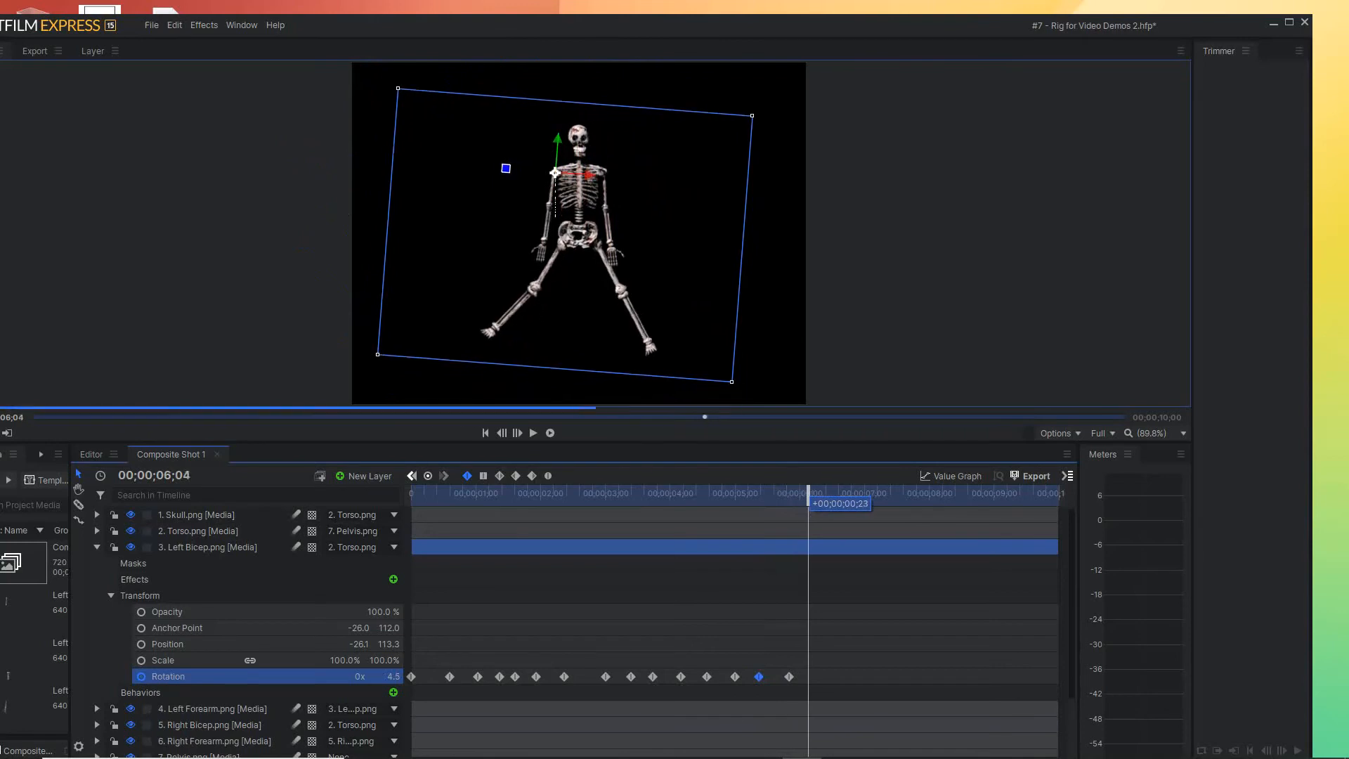
mouse_move(759, 677)
left_click_drag(759, 677, 809, 677)
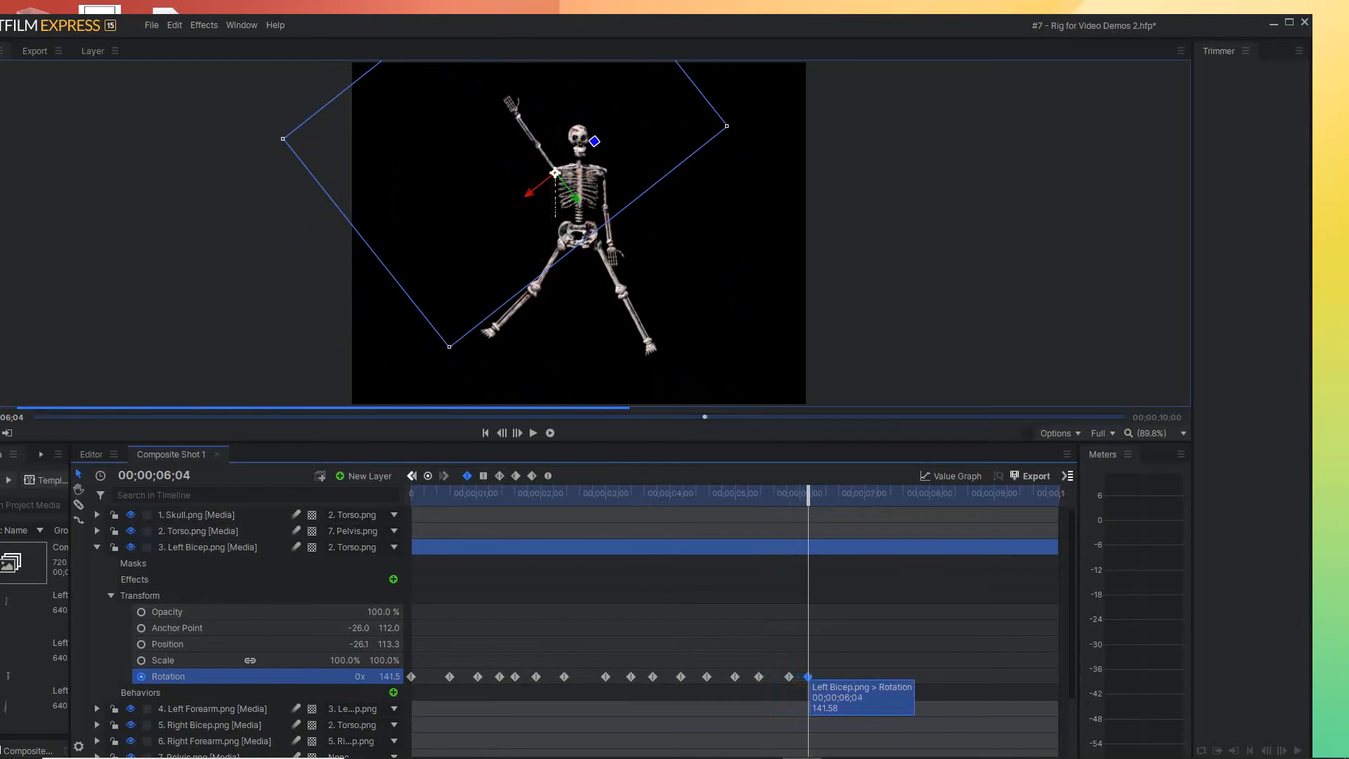
left_click_drag(808, 494, 843, 493)
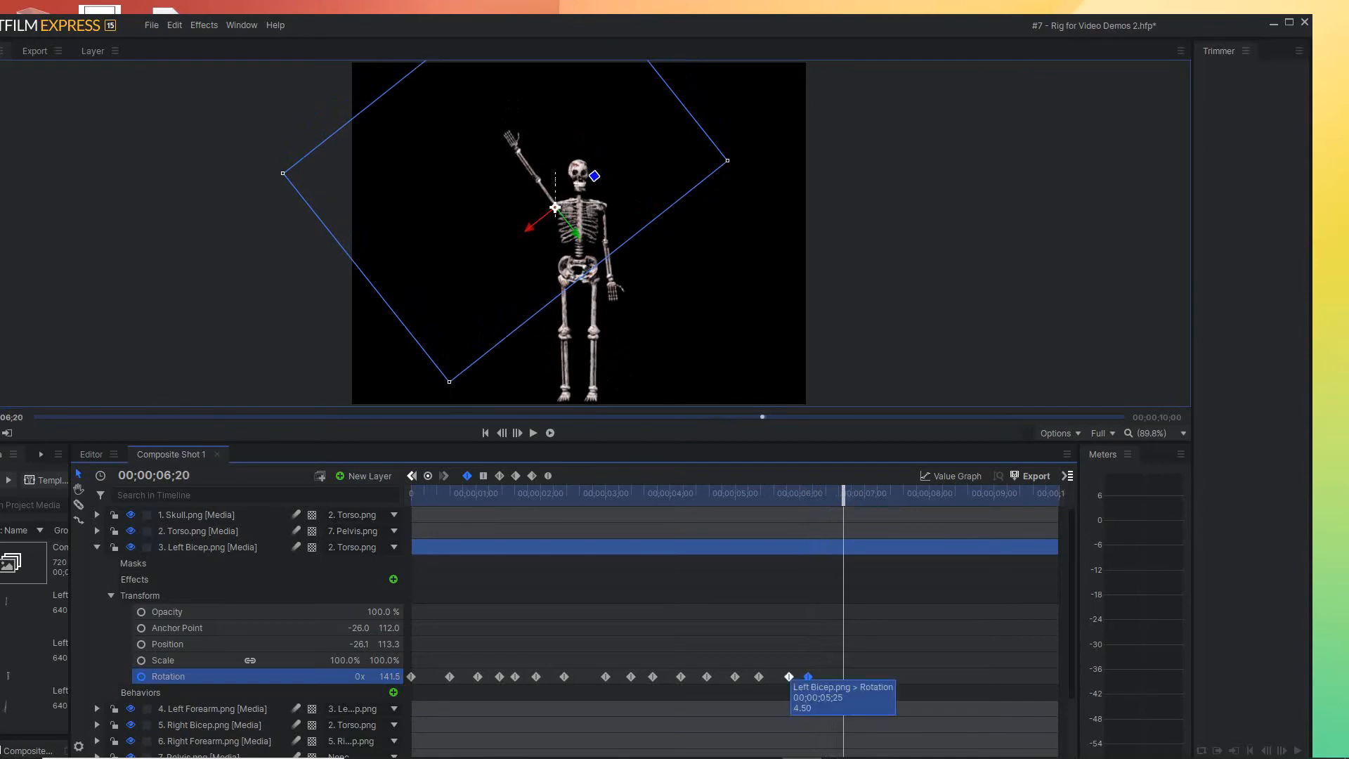
left_click(789, 677)
left_click_drag(789, 677, 843, 677)
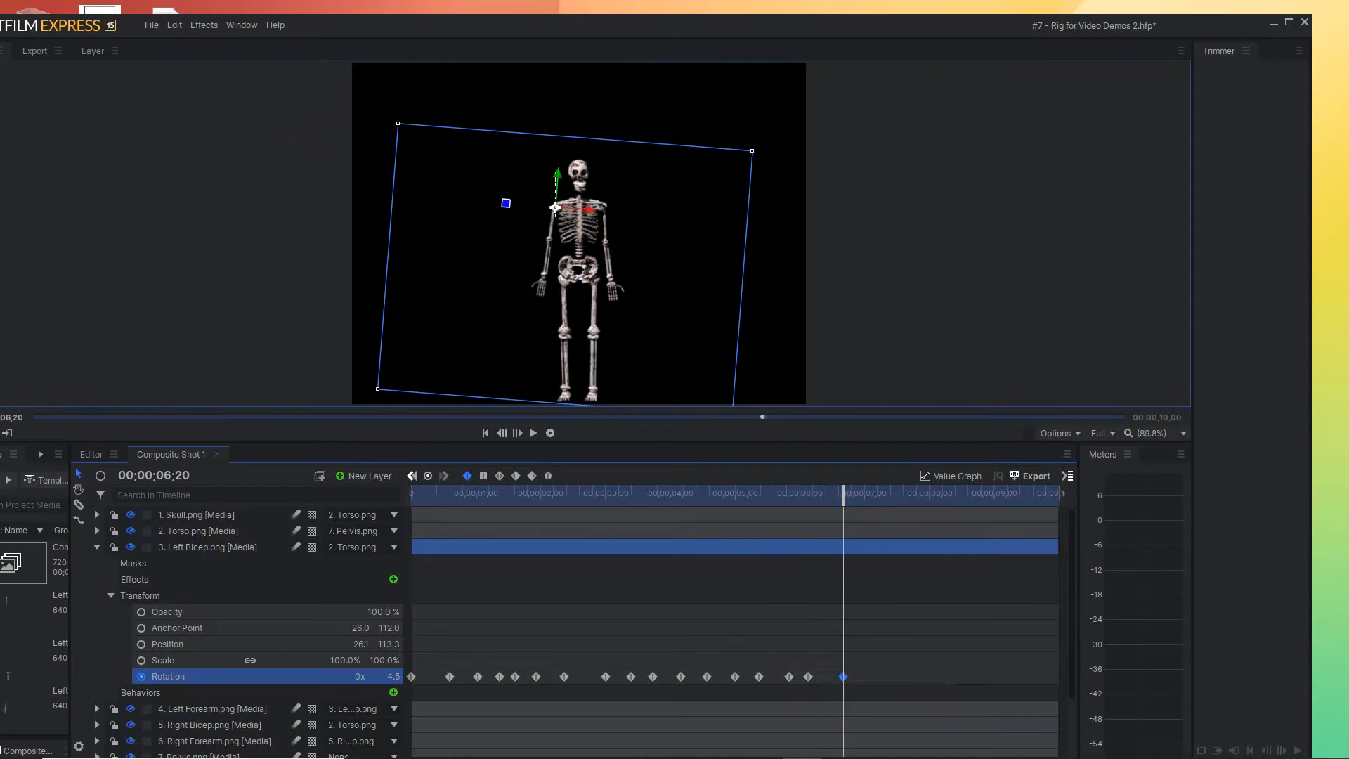
Repeat the Left Bicep's raised Rotation keyframe at 00;00;07;01 and its lowered keyframe at 00;00;07;10
mouse_move(843, 494)
left_mouse_down()
mouse_move(878, 494)
mouse_move(867, 495)
left_mouse_up()
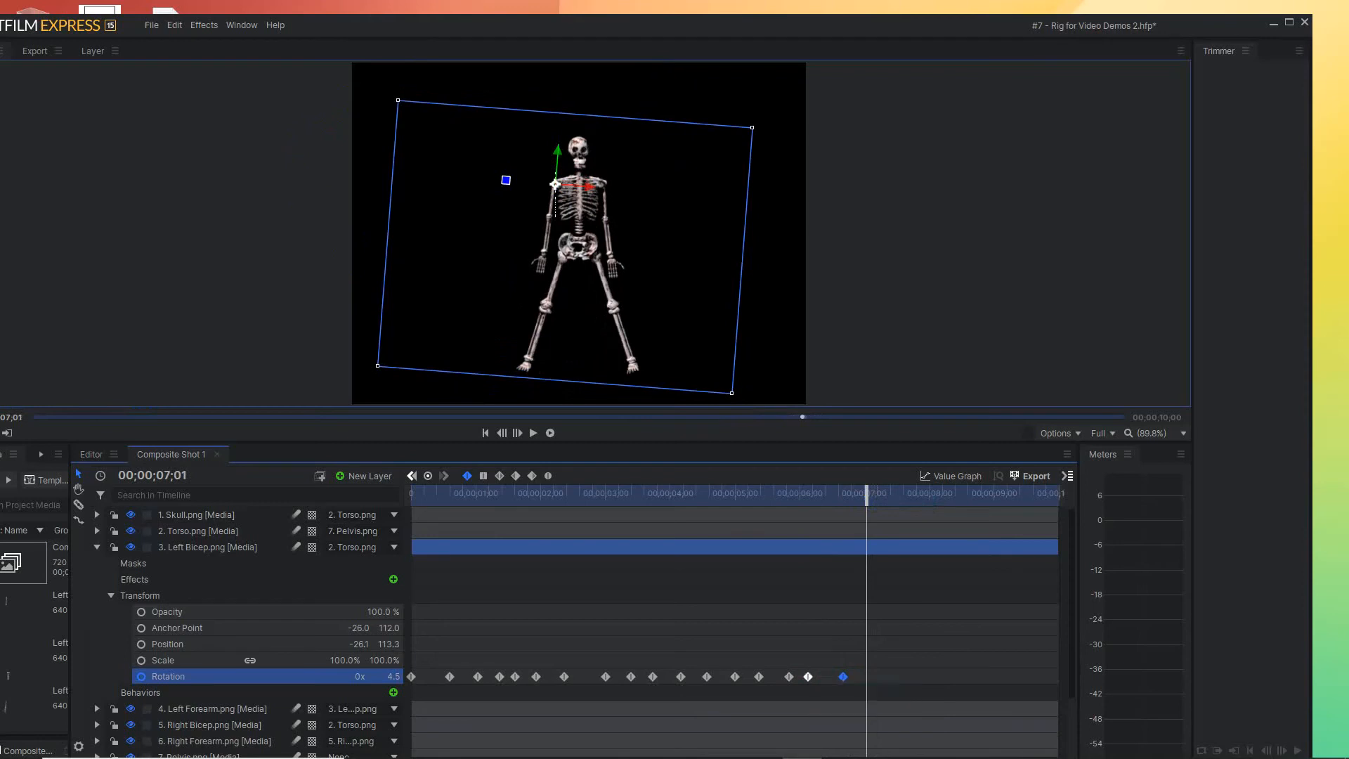
left_click_drag(843, 677, 865, 677)
left_click_drag(867, 493, 887, 494)
left_click(843, 677)
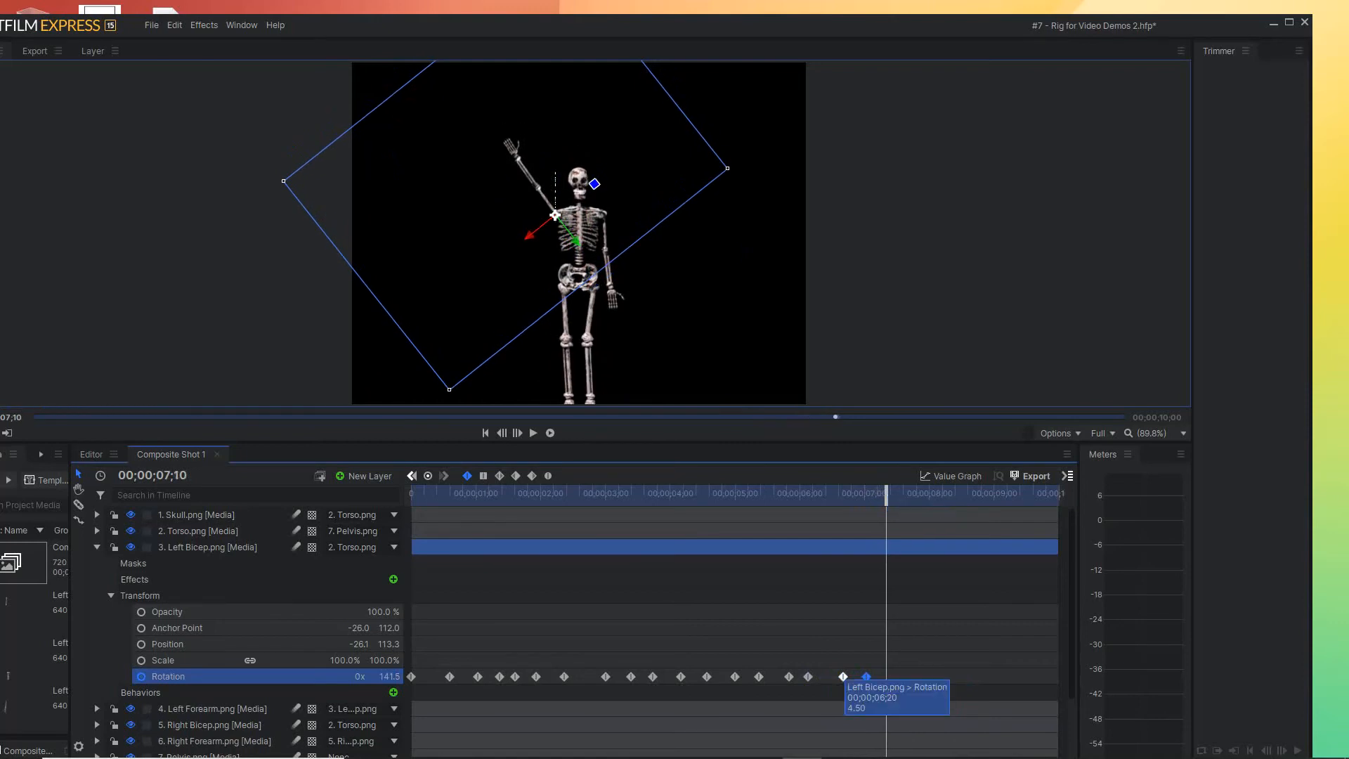
left_click_drag(844, 676, 886, 677)
Repeat the Left Bicep's raised Rotation keyframe at 00;00;07;21 and its lowered keyframe at 00;00;08;05
left_click_drag(886, 493, 910, 494)
left_click(866, 677)
left_click_drag(867, 676, 910, 677)
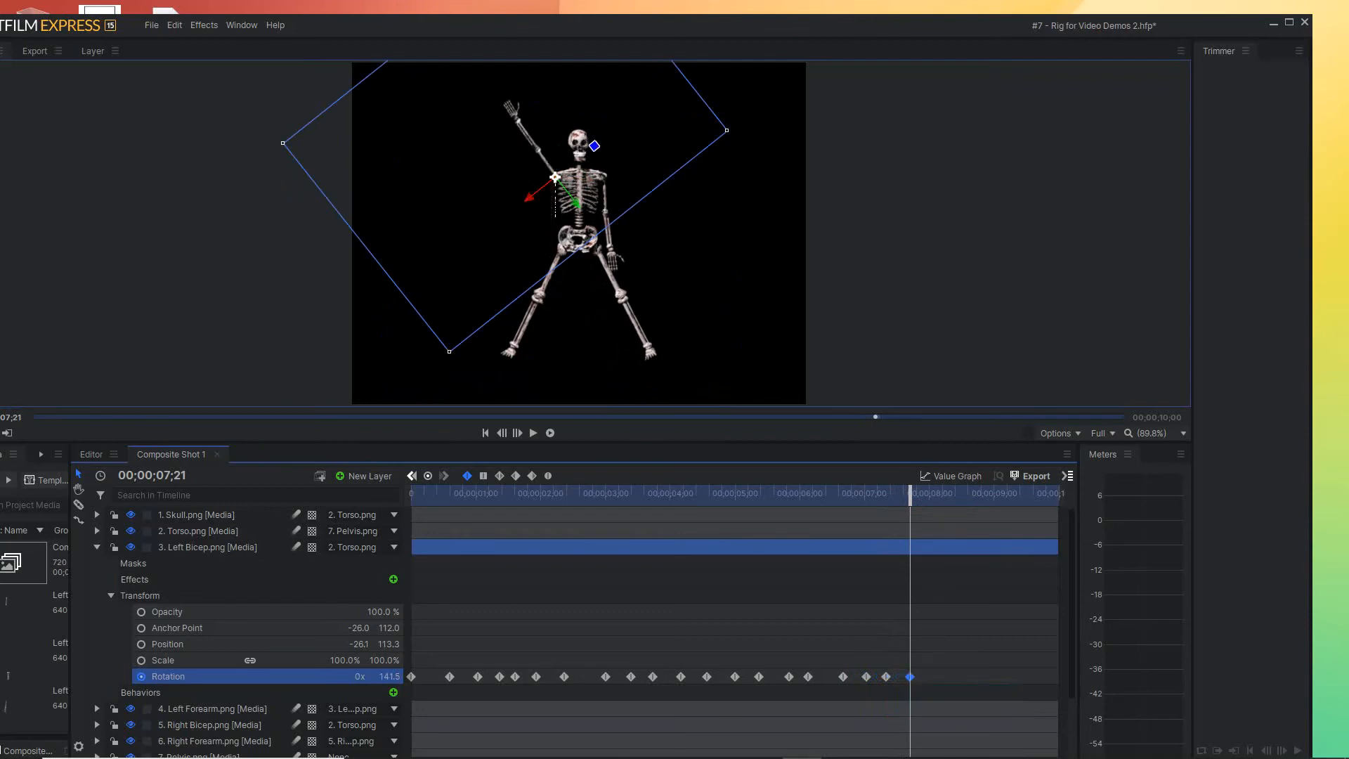
left_click_drag(911, 494, 941, 494)
left_click(888, 677)
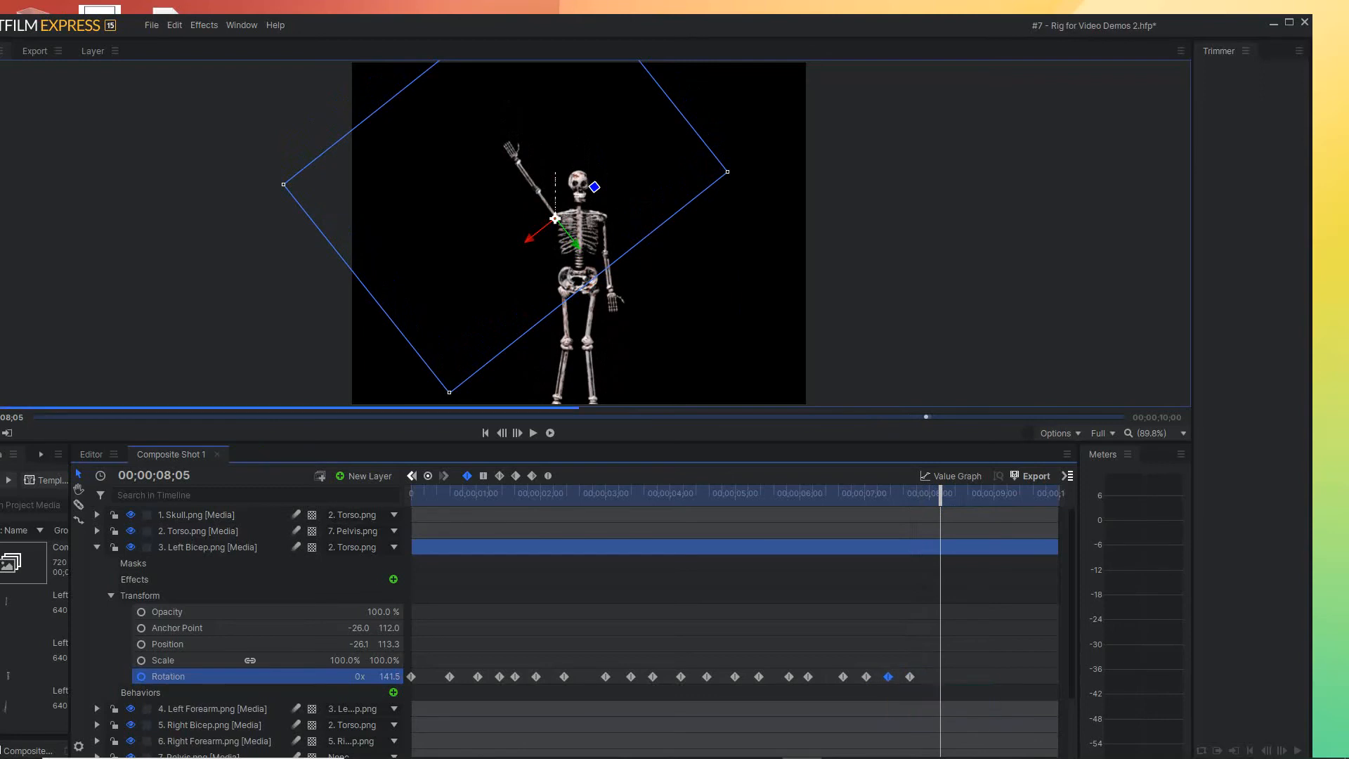
left_click_drag(888, 677, 941, 677)
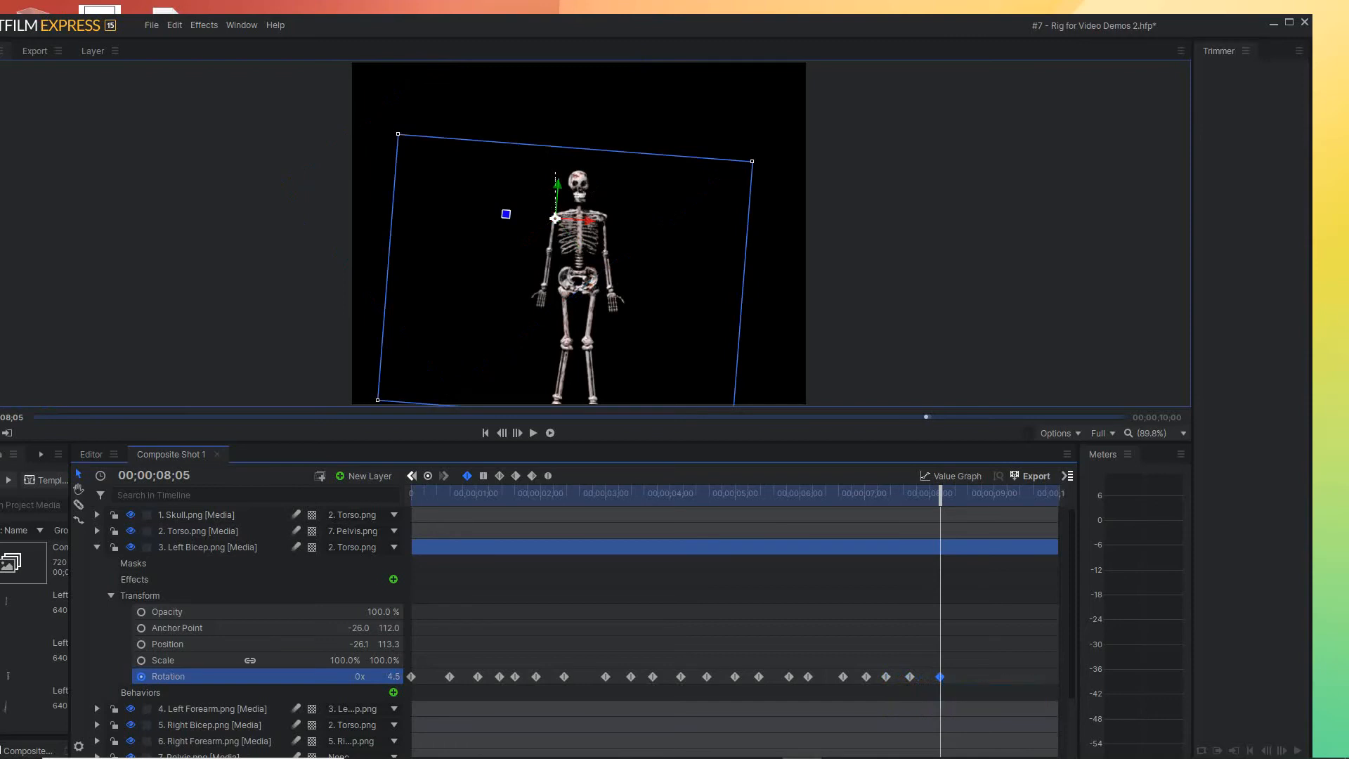
Repeat the Left Bicep's raised Rotation keyframe at 00;00;08;16 and its lowered keyframe at 00;00;08;27
left_click_drag(941, 494, 964, 494)
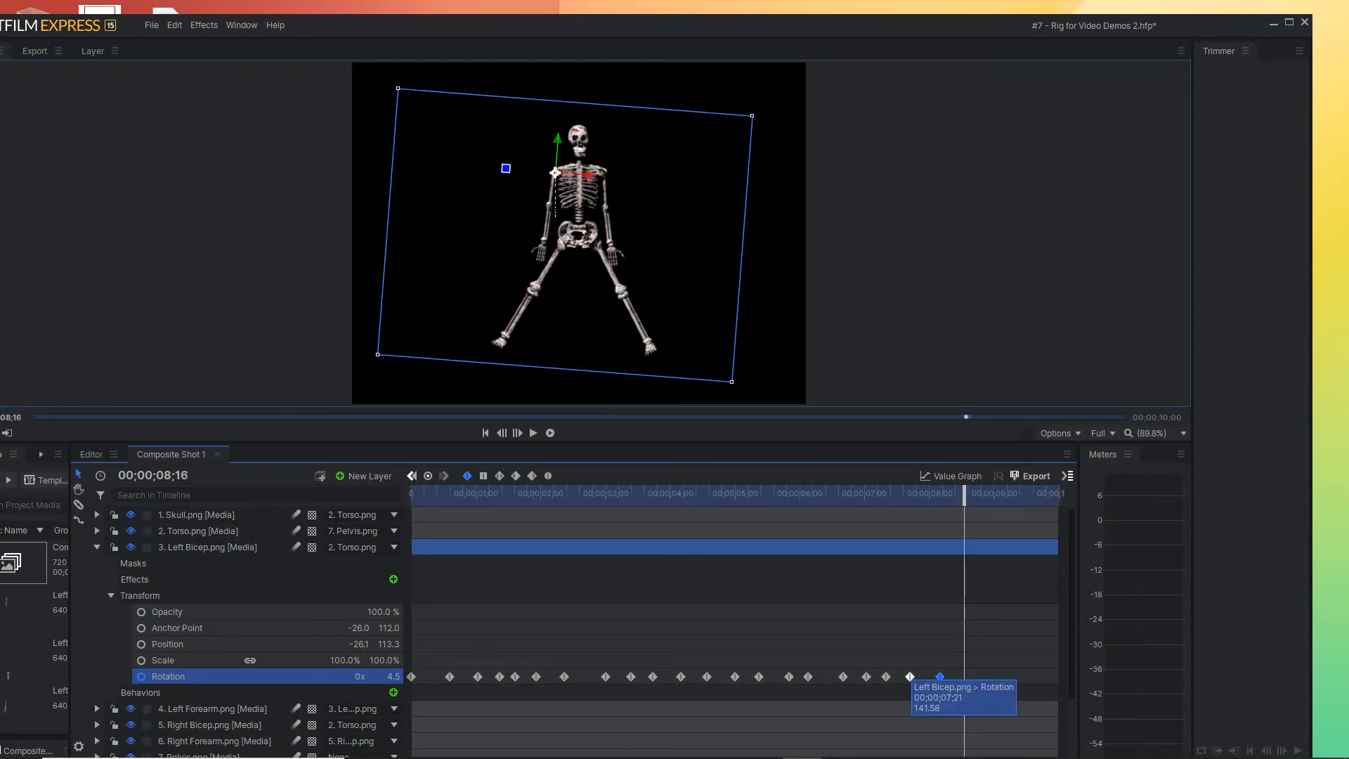
left_click(911, 677)
left_click_drag(910, 676, 964, 677)
left_click_drag(965, 494, 988, 495)
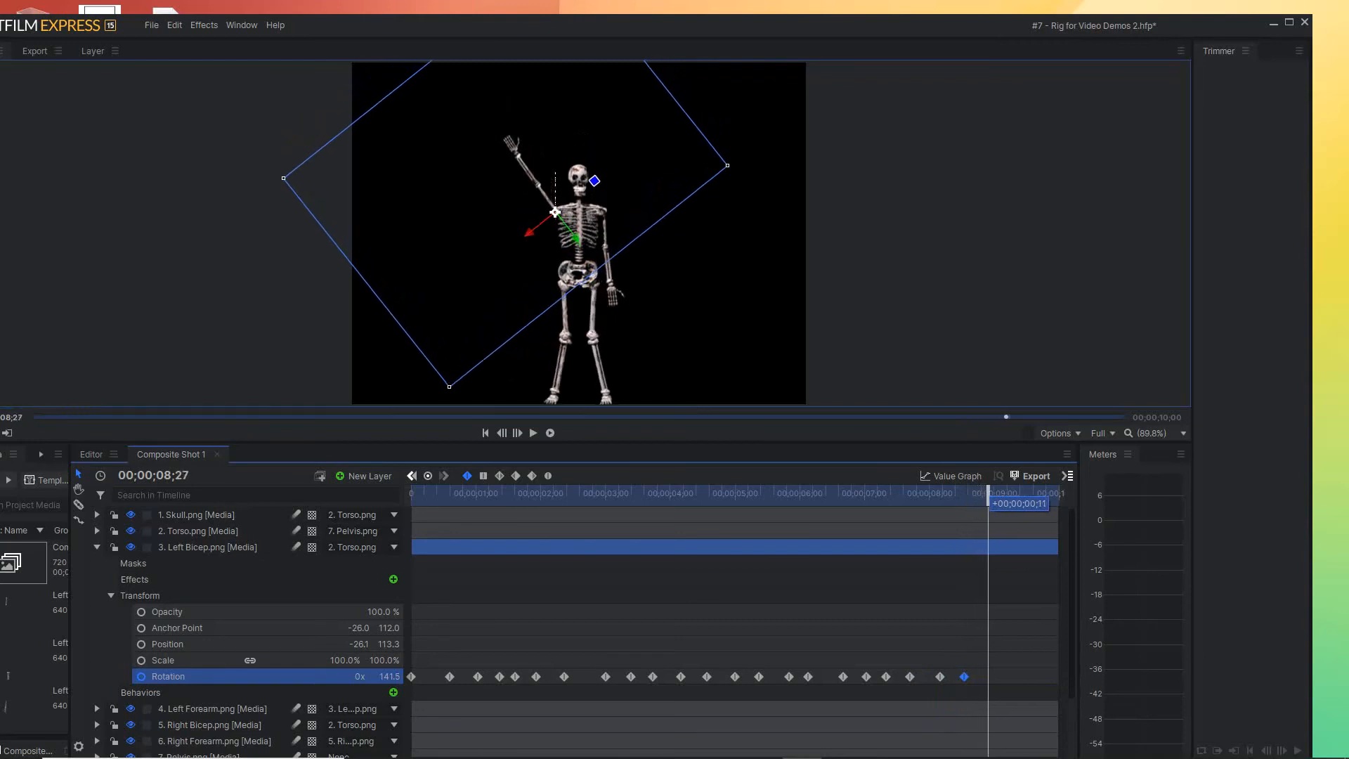
left_click(940, 677)
left_click_drag(940, 677, 988, 677)
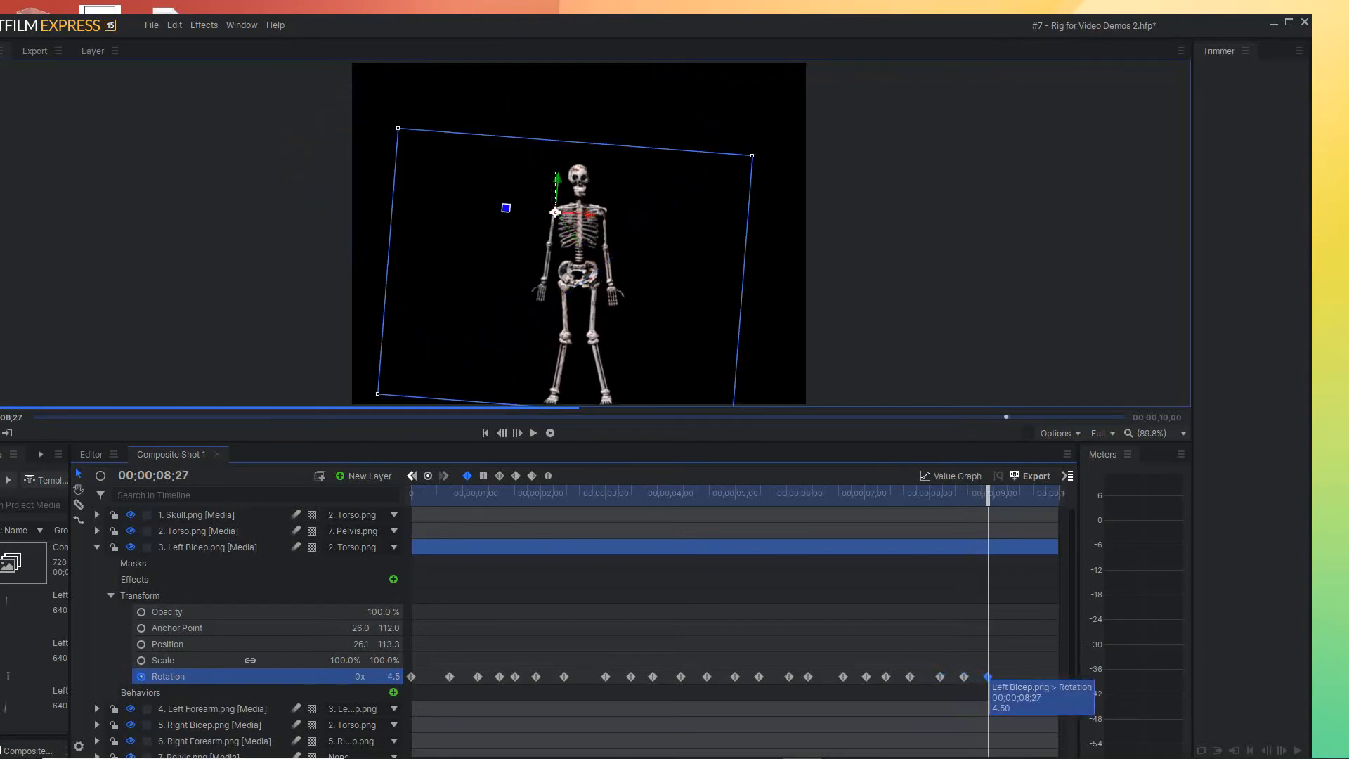
Play the composite shot from the beginning to review the Left Bicep's swing with the bounce and leg motion
left_click_drag(988, 493, 1041, 494)
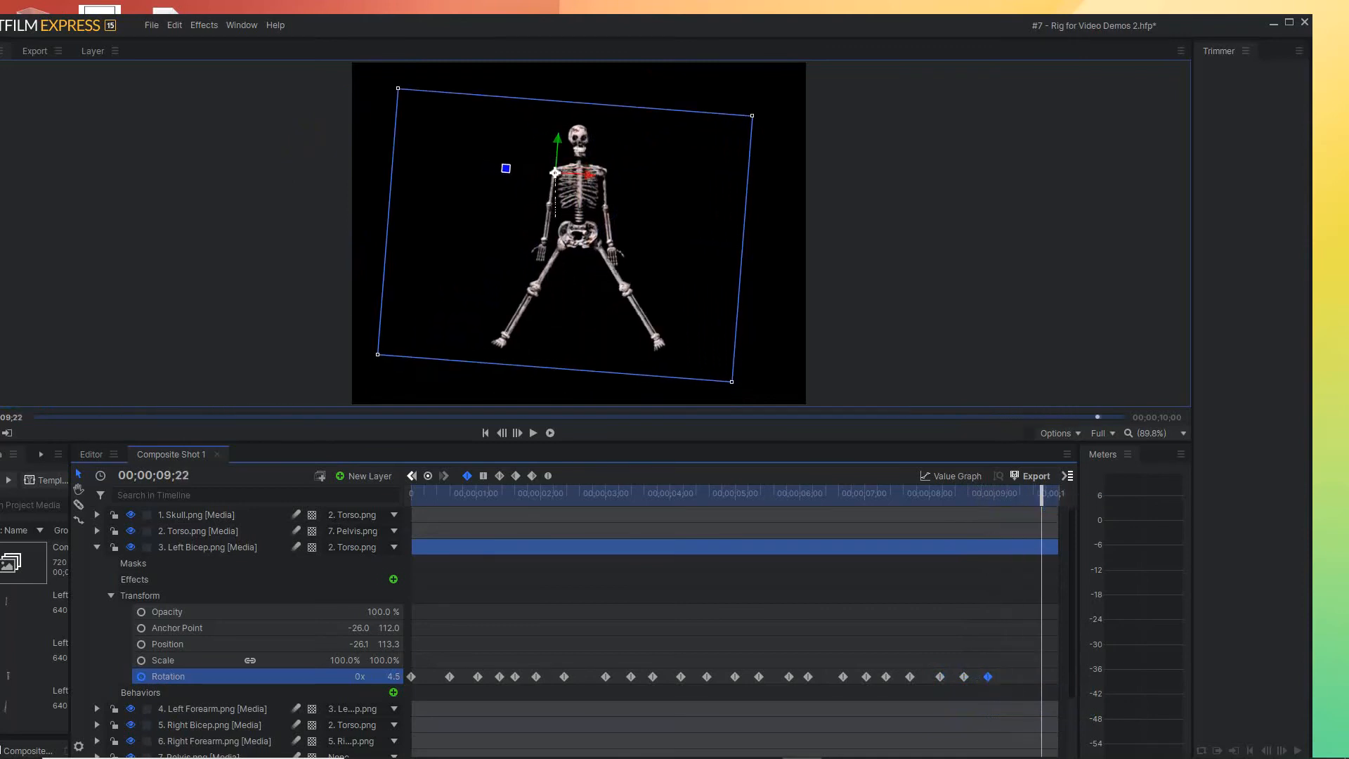
key("Home")
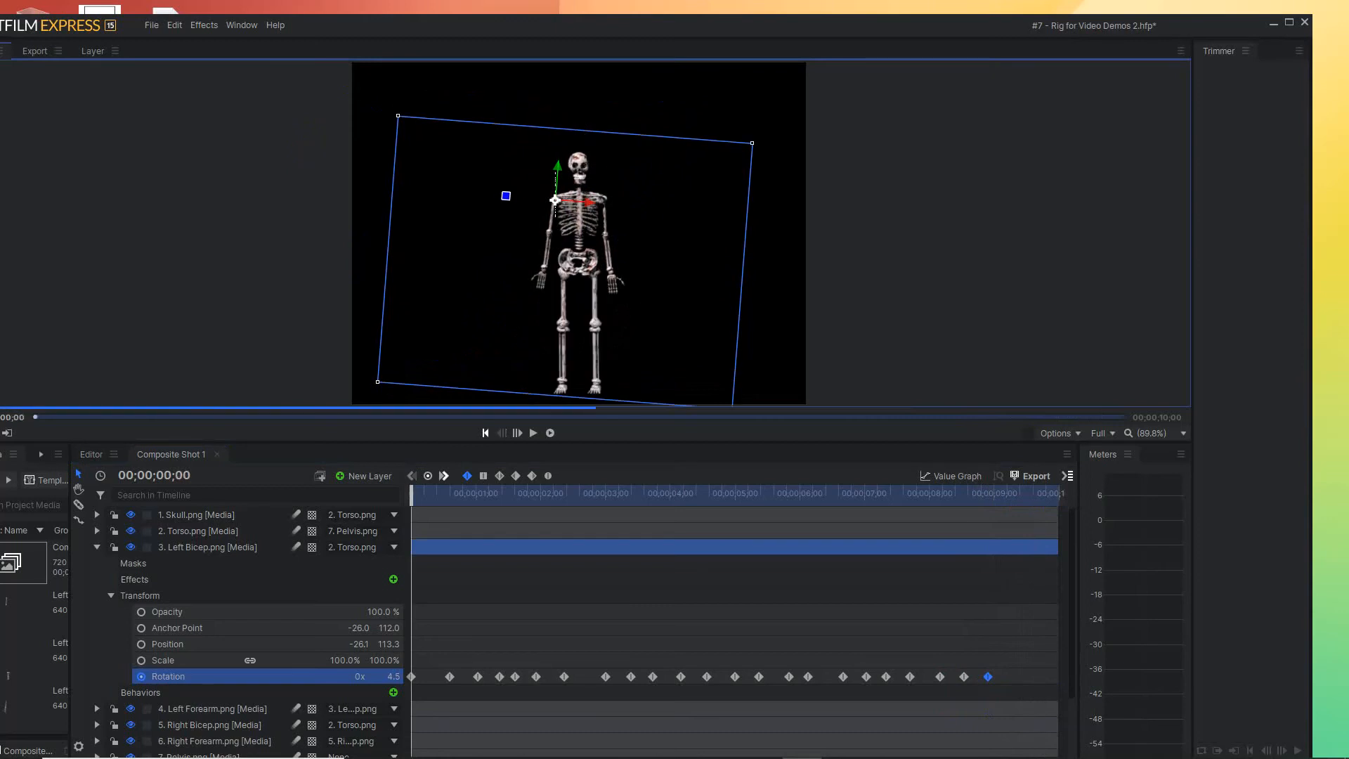
key("space")
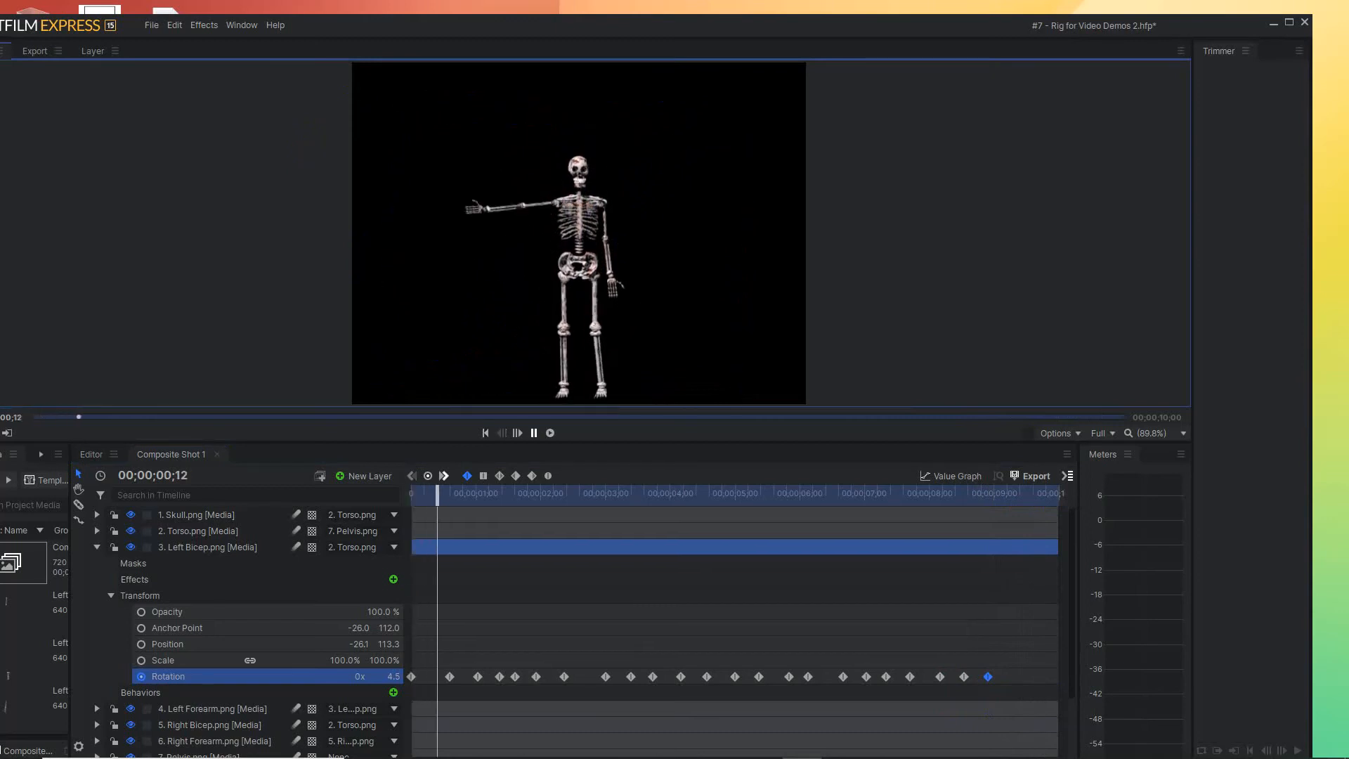
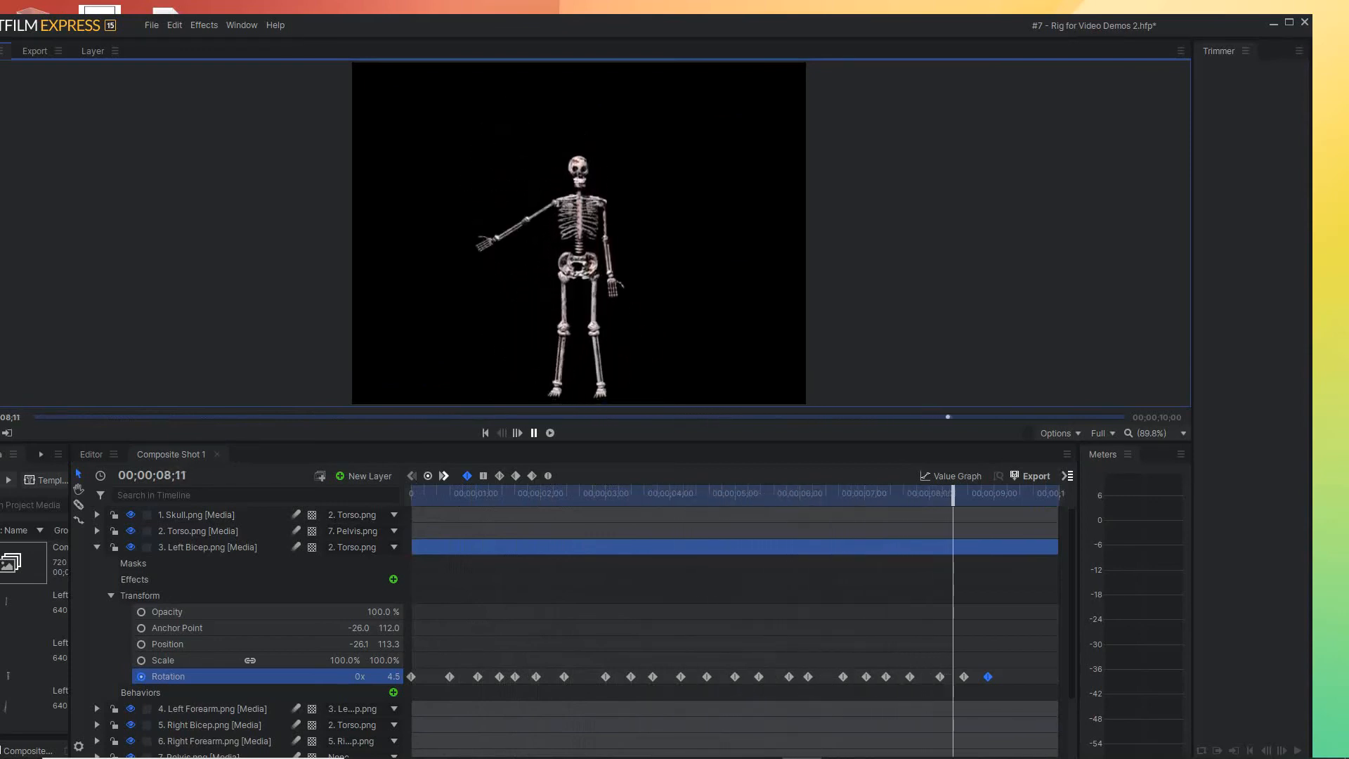
Stop the playback, return to 00;00;00;00 and enable Rotation keyframing on the Right Bicep layer with a starting value of 0.0
key("space")
key("Home")
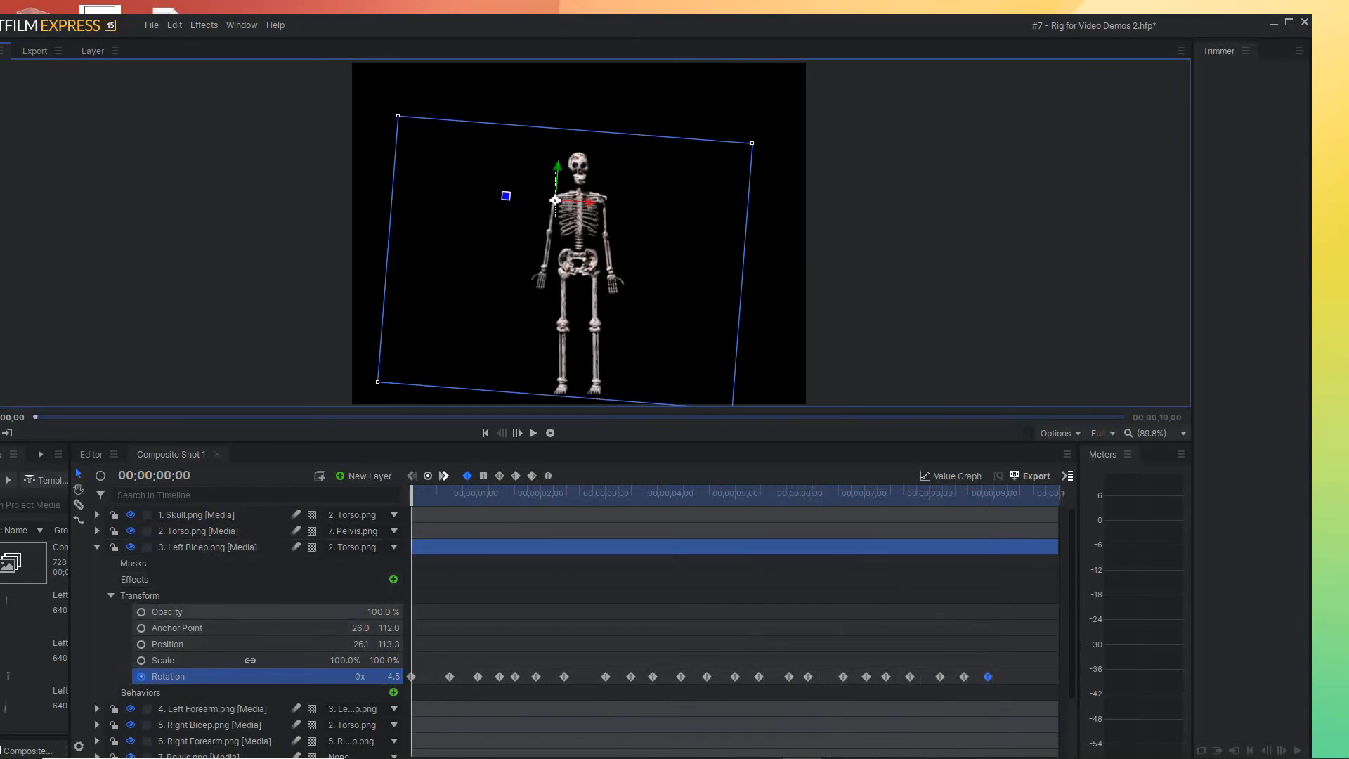
left_click(112, 596)
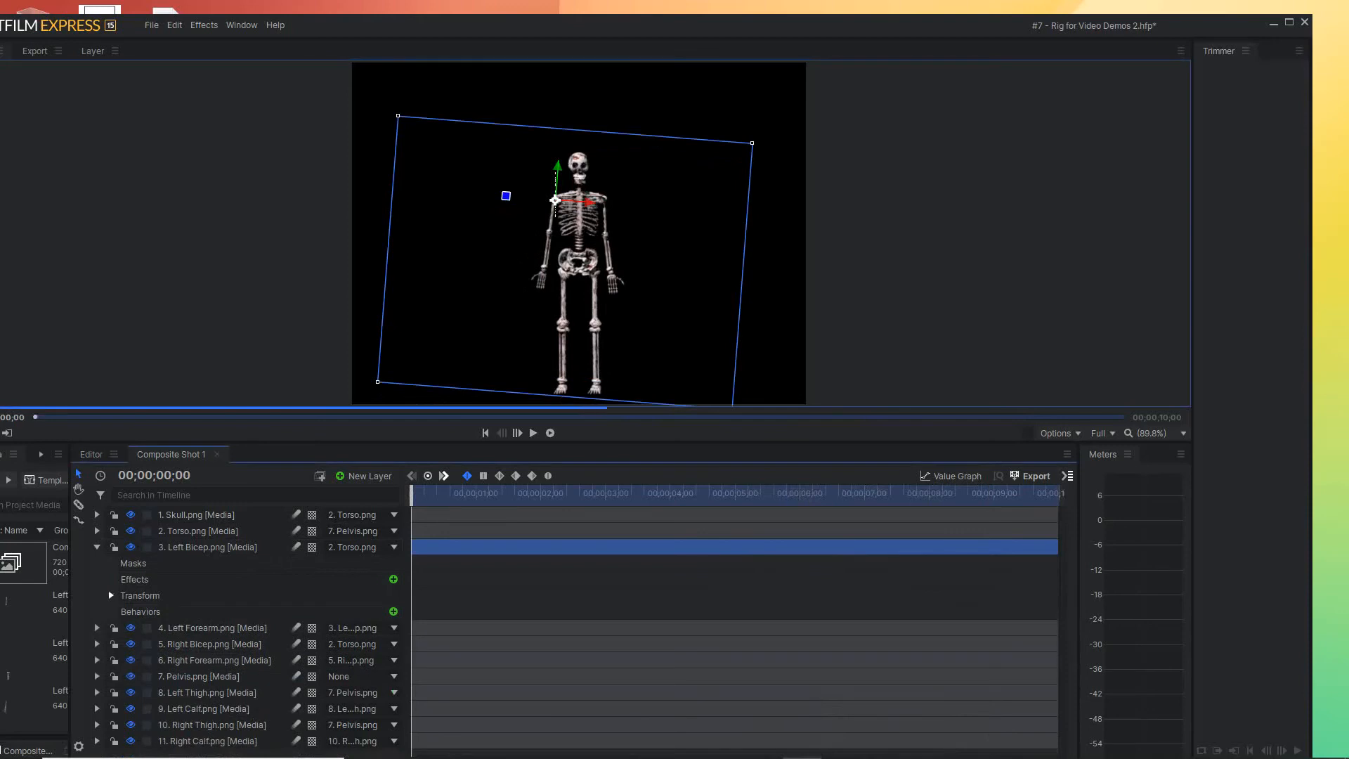
left_click(97, 547)
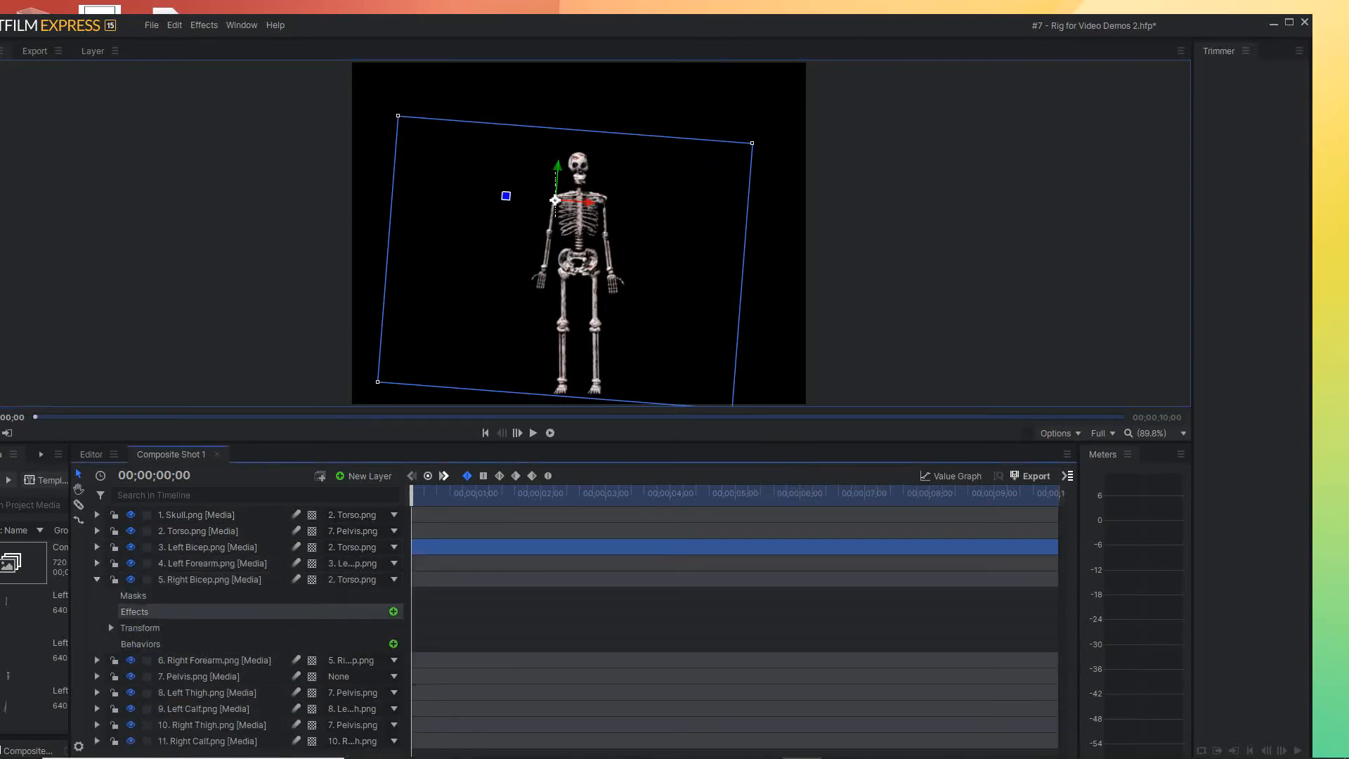
left_click(111, 627)
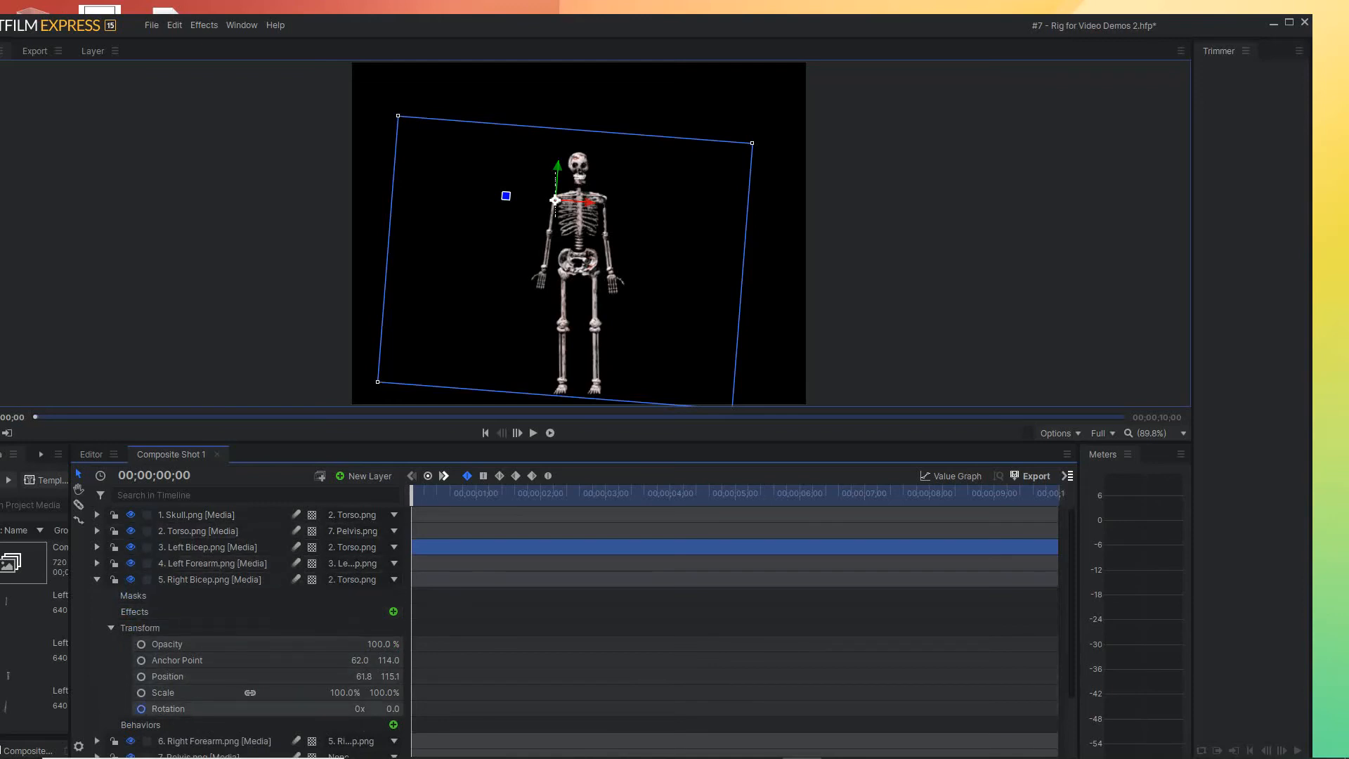
left_click(141, 709)
Raise the Right Bicep to a Rotation of about -142.7 at 00;00;00;19, and repeat its lowered keyframe at 00;00;01;02
left_click_drag(412, 495, 452, 495)
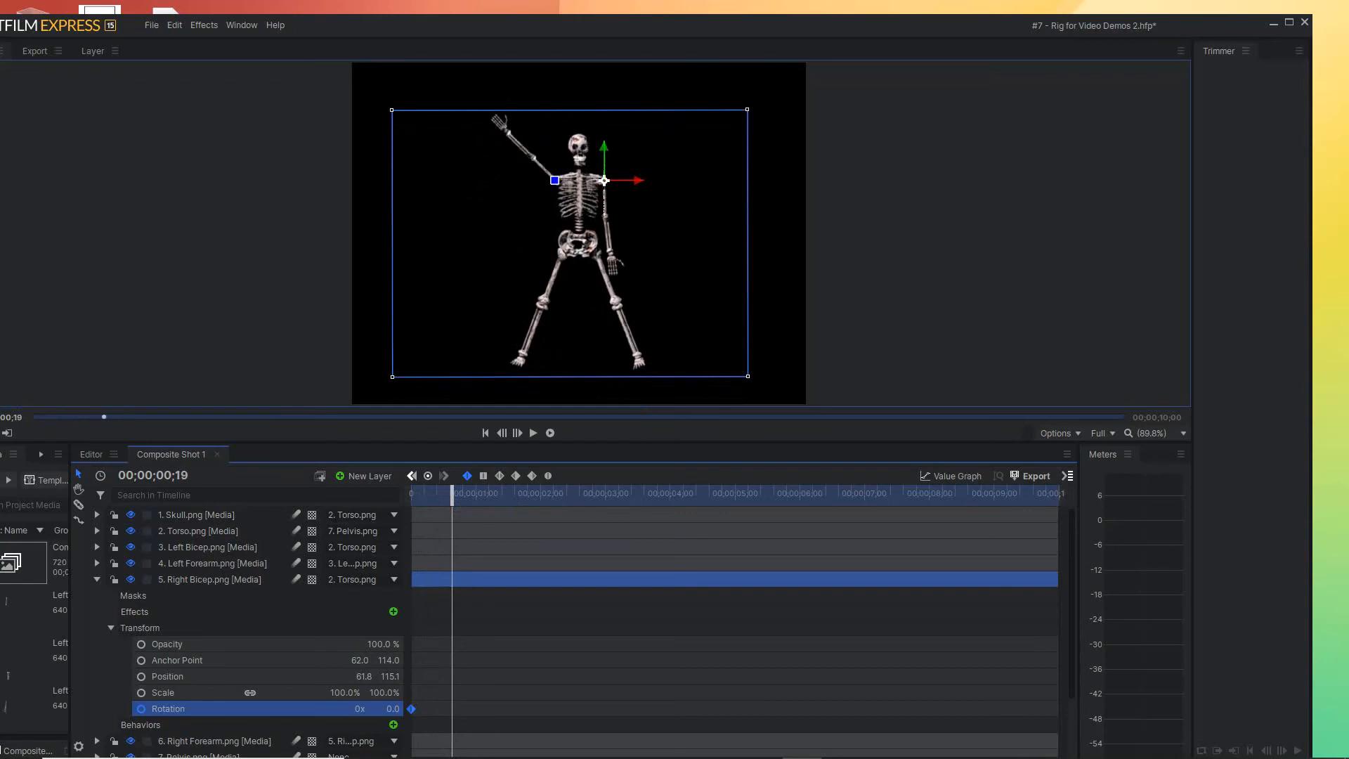
left_click_drag(554, 181, 644, 210)
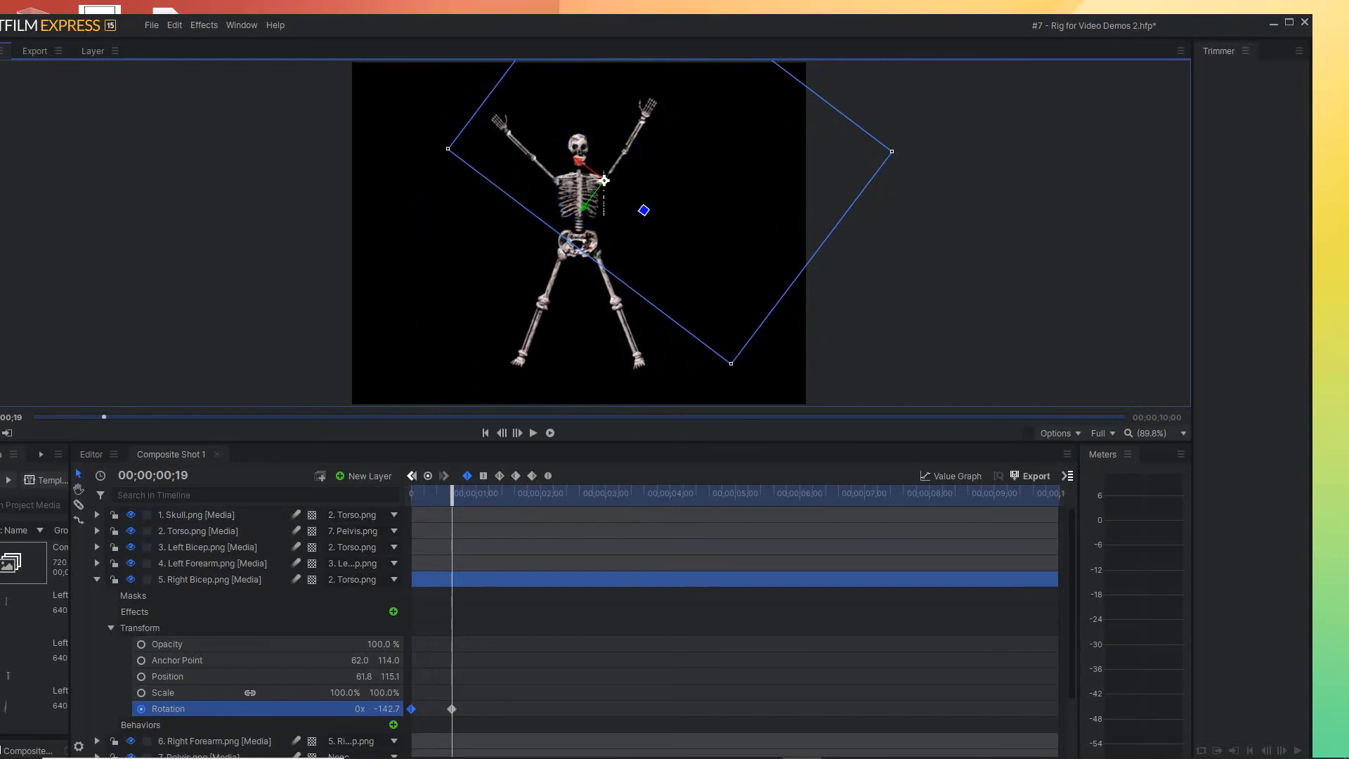
left_click_drag(452, 493, 480, 493)
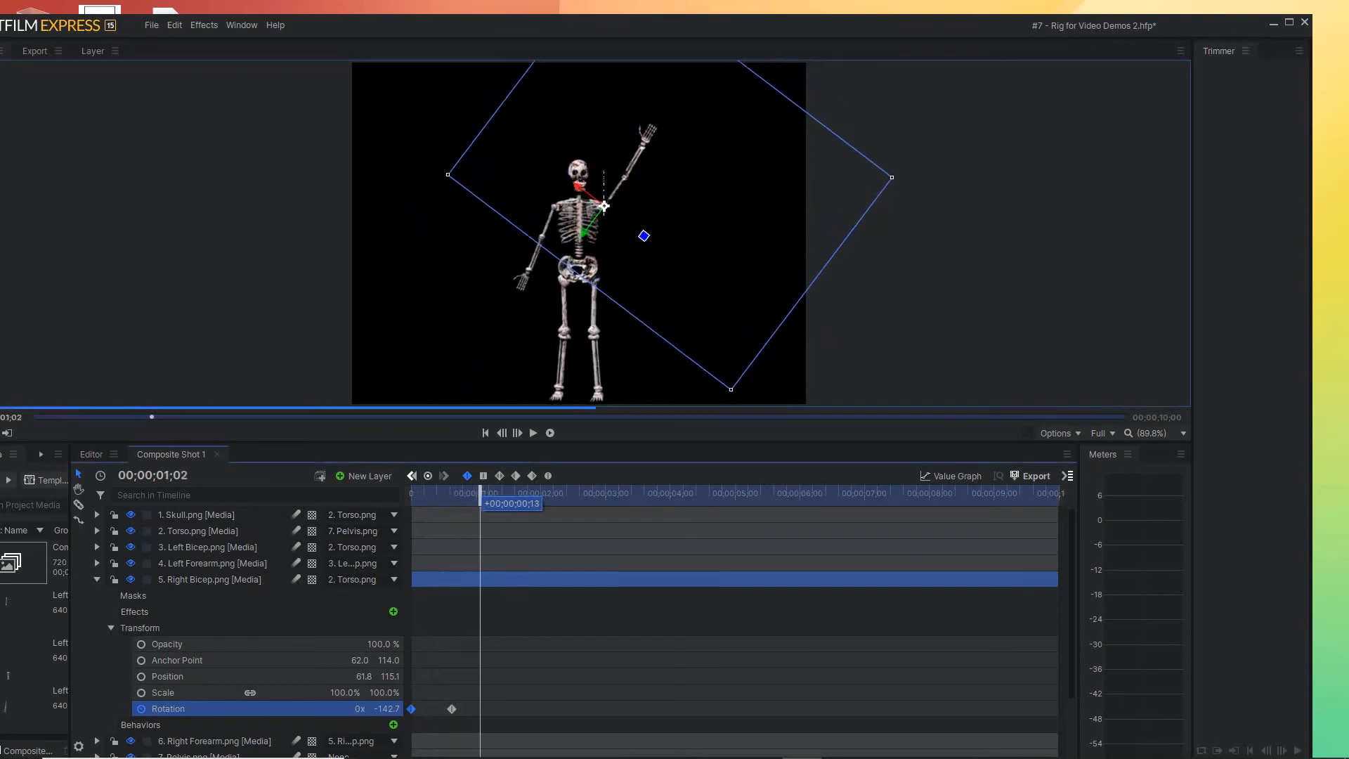
mouse_move(411, 709)
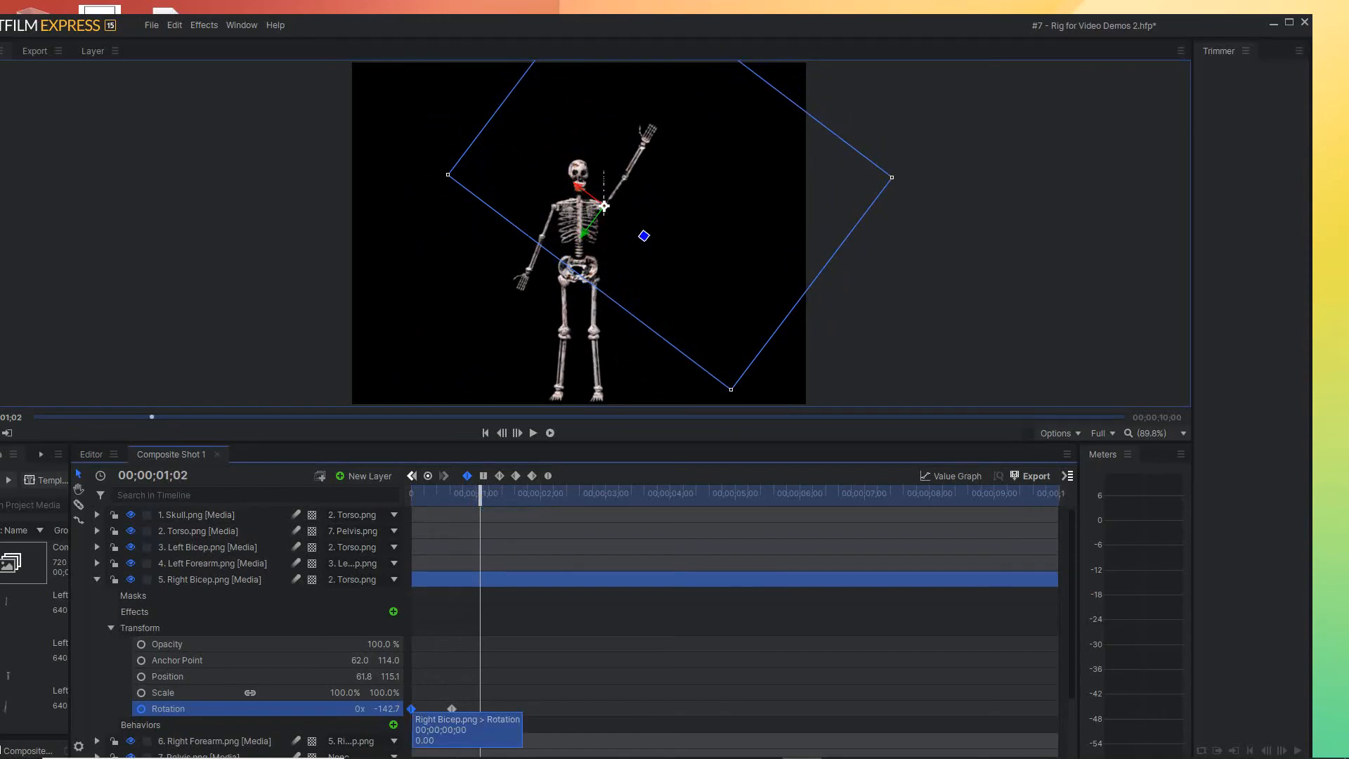
left_click_drag(411, 709, 481, 710)
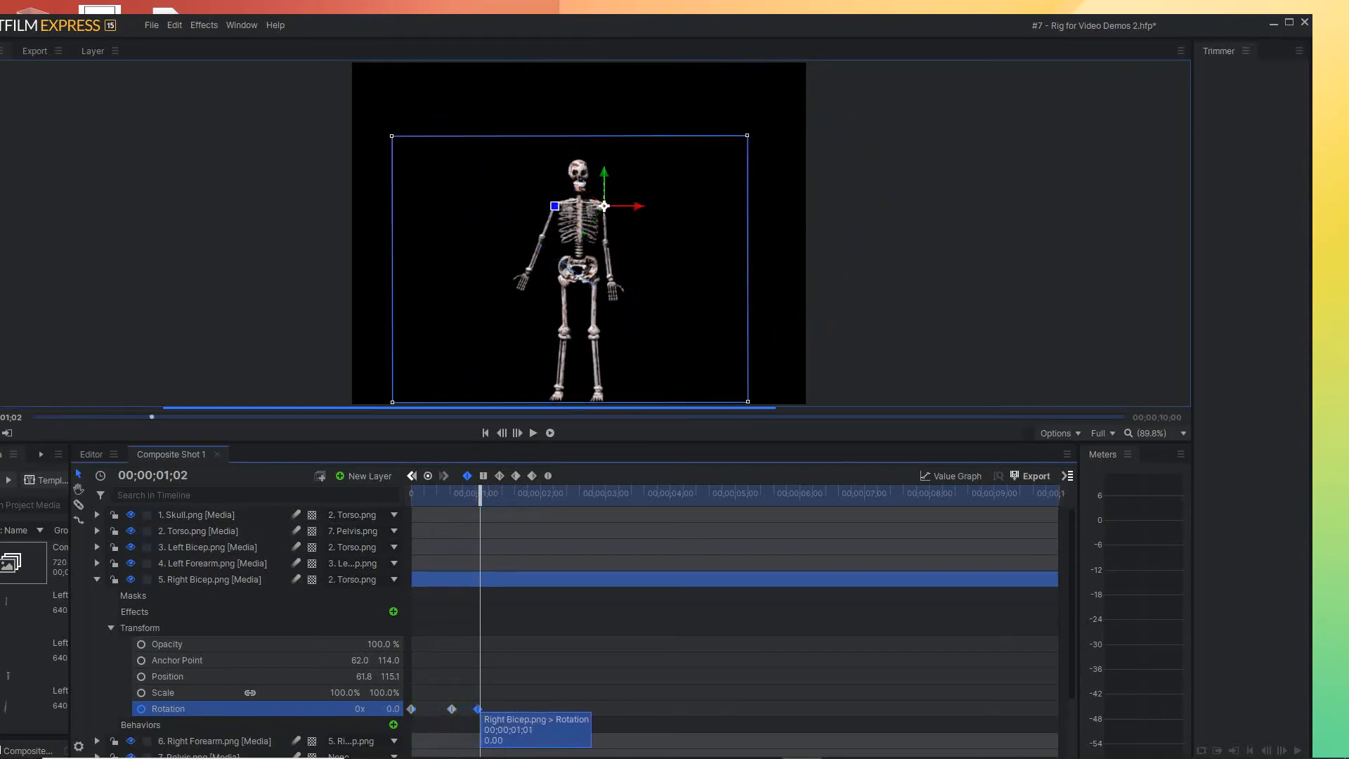
Repeat the Right Bicep's raised Rotation keyframe at 00;00;01;11 and its lowered keyframe at 00;00;01;19
left_click_drag(480, 492, 500, 492)
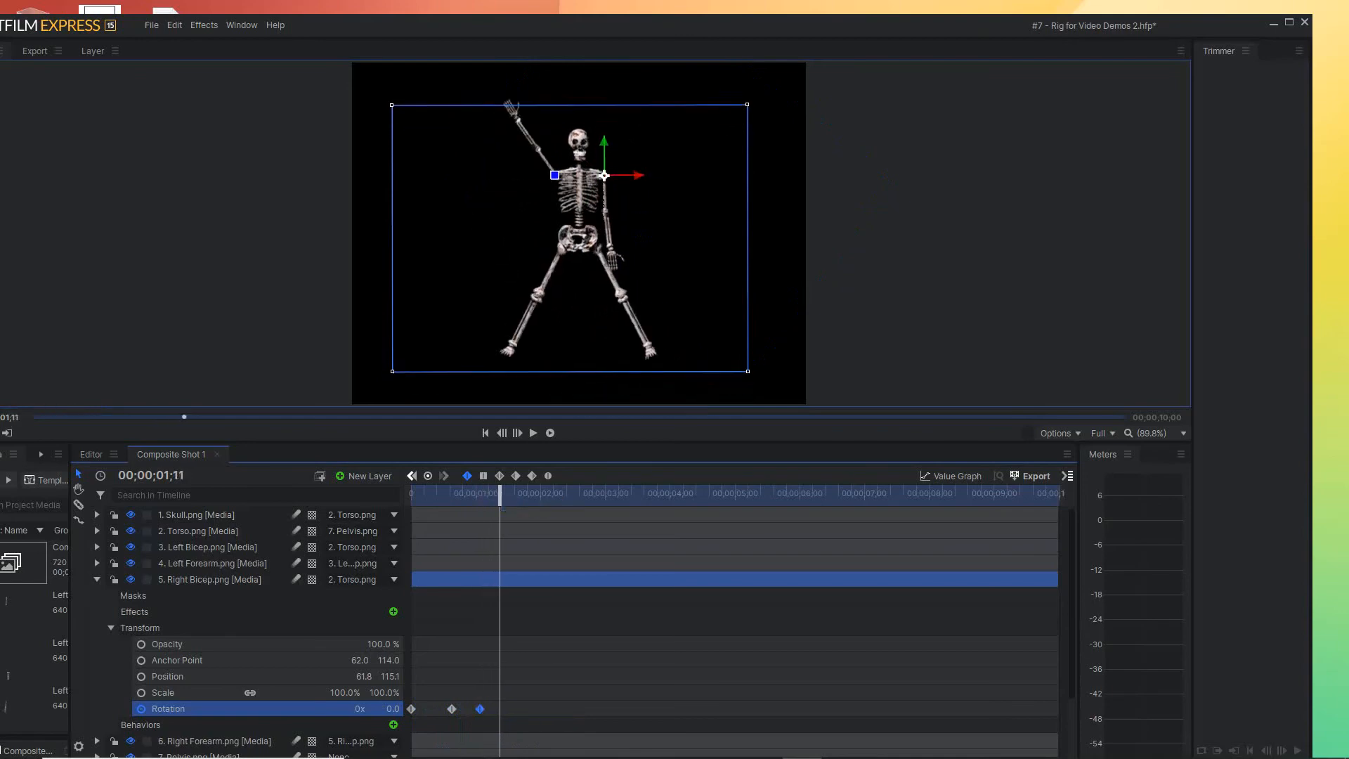
left_click_drag(452, 709, 500, 709)
left_click_drag(500, 493, 517, 493)
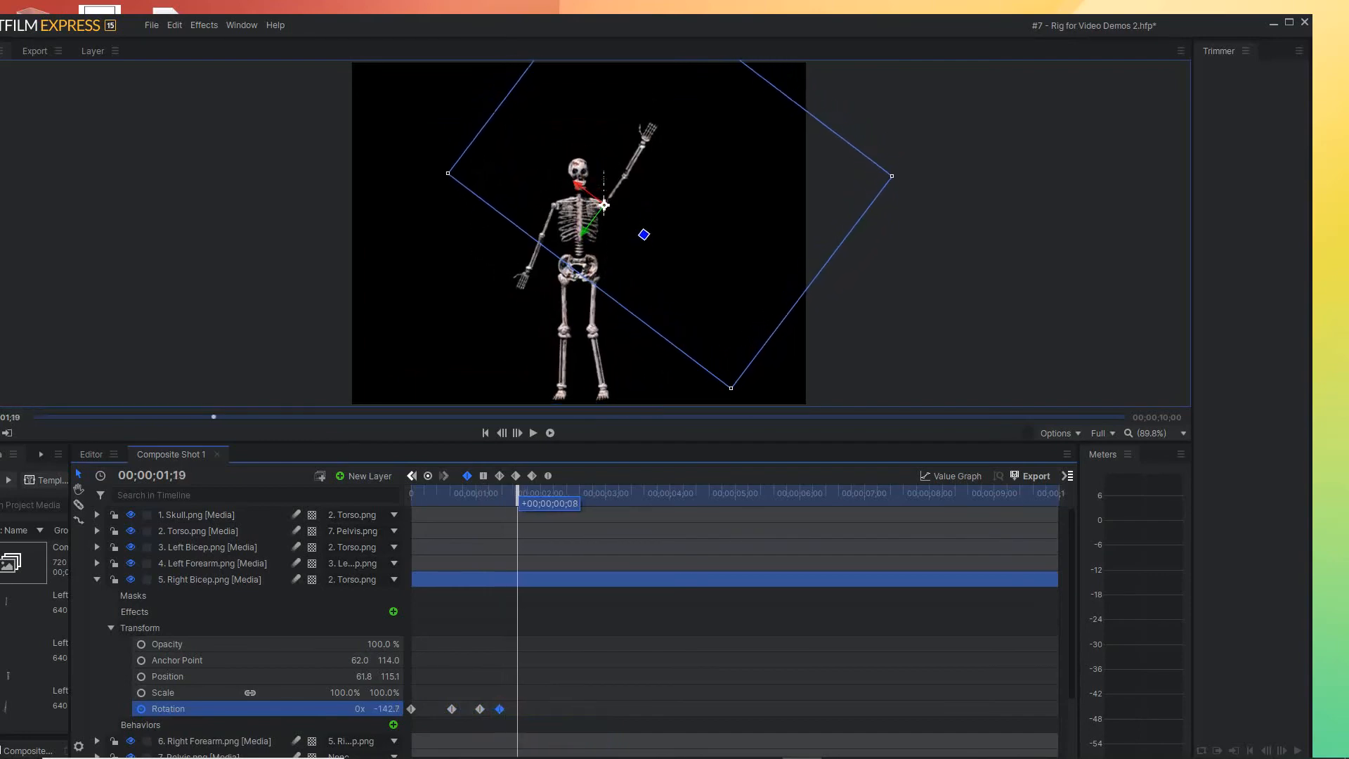
left_click(480, 709)
left_click_drag(480, 709, 518, 709)
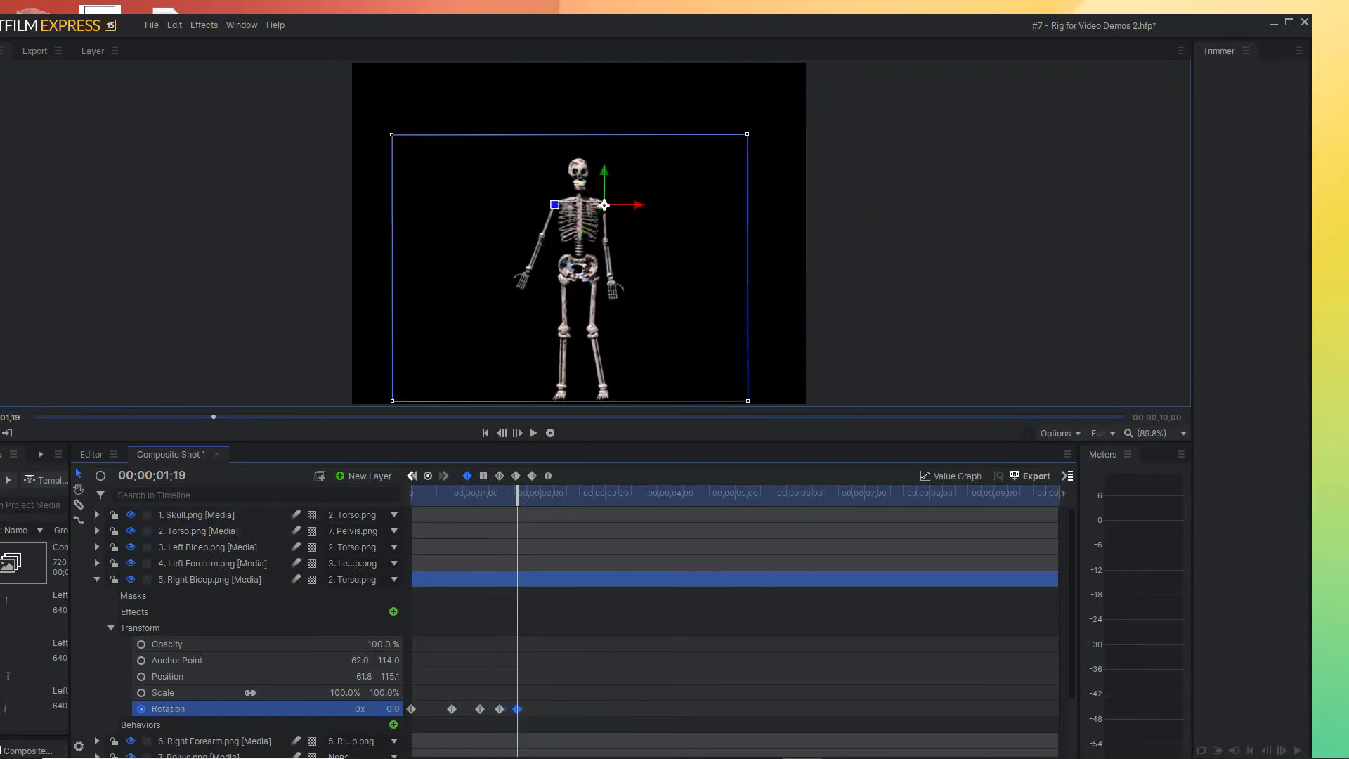
Repeat the Right Bicep's raised Rotation keyframe at 00;00;02;00 and its lowered keyframe at 00;00;02;11
left_click_drag(518, 493, 541, 493)
left_click(500, 710)
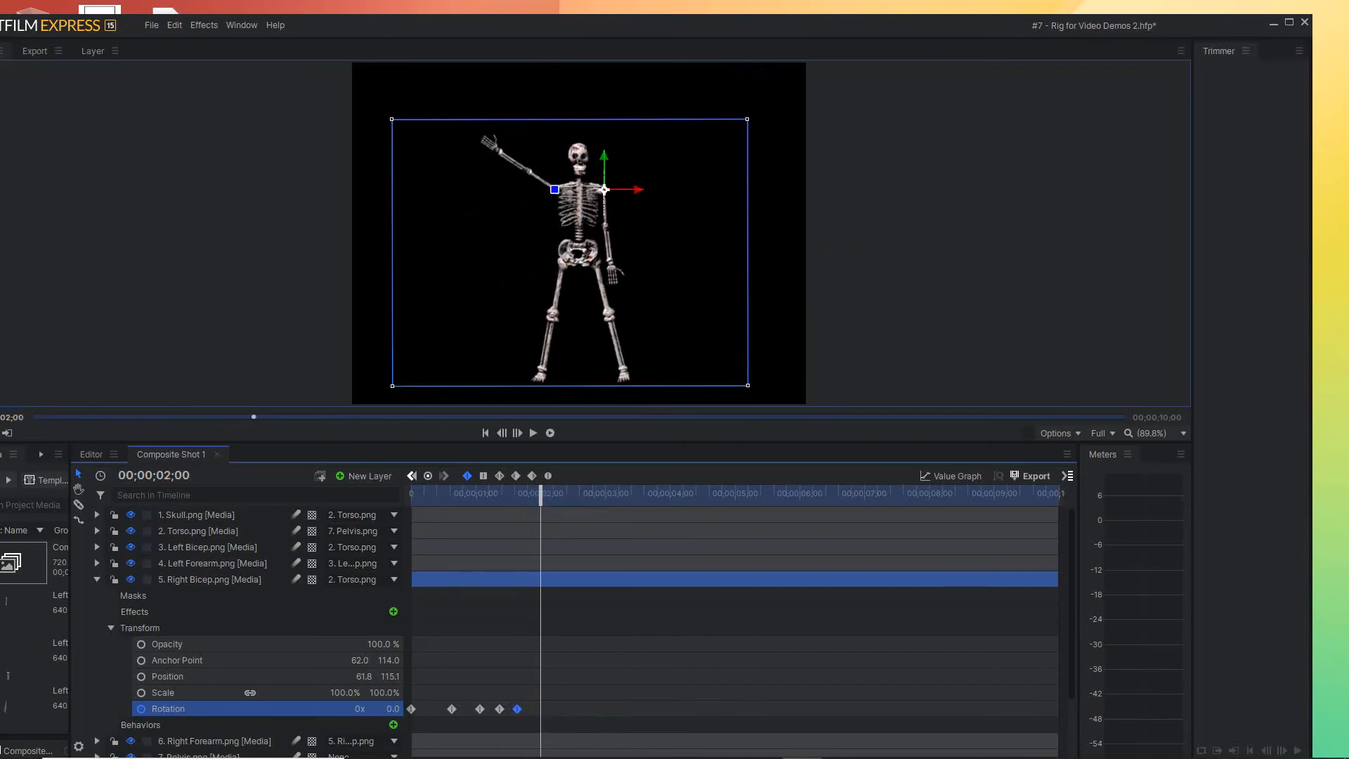
left_click_drag(500, 709, 540, 709)
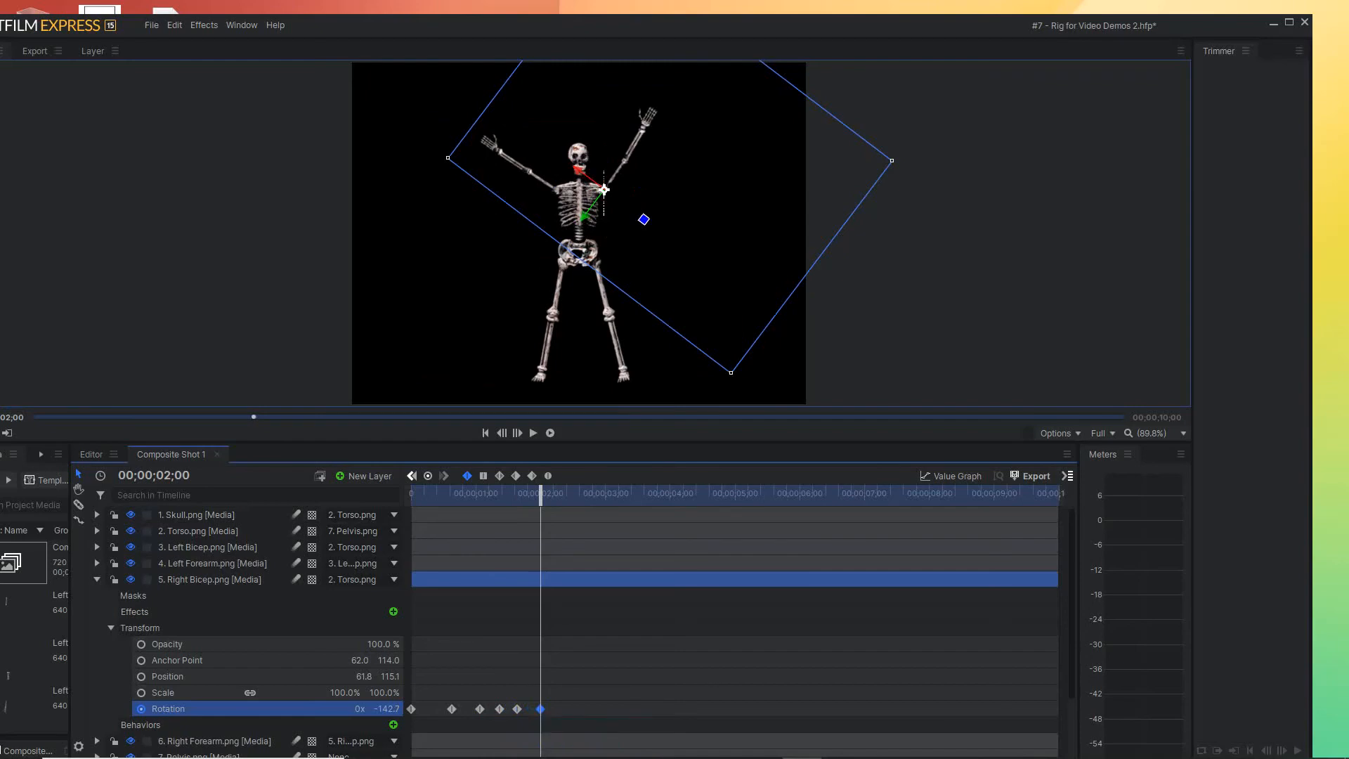
left_click_drag(541, 492, 564, 492)
left_click(517, 709)
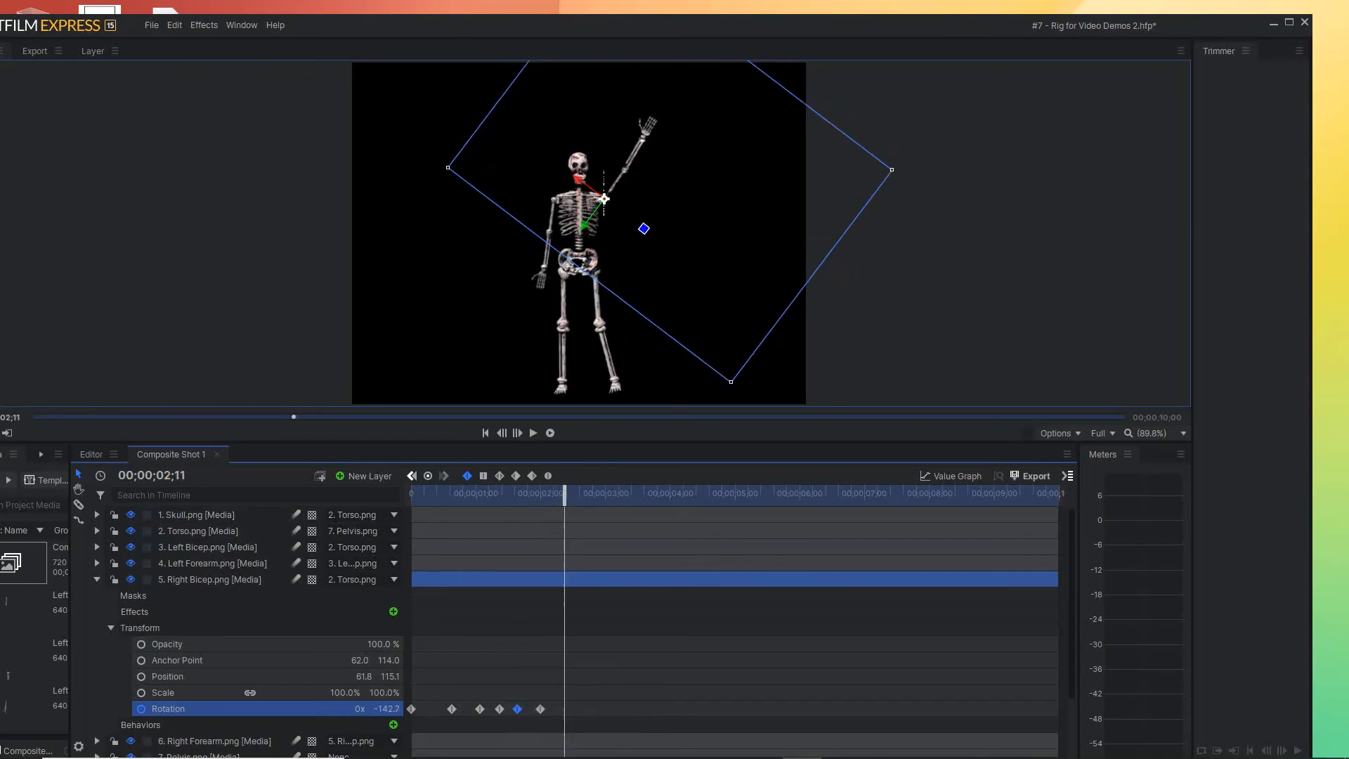
left_click_drag(517, 709, 564, 709)
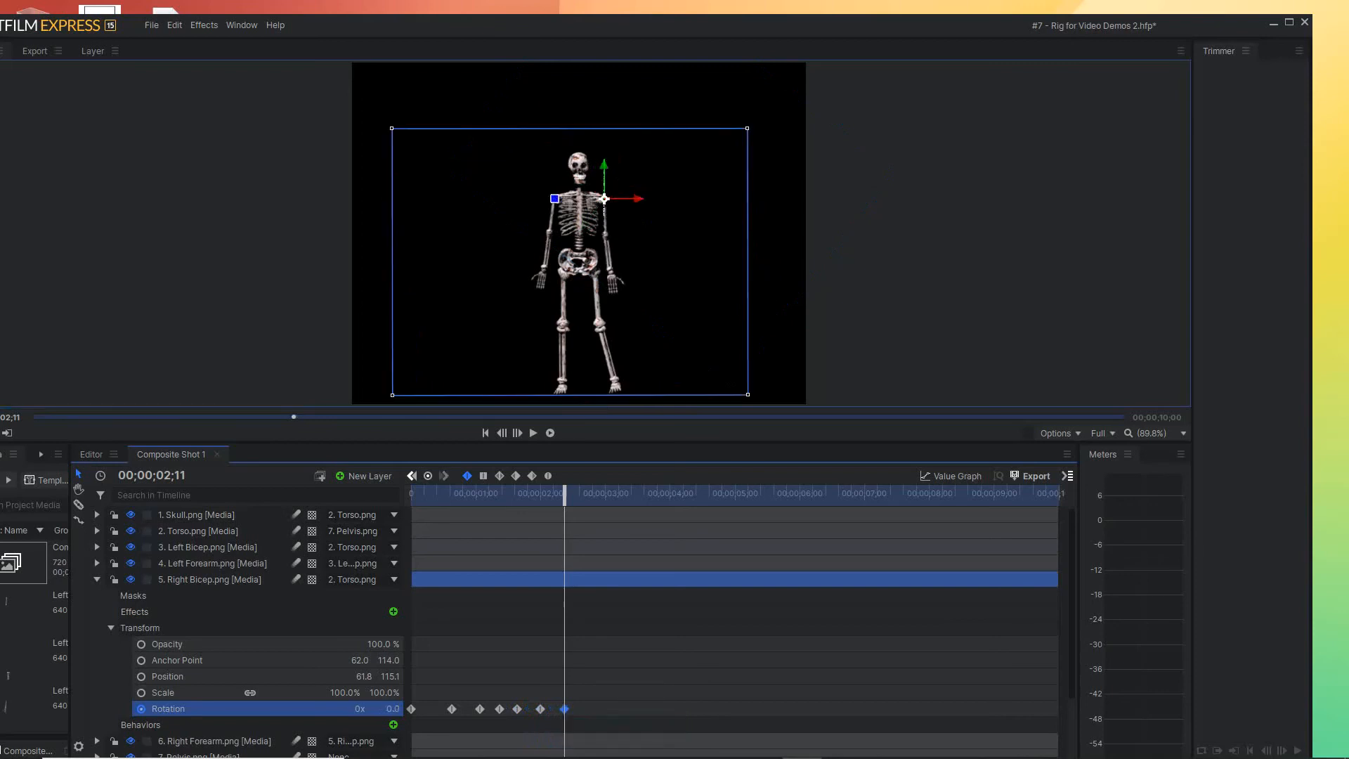
Repeat the Right Bicep's raised Rotation keyframe at 00;00;02;28 and its lowered keyframe at 00;00;03;11
key("space")
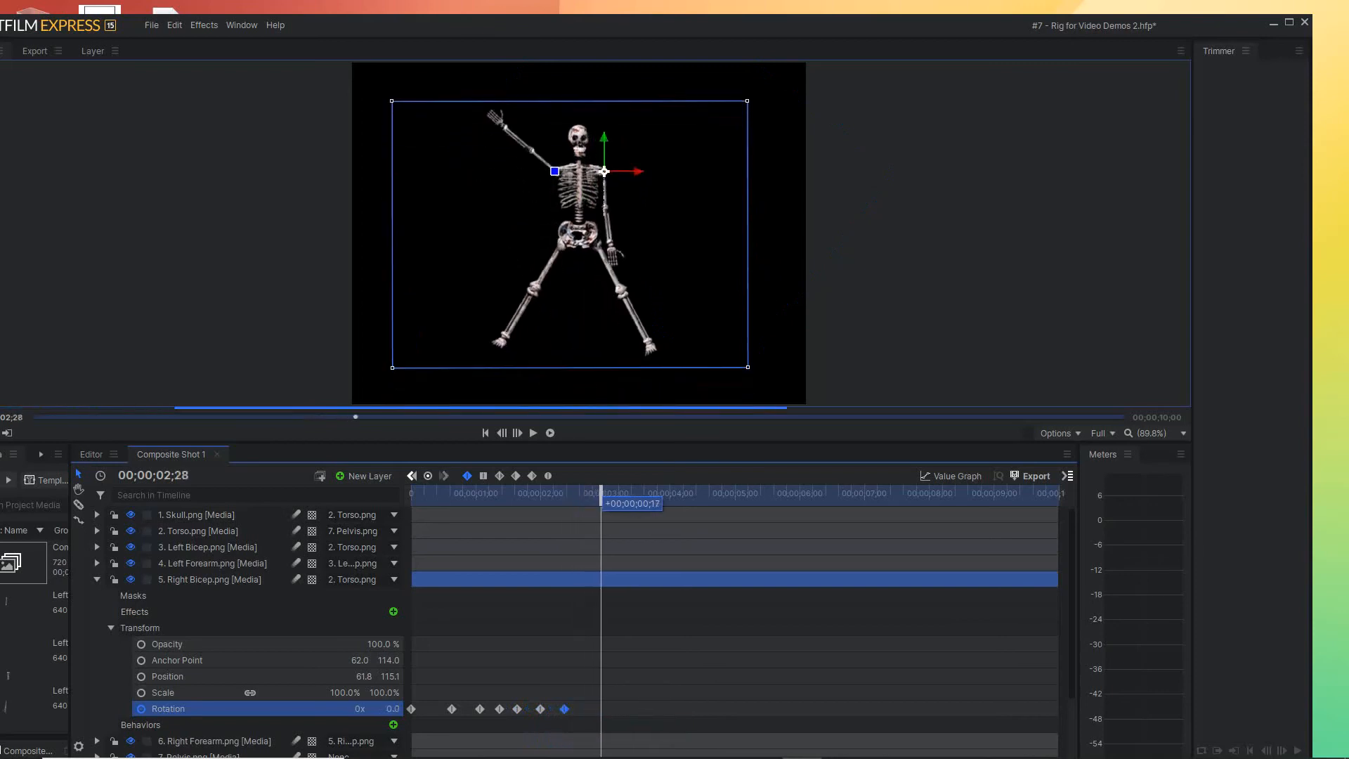
left_click(541, 709)
left_click_drag(540, 709, 601, 710)
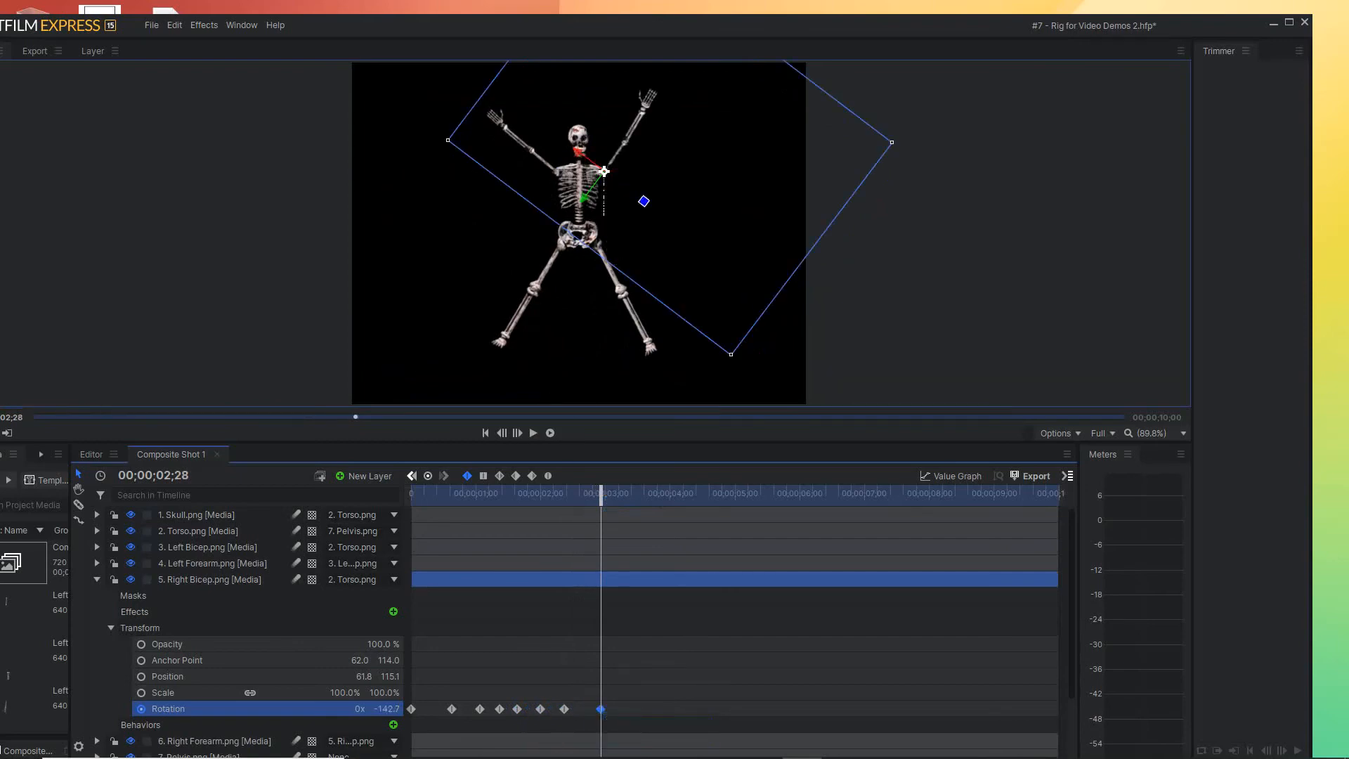
left_click_drag(602, 492, 629, 495)
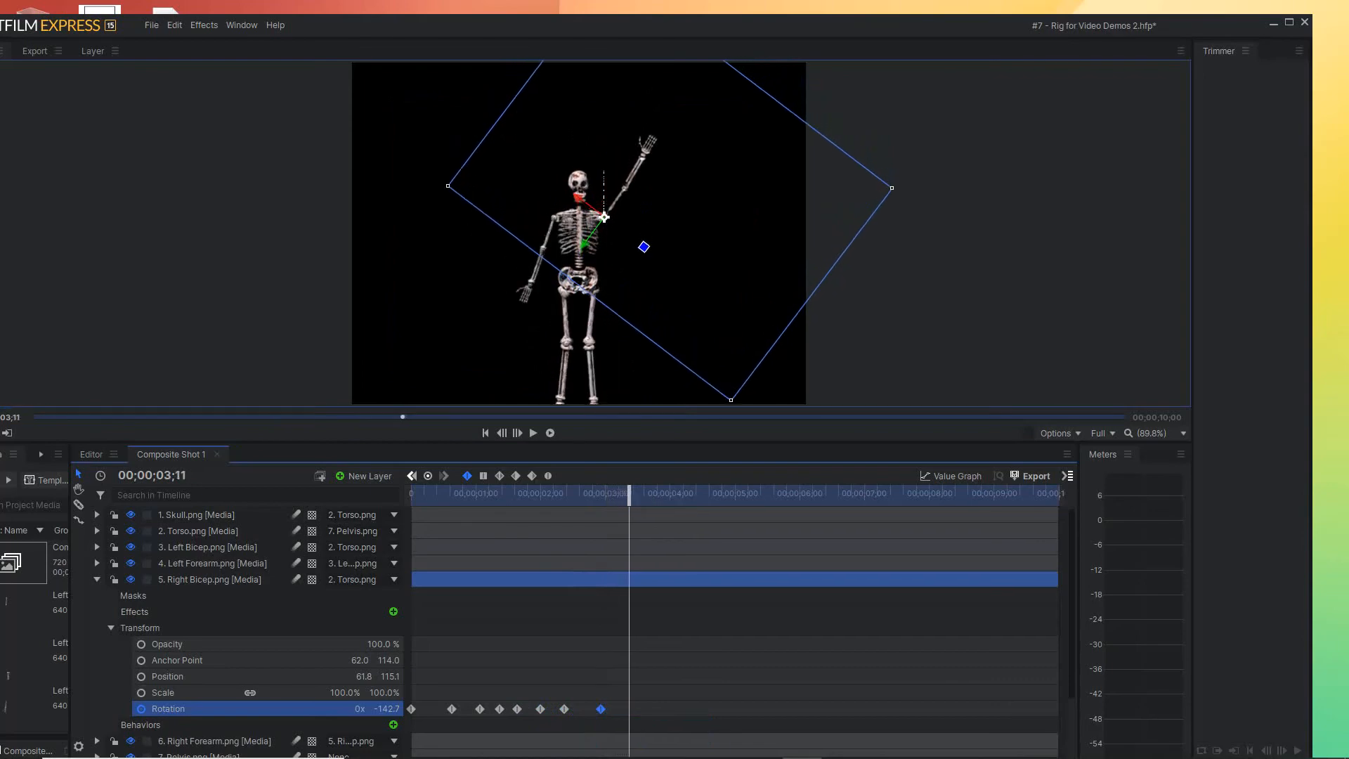
left_click(564, 709)
left_click_drag(564, 709, 629, 709)
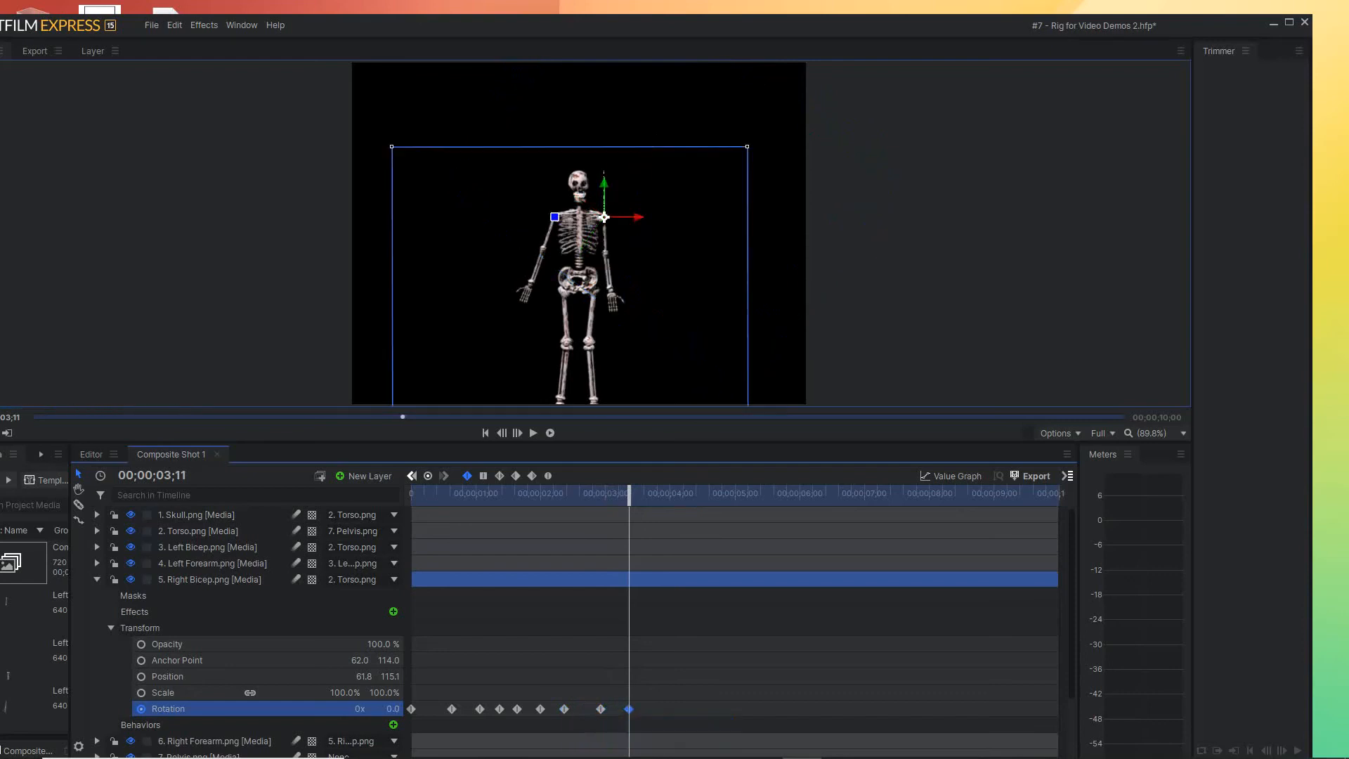
Repeat the Right Bicep's raised Rotation keyframe at 00;00;03;22 and its lowered keyframe at 00;00;04;05
left_click_drag(629, 495, 653, 495)
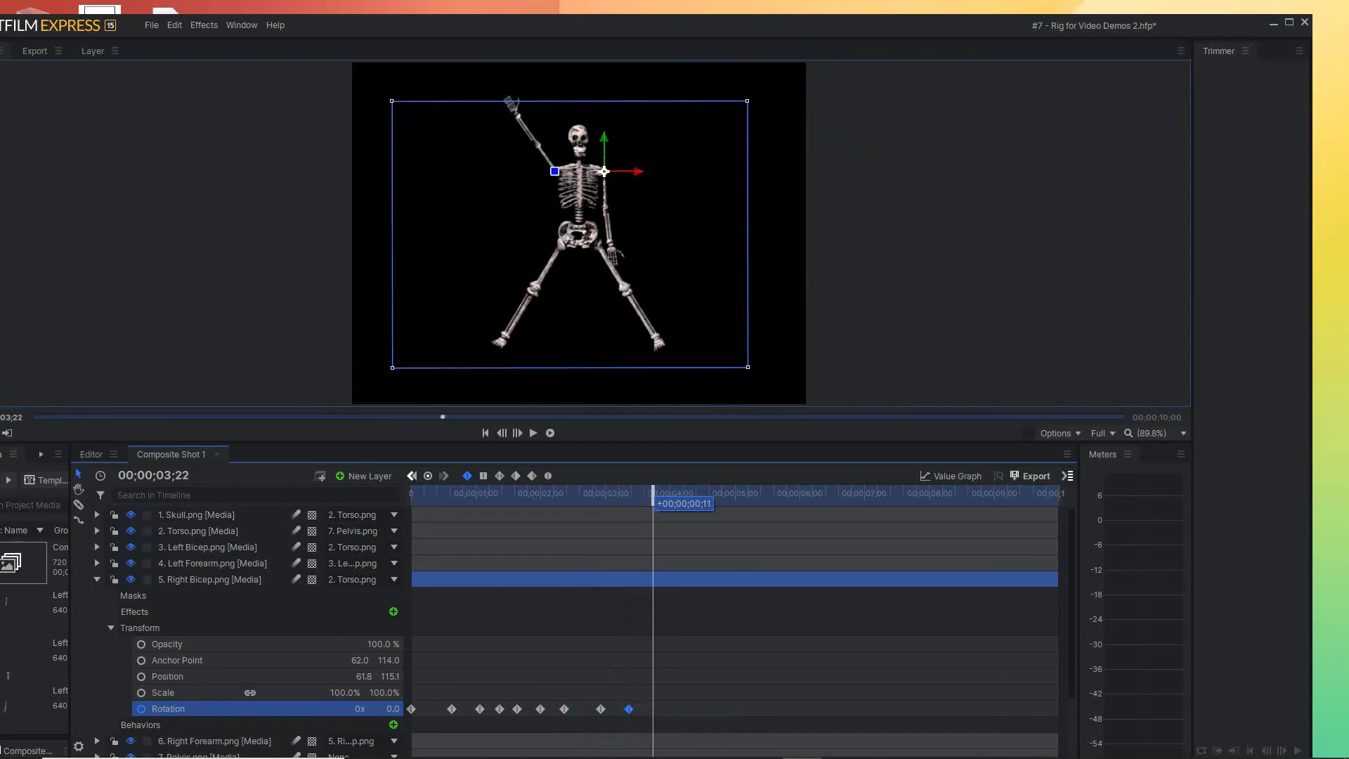
left_click_drag(601, 709, 653, 709)
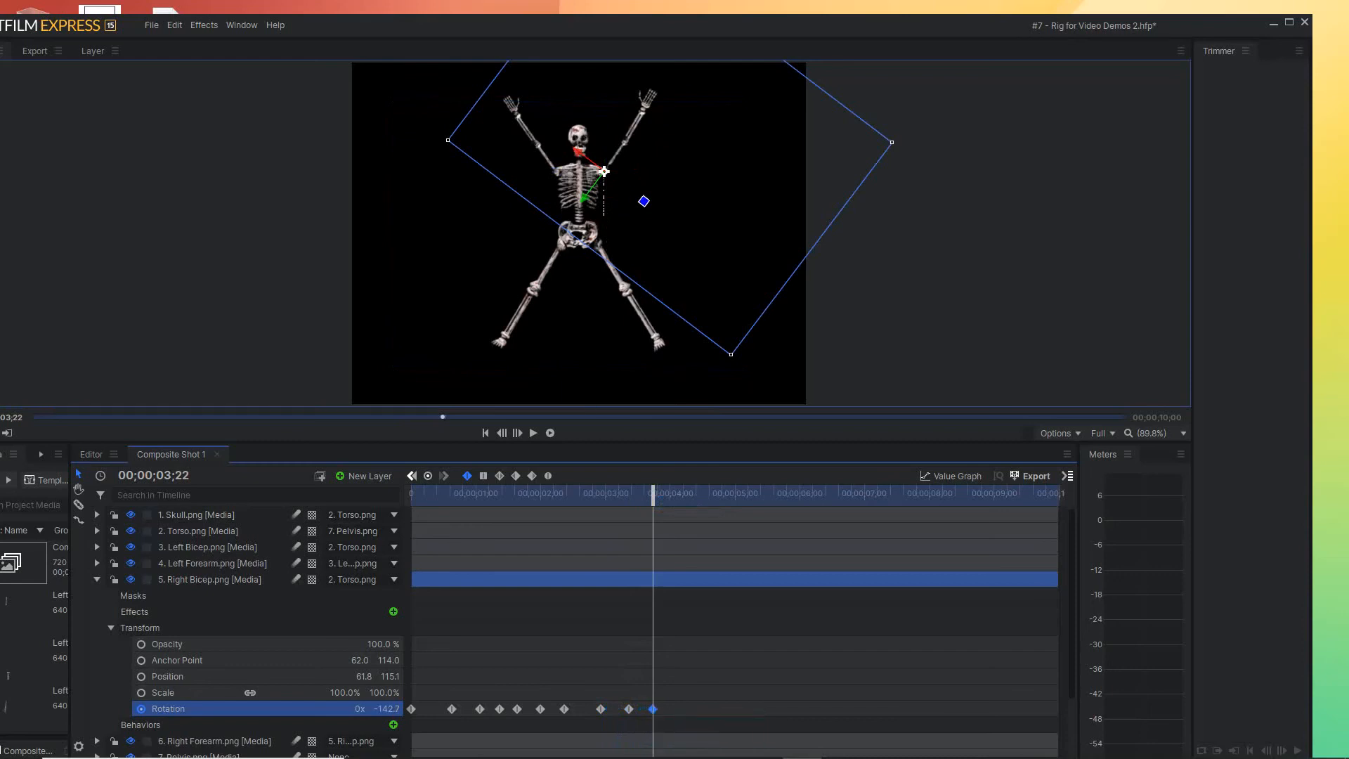
left_click_drag(653, 492, 681, 492)
left_click(630, 709)
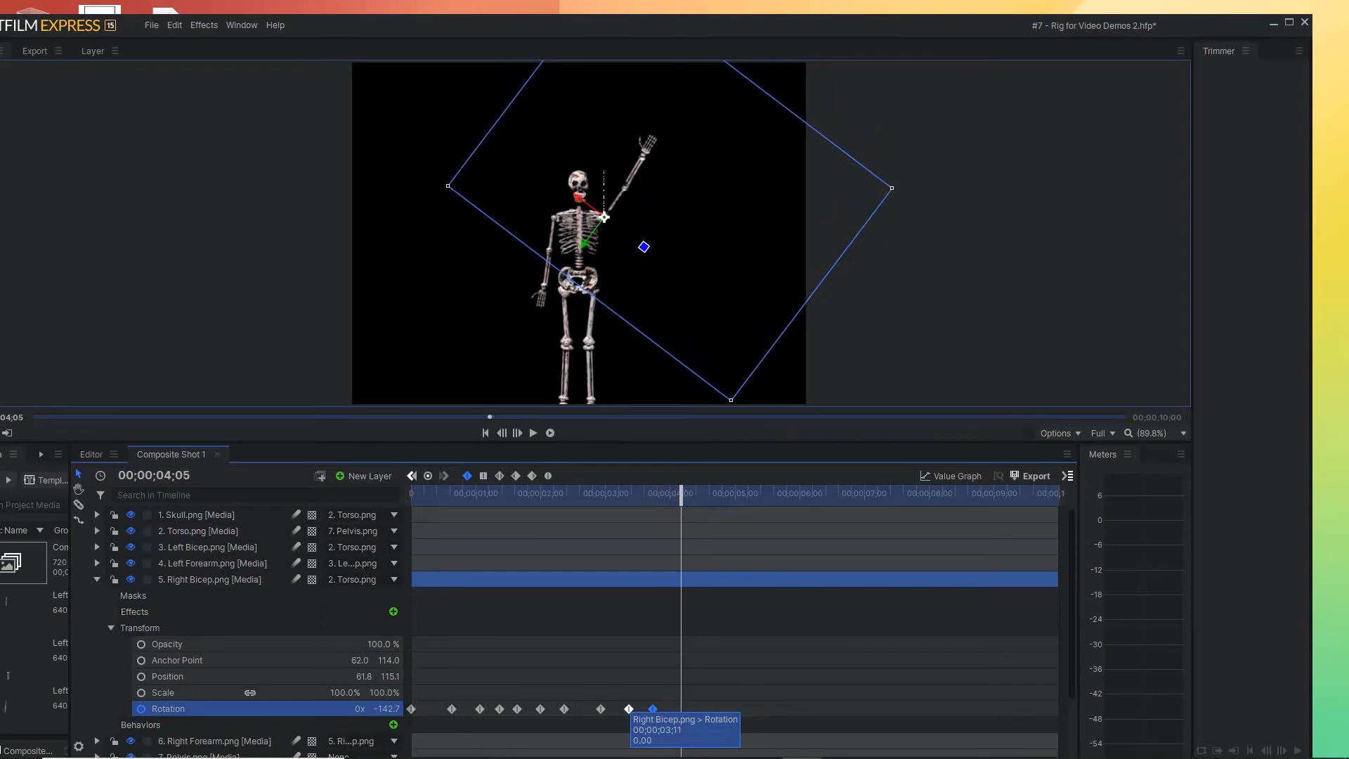
left_click_drag(629, 709, 681, 709)
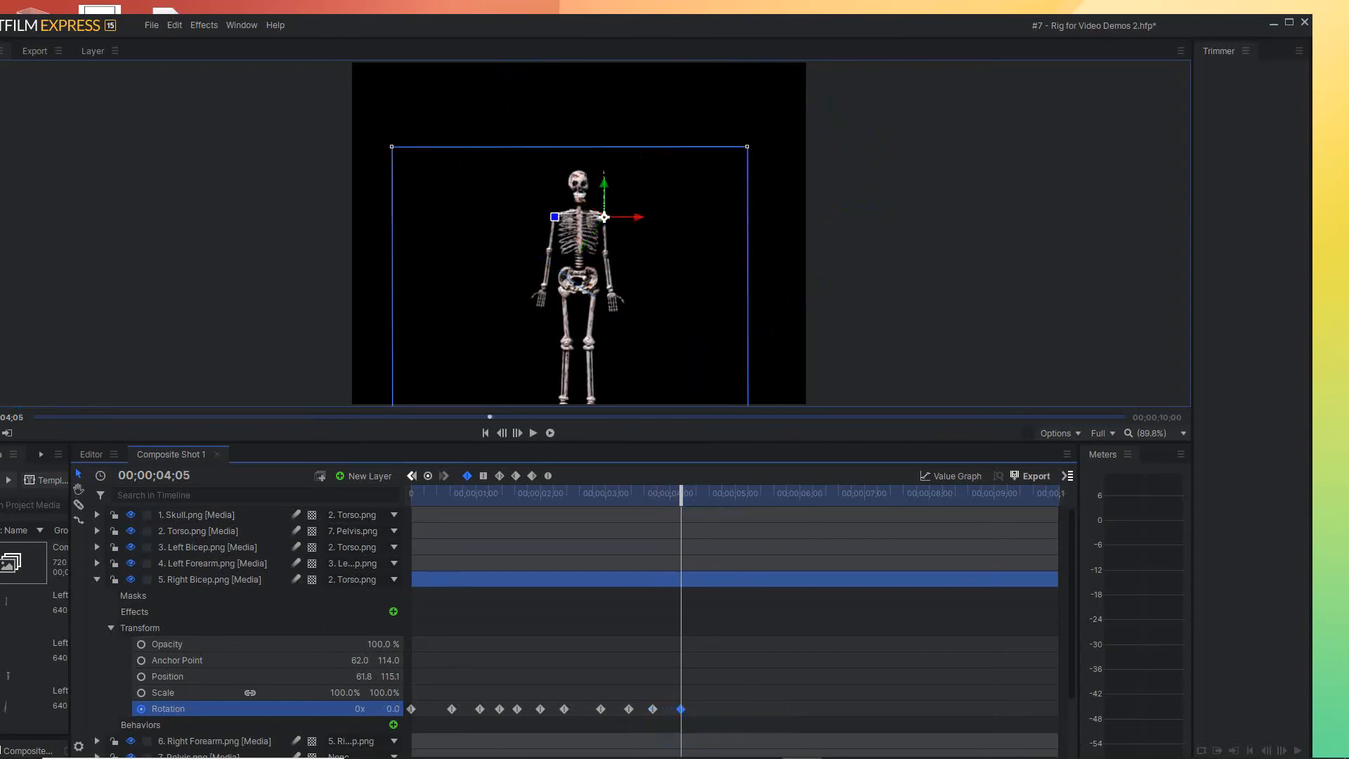
Repeat the Right Bicep's raised Rotation keyframe at 00;00;04;16 and its lowered keyframe at 00;00;05;01
left_click_drag(681, 491, 705, 492)
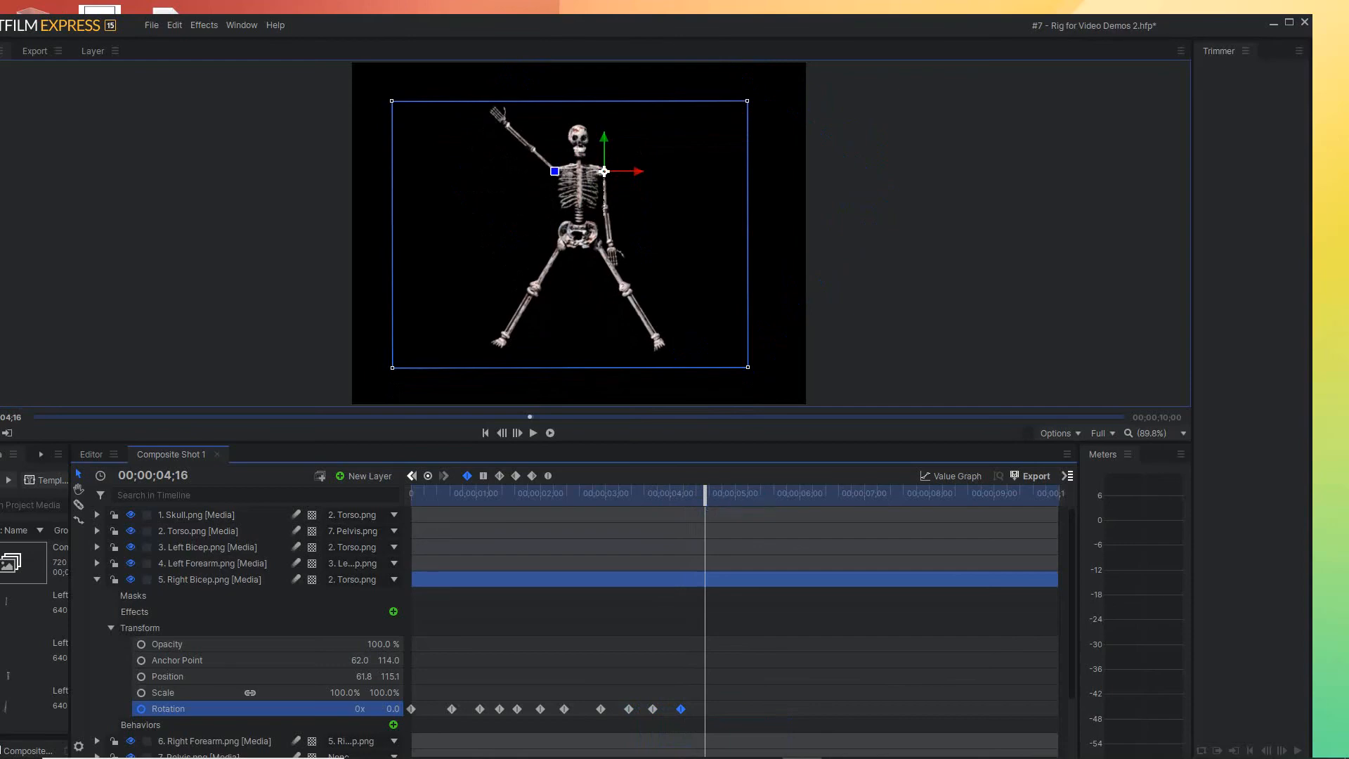
left_click(653, 709)
left_click_drag(652, 709, 704, 709)
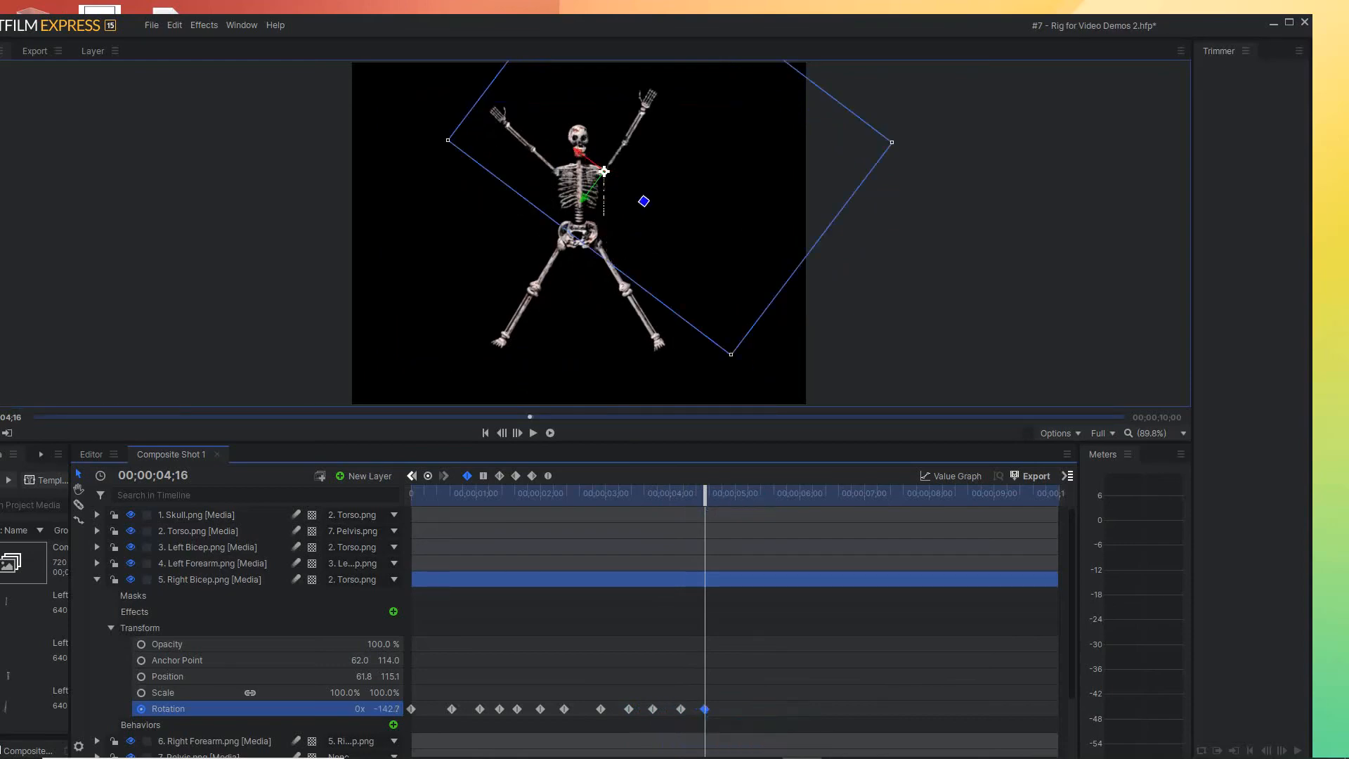
left_click_drag(705, 492, 737, 494)
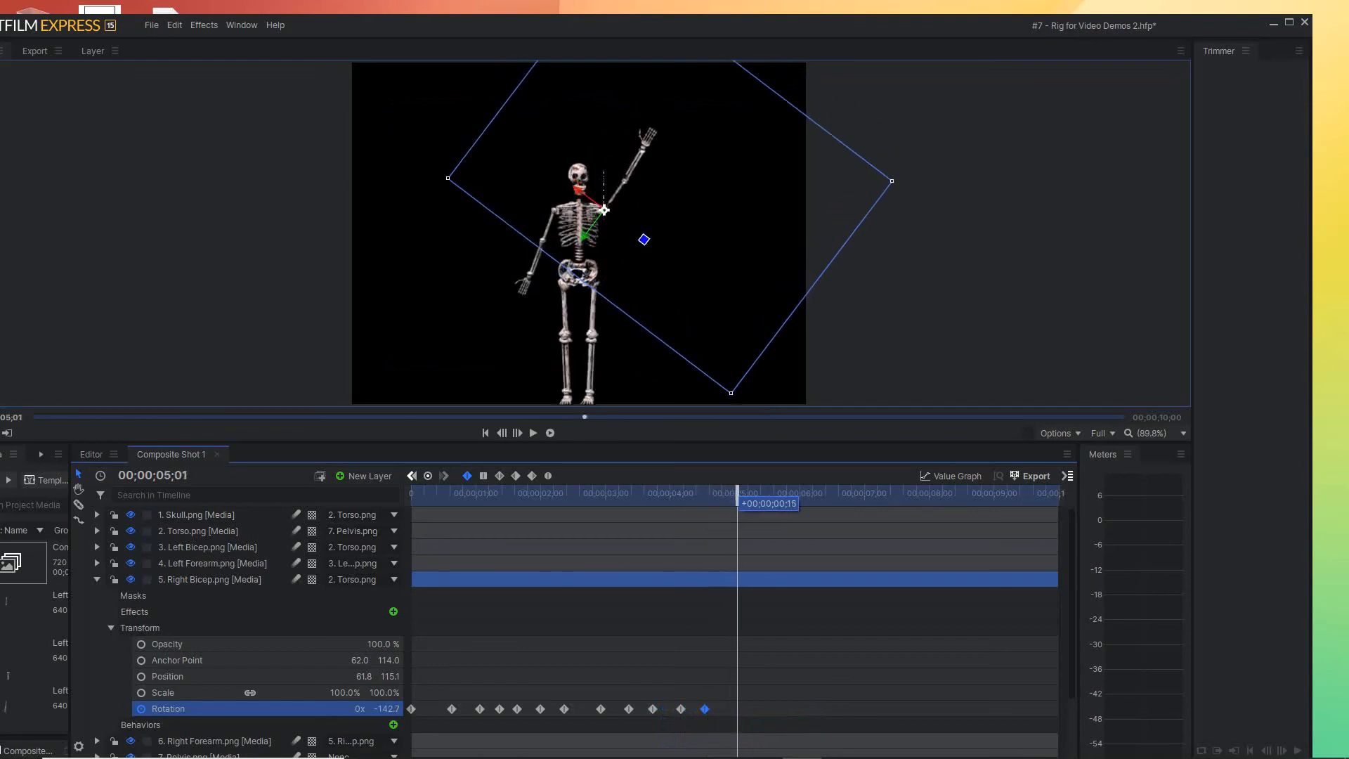
left_click(681, 709)
left_click_drag(681, 709, 738, 709)
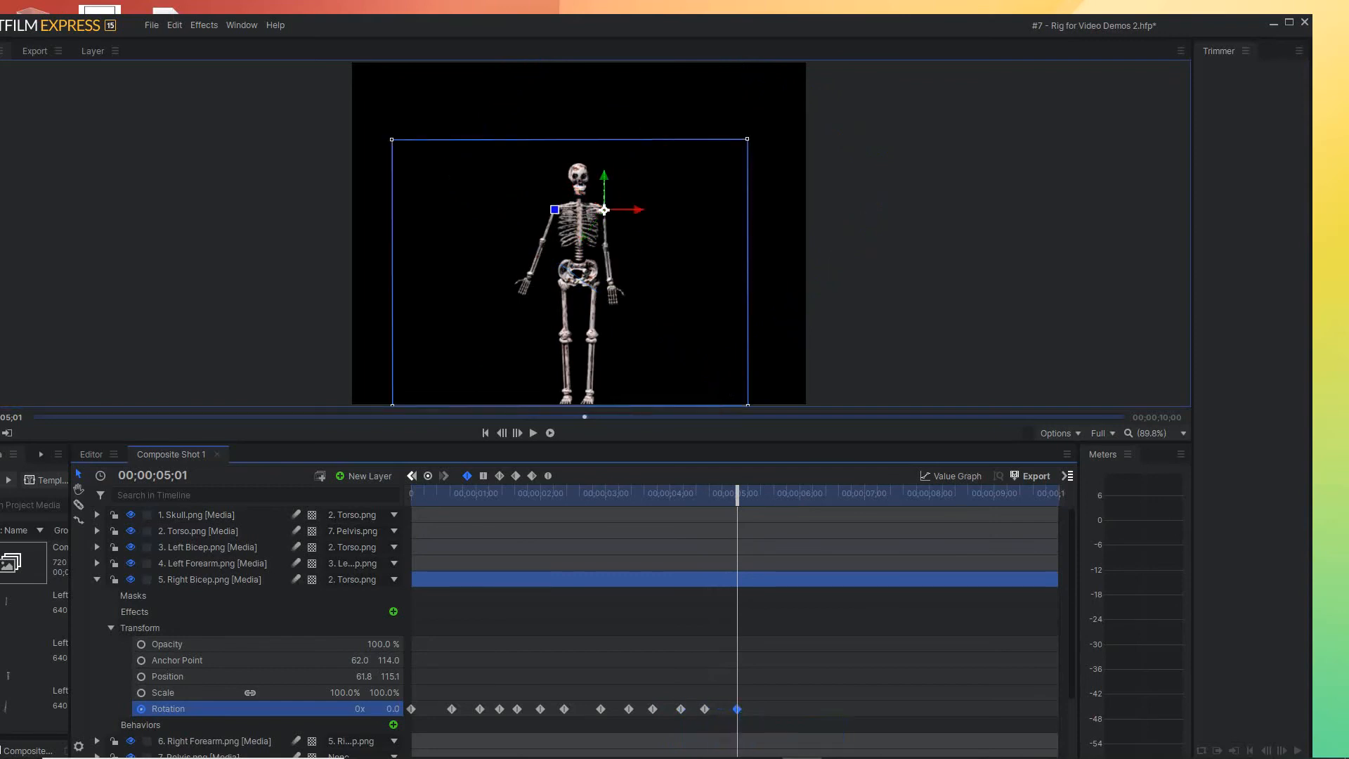
Repeat the Right Bicep's raised Rotation keyframe at 00;00;05;10 and its lowered keyframe at 00;00;05;25
left_click_drag(737, 495, 757, 494)
left_click(705, 709)
left_click_drag(705, 709, 757, 709)
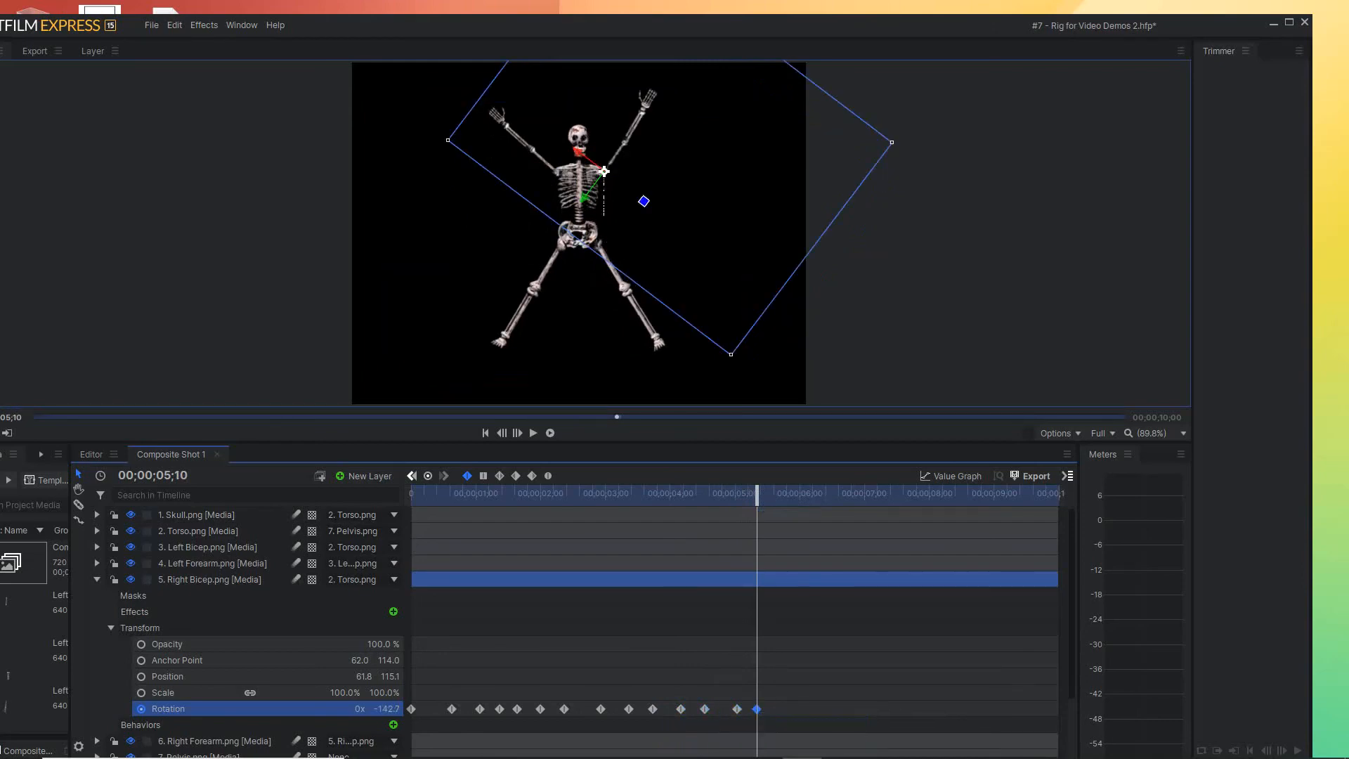
left_click_drag(757, 494, 789, 494)
left_click(737, 709)
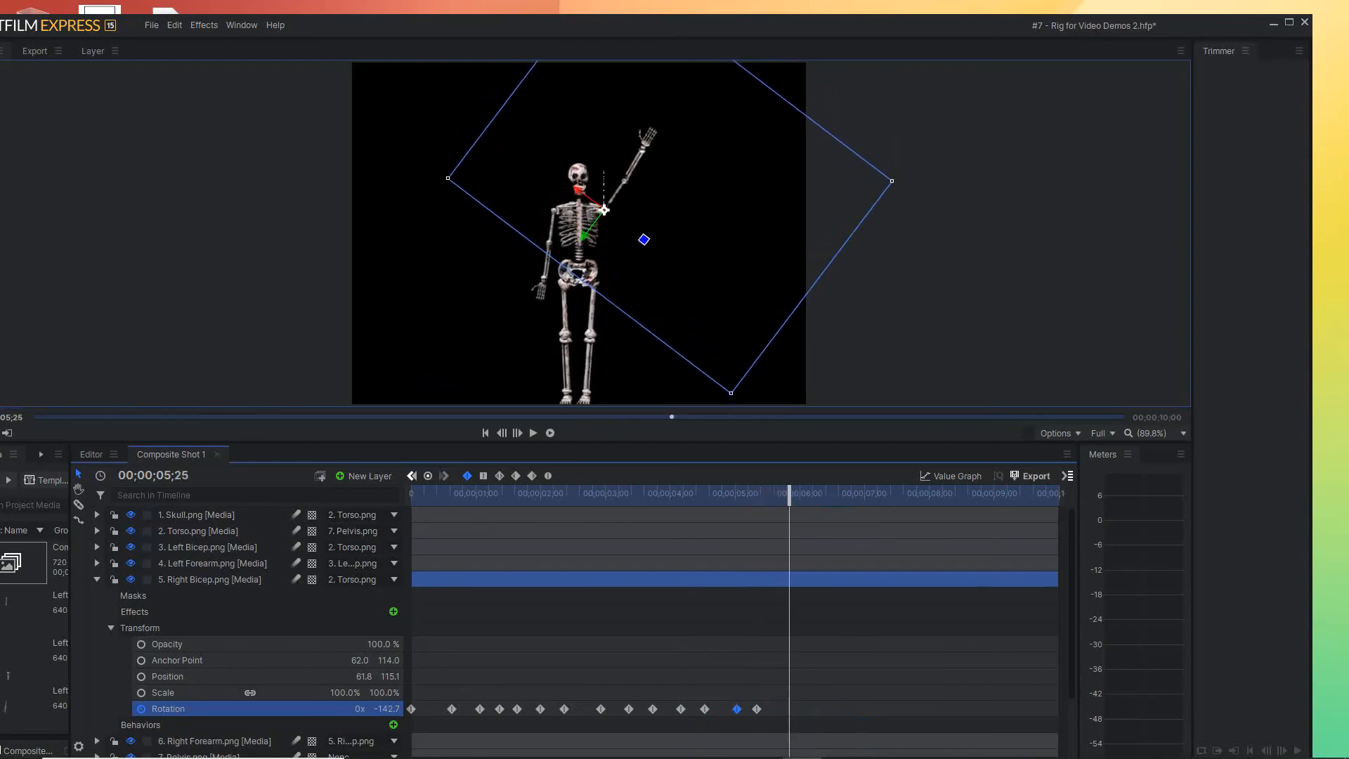
left_click_drag(738, 710, 789, 709, "alt")
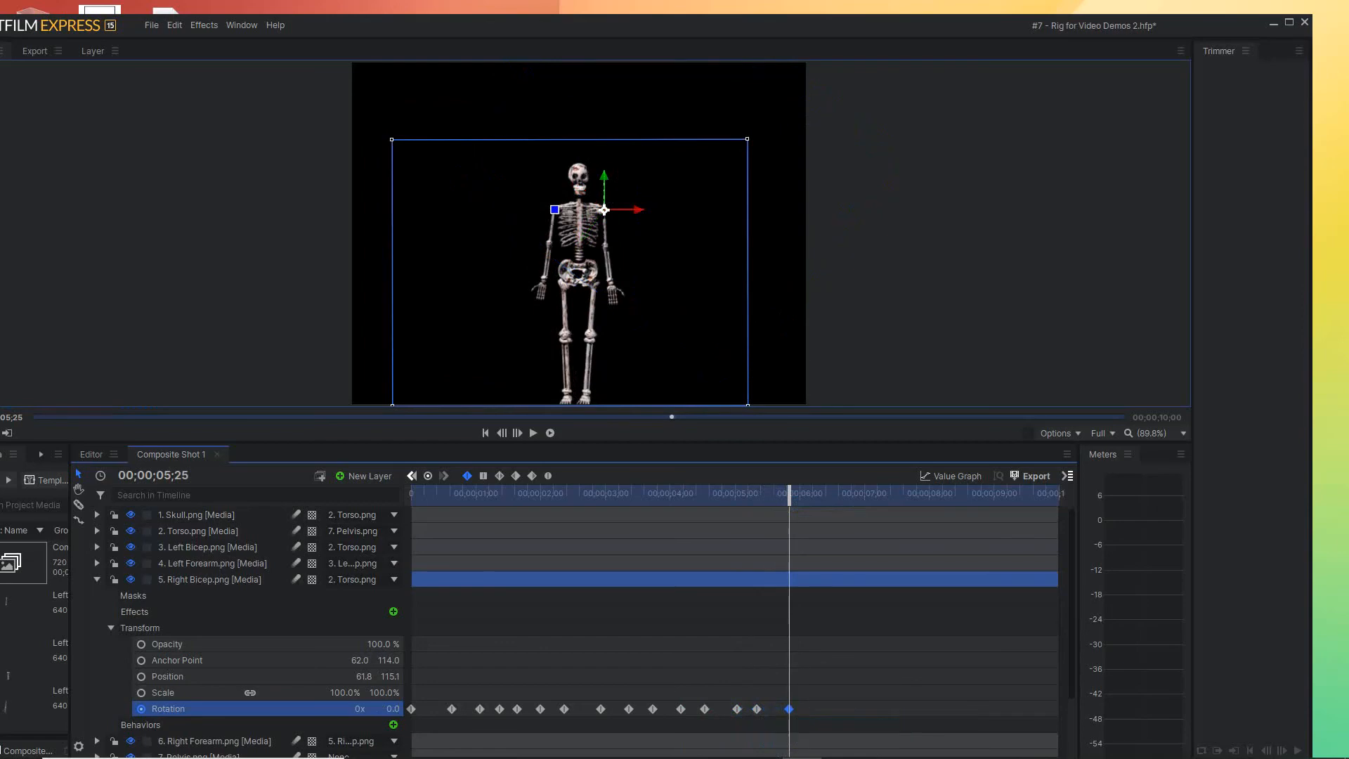
Repeat the Right Bicep's raised Rotation keyframe just after the six-second mark and its lowered keyframe at 00;00;06;19
left_click_drag(789, 494, 806, 494)
left_click(757, 709)
double_click(757, 709)
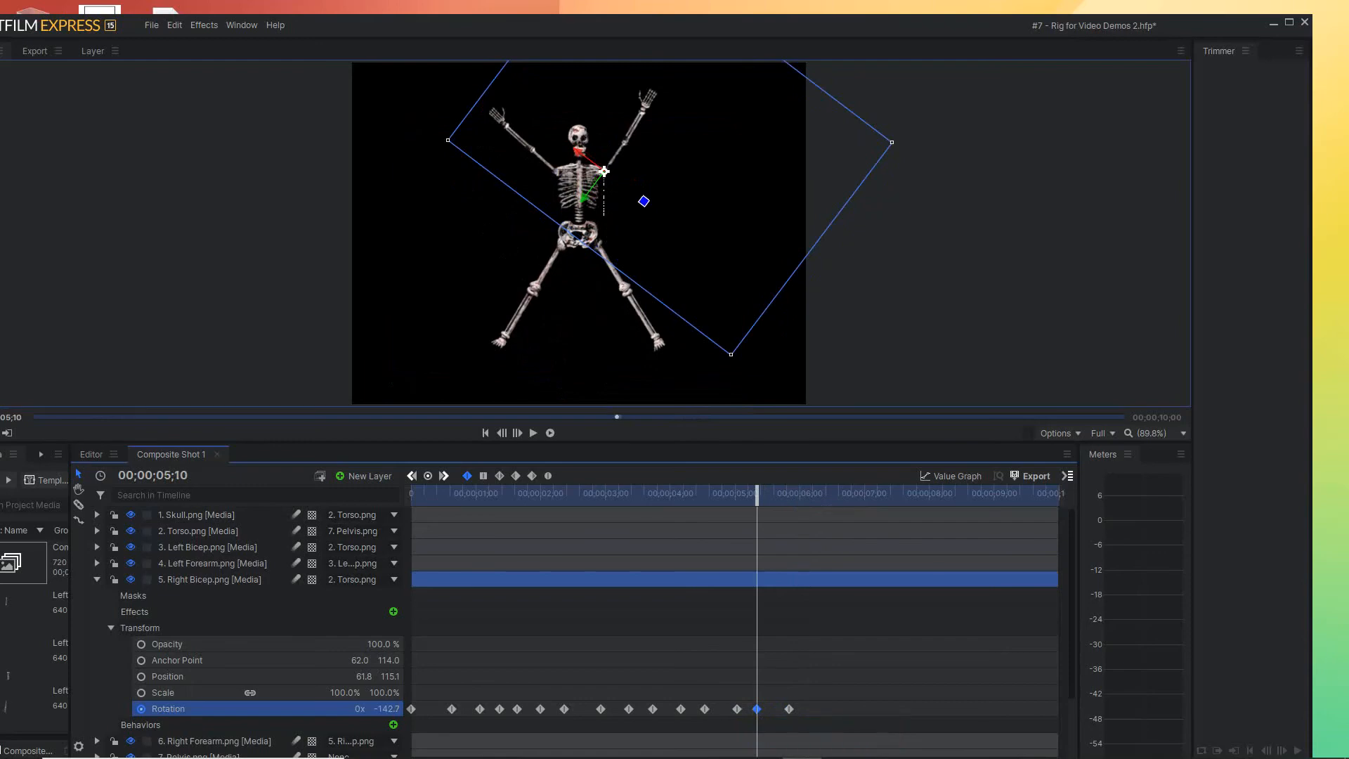
left_click_drag(757, 709, 815, 710)
left_click_drag(757, 494, 819, 493)
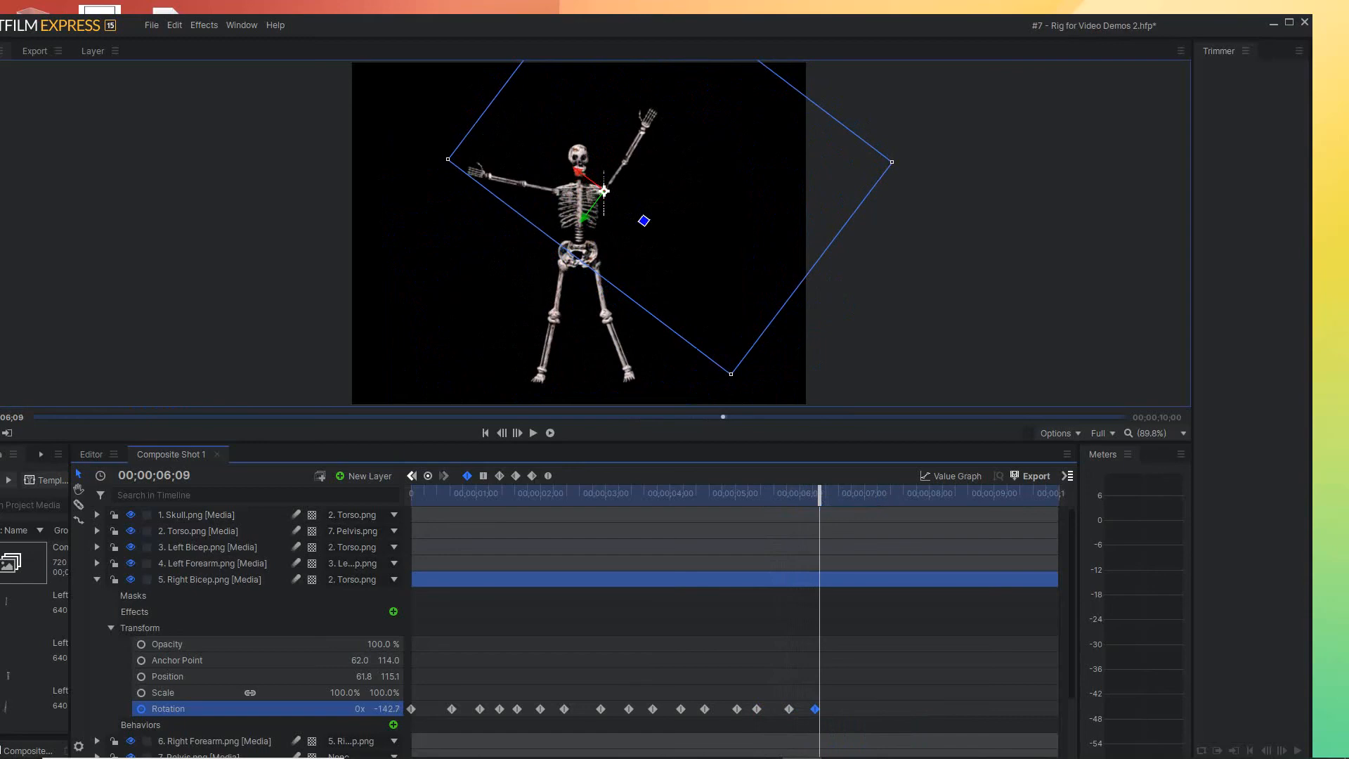
left_click_drag(815, 709, 813, 709)
mouse_move(819, 493)
left_mouse_down()
mouse_move(781, 493)
mouse_move(842, 493)
left_mouse_up()
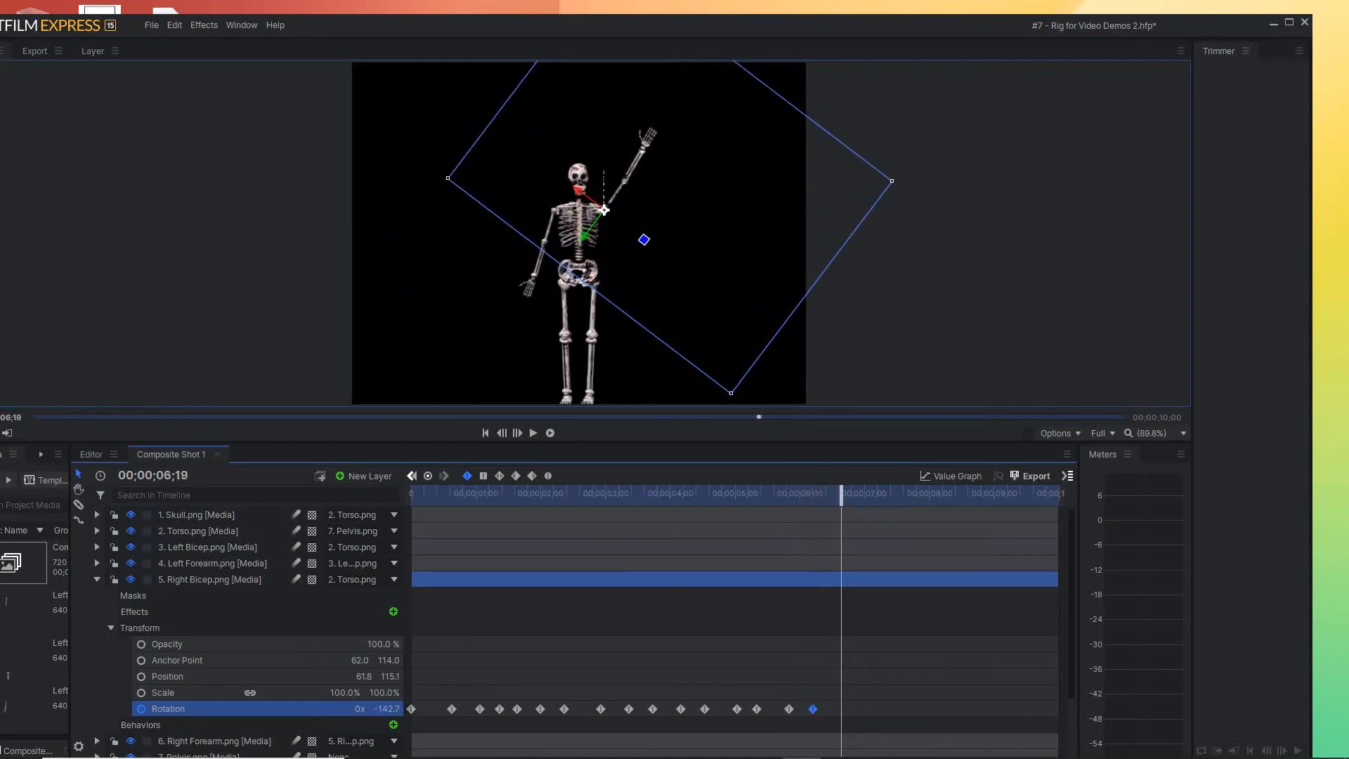
left_click(789, 709)
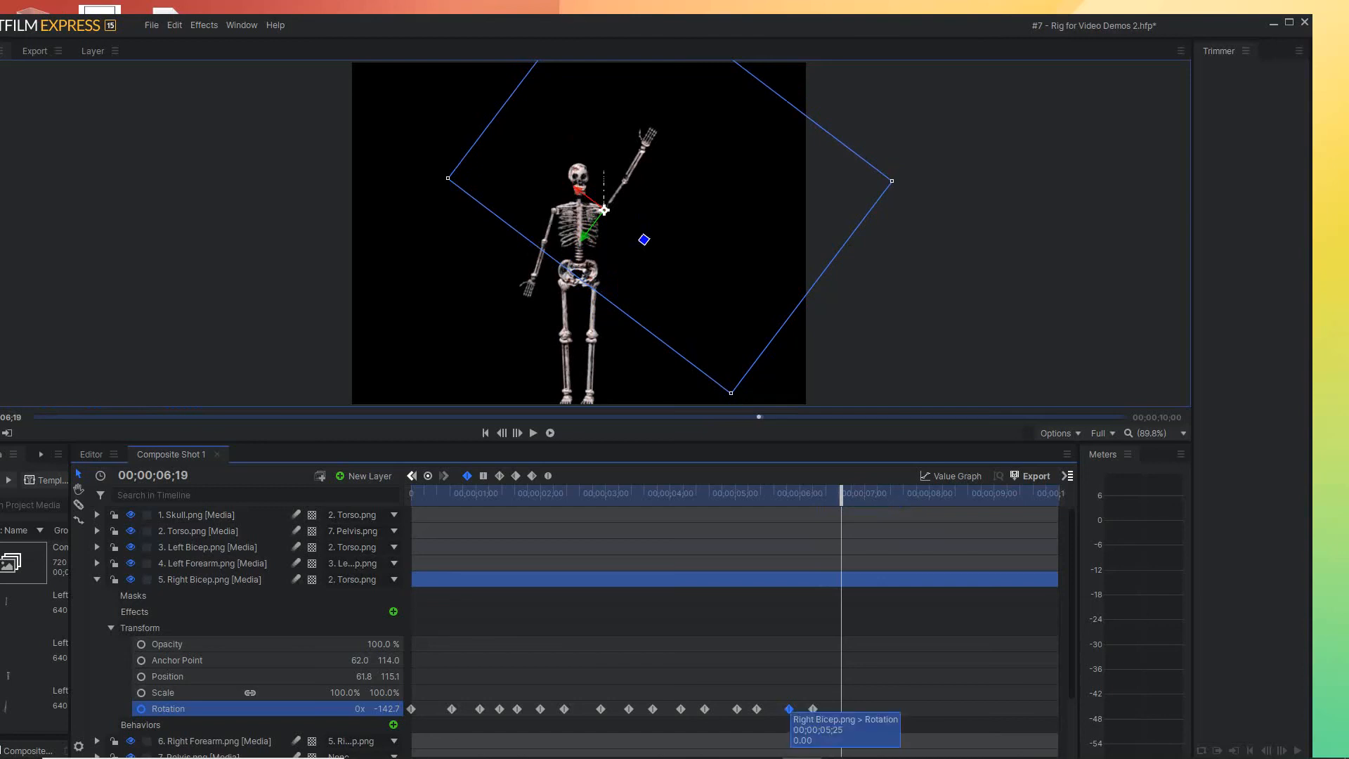
left_click_drag(789, 709, 841, 710)
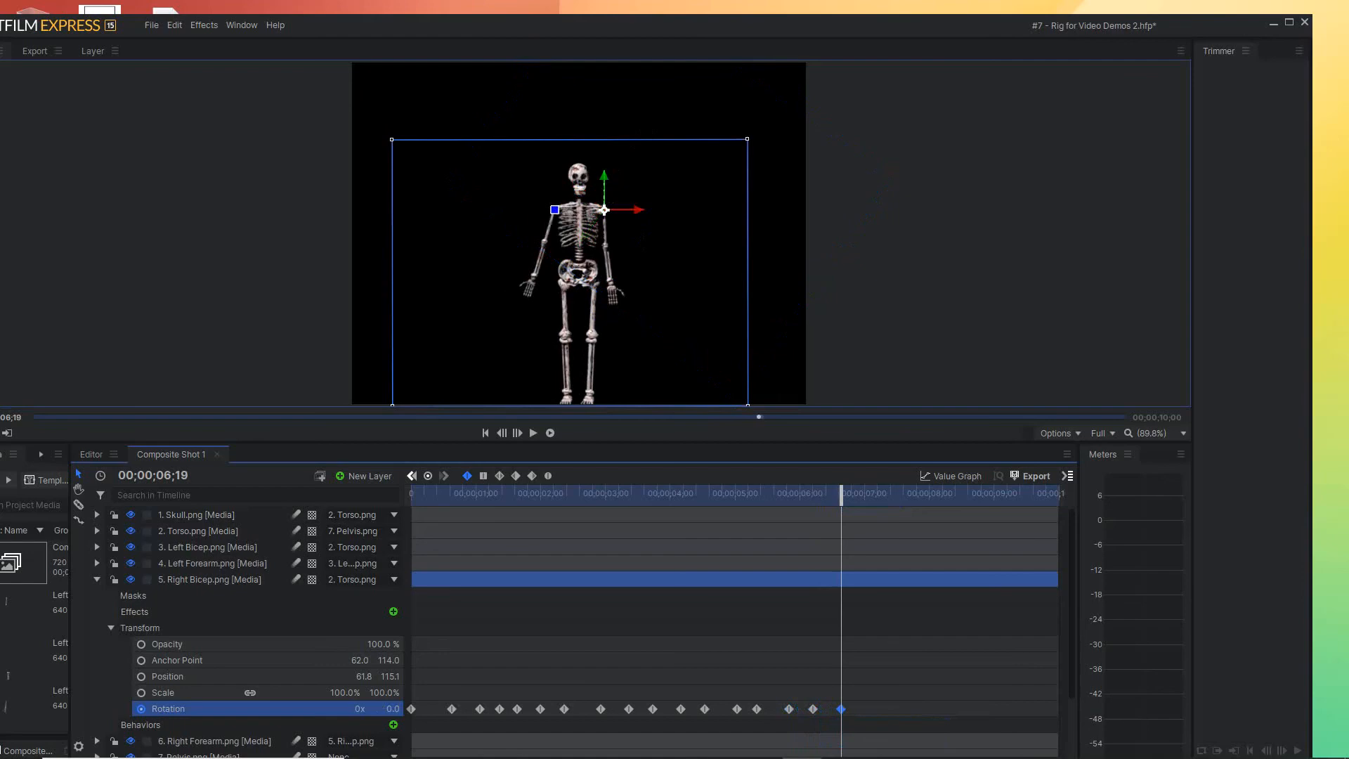
Repeat the Right Bicep's raised Rotation keyframe at 00;00;07;01 and its lowered keyframe at 00;00;07;11
left_click_drag(842, 495, 866, 496)
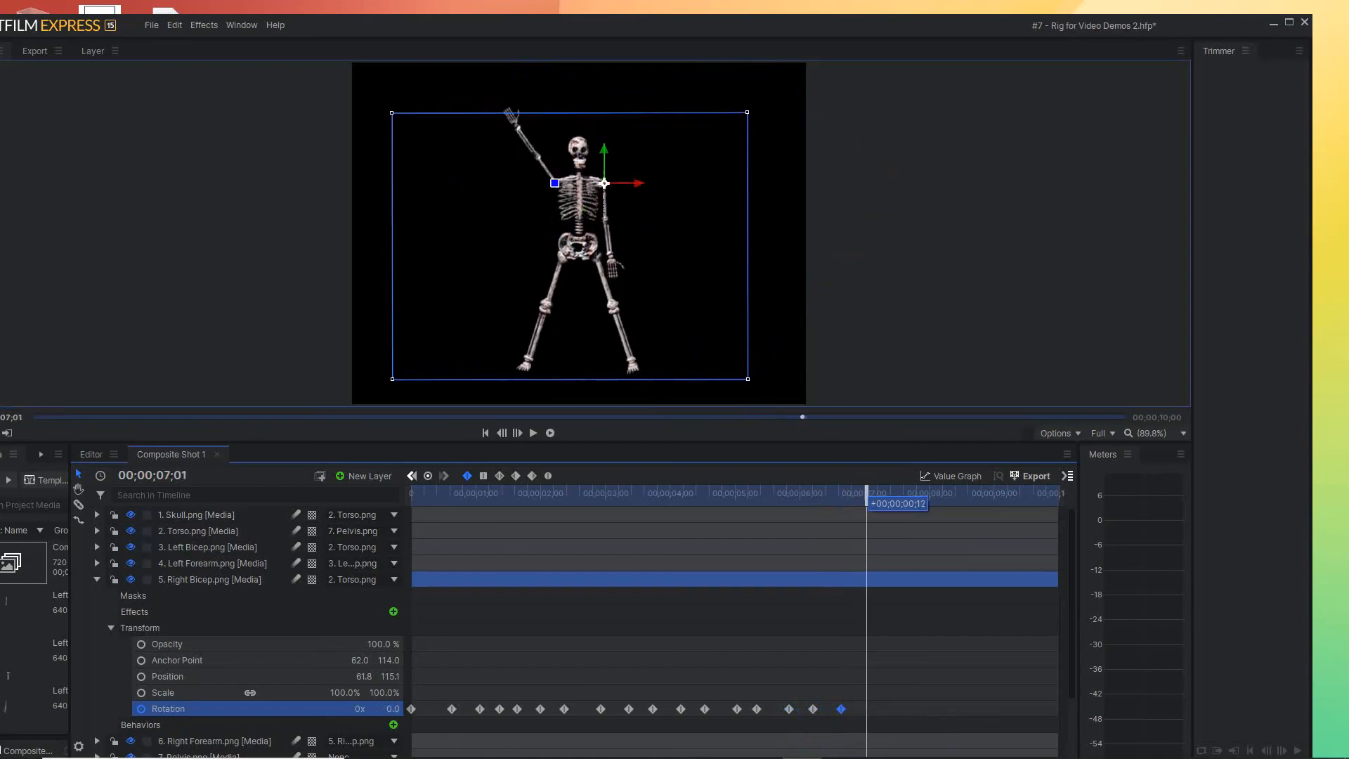
left_click(813, 709)
left_click_drag(813, 709, 867, 710)
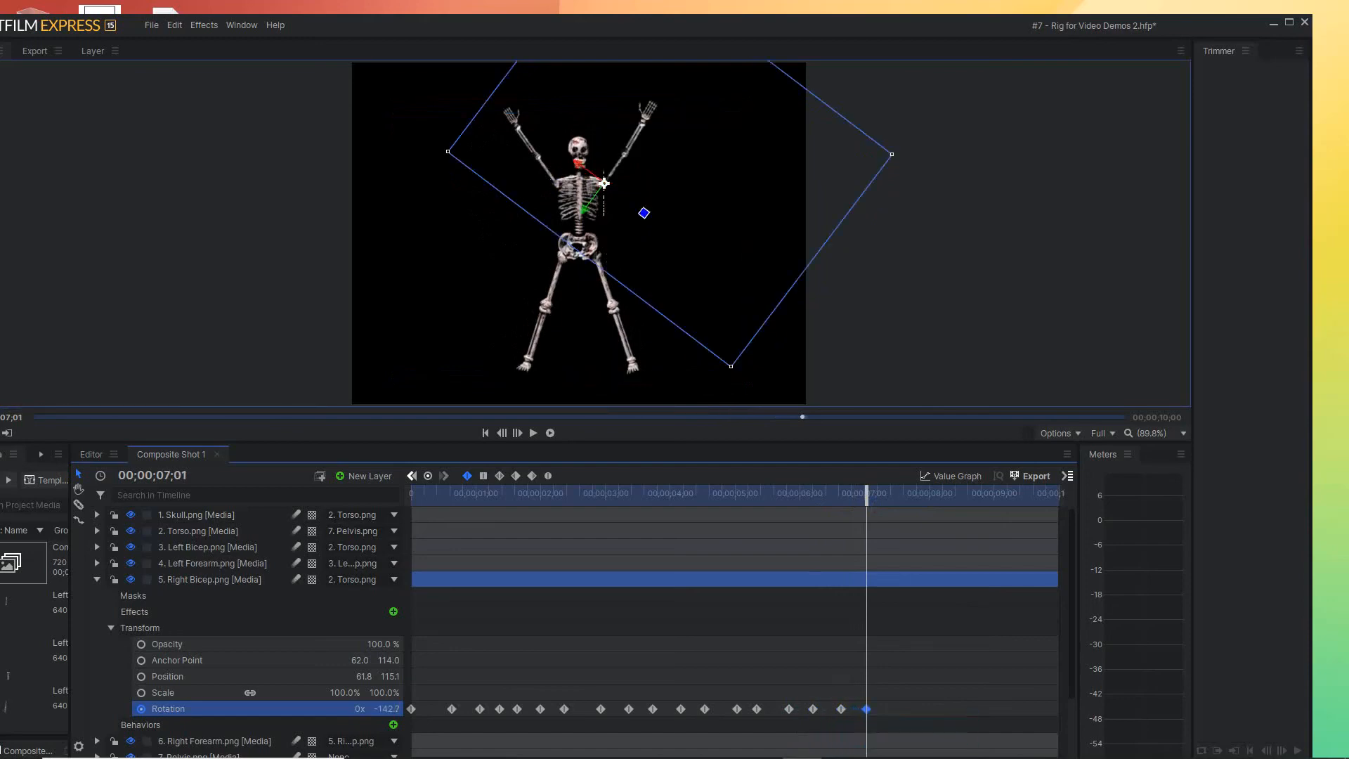
left_click_drag(866, 495, 888, 496)
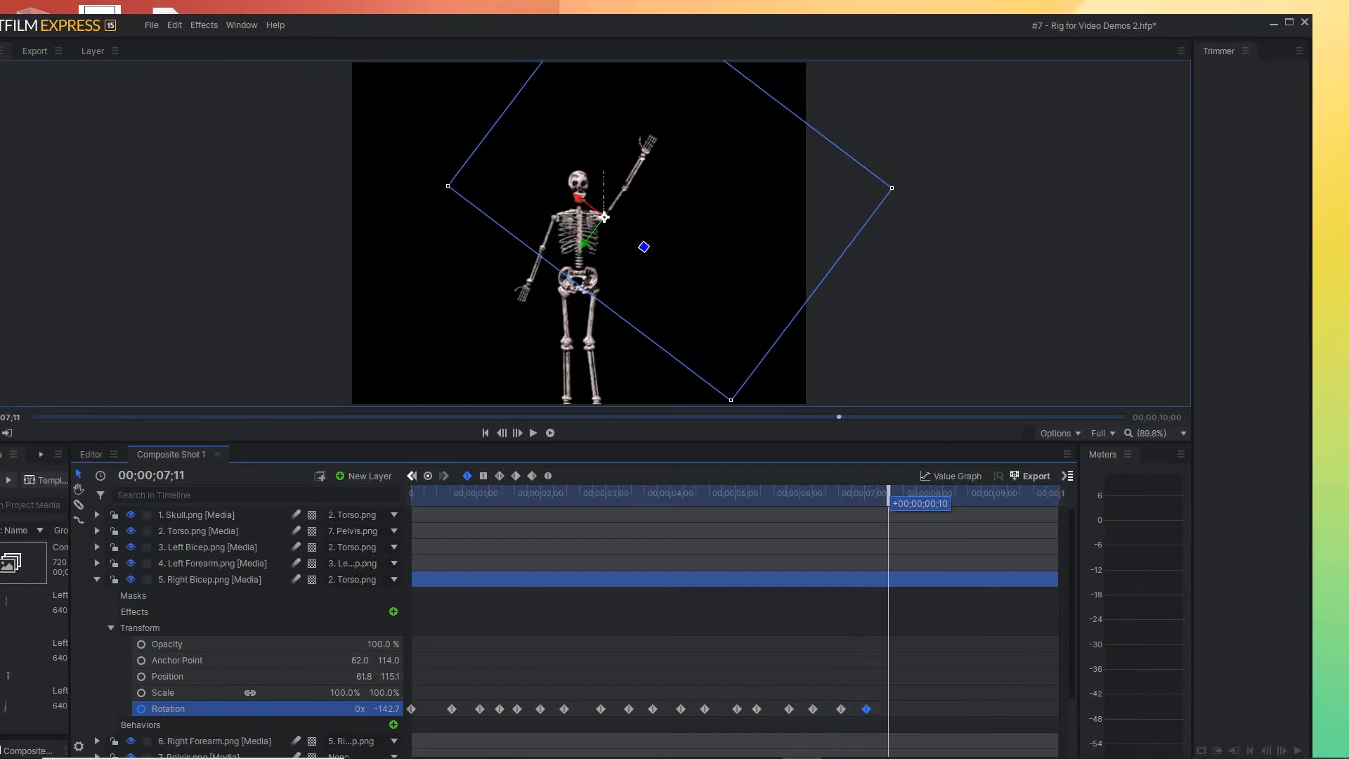
left_click_drag(841, 709, 888, 710)
Repeat the Right Bicep's raised Rotation keyframe at 00;00;07;22 and its lowered keyframe at 00;00;08;06
left_click_drag(889, 496, 913, 495)
left_click(867, 709)
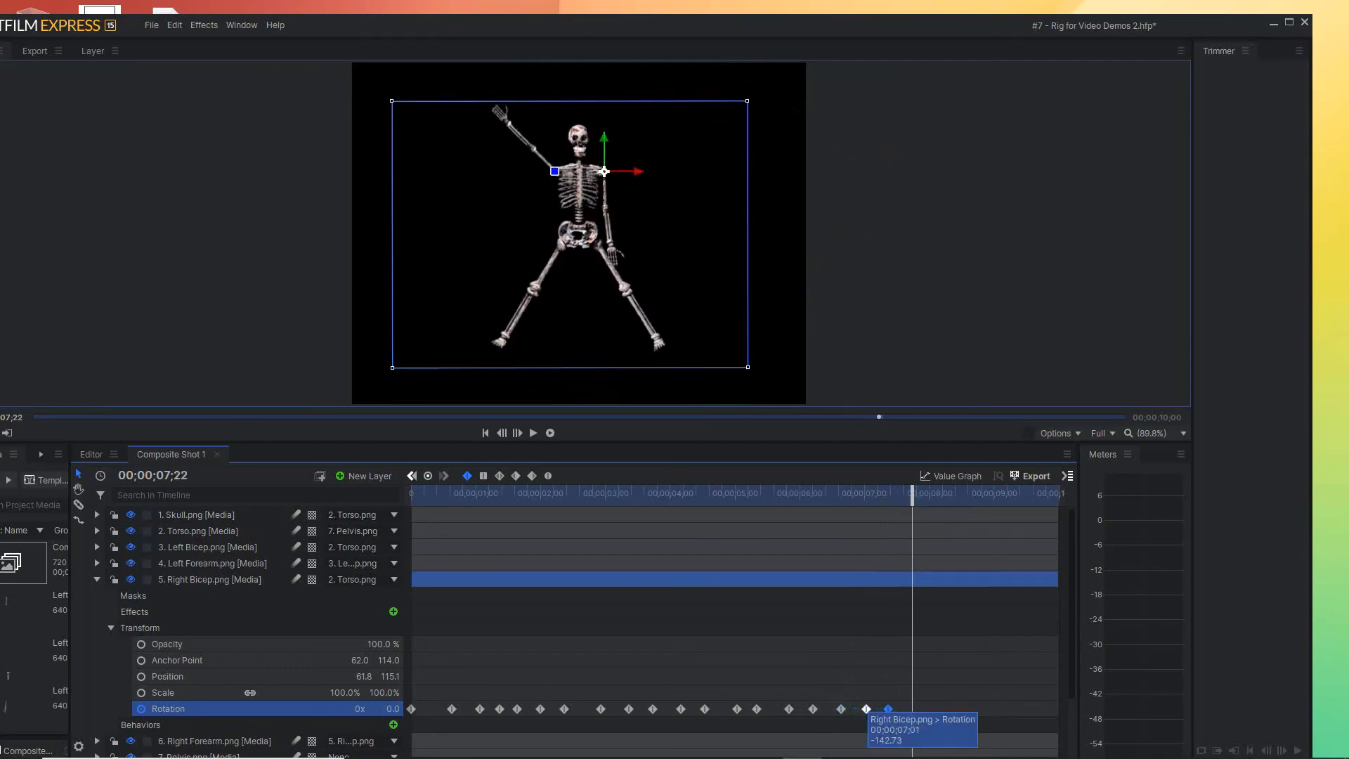
left_click_drag(868, 710, 912, 709)
left_click_drag(912, 496, 941, 515)
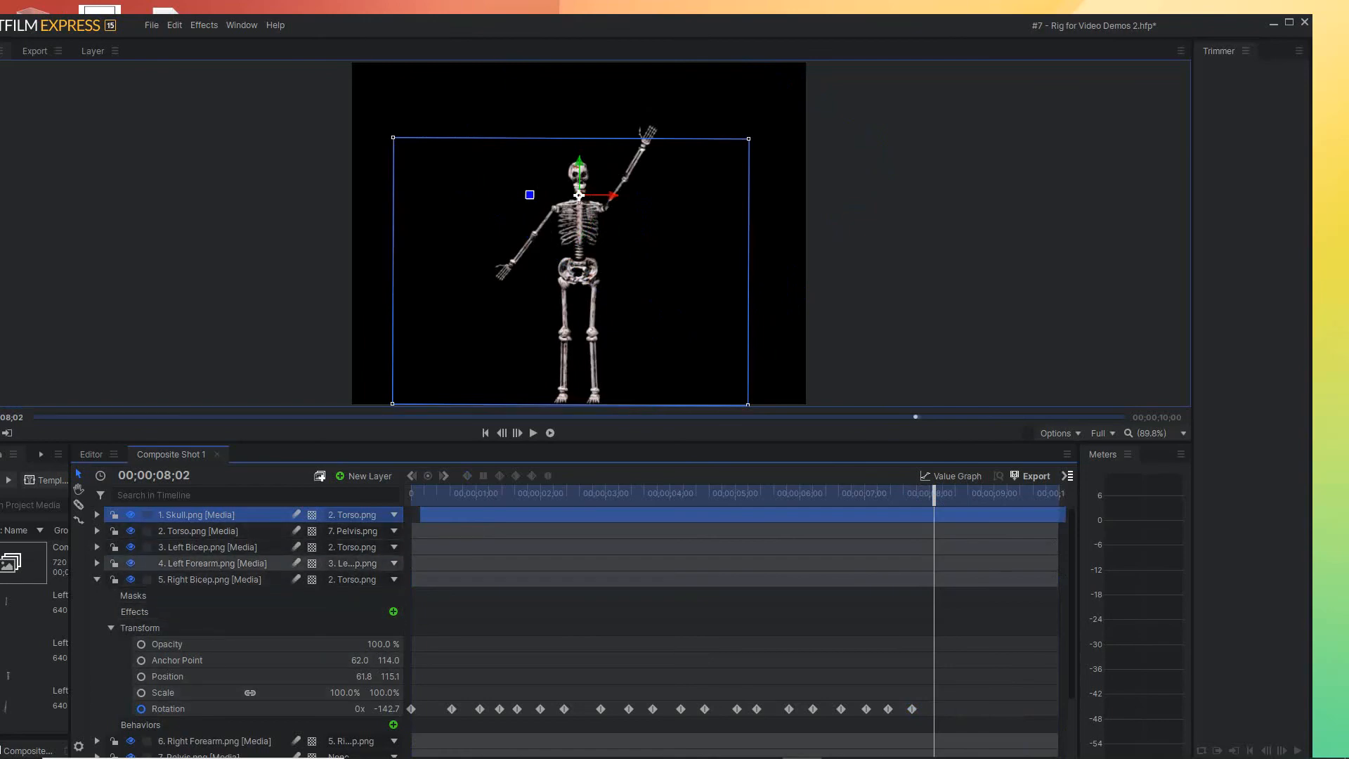
left_click(210, 579)
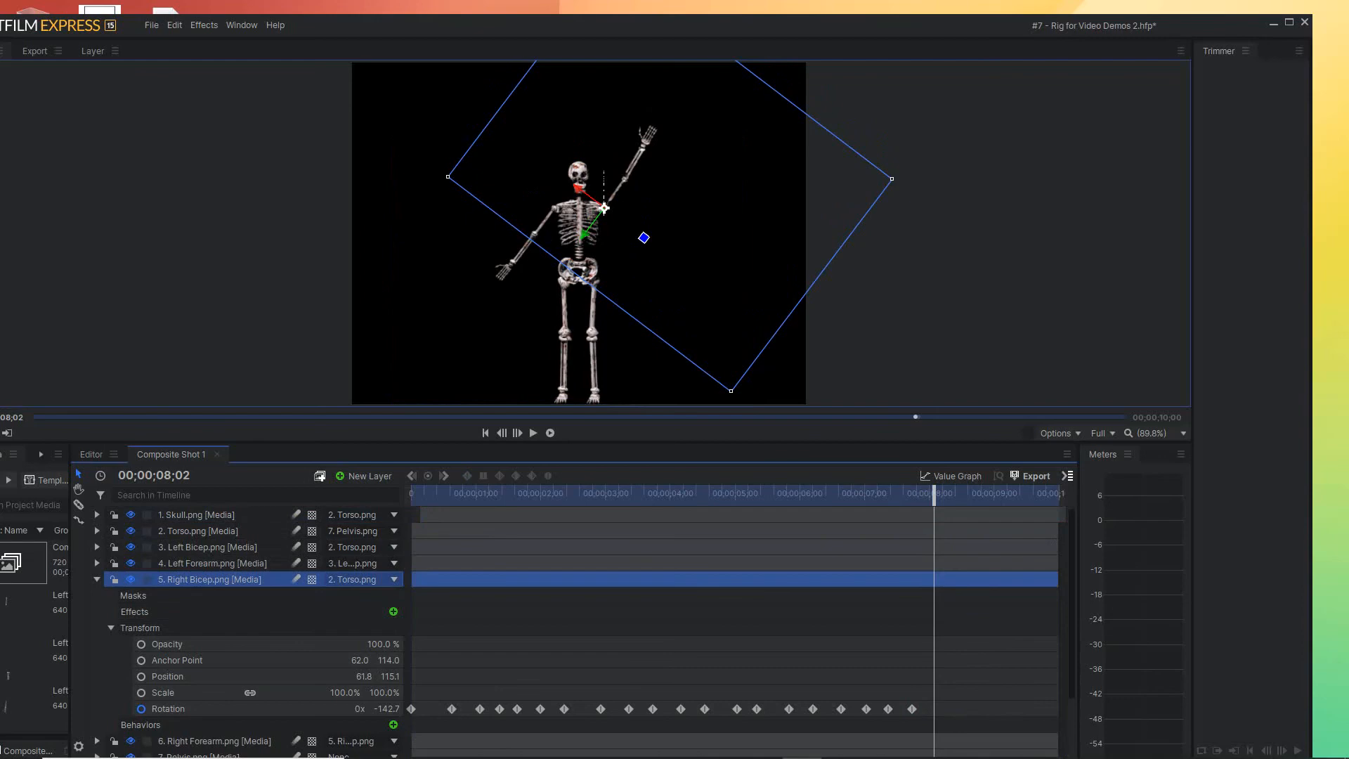
mouse_move(934, 493)
left_mouse_down()
mouse_move(907, 493)
mouse_move(943, 495)
left_mouse_up()
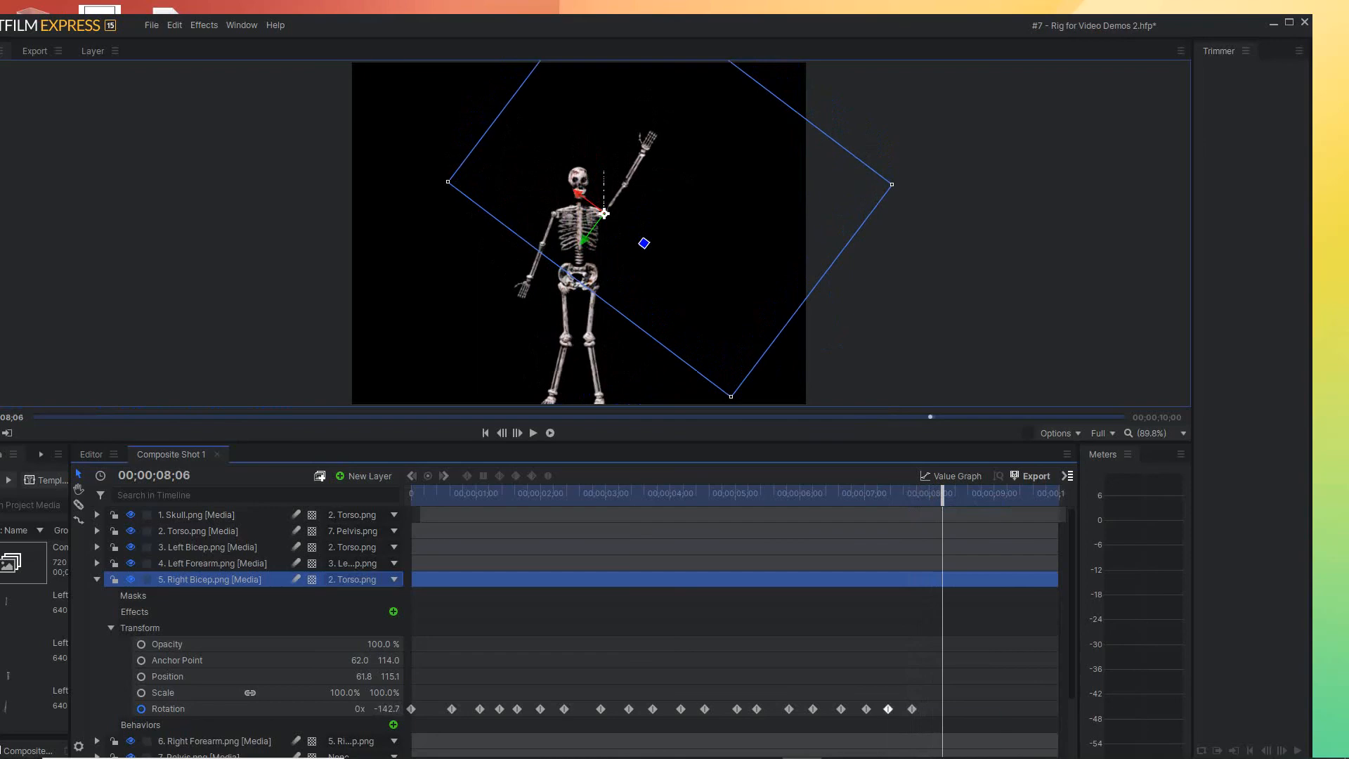
left_click(889, 709)
left_click_drag(888, 709, 943, 709)
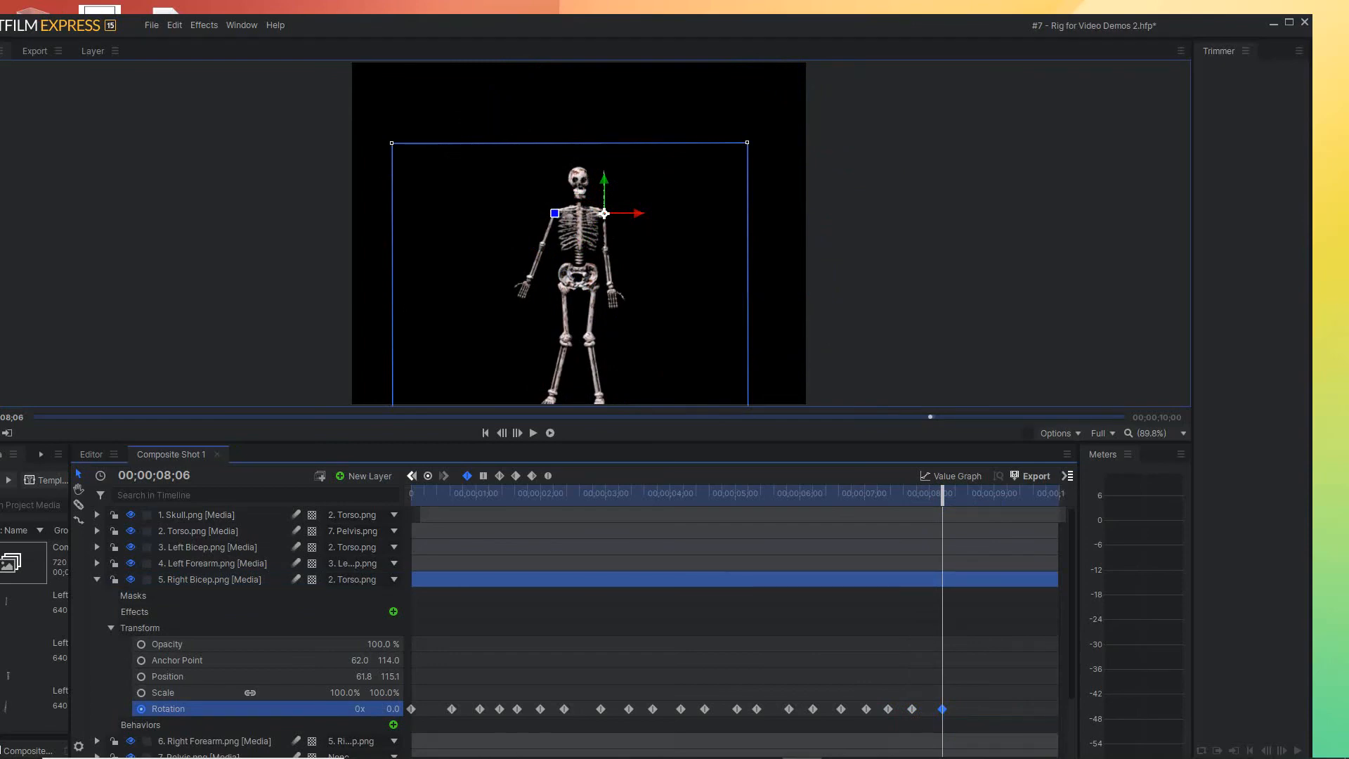
Repeat the Right Bicep's raised Rotation keyframe at 00;00;08;16 and its lowered keyframe at 00;00;09;00
left_click_drag(942, 493, 964, 492)
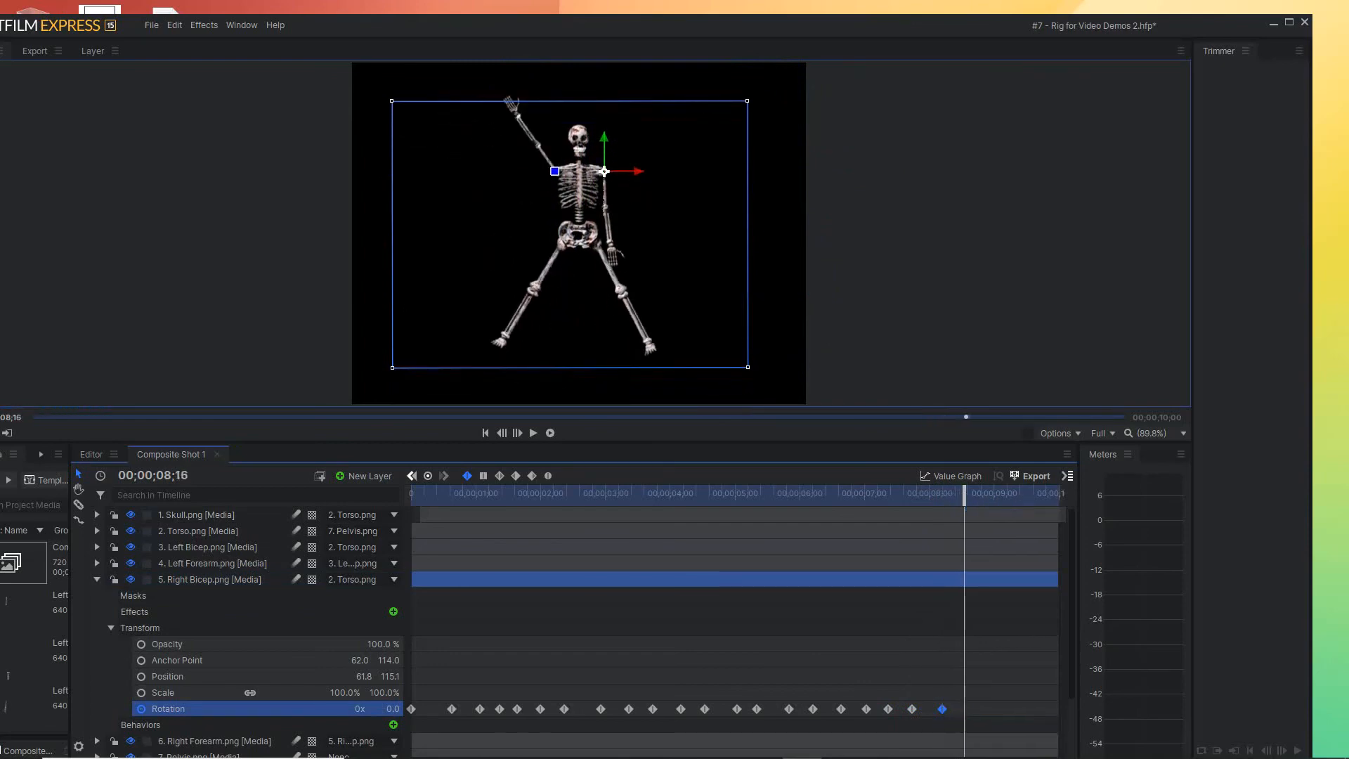
left_click(913, 709)
left_click_drag(912, 709, 965, 709)
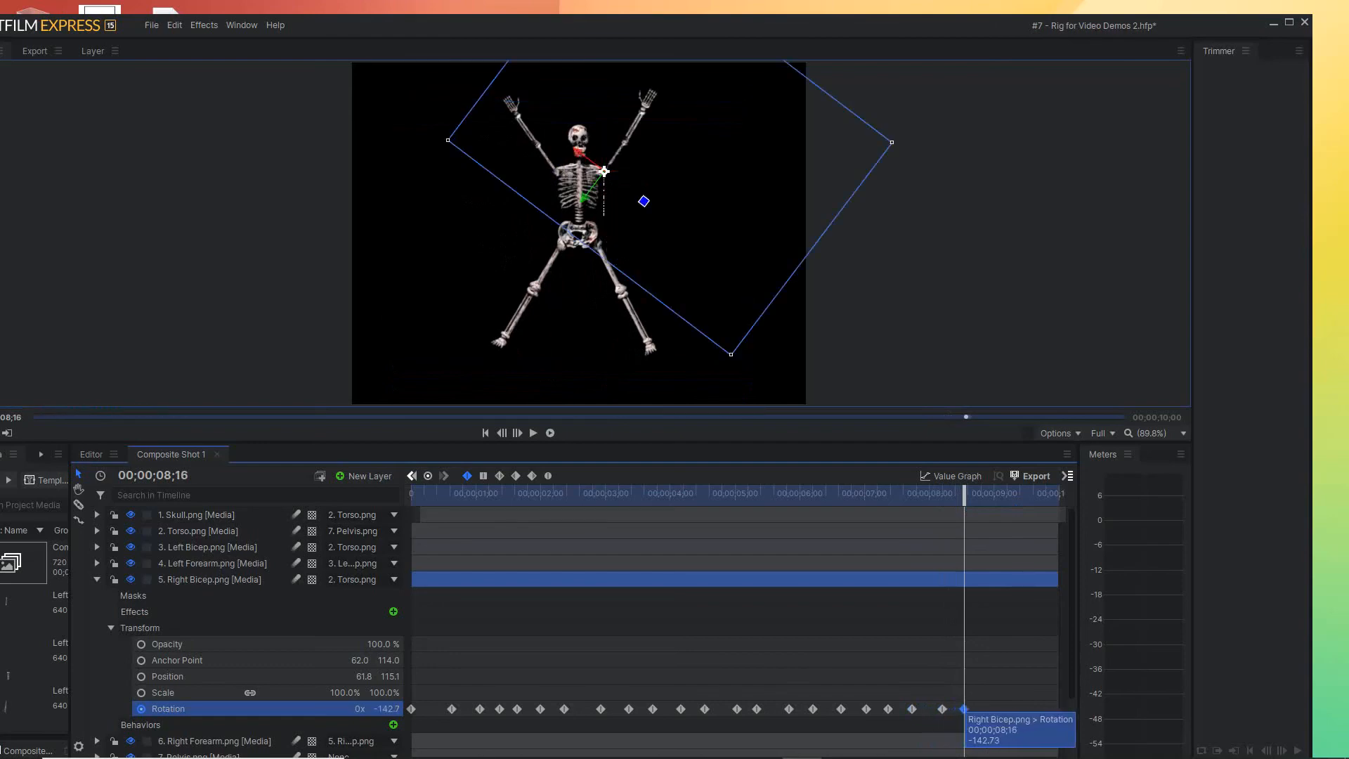
left_click_drag(964, 494, 994, 493)
left_click(943, 709)
left_click_drag(943, 709, 995, 710)
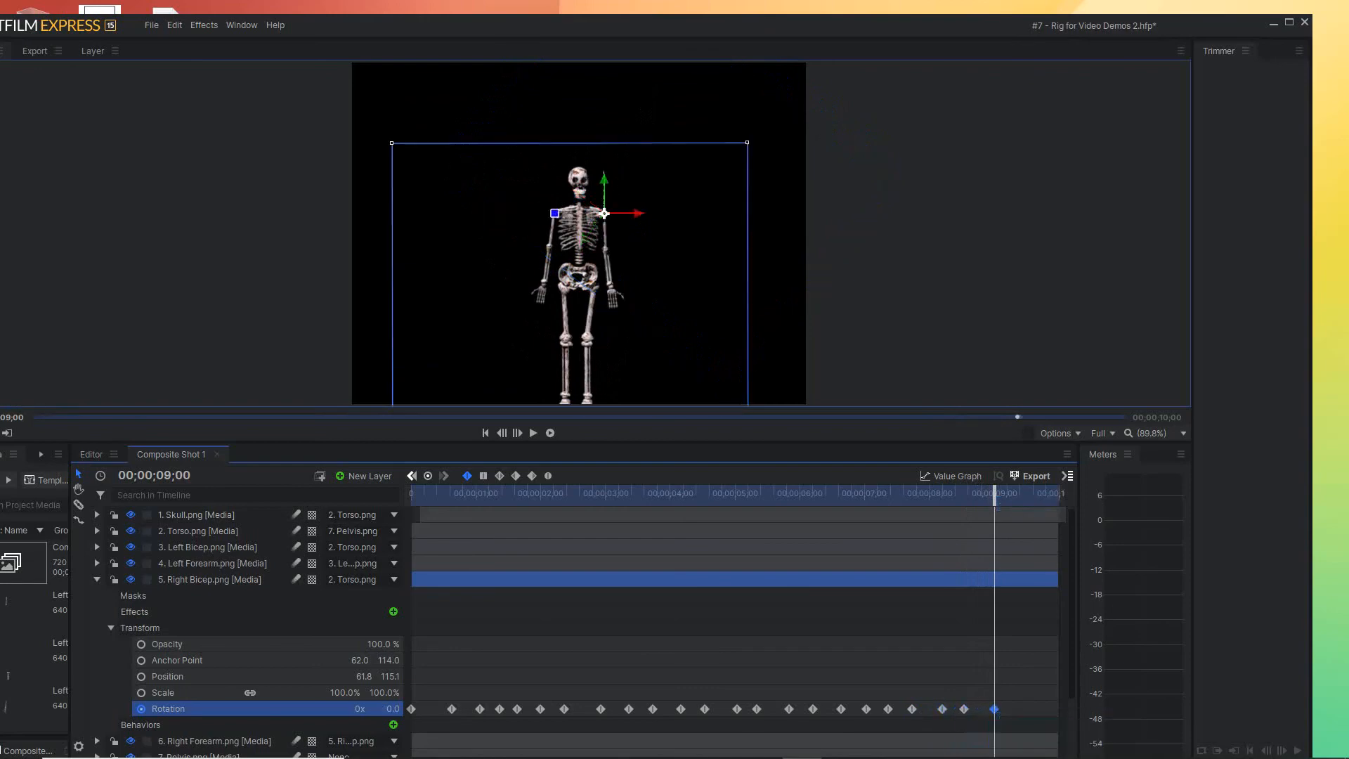
Shift the Skull layer back to start at 00;00;00;00 and play the animation through from the beginning
left_click_drag(994, 493, 1025, 493)
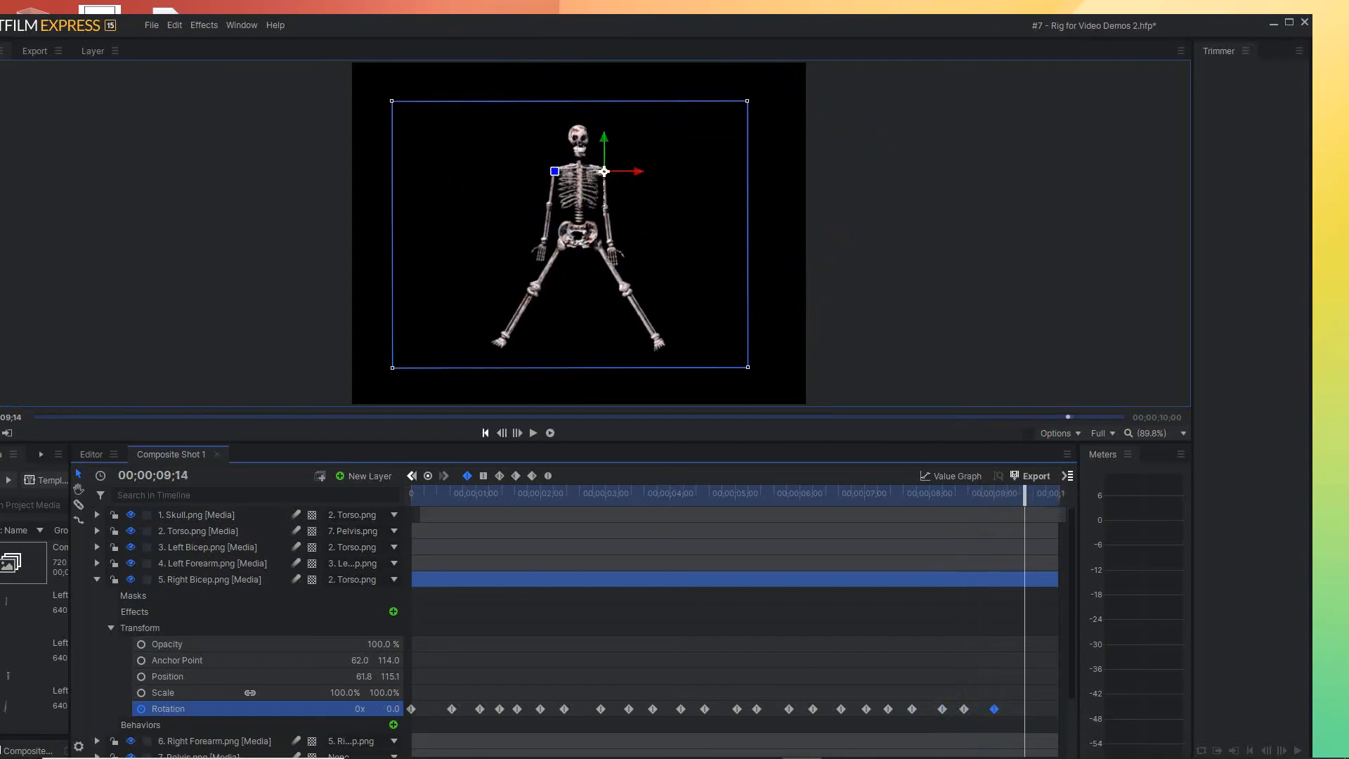
key("Home")
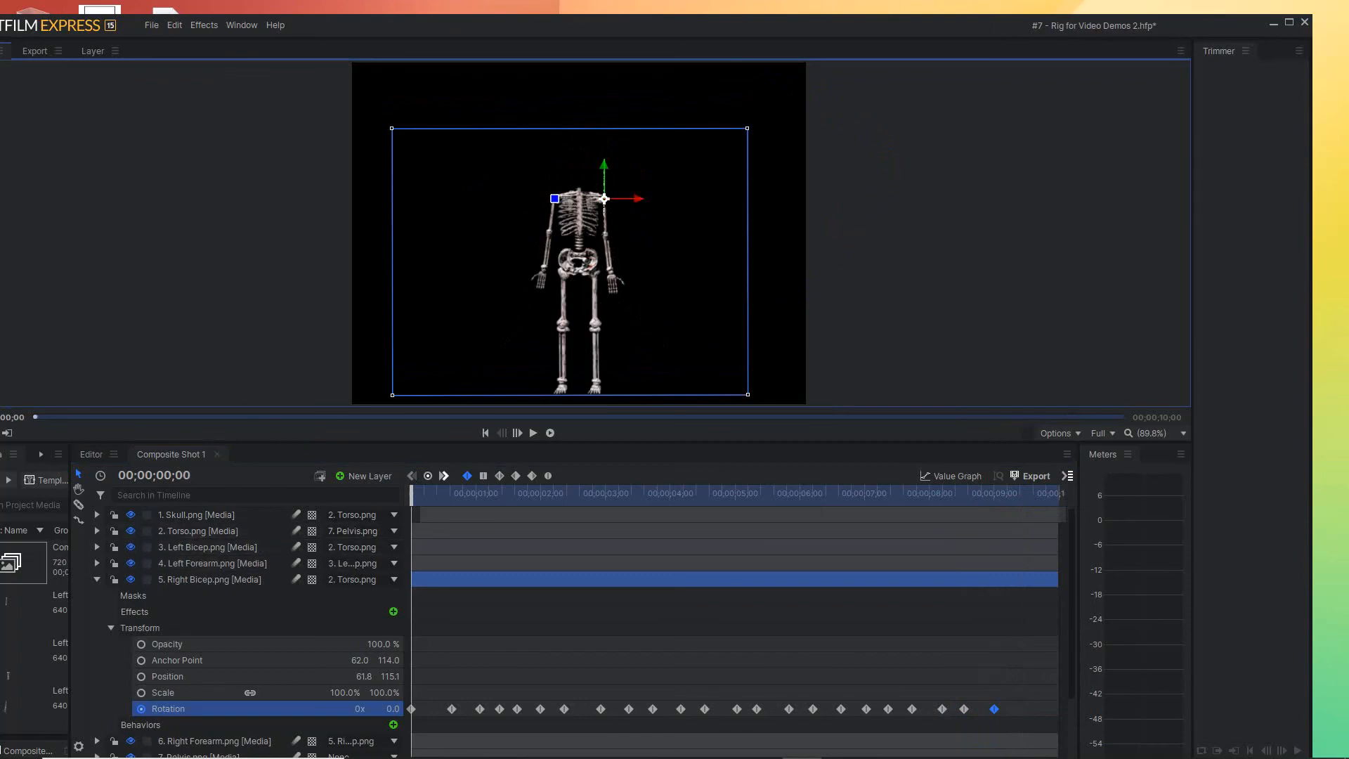
left_click_drag(421, 515, 411, 515)
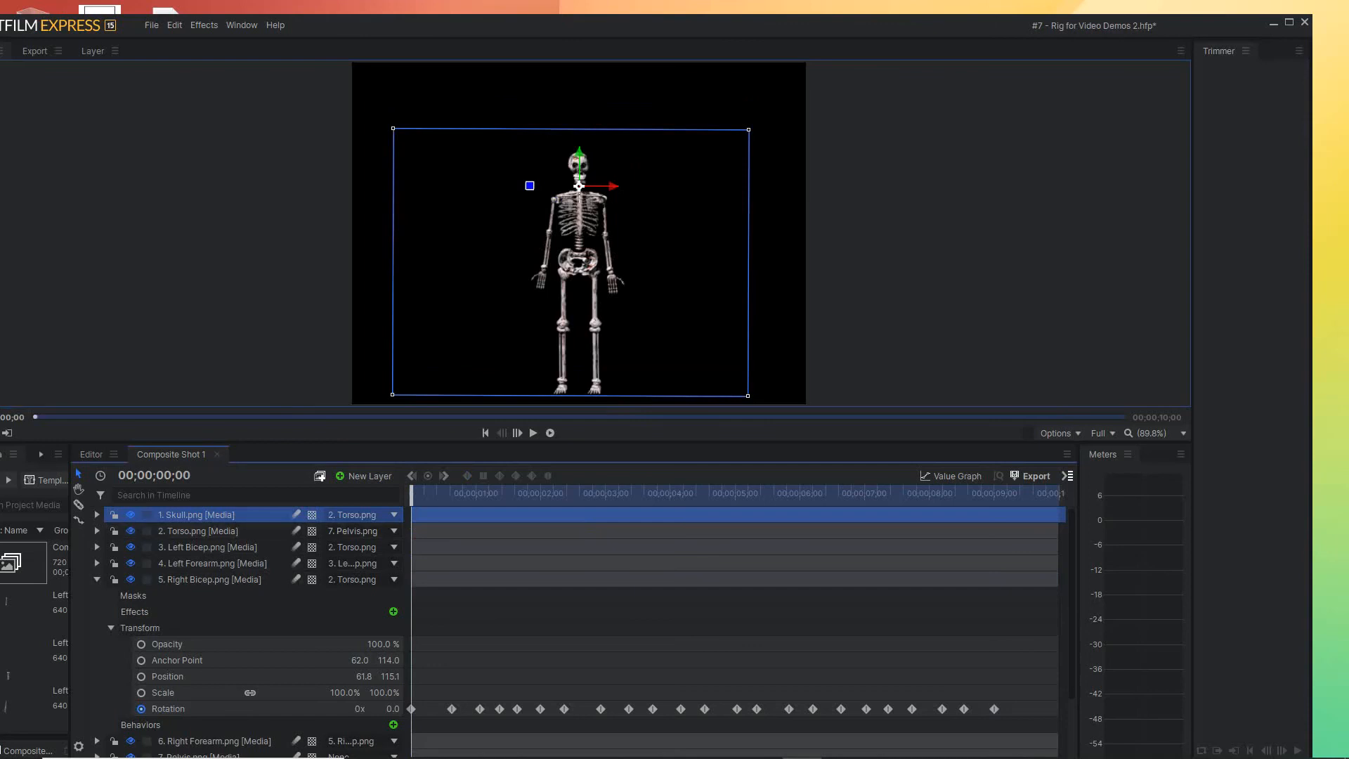
left_click(534, 433)
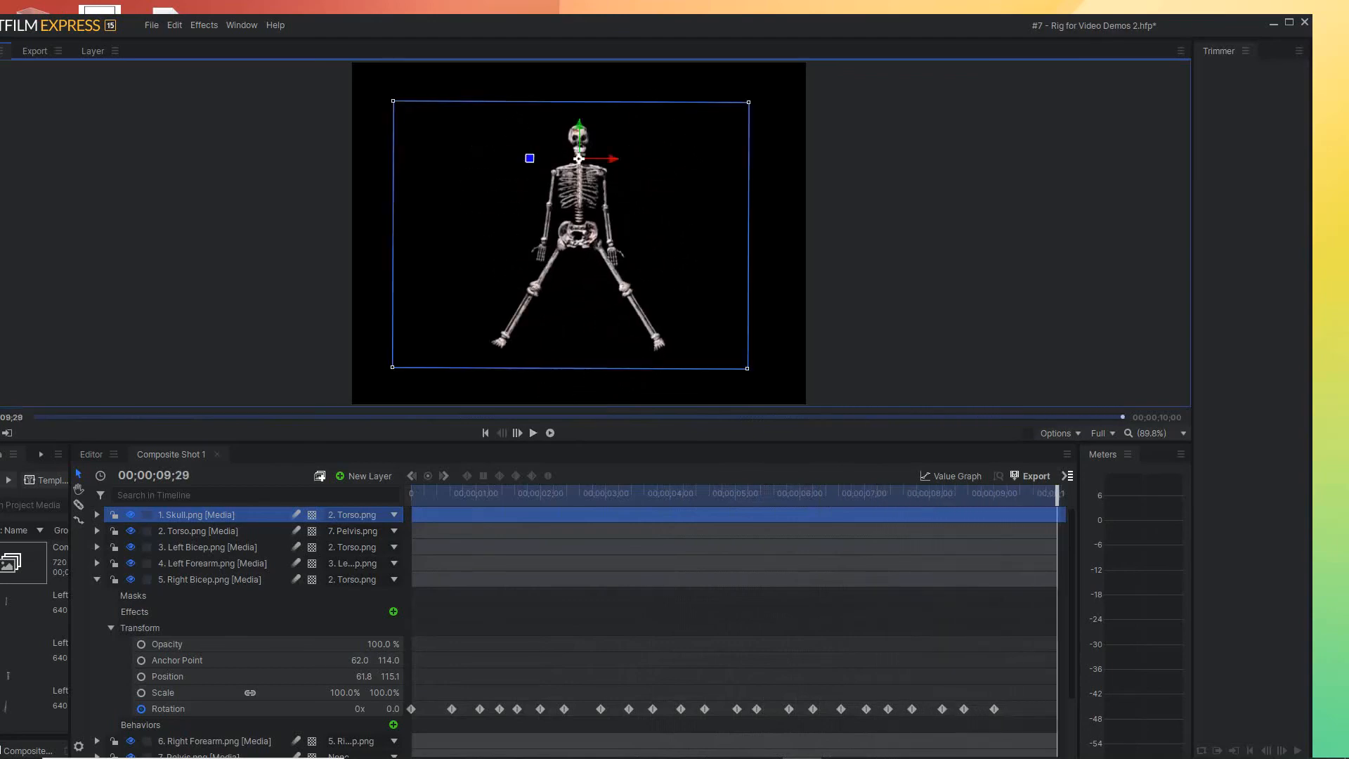
left_click_drag(1058, 495, 917, 495)
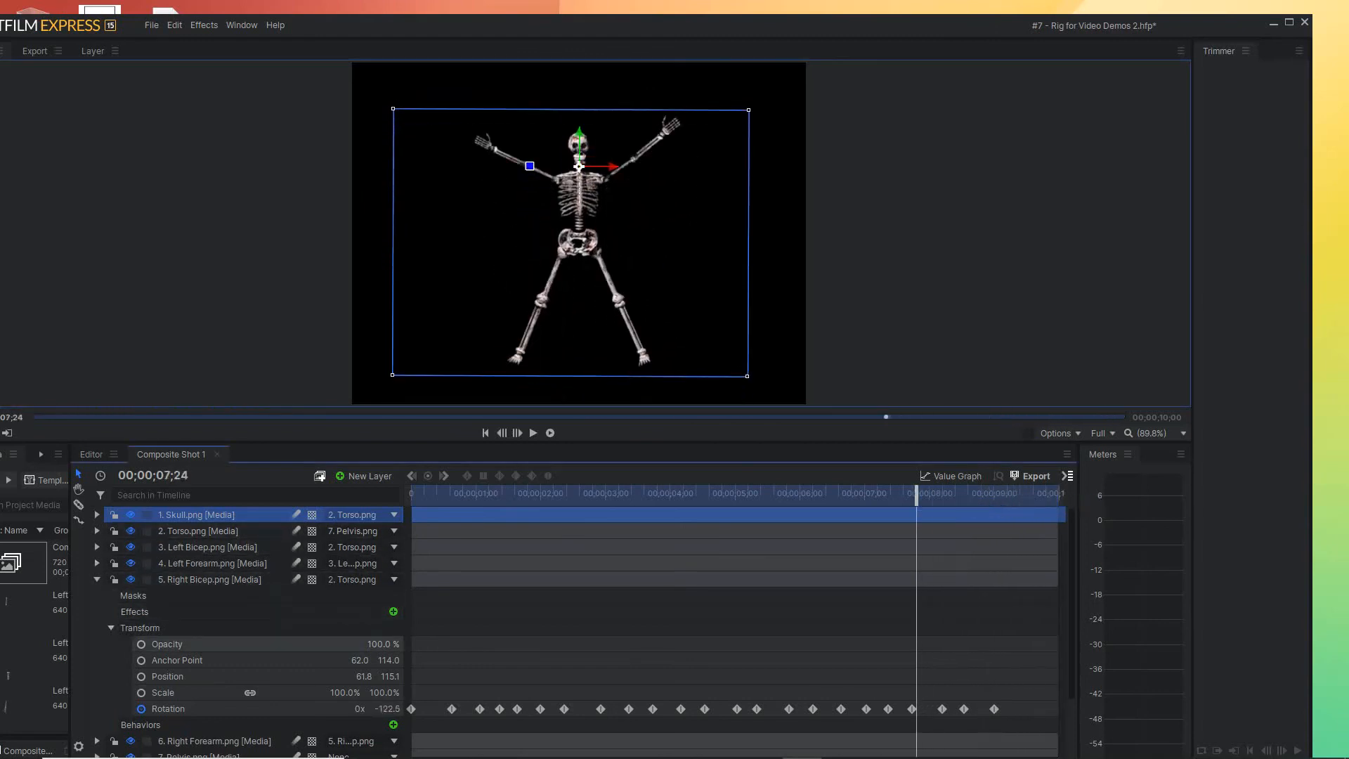
Rotate the Left Thigh outward and up to about 107.5° at 00;00;09;18 to add a Rotation keyframe
left_click(97, 580)
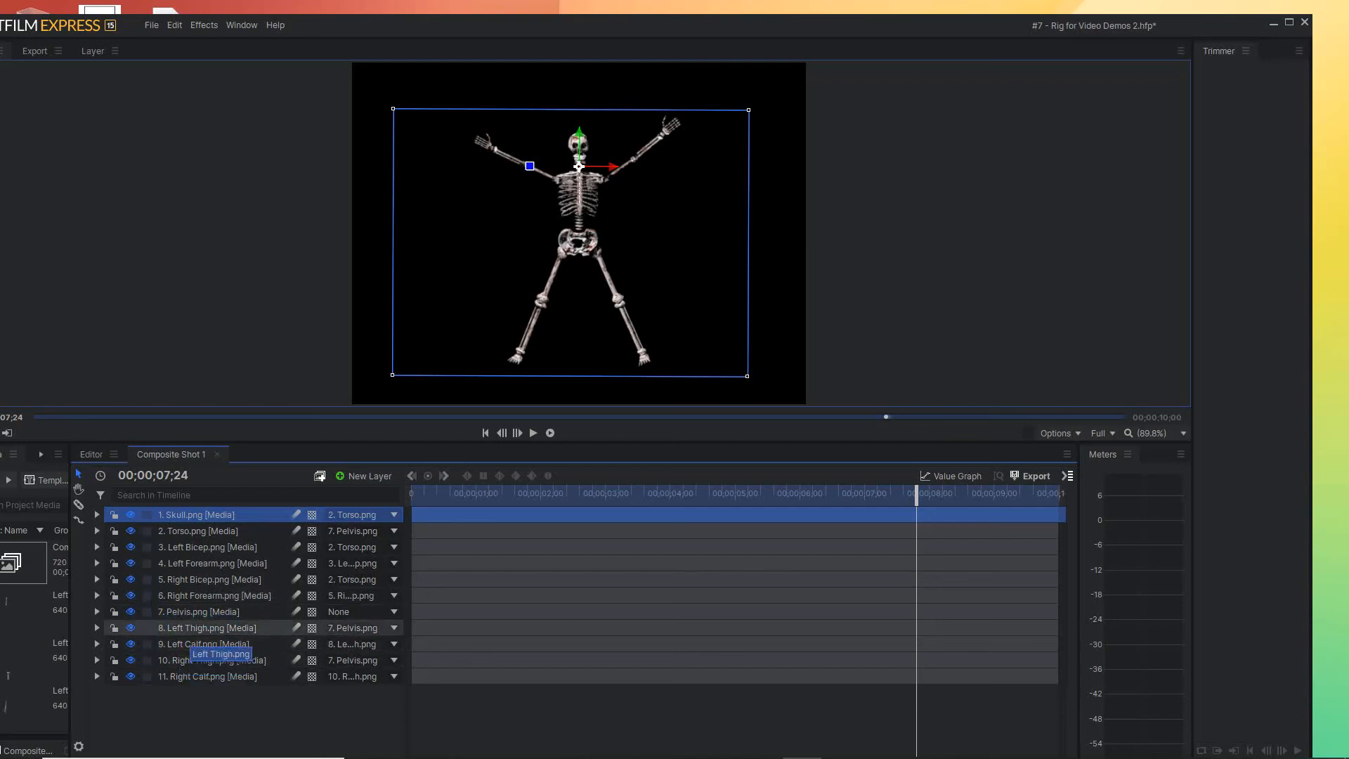
left_click(204, 628)
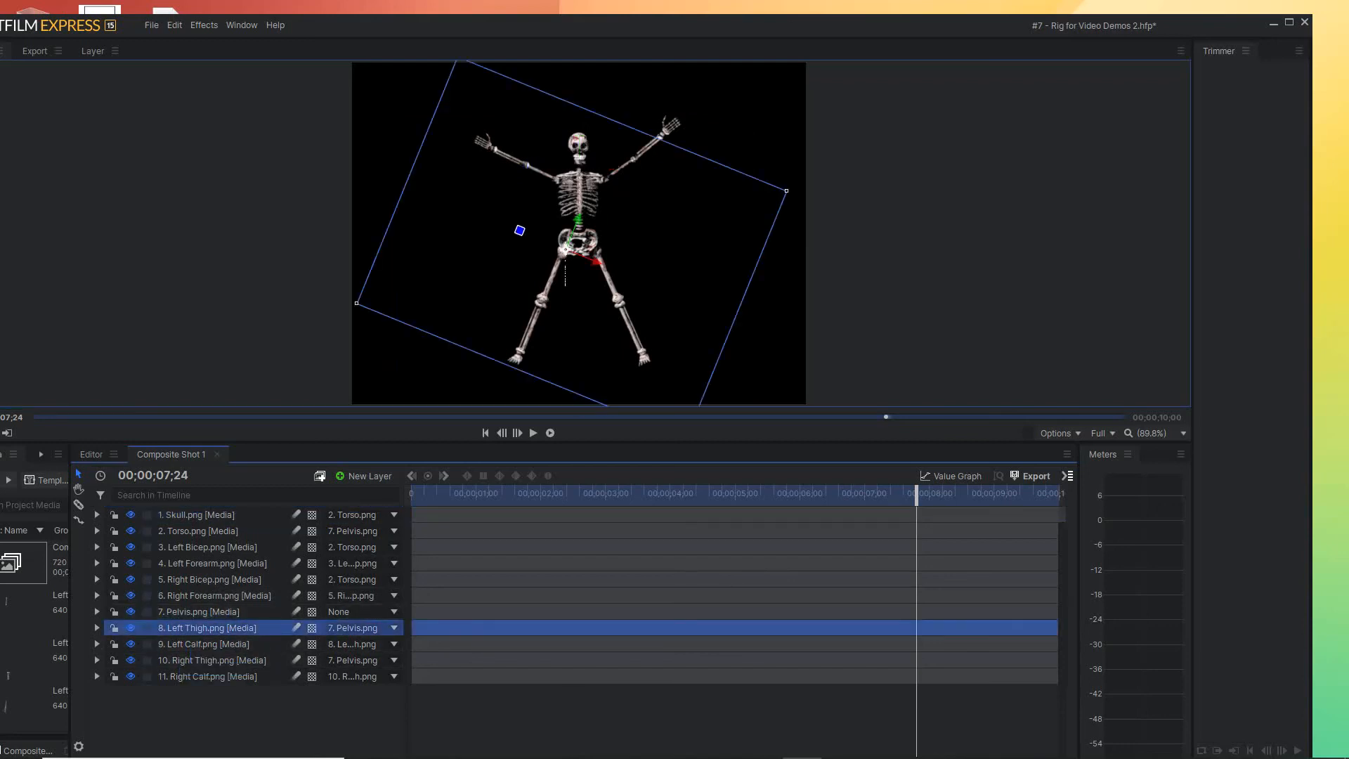
left_click(97, 627)
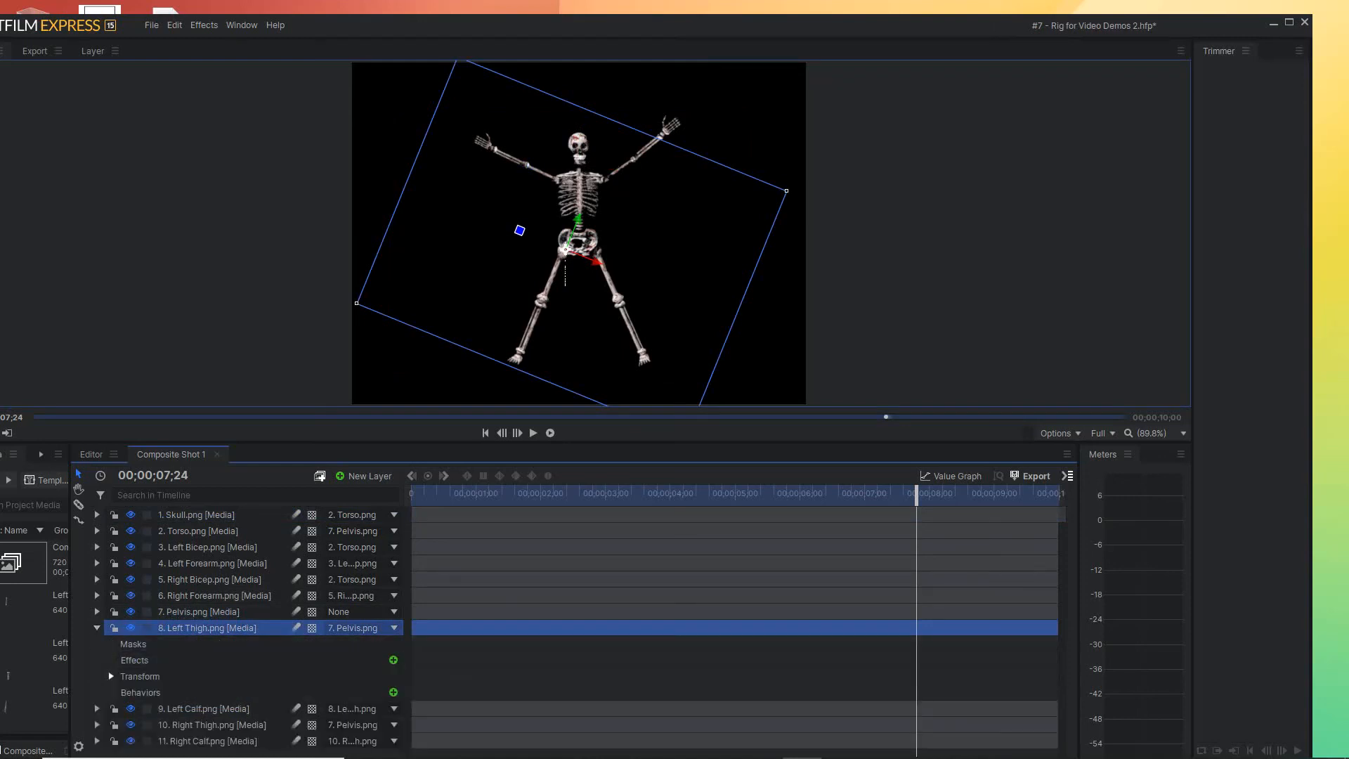
left_click(111, 676)
left_click_drag(916, 492, 1033, 493)
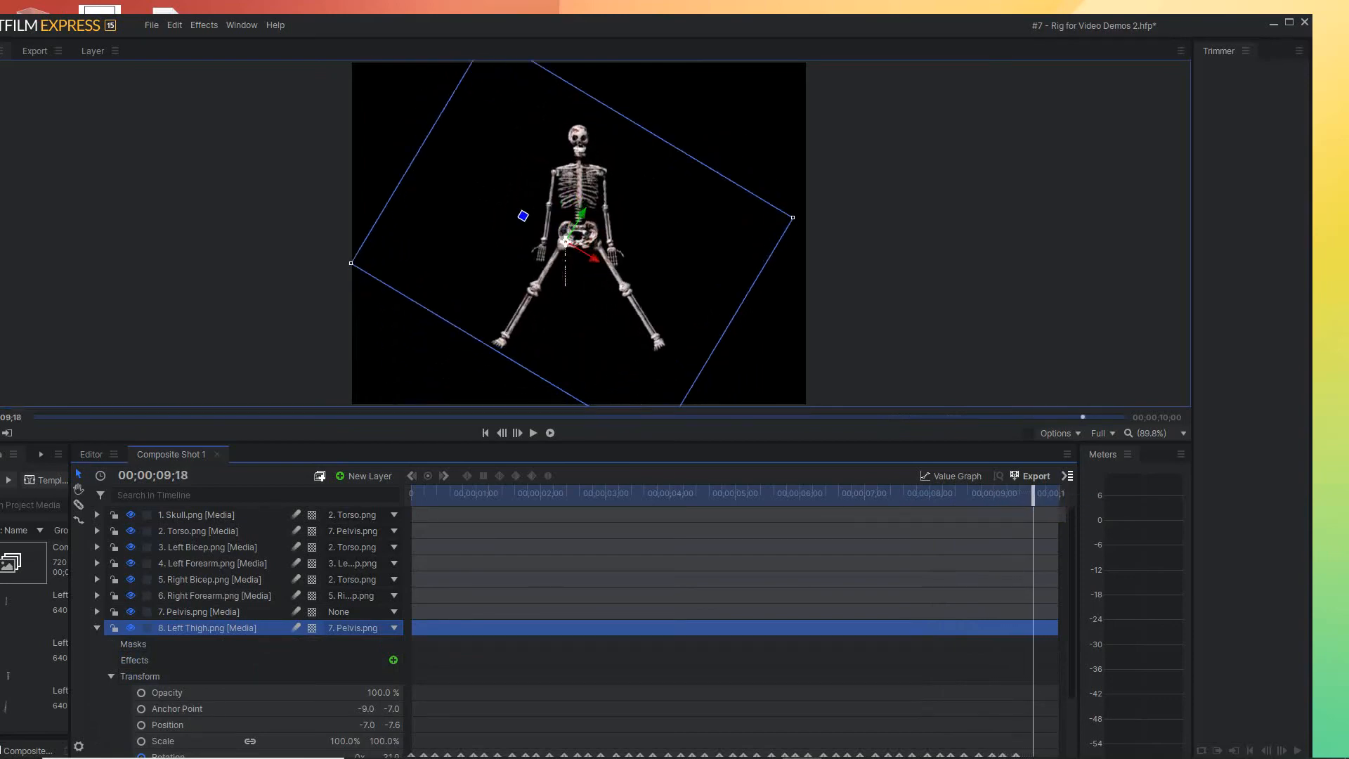
left_click_drag(523, 215, 581, 194)
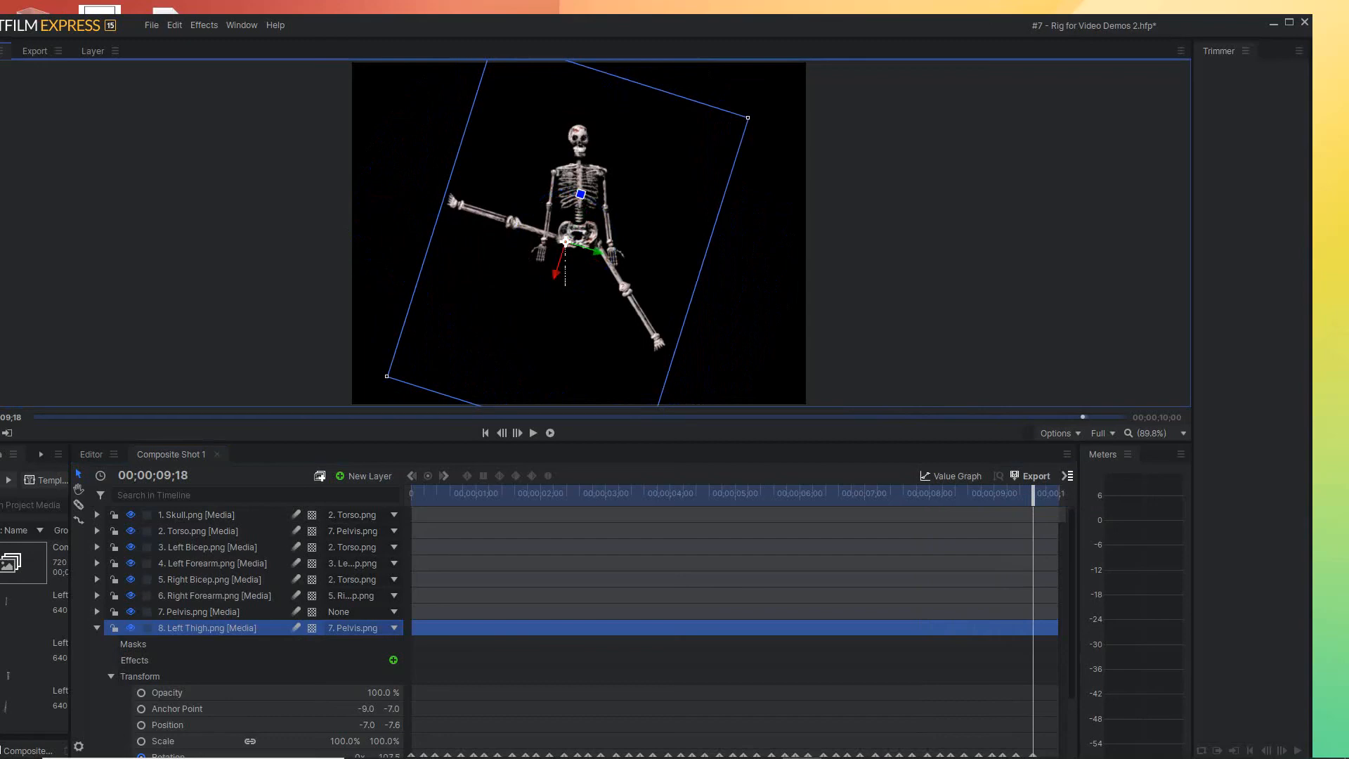
left_click_drag(1033, 493, 994, 493)
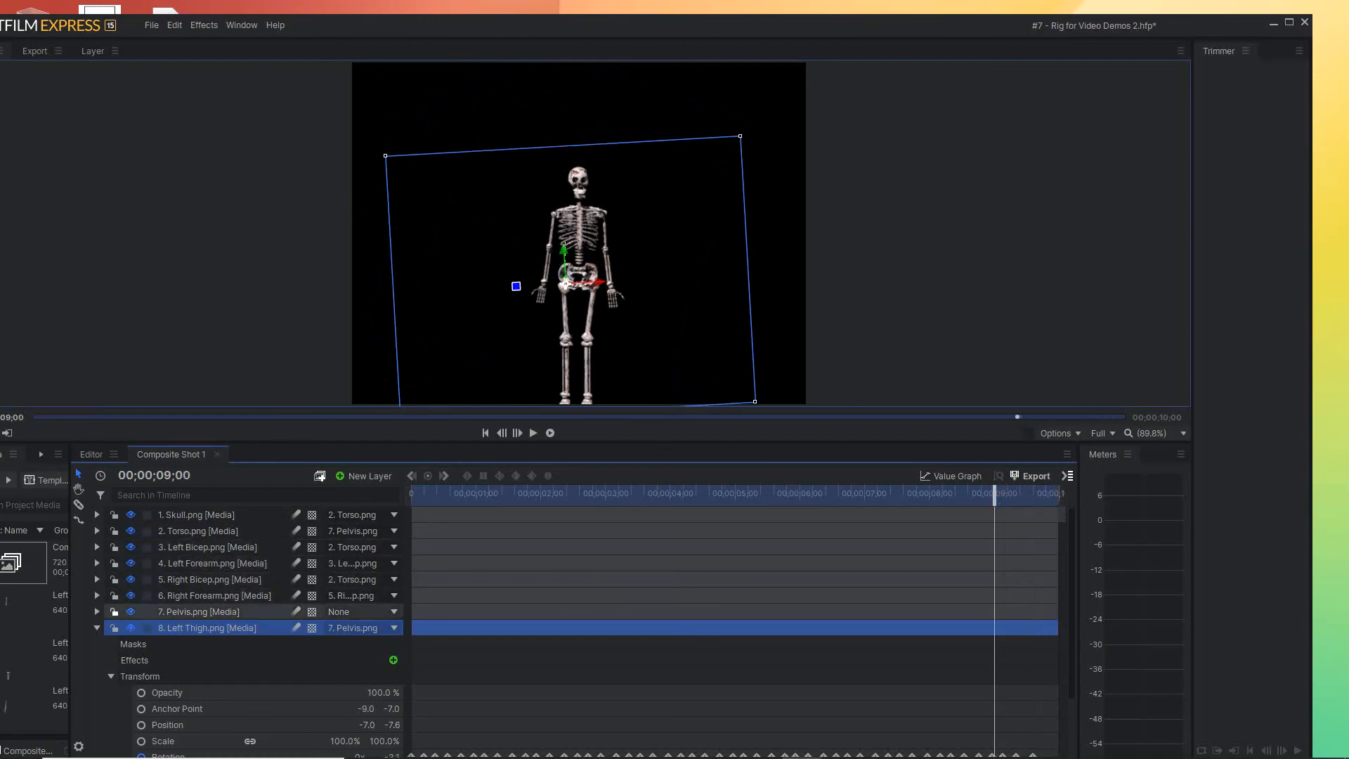
left_click(97, 628)
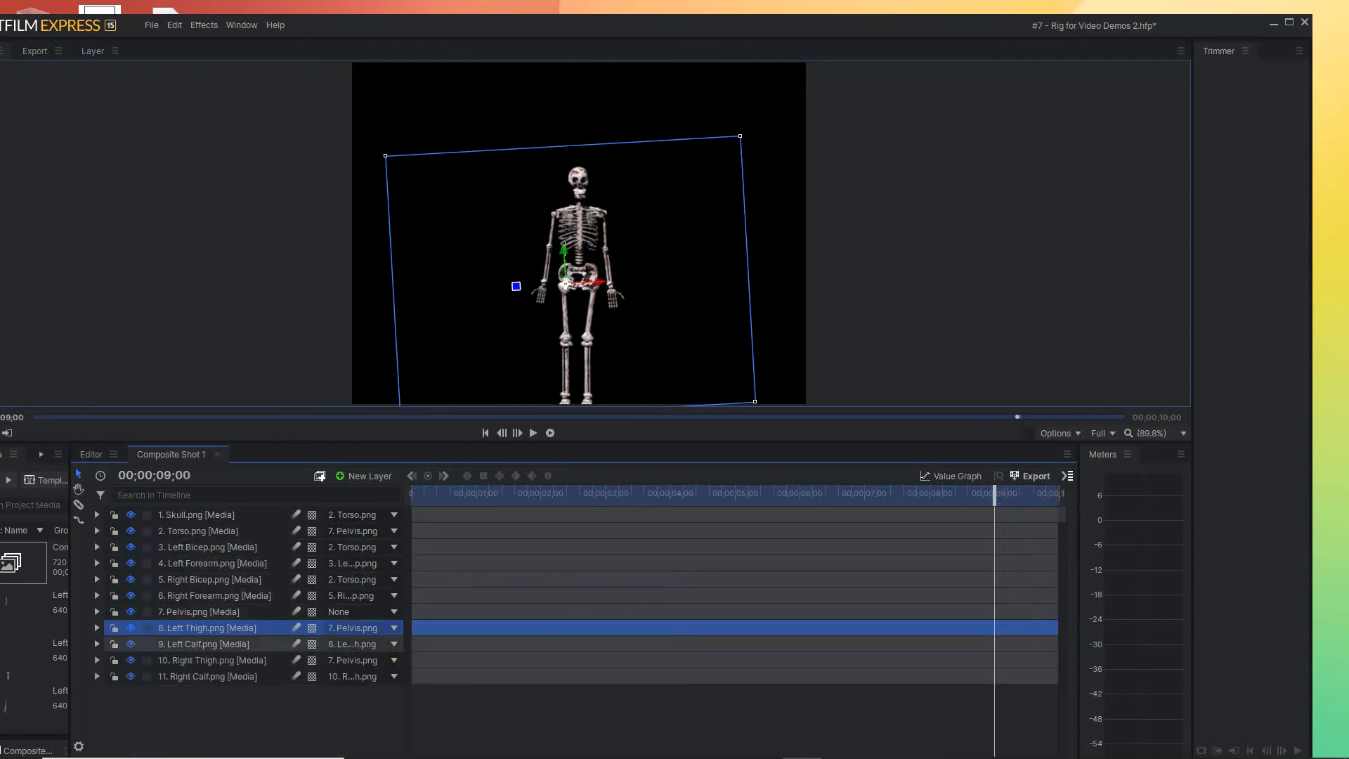
Bend the Left Calf back toward the body at 00;00;09;23 with a Rotation keyframe of about -146.9°
left_click(169, 644)
left_click(97, 644)
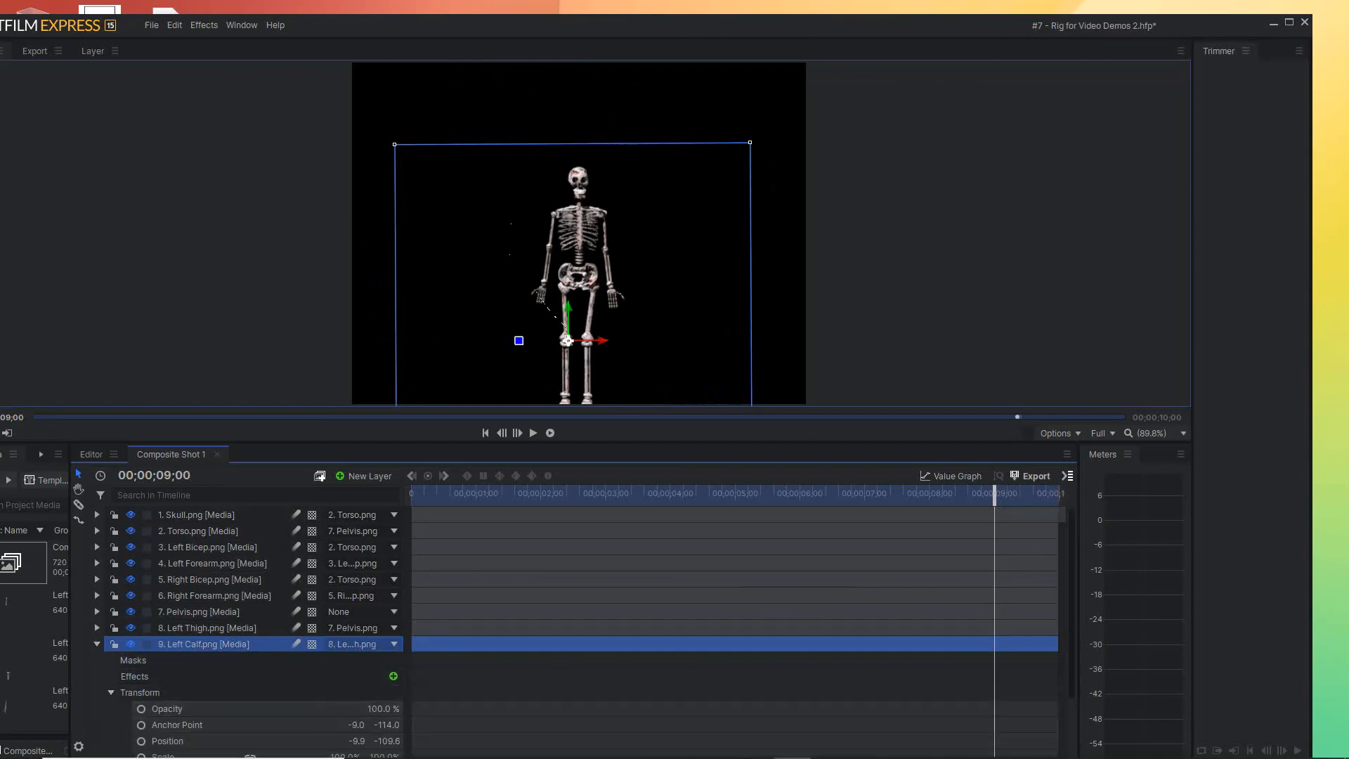
scroll(703, 632, "down", 3)
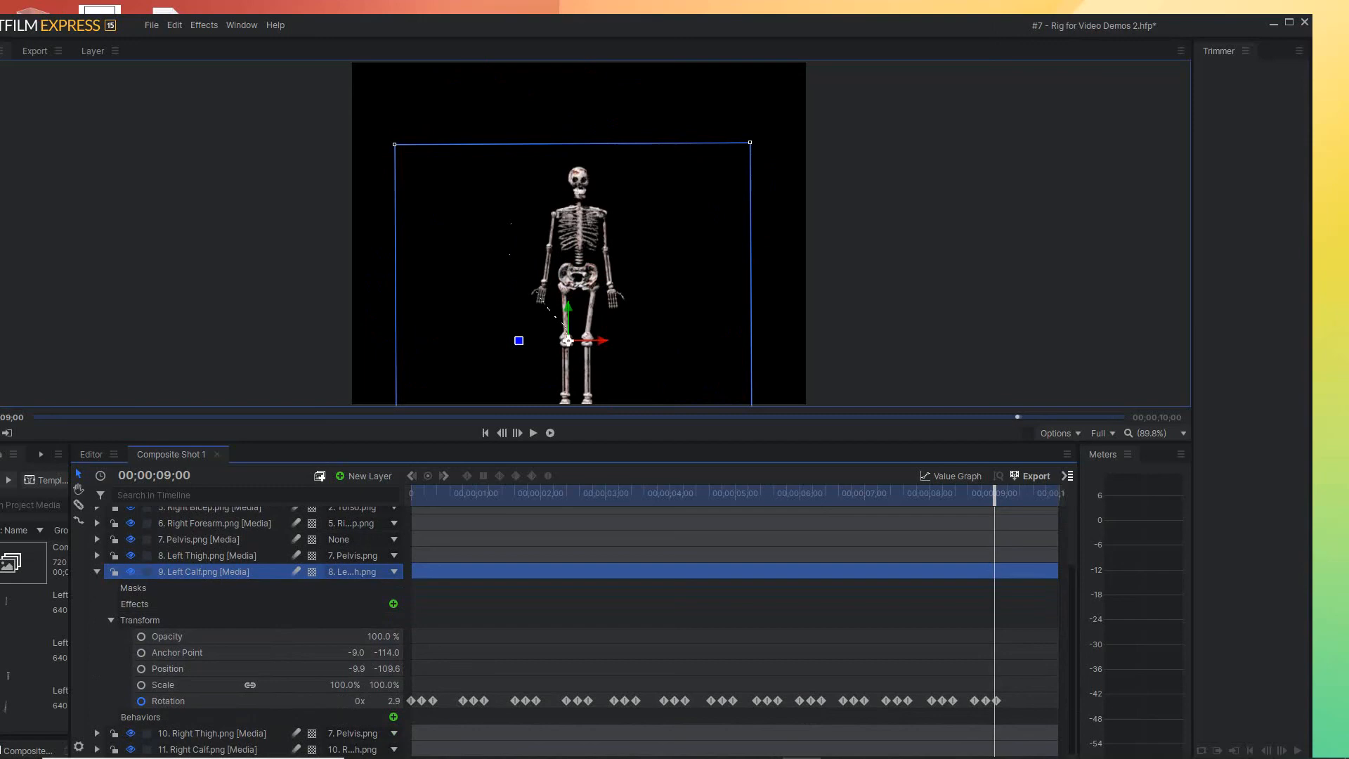
key("space")
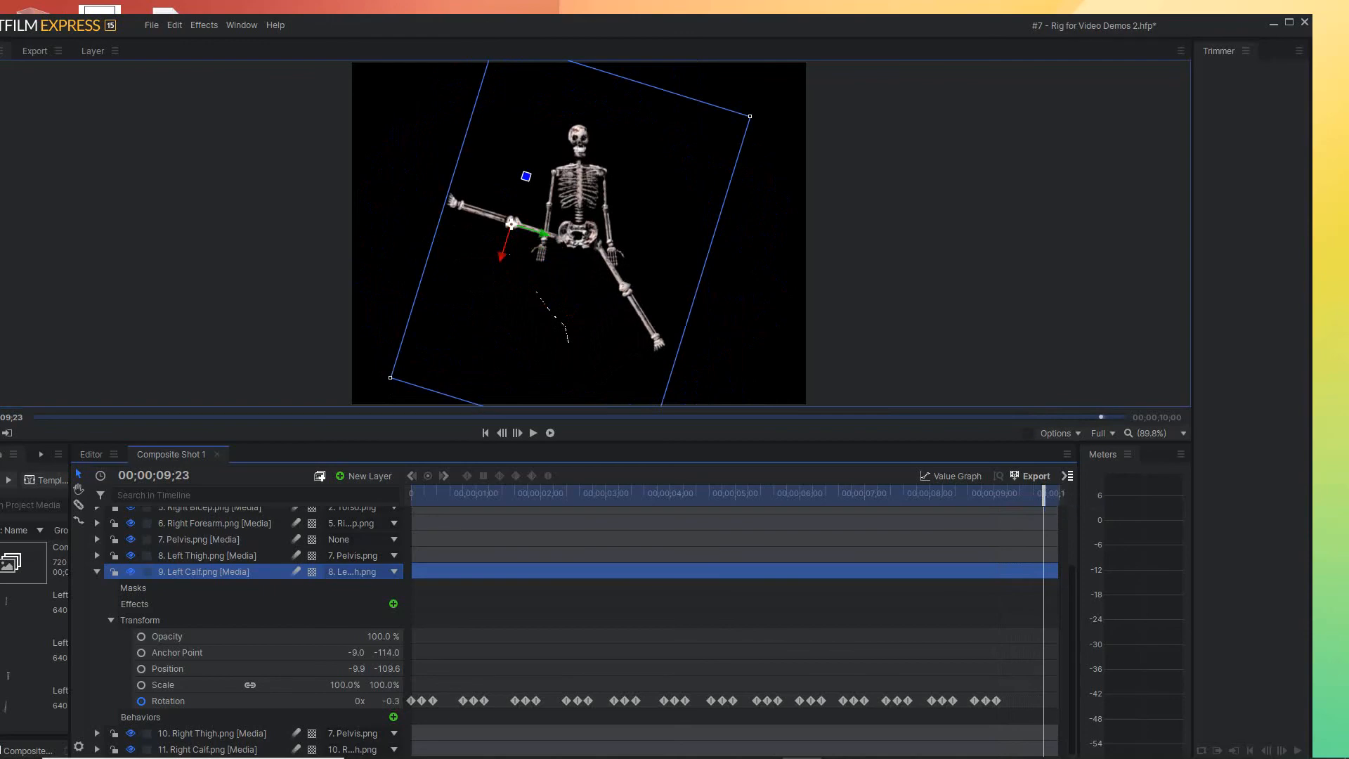
left_click_drag(526, 177, 473, 256)
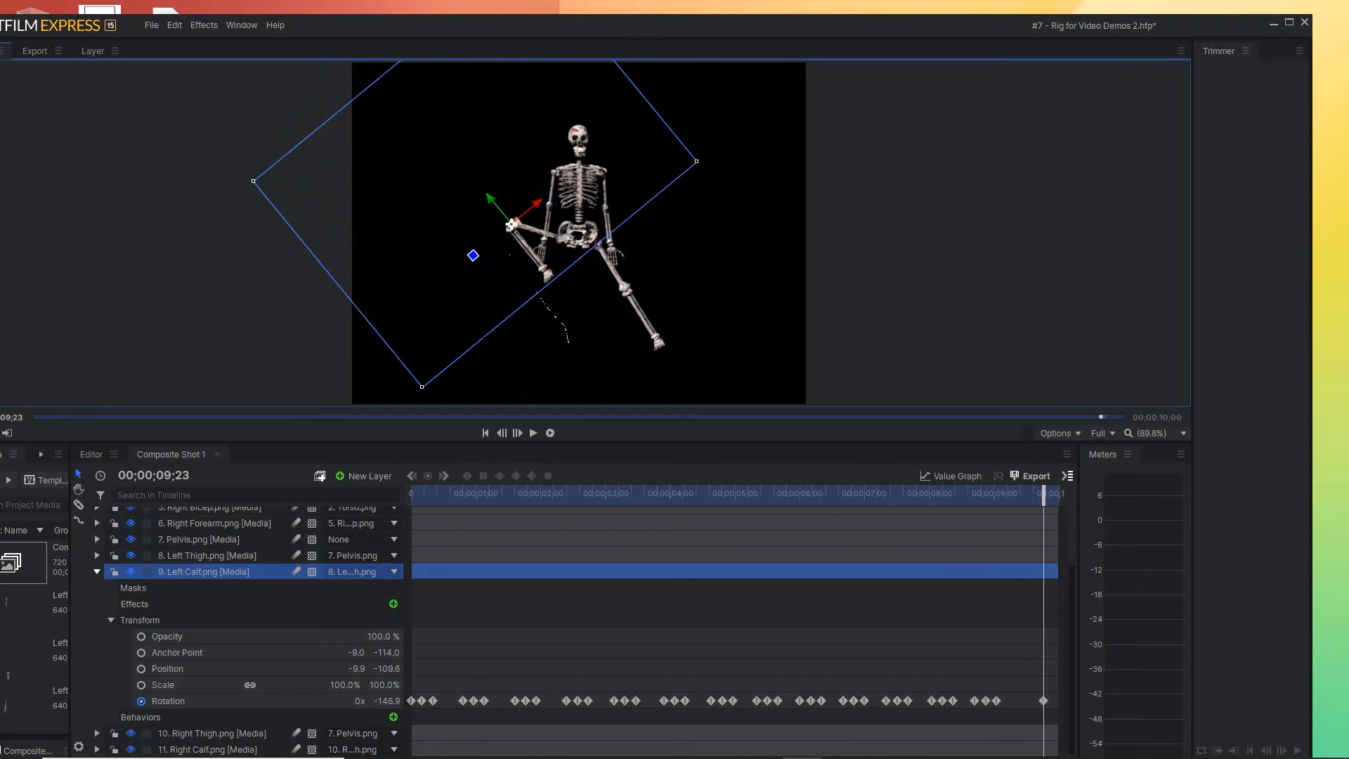
left_click(97, 571)
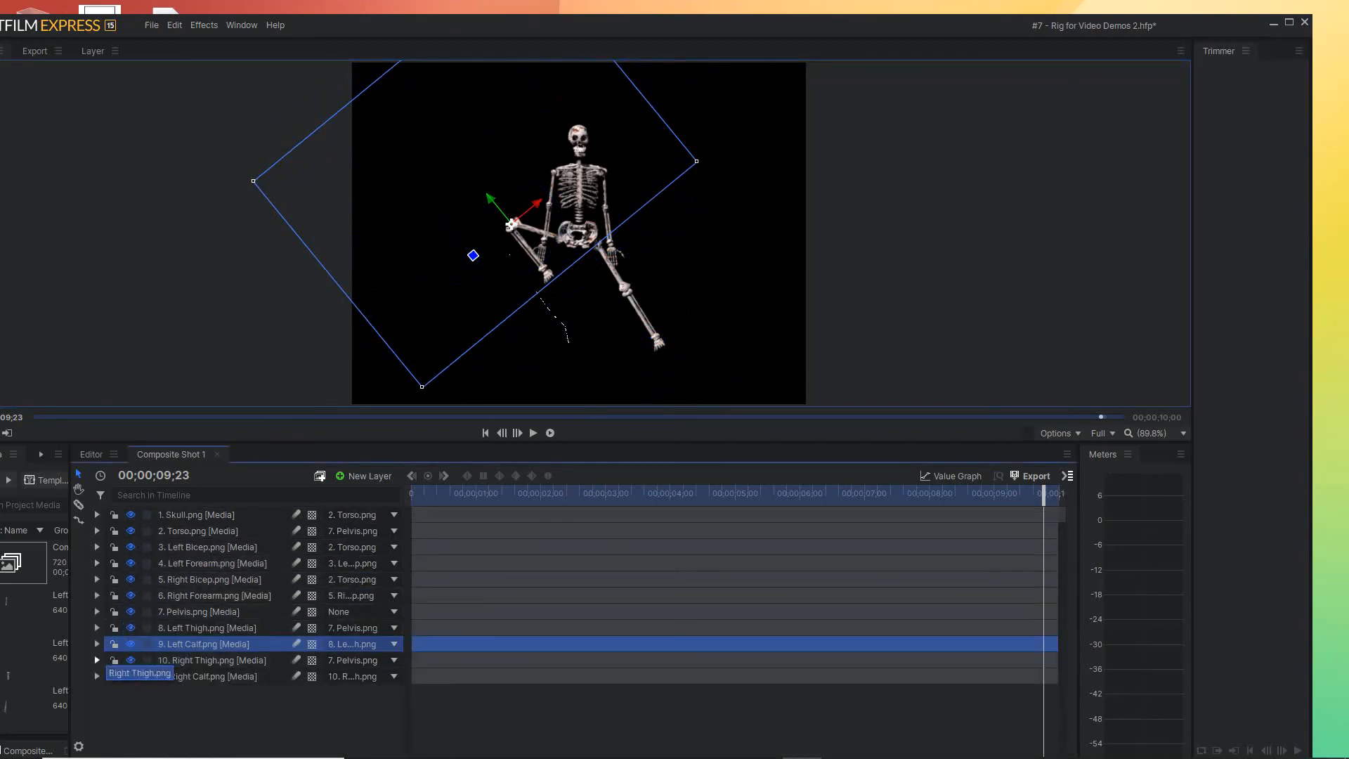
Swing the Right Thigh outward and up at 00;00;09;25 with a Rotation keyframe of about -131.6°
left_click(97, 660)
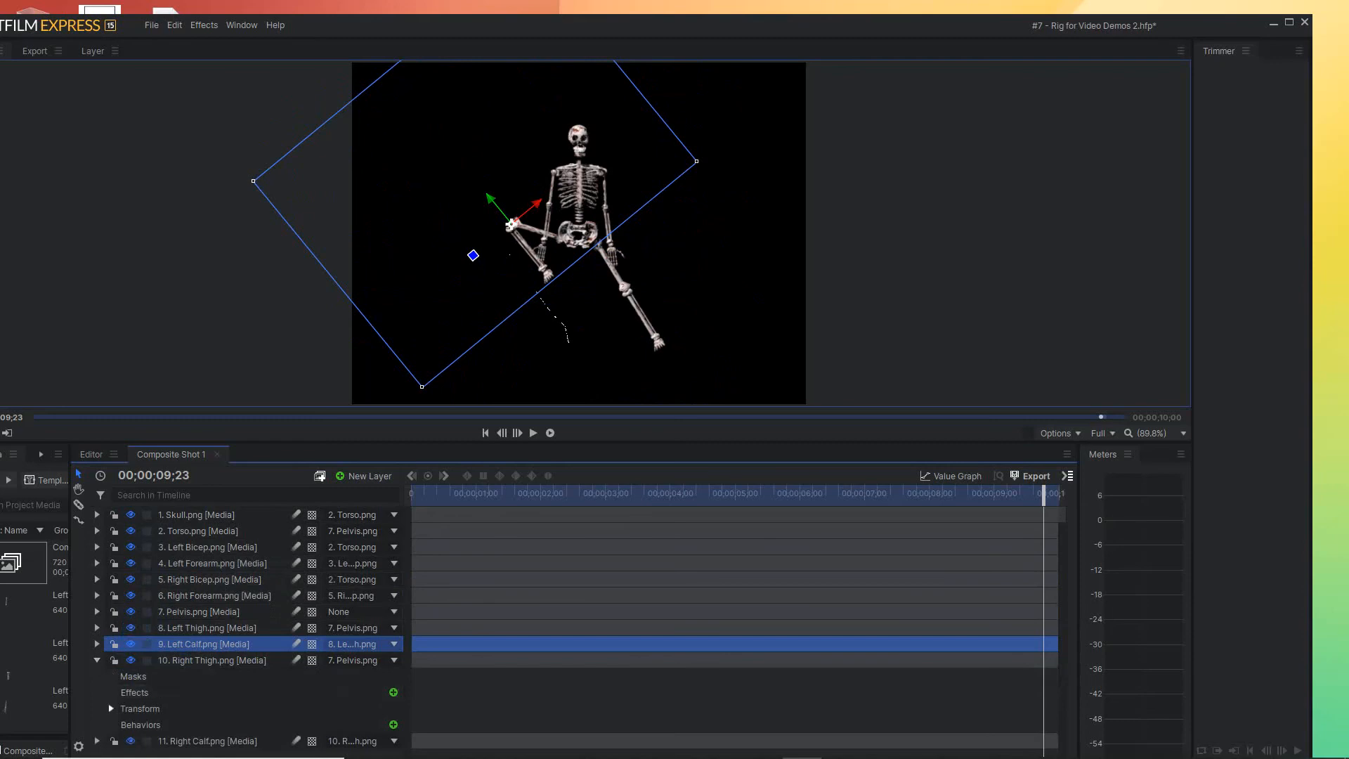
scroll(239, 619, "down", 2)
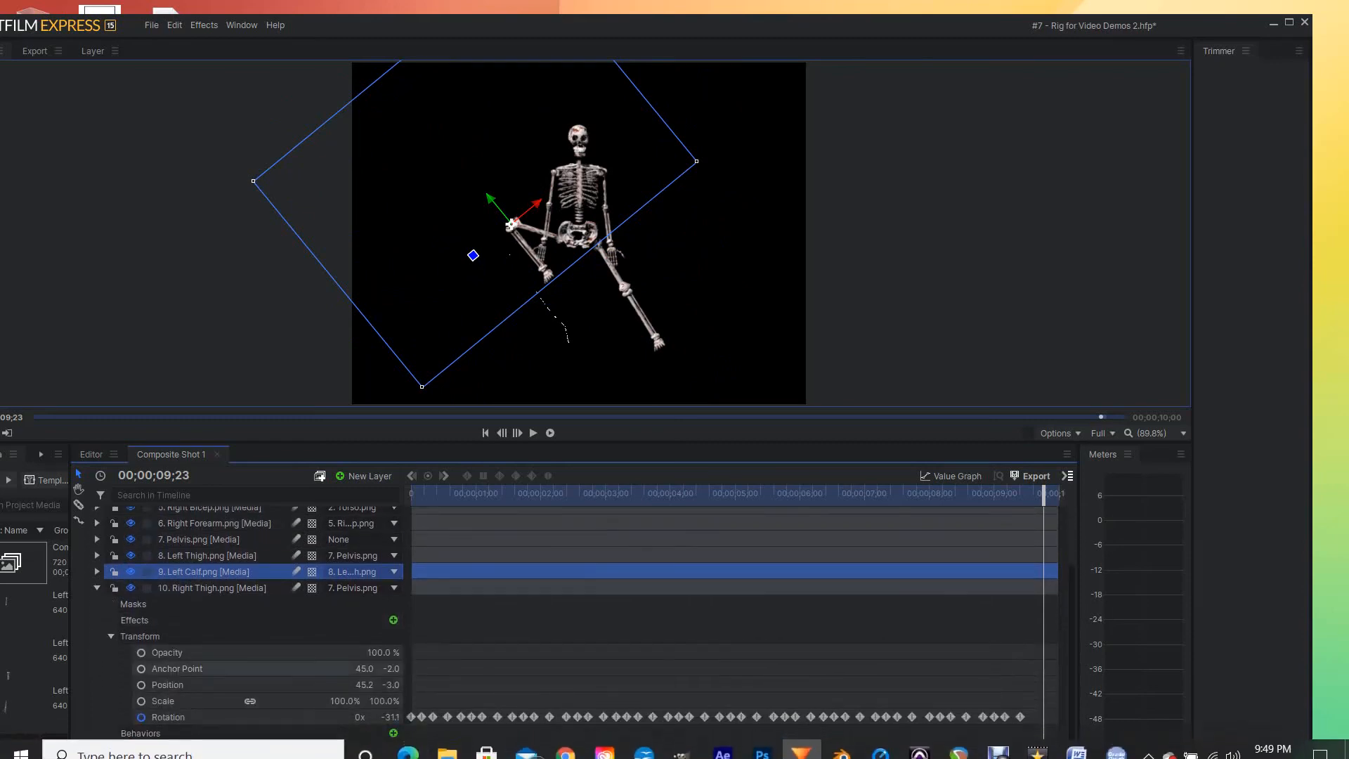
mouse_move(1043, 495)
left_mouse_down()
mouse_move(966, 495)
mouse_move(1050, 495)
left_mouse_up()
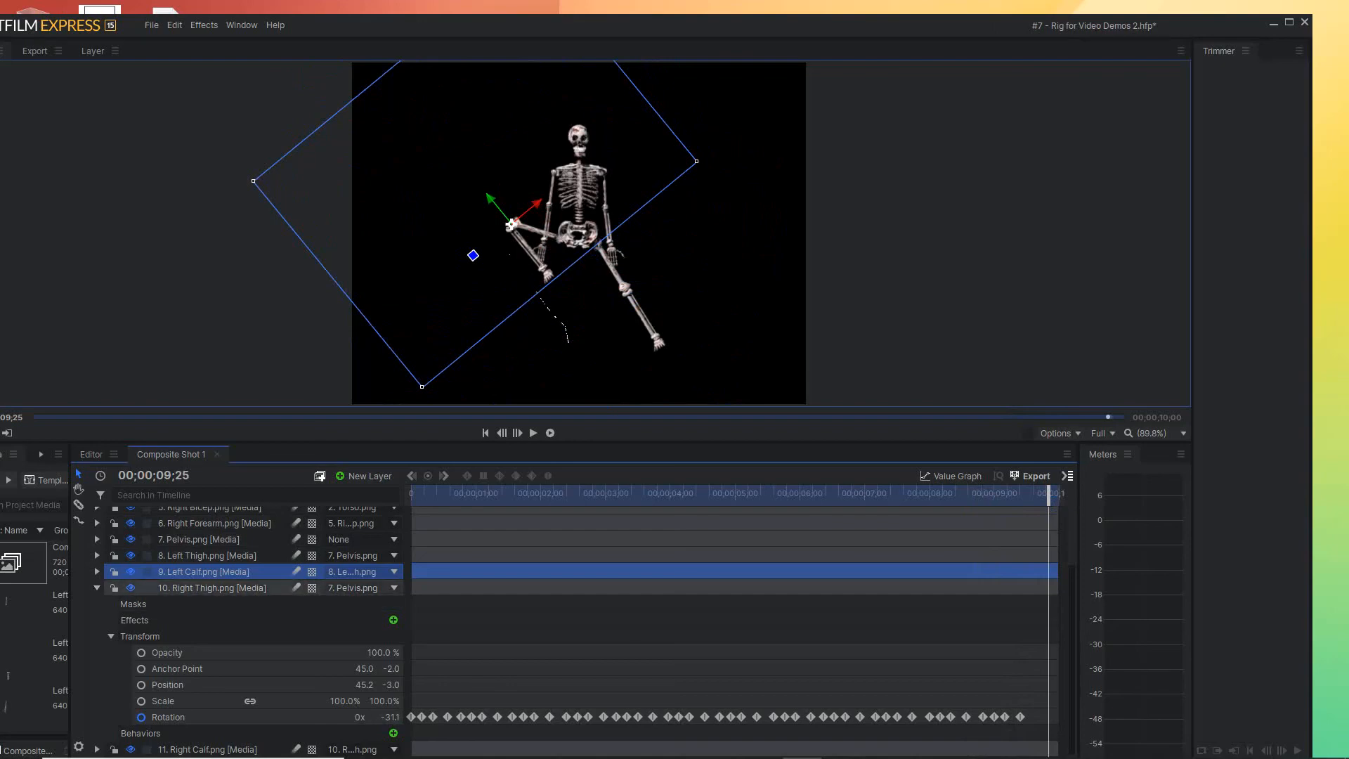
left_click(211, 588)
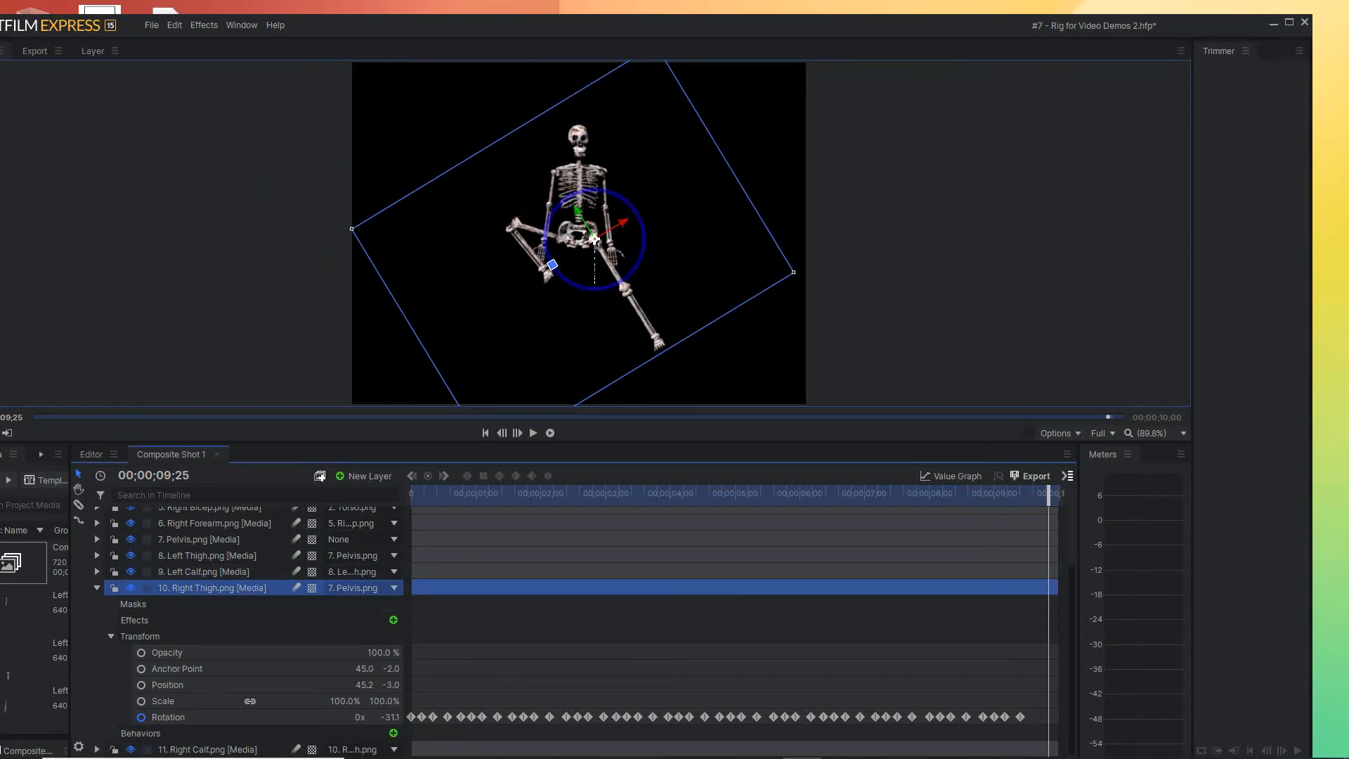
left_click_drag(553, 264, 627, 277)
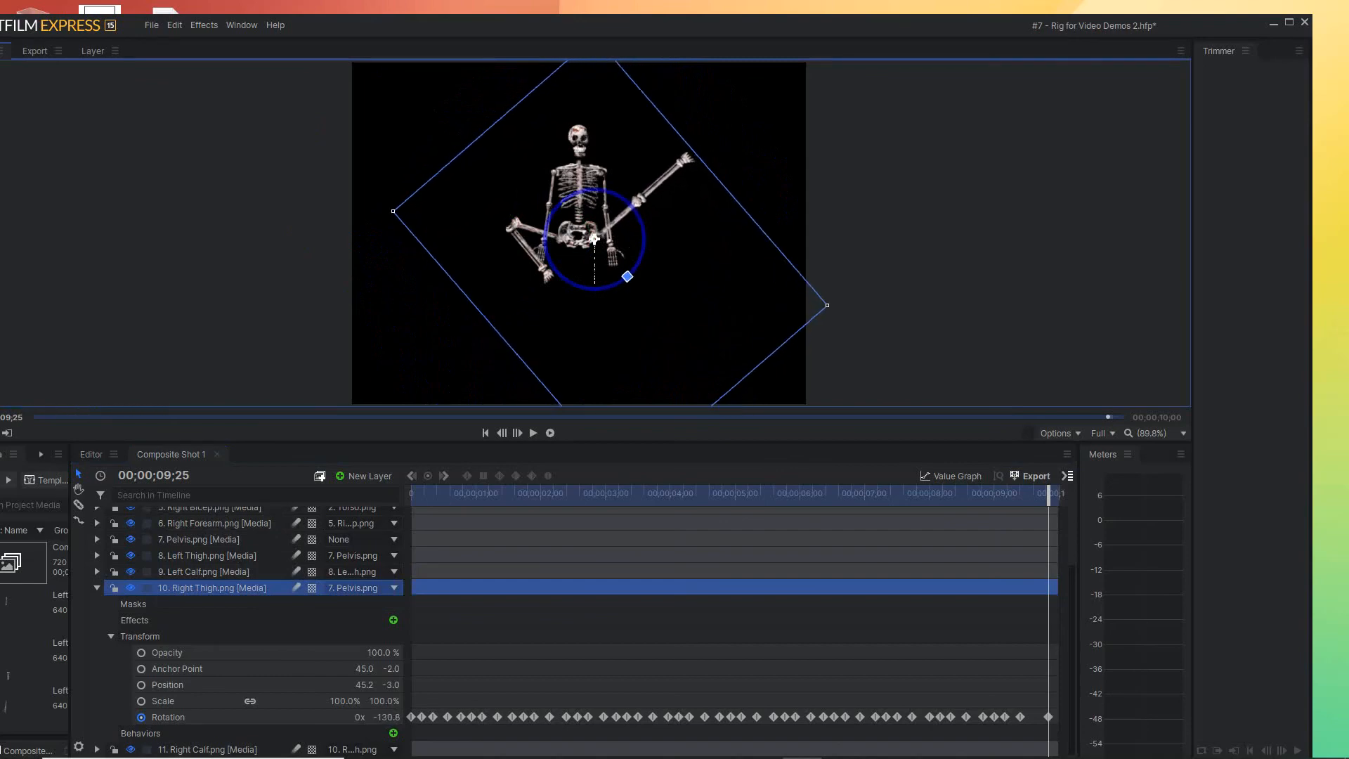
left_click_drag(627, 277, 628, 276)
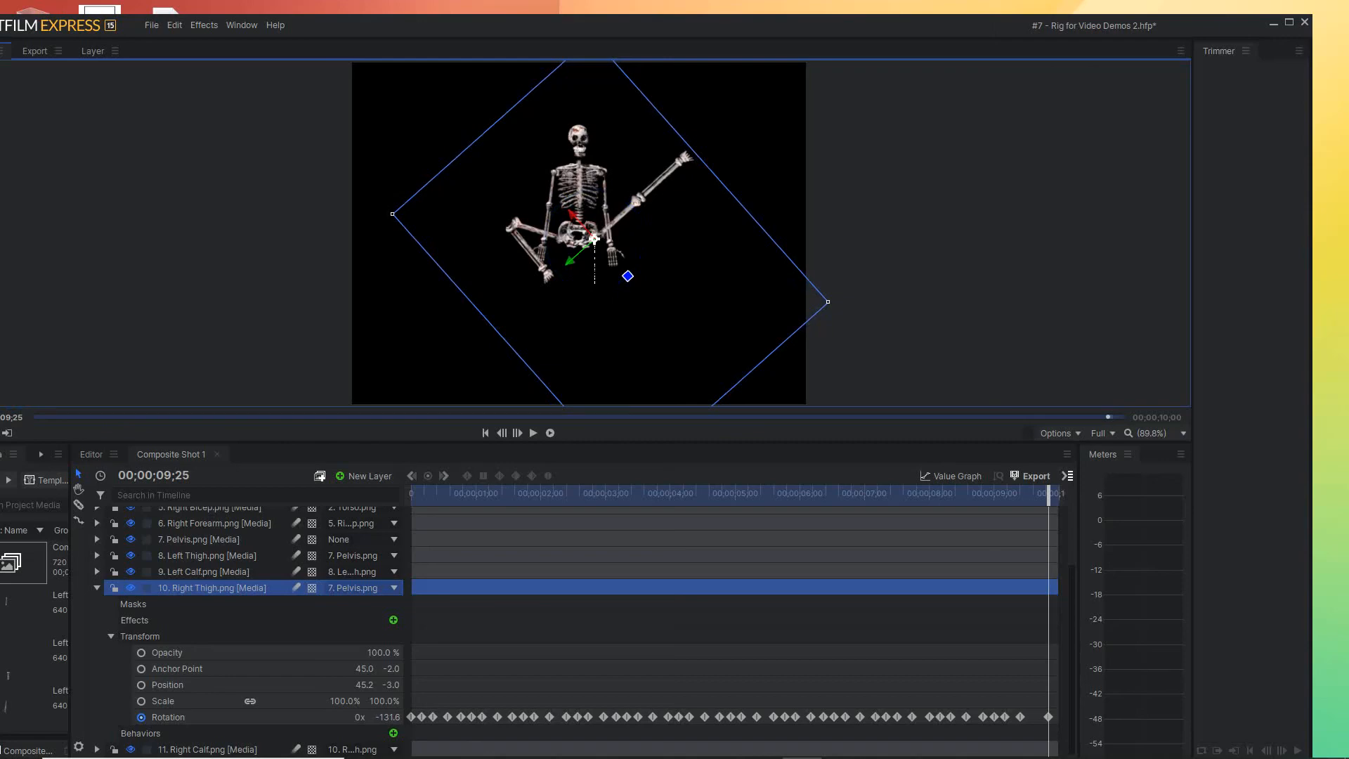
Play the finished skeleton animation through from 00;00;00;00 to the end twice to review the movement
key("Home")
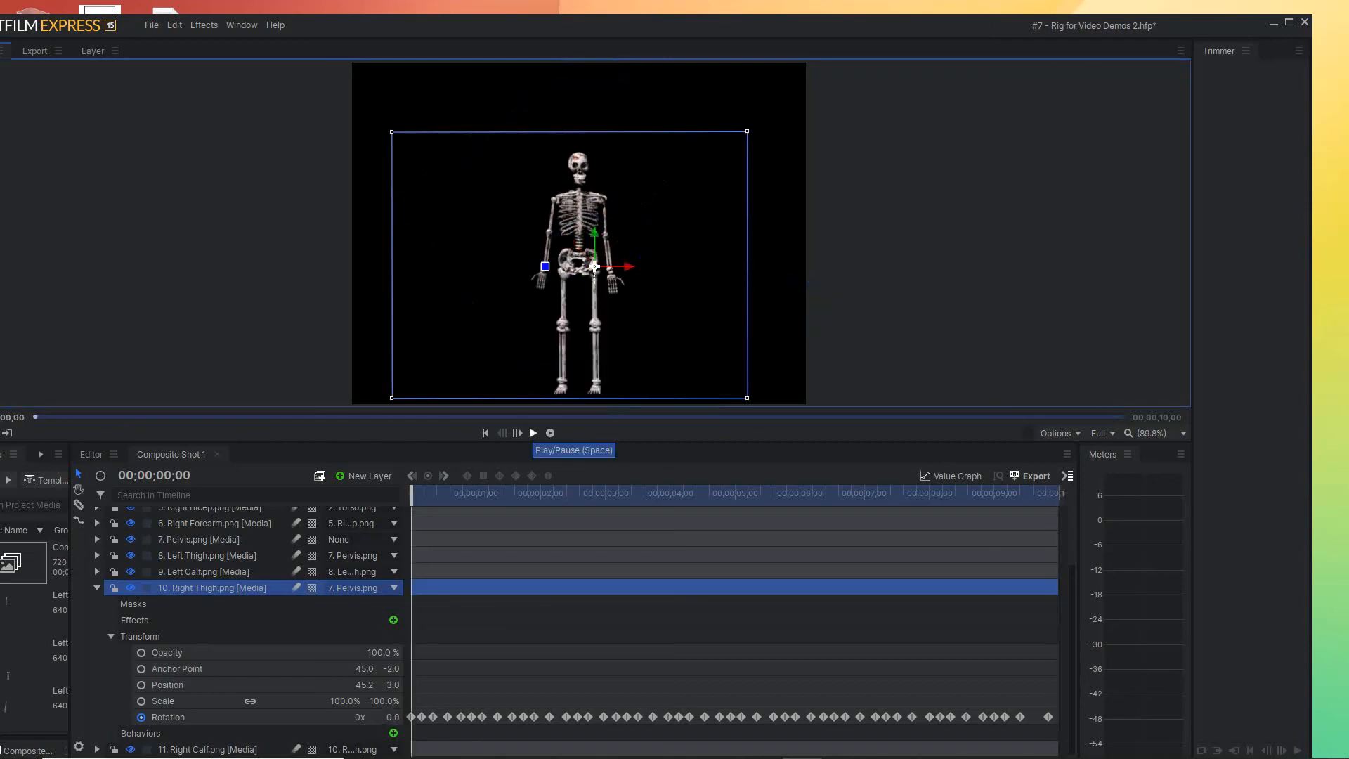
left_click(533, 432)
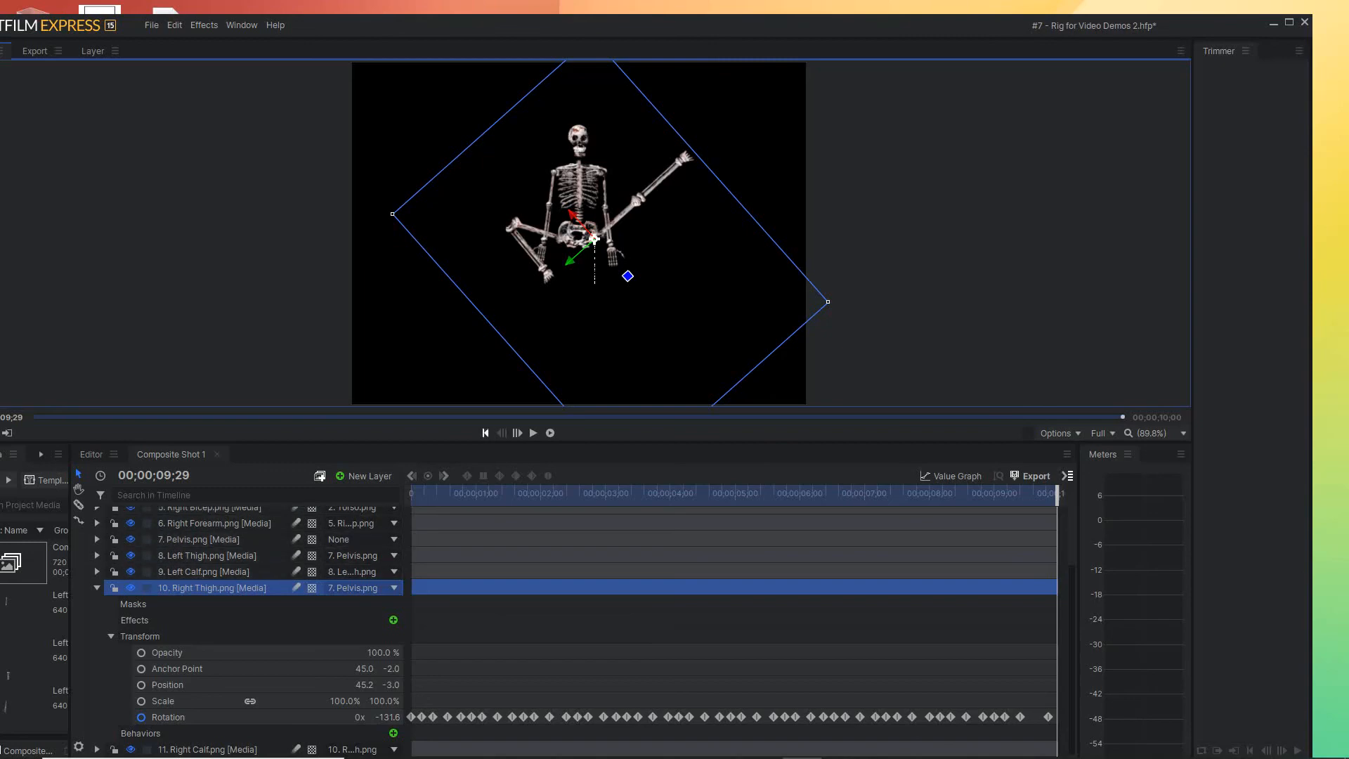
key("Home")
key("space")
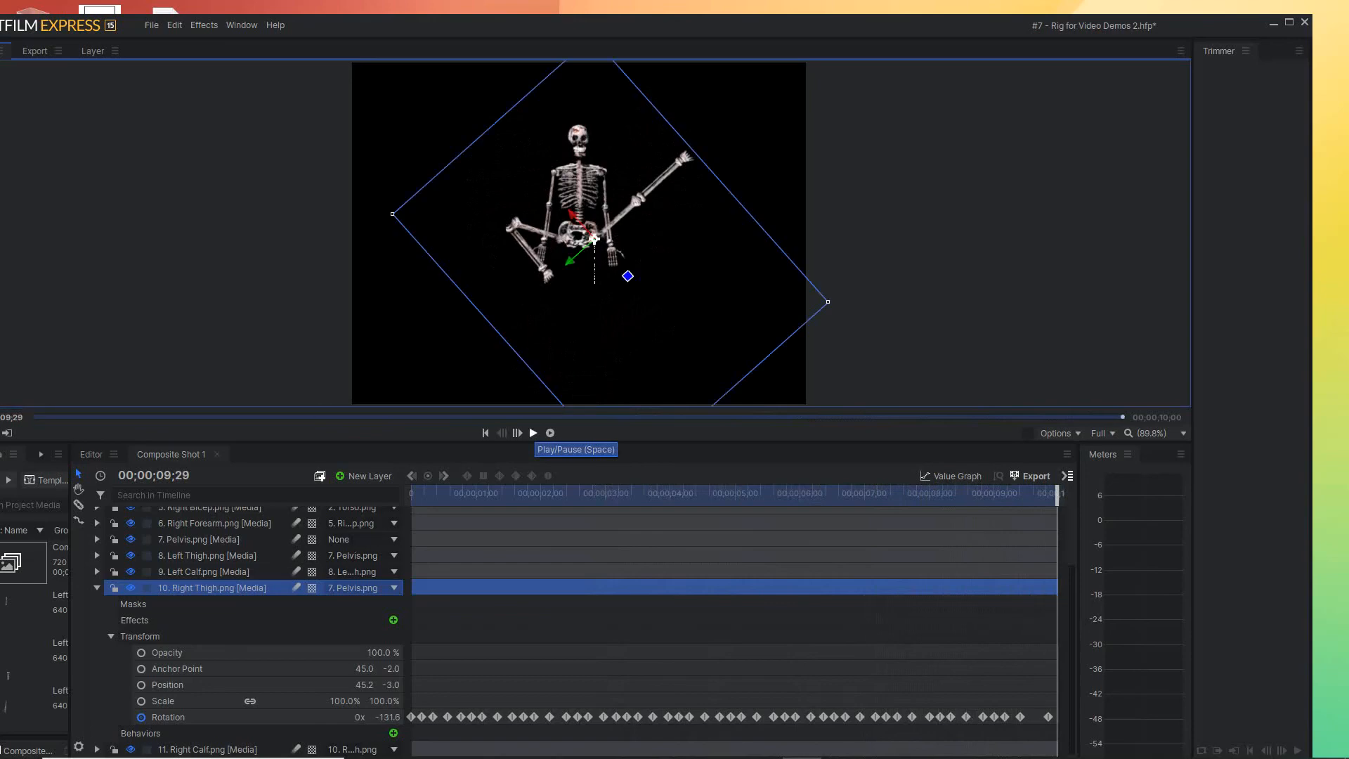
mouse_move(644, 757)
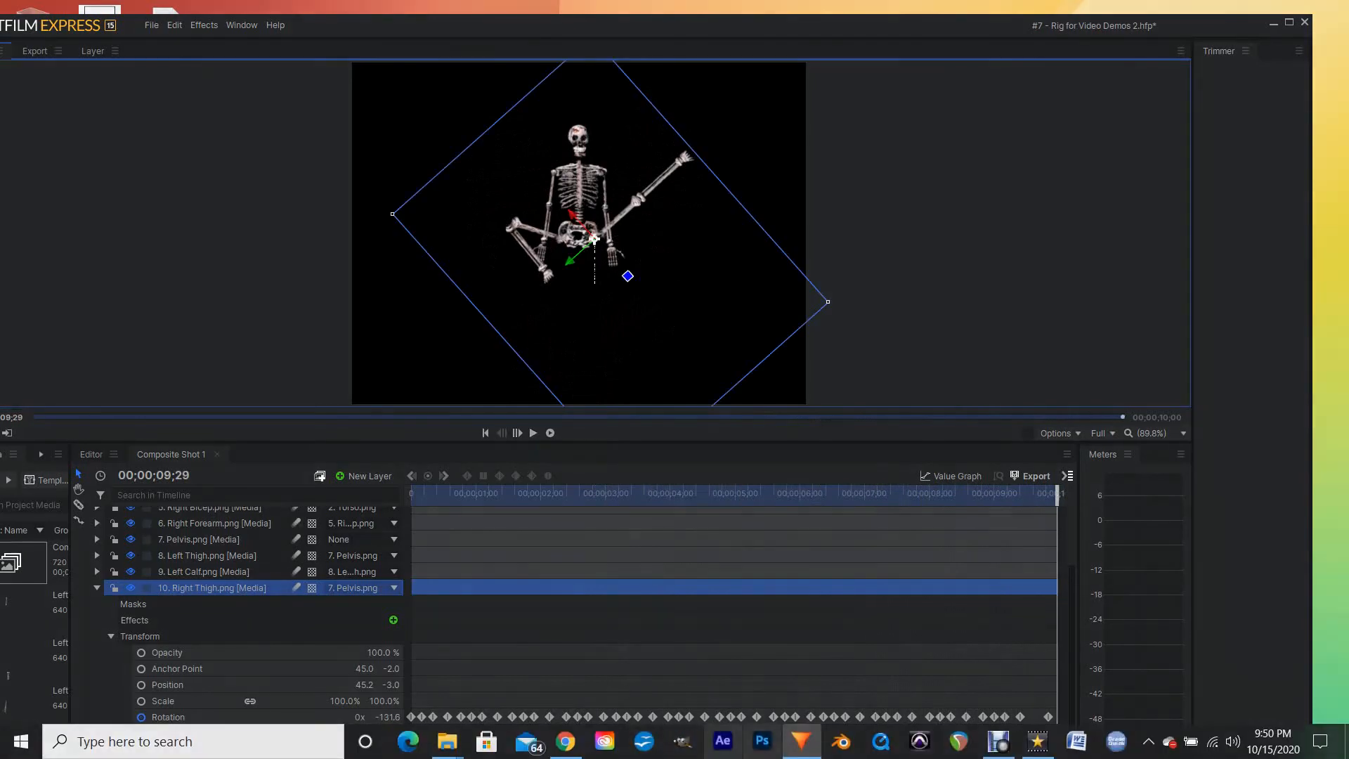